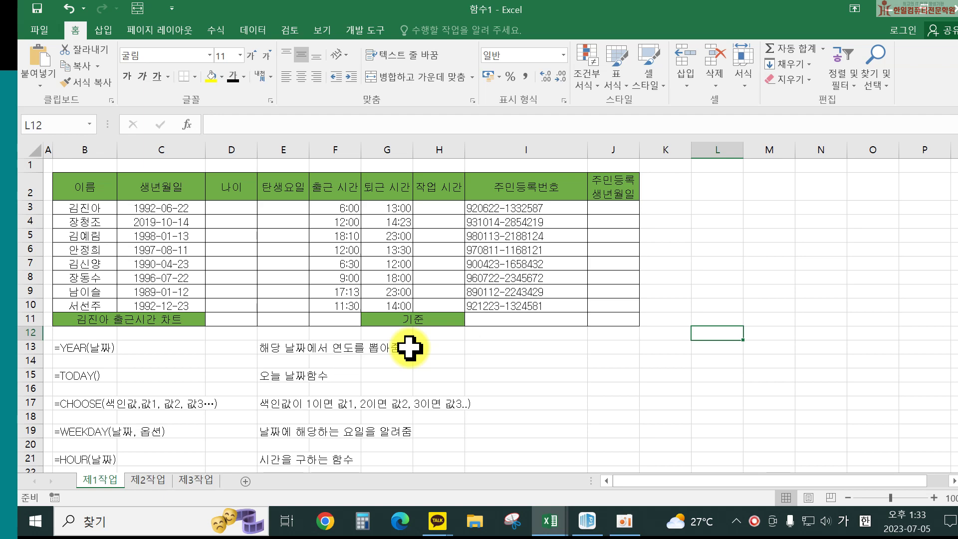
Step: Review the reference list of date, time and text functions and their descriptions below the employee table
{"action": "scroll", "coordinate": [394, 319], "scroll_direction": "up", "scroll_amount": 3, "text": "ctrl"}
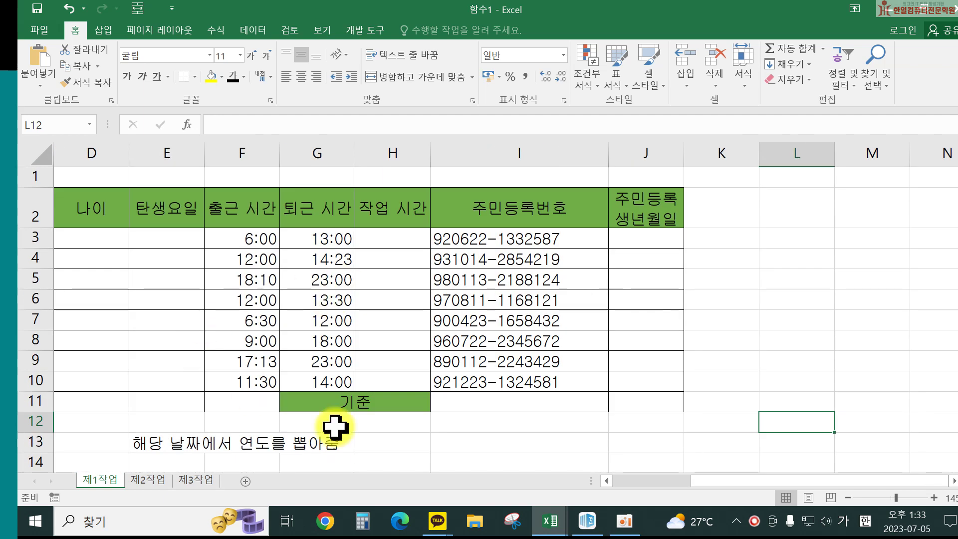
{"action": "left_click_drag", "start_coordinate": [705, 481], "coordinate": [641, 481]}
{"action": "scroll", "coordinate": [462, 408], "scroll_direction": "down", "scroll_amount": 2}
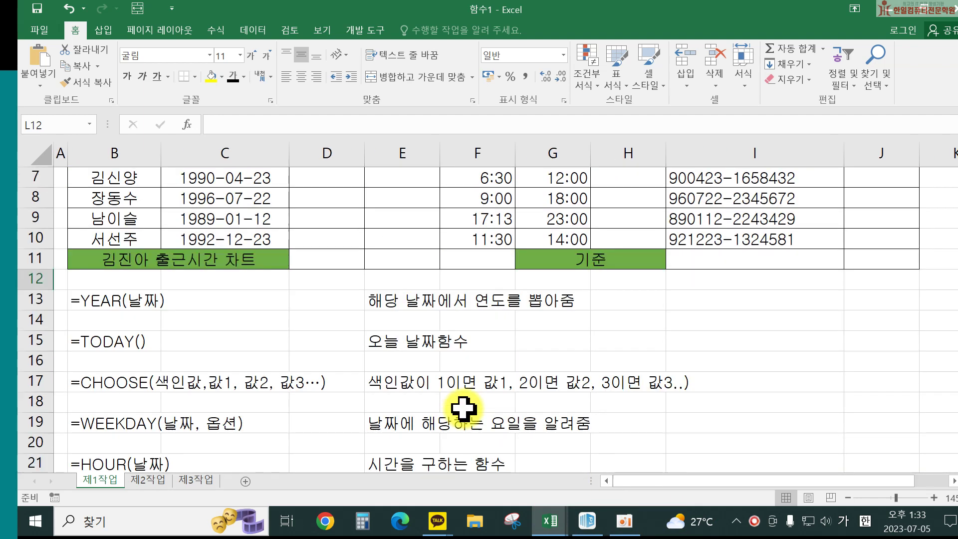
{"action": "scroll", "coordinate": [488, 396], "scroll_direction": "down", "scroll_amount": 3}
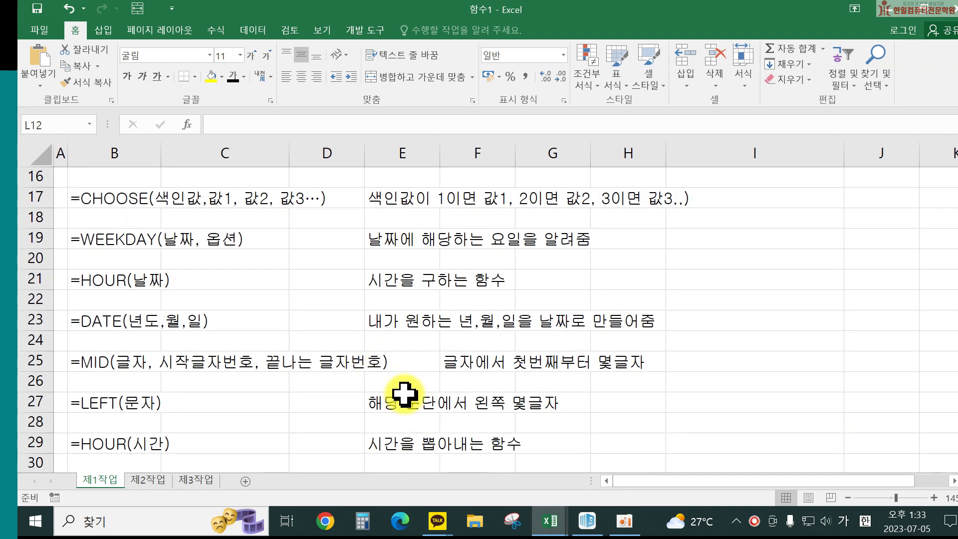
{"action": "scroll", "coordinate": [404, 392], "scroll_direction": "up", "scroll_amount": 3}
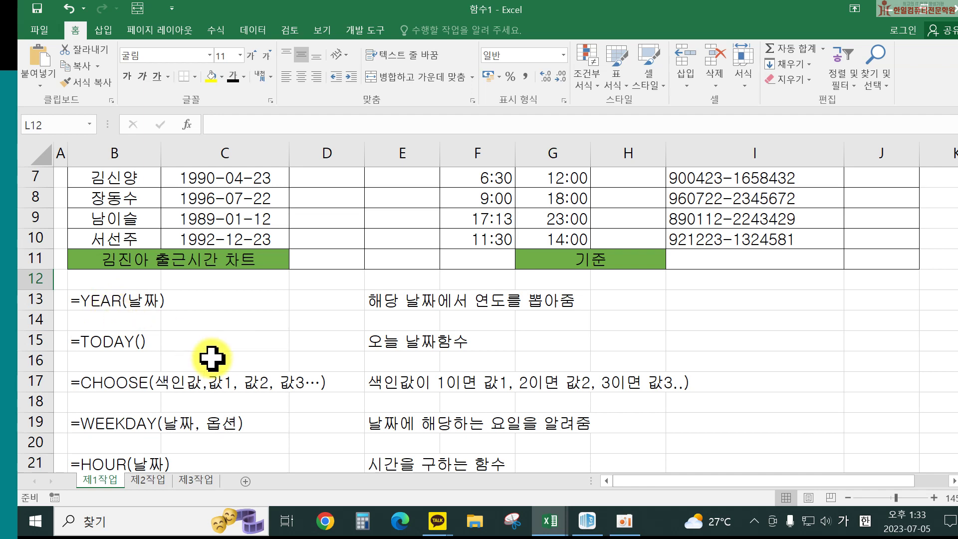
{"action": "scroll", "coordinate": [209, 364], "scroll_direction": "down", "scroll_amount": 4}
{"action": "scroll", "coordinate": [208, 397], "scroll_direction": "down", "scroll_amount": 2}
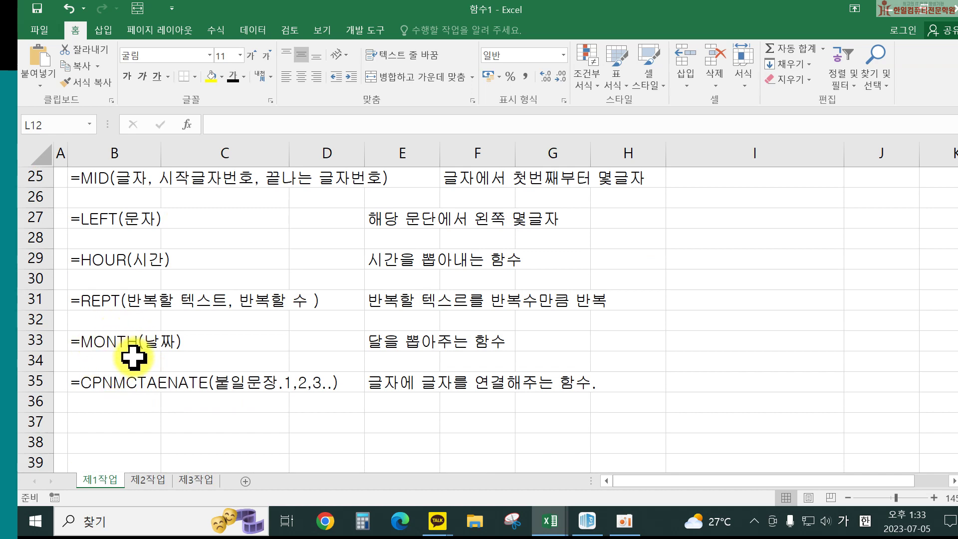
{"action": "scroll", "coordinate": [133, 357], "scroll_direction": "up", "scroll_amount": 6}
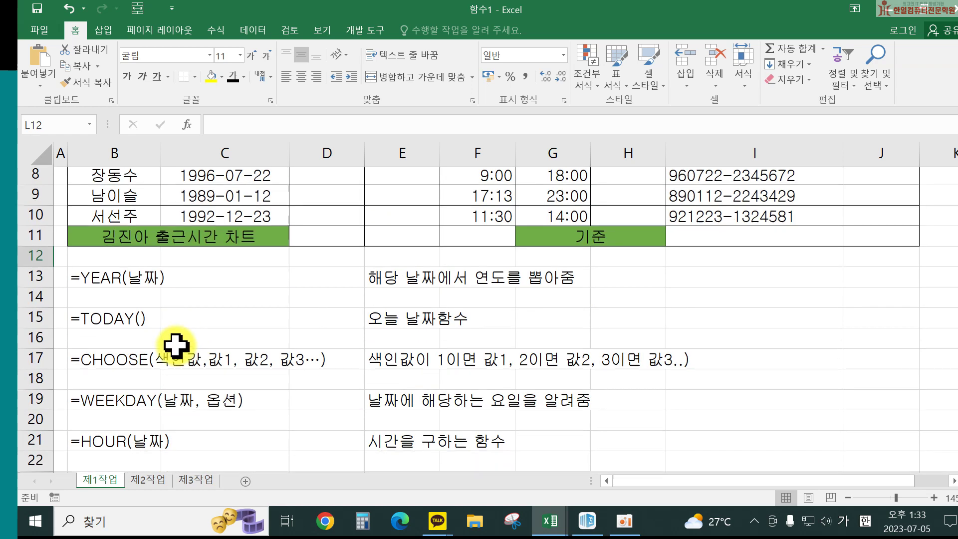
{"action": "scroll", "coordinate": [175, 344], "scroll_direction": "down", "scroll_amount": 6}
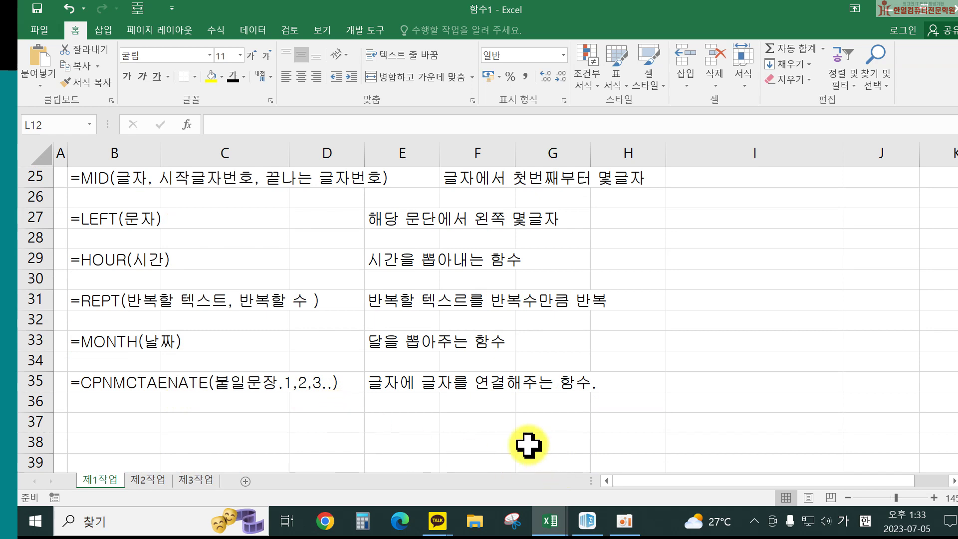
{"action": "scroll", "coordinate": [514, 443], "scroll_direction": "up", "scroll_amount": 6}
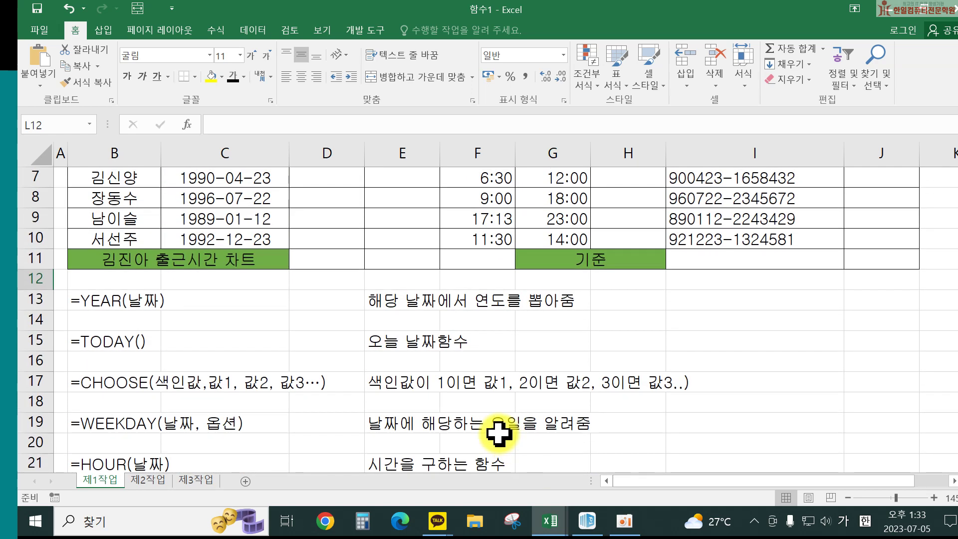
{"action": "scroll", "coordinate": [434, 430], "scroll_direction": "up", "scroll_amount": 1}
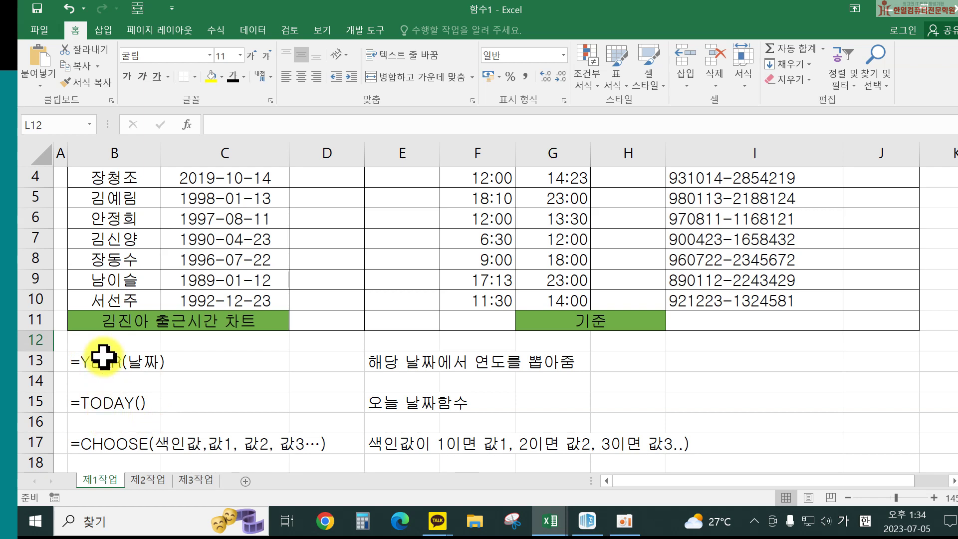
{"action": "scroll", "coordinate": [394, 442], "scroll_direction": "up", "scroll_amount": 2}
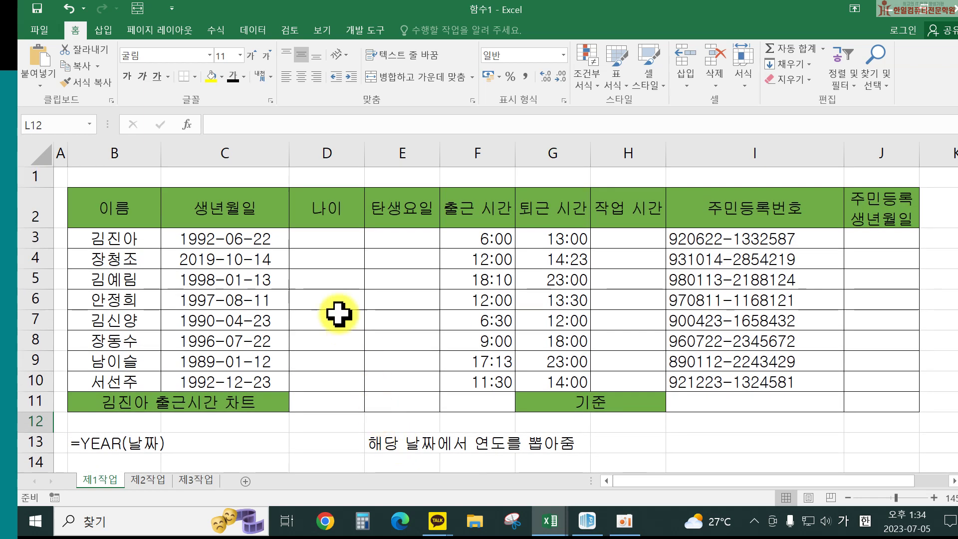
{"action": "left_click", "coordinate": [316, 243]}
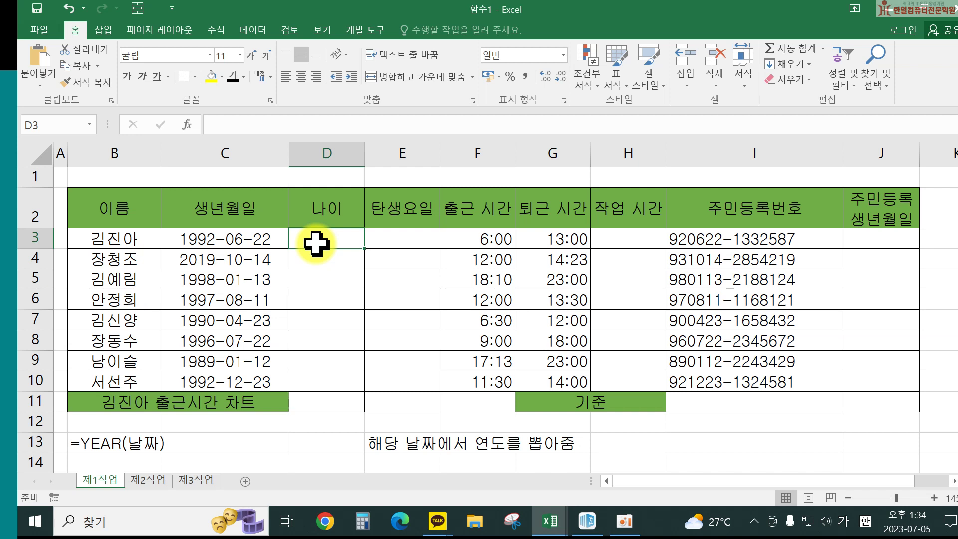
{"action": "type", "text": "="}
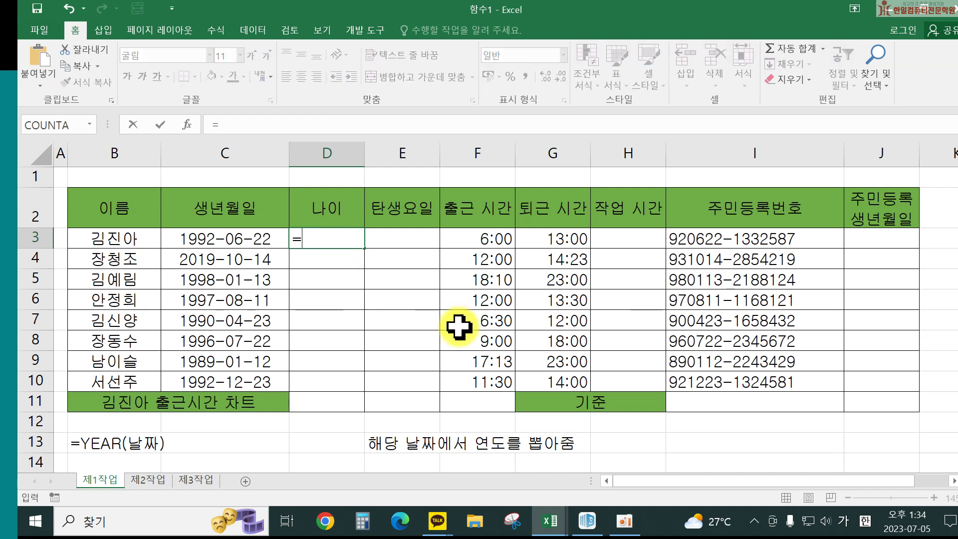
{"action": "type", "text": "ㅛ"}
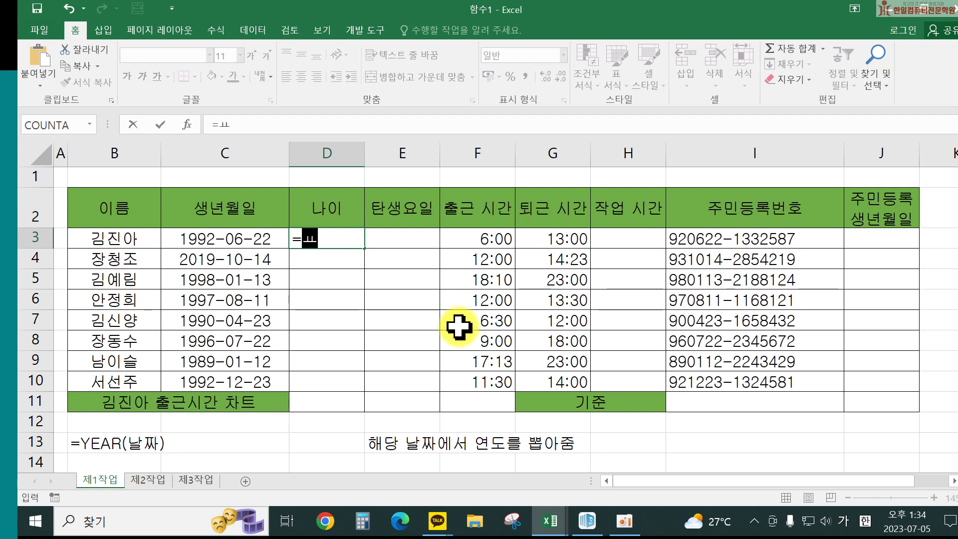
{"action": "key", "text": "Hangul"}
{"action": "type", "text": "ye"}
{"action": "key", "text": "Tab"}
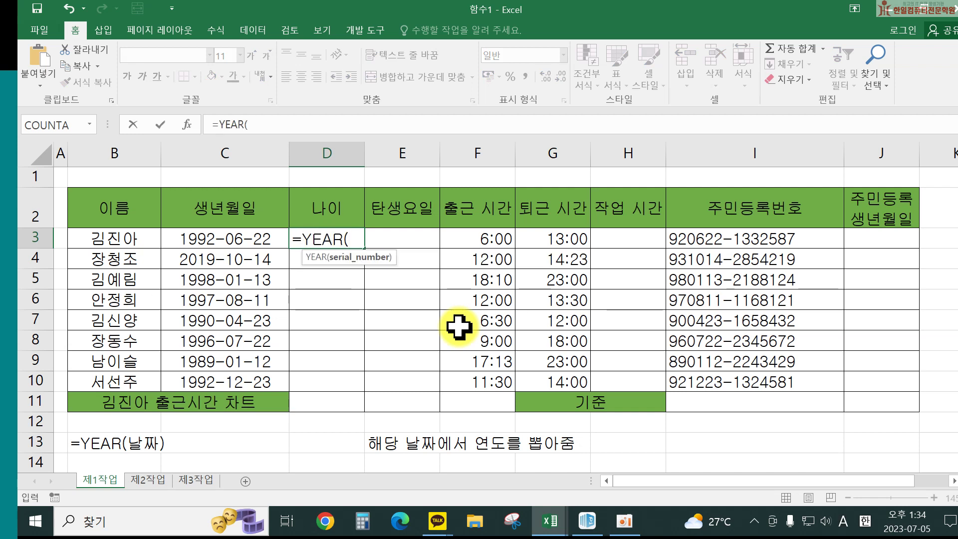
{"action": "type", "text": "t"}
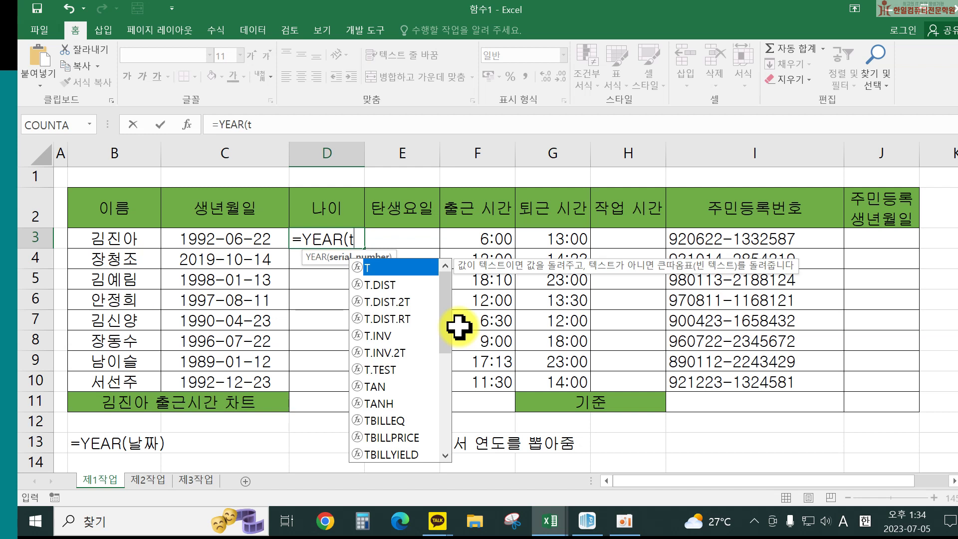
{"action": "type", "text": "o"}
{"action": "key", "text": "Tab"}
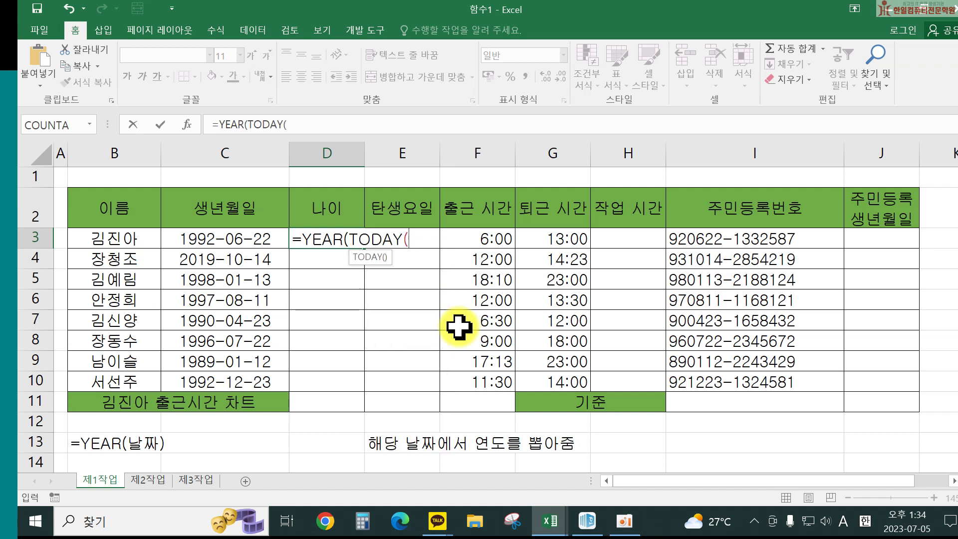
{"action": "type", "text": "))"}
{"action": "key", "text": "Escape"}
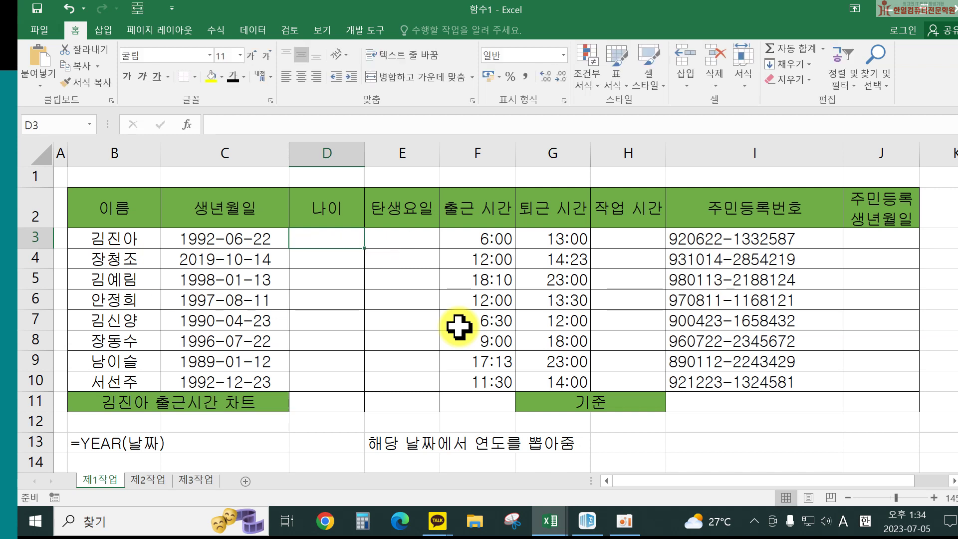
Step: Enter =YEAR(TODAY()) in cell D3 of the 나이 column to extract the current year
{"action": "type", "text": "=y"}
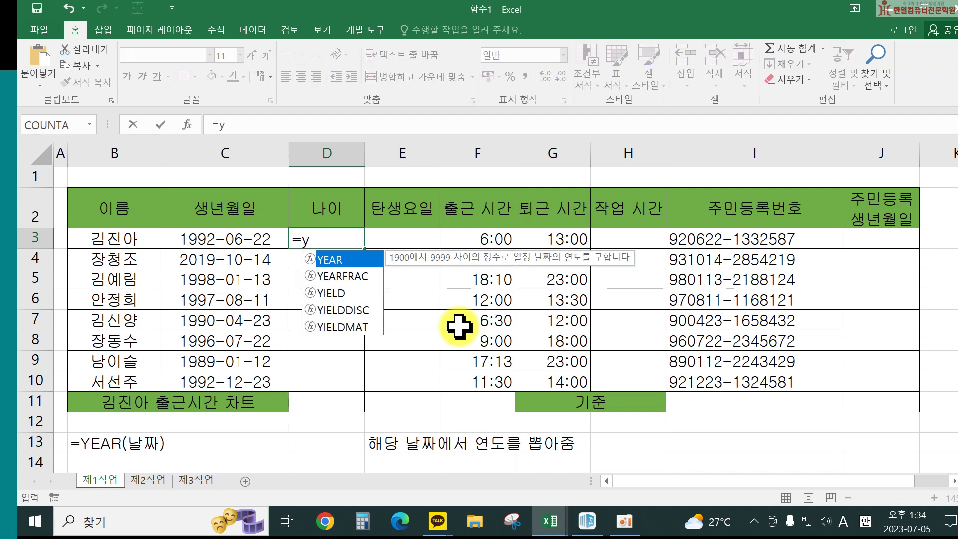
{"action": "double_click", "coordinate": [363, 261]}
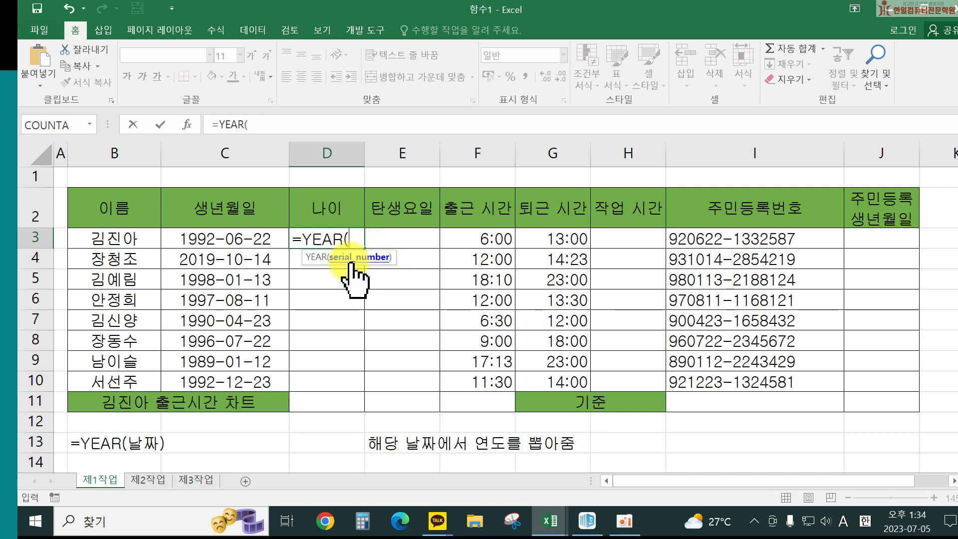
{"action": "type", "text": "to"}
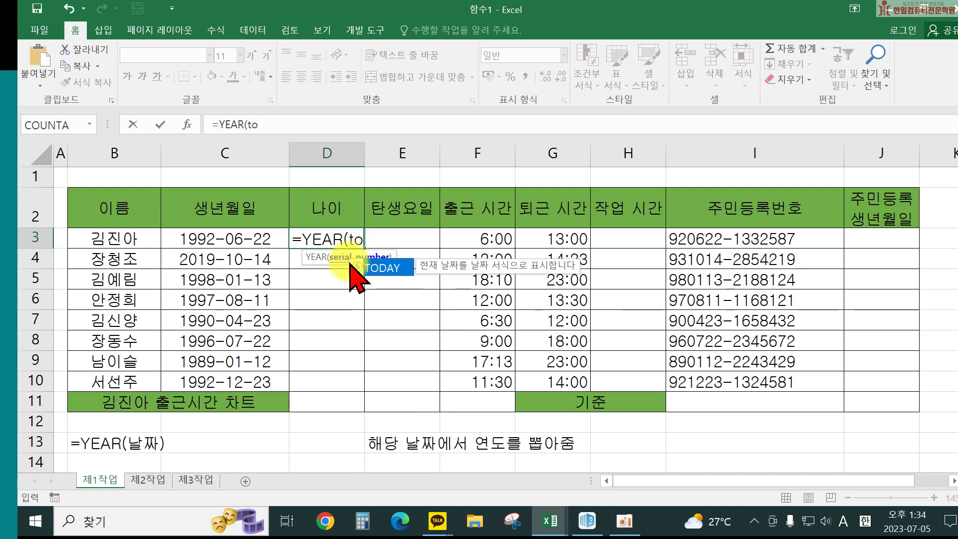
{"action": "double_click", "coordinate": [379, 269]}
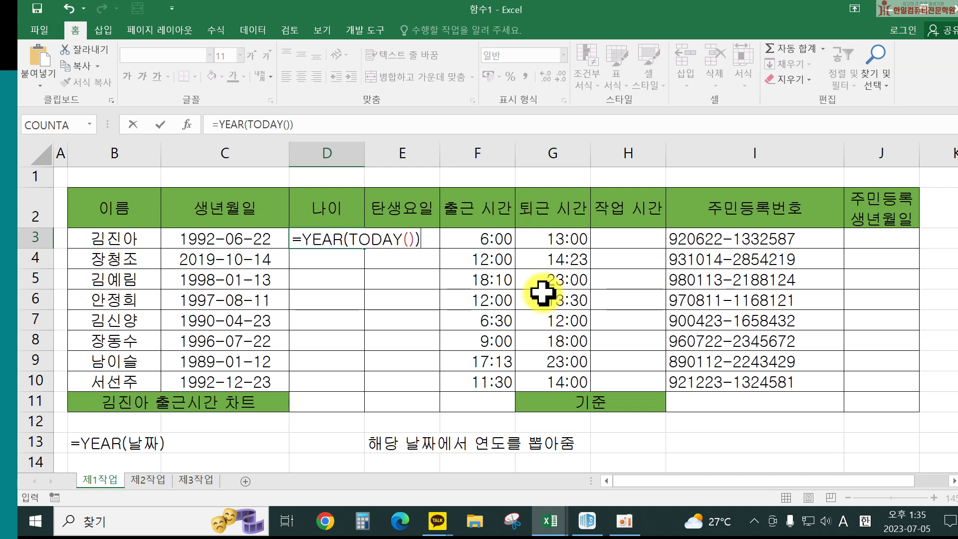
{"action": "key", "text": "Return"}
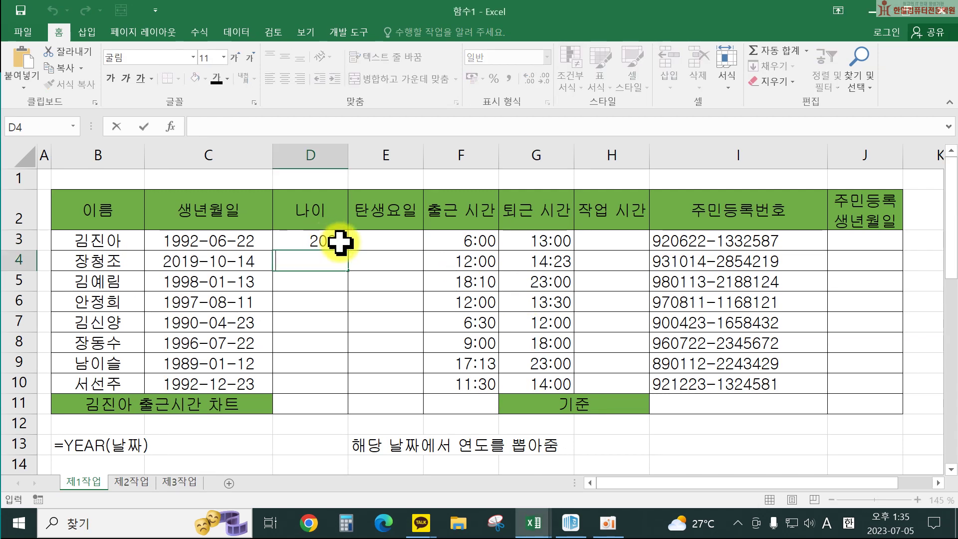
Step: Extend the formula in D3 to =YEAR(TODAY())-YEAR(C3) so it calculates the age
{"action": "double_click", "coordinate": [334, 240]}
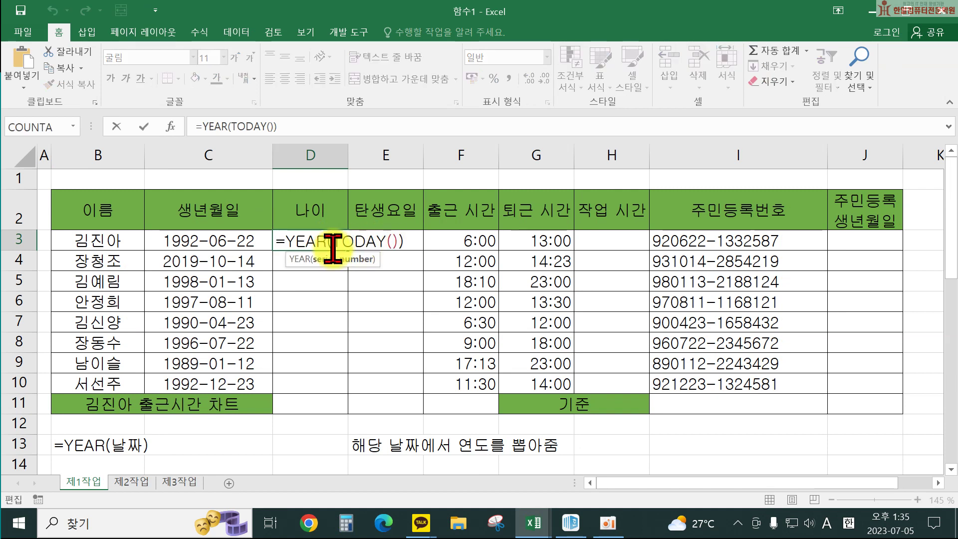
{"action": "left_click", "coordinate": [406, 243]}
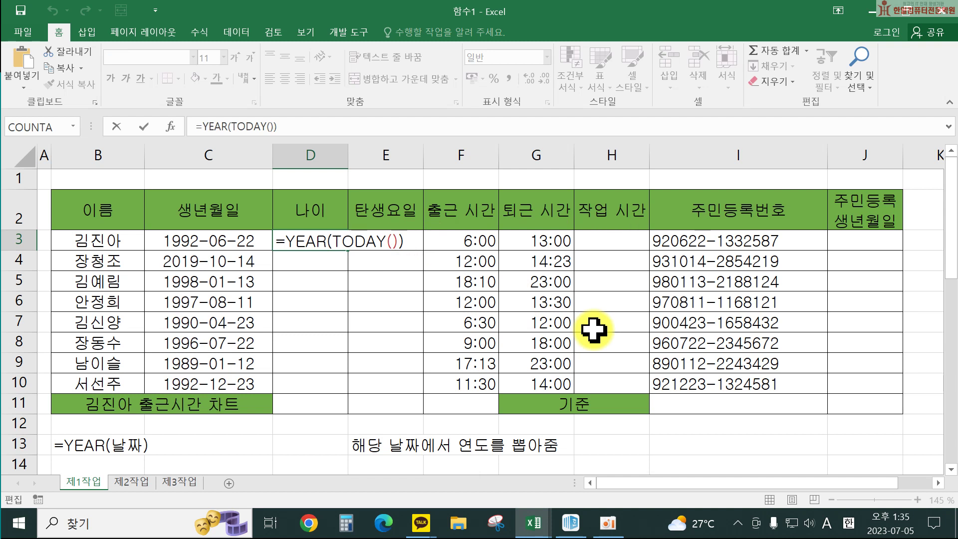
{"action": "type", "text": "-ye"}
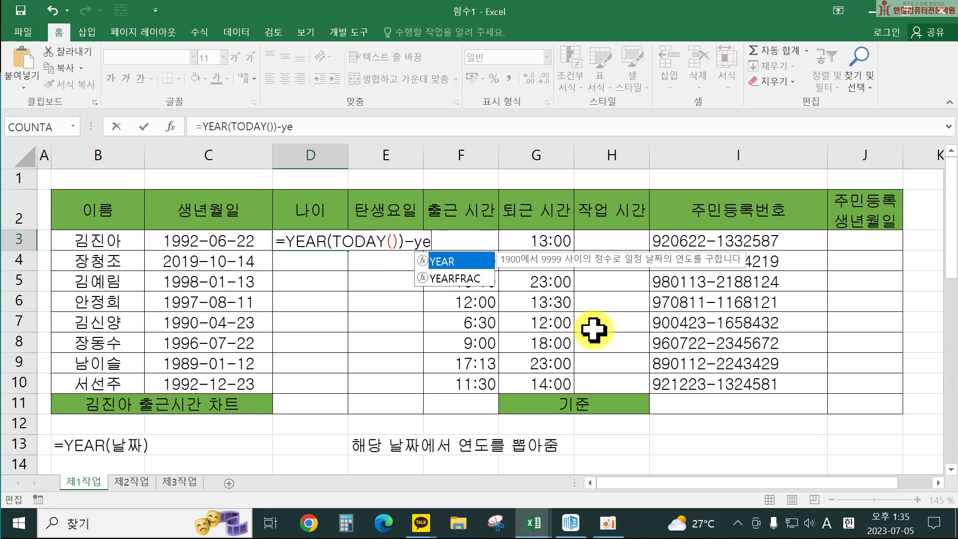
{"action": "key", "text": "Tab"}
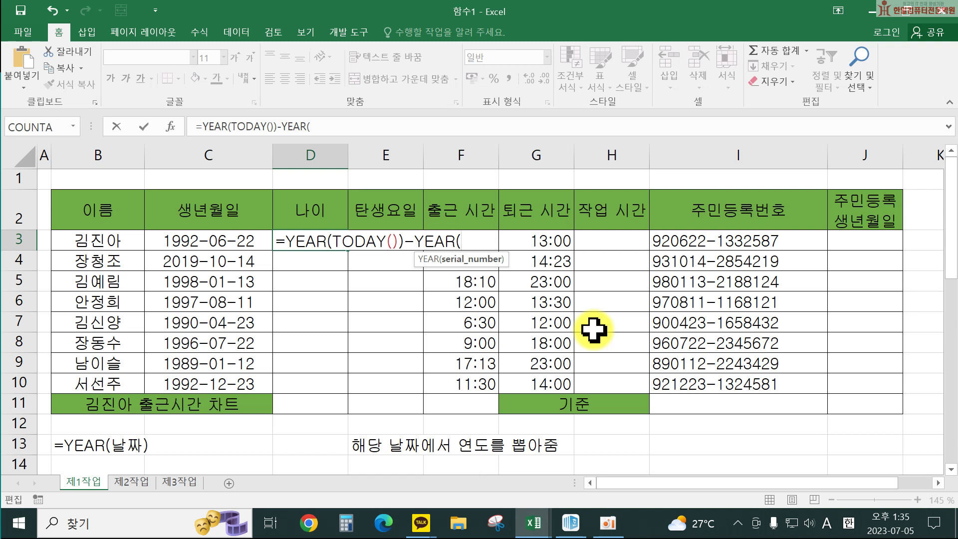
{"action": "left_click", "coordinate": [209, 240]}
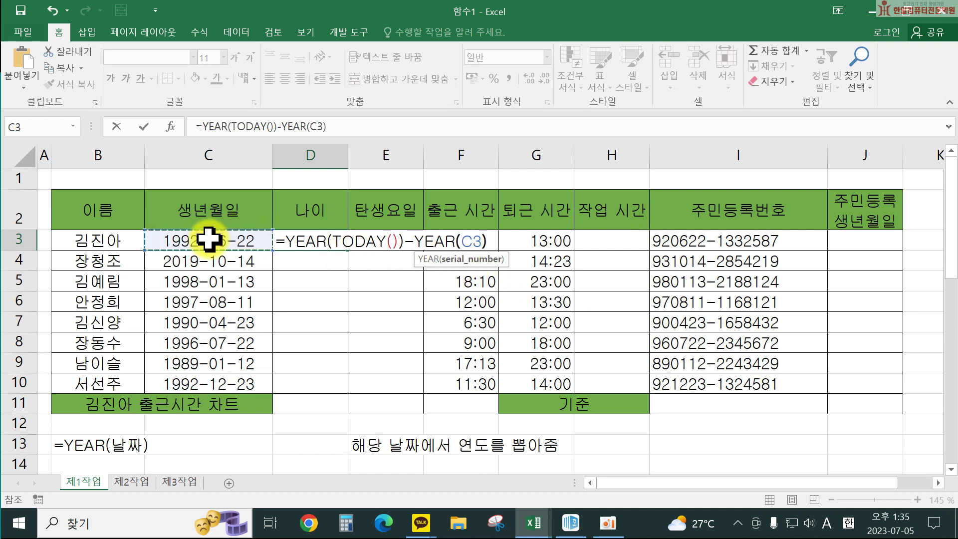
{"action": "type", "text": ")"}
{"action": "key", "text": "Return"}
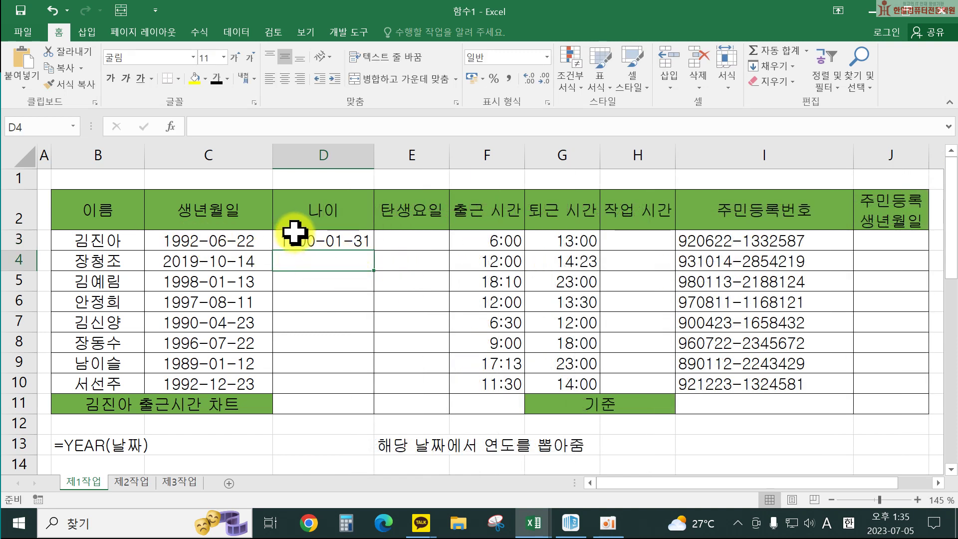
Step: Fill the age formula from D3 down to D10 and set the range's number format to 일반 (General)
{"action": "left_click", "coordinate": [337, 233]}
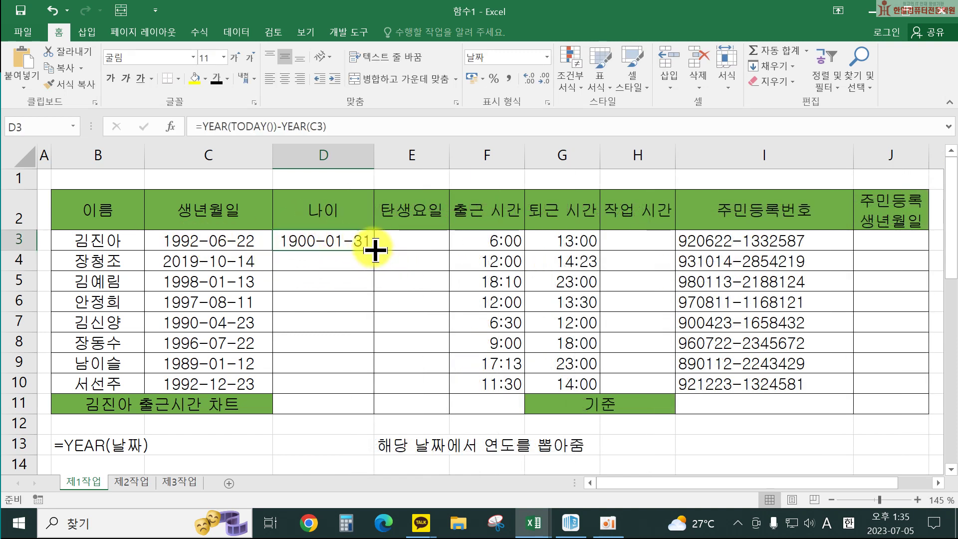
{"action": "left_click_drag", "start_coordinate": [374, 250], "coordinate": [379, 392]}
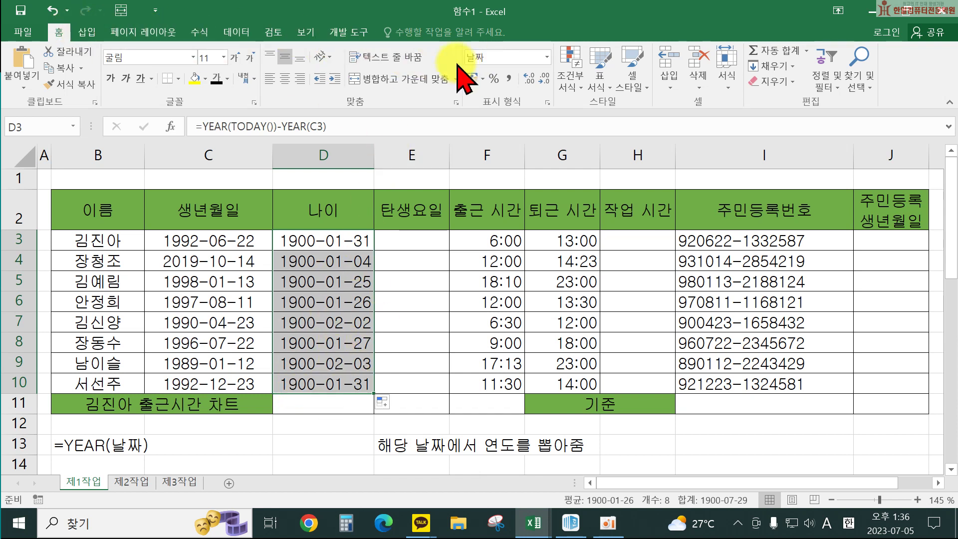
{"action": "left_click", "coordinate": [547, 57]}
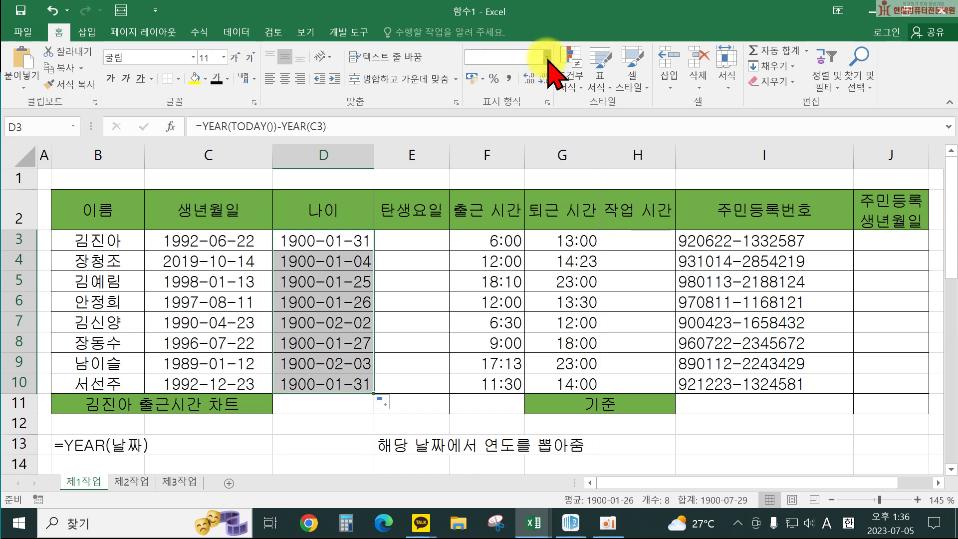
{"action": "left_click", "coordinate": [537, 81]}
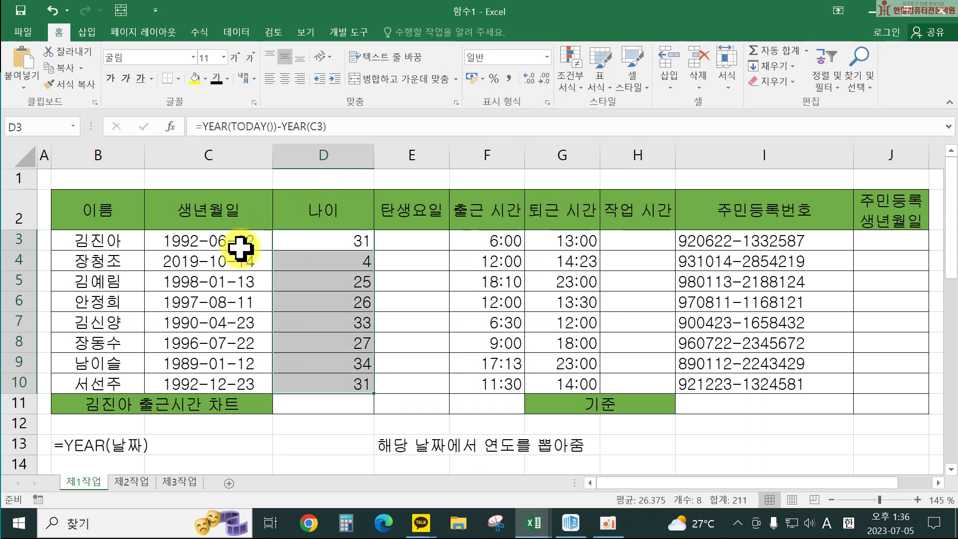
Step: Correct the birth year in cell C4 to match the start of that row's resident registration number
{"action": "left_click", "coordinate": [171, 264]}
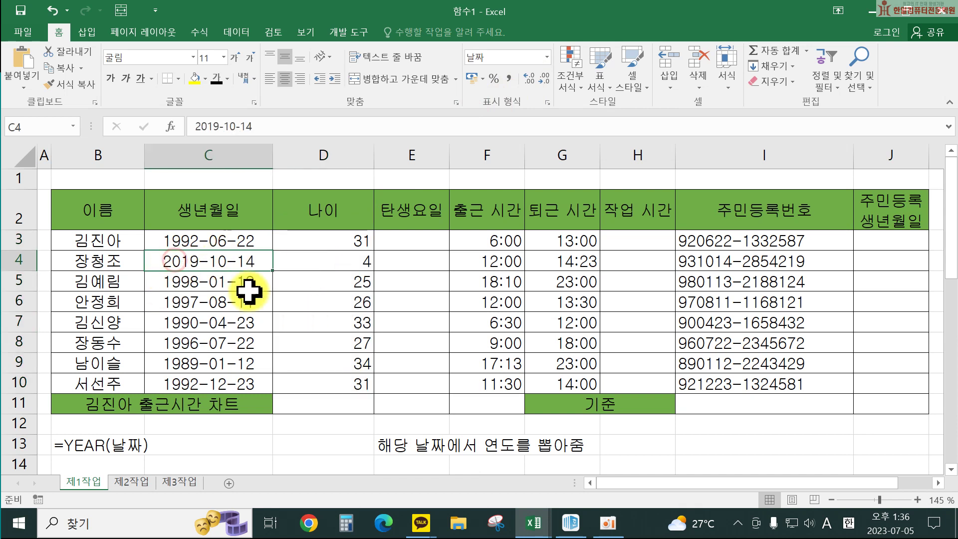
{"action": "double_click", "coordinate": [186, 257]}
{"action": "double_click", "coordinate": [192, 259]}
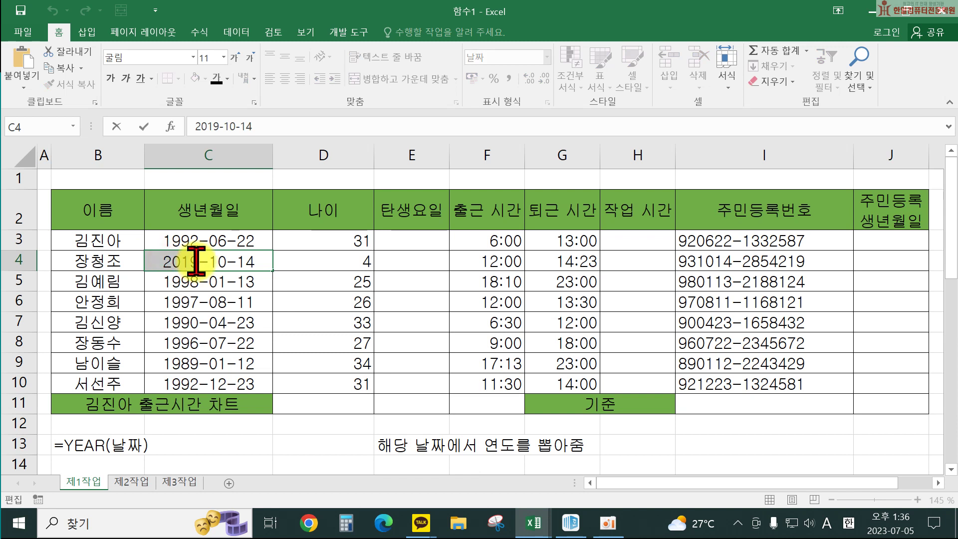
{"action": "type", "text": "1993"}
{"action": "key", "text": "Return"}
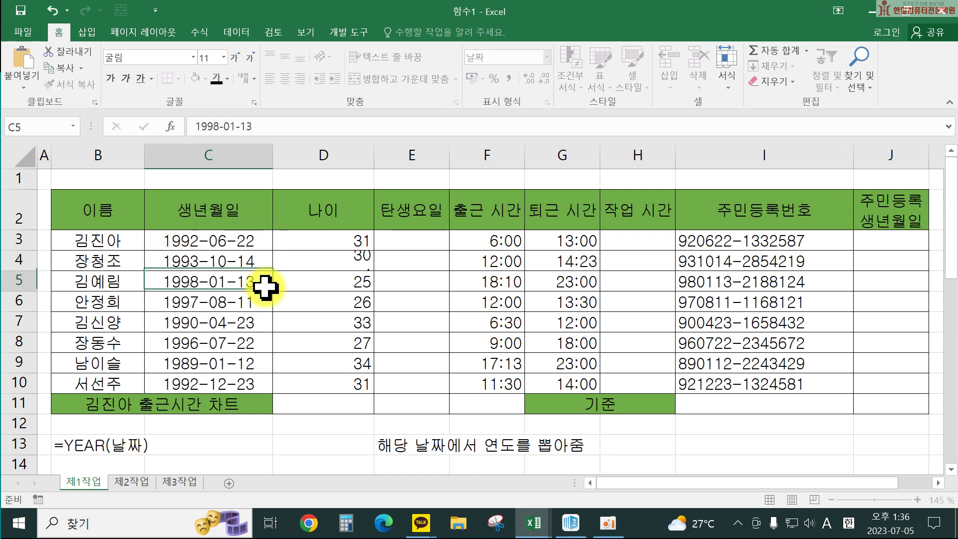
Step: Copy the text of the age formula from cell D3, and undo the date format the cell picked up on re-entry
{"action": "double_click", "coordinate": [336, 241]}
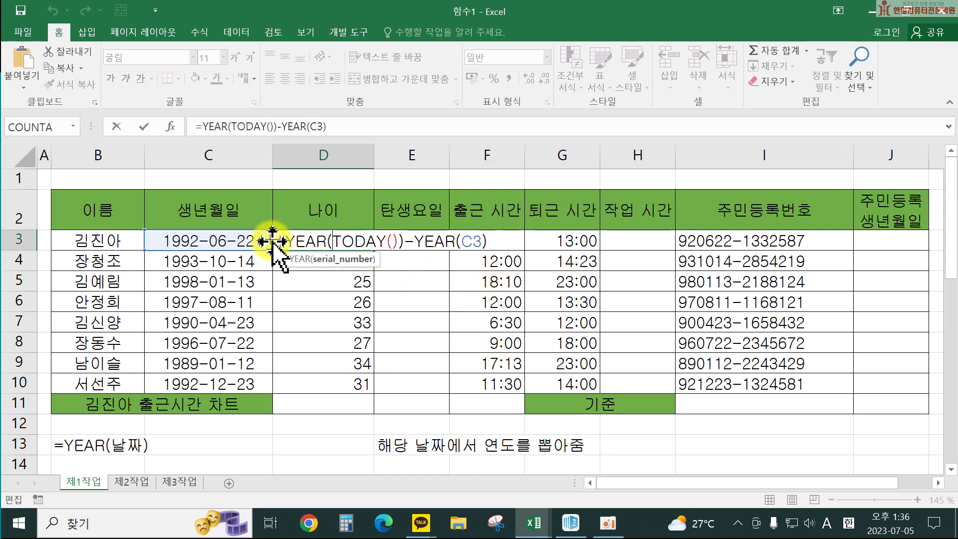
{"action": "left_click_drag", "start_coordinate": [276, 242], "coordinate": [522, 241]}
{"action": "key", "text": "ctrl+c"}
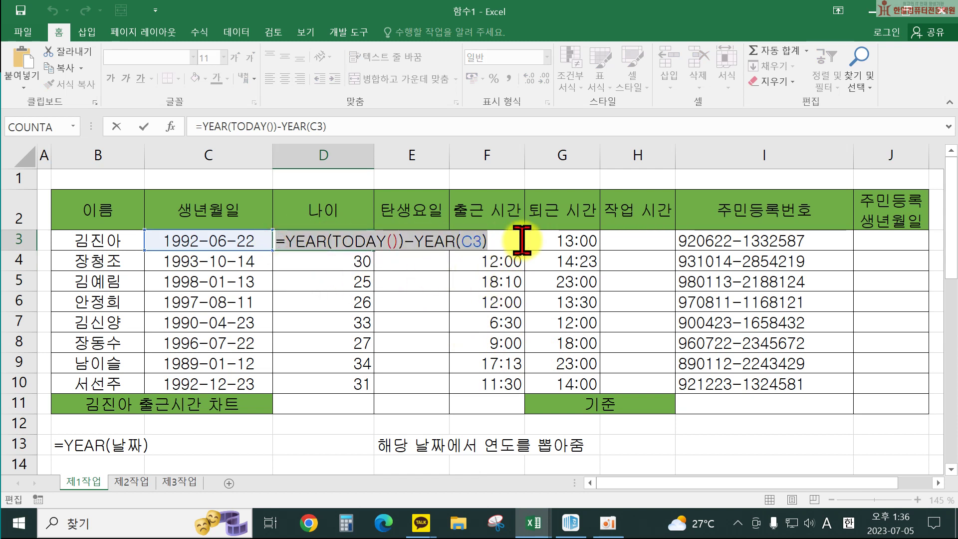
{"action": "key", "text": "Return"}
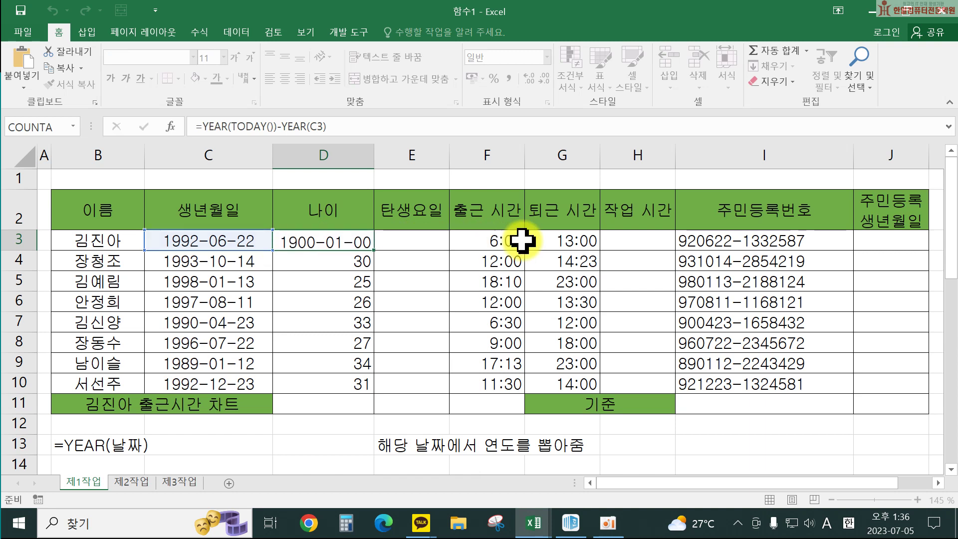
{"action": "scroll", "coordinate": [456, 306], "scroll_direction": "down", "scroll_amount": 9}
{"action": "scroll", "coordinate": [324, 332], "scroll_direction": "down", "scroll_amount": 3}
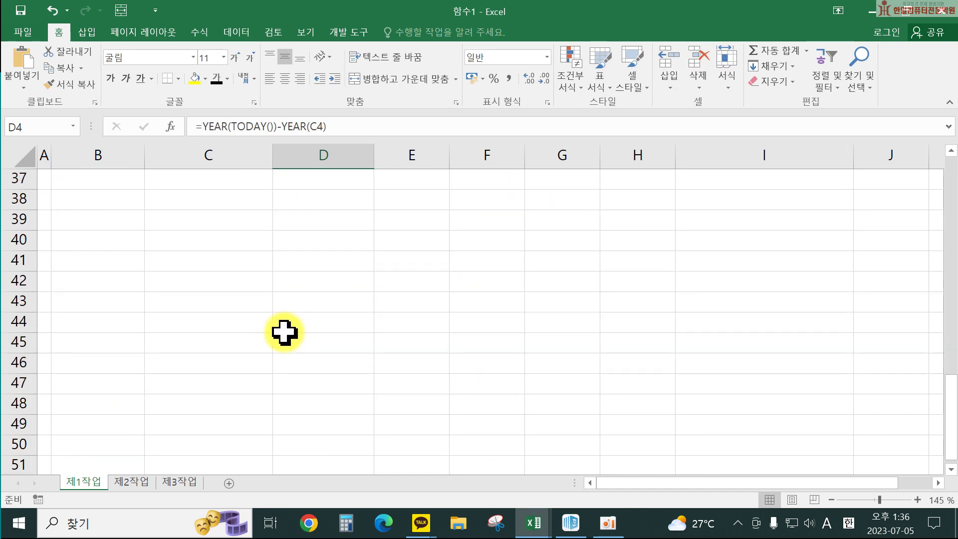
{"action": "scroll", "coordinate": [284, 332], "scroll_direction": "up", "scroll_amount": 10}
{"action": "scroll", "coordinate": [83, 289], "scroll_direction": "up", "scroll_amount": 2}
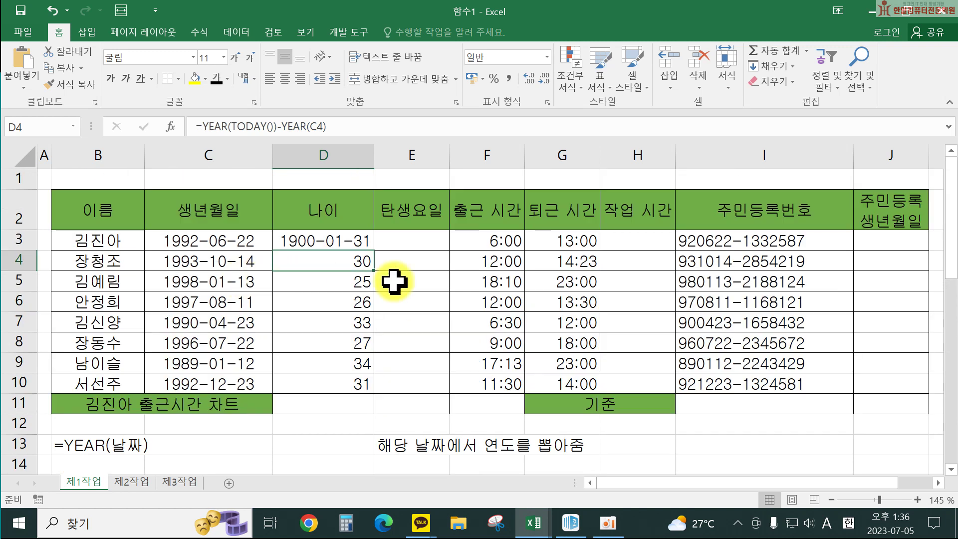
{"action": "left_click", "coordinate": [345, 241]}
{"action": "left_click", "coordinate": [53, 10]}
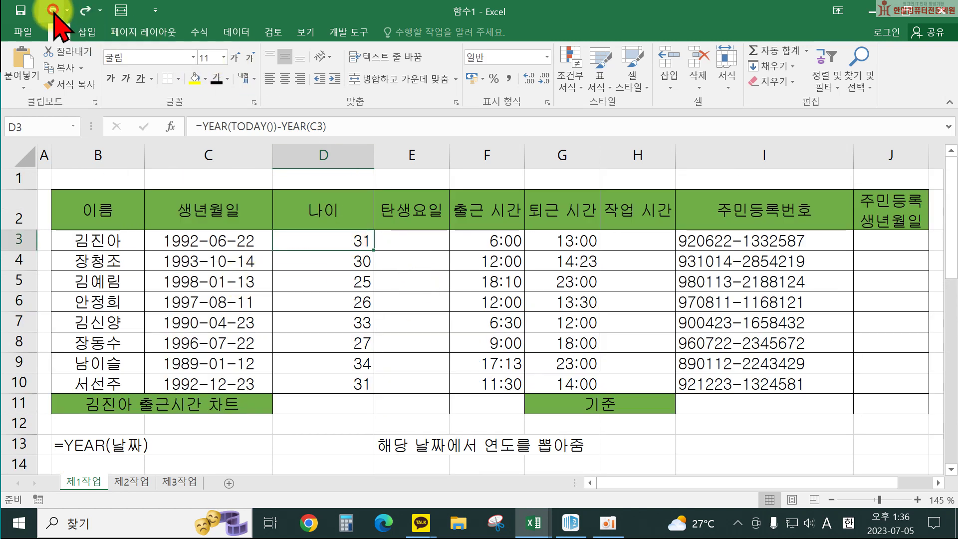
Step: Paste the copied formula =YEAR(TODAY())-YEAR(C3) as a text note into cell I13
{"action": "left_click", "coordinate": [694, 443]}
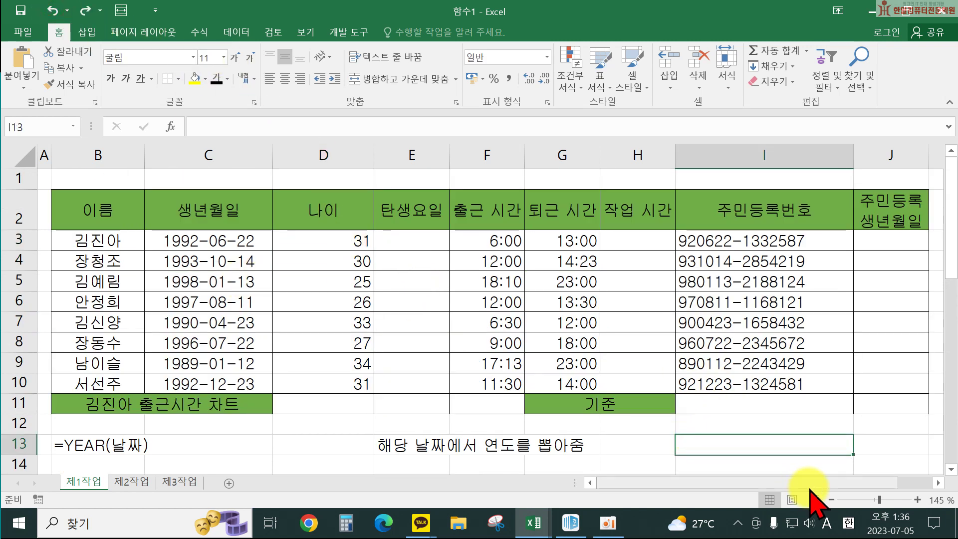
{"action": "key", "text": "F2"}
{"action": "key", "text": "ctrl+v"}
{"action": "key", "text": "Return"}
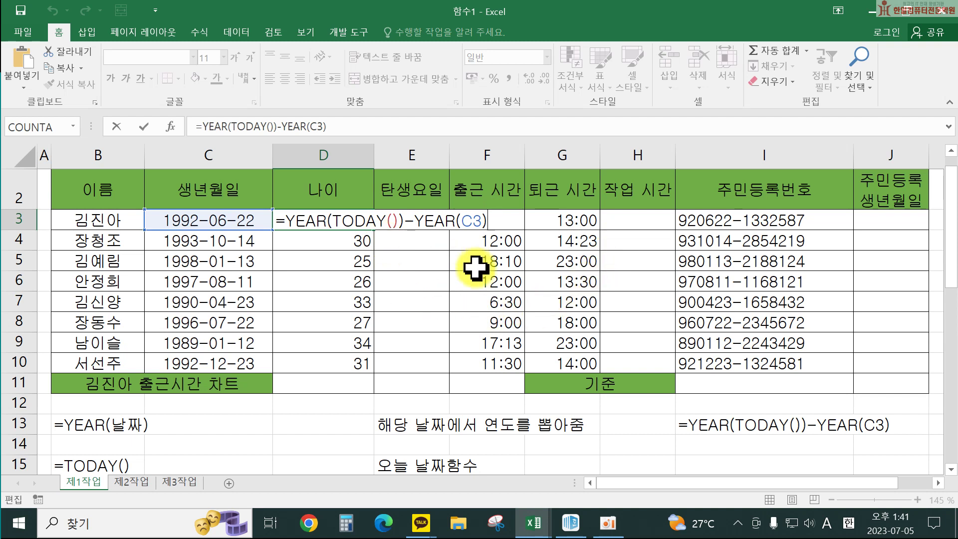
Step: Close the formula edit in cell D3 and set the cell's number format to 일반 (General)
{"action": "key", "text": "Return"}
{"action": "left_click", "coordinate": [319, 220]}
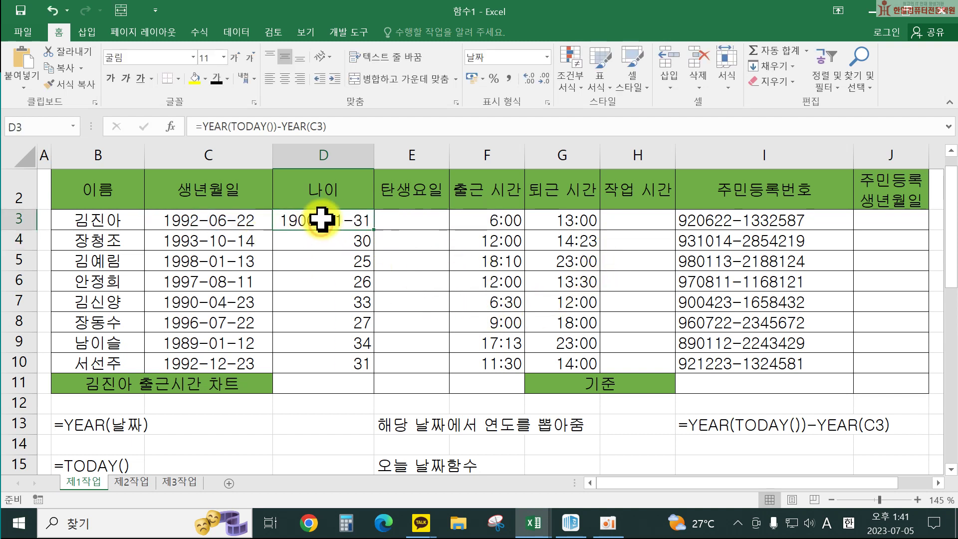
{"action": "left_click", "coordinate": [547, 57]}
{"action": "left_click", "coordinate": [539, 85]}
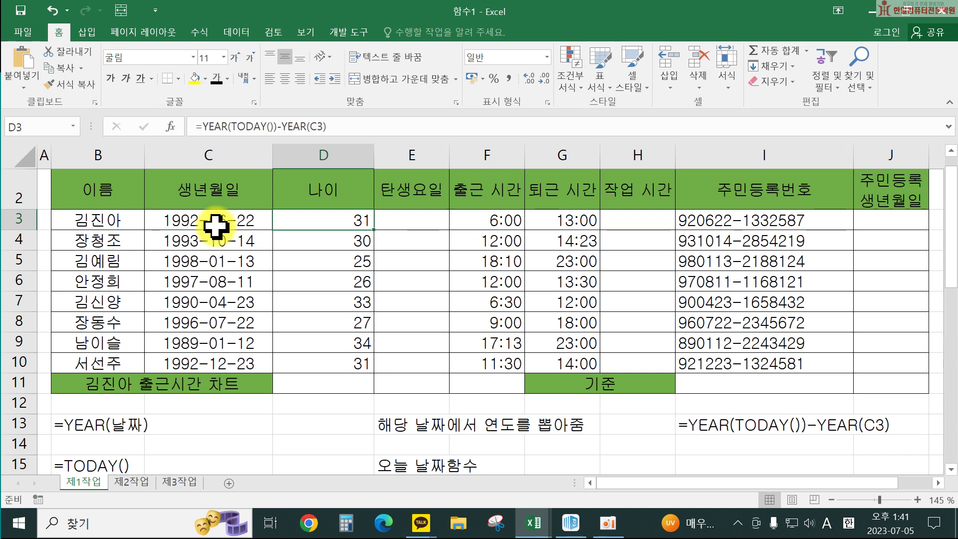
Step: Enter =WEEKDAY(C3,2) in cell E3 of the 탄생요일 column, using the Monday-to-Sunday return type 2
{"action": "left_click", "coordinate": [402, 221]}
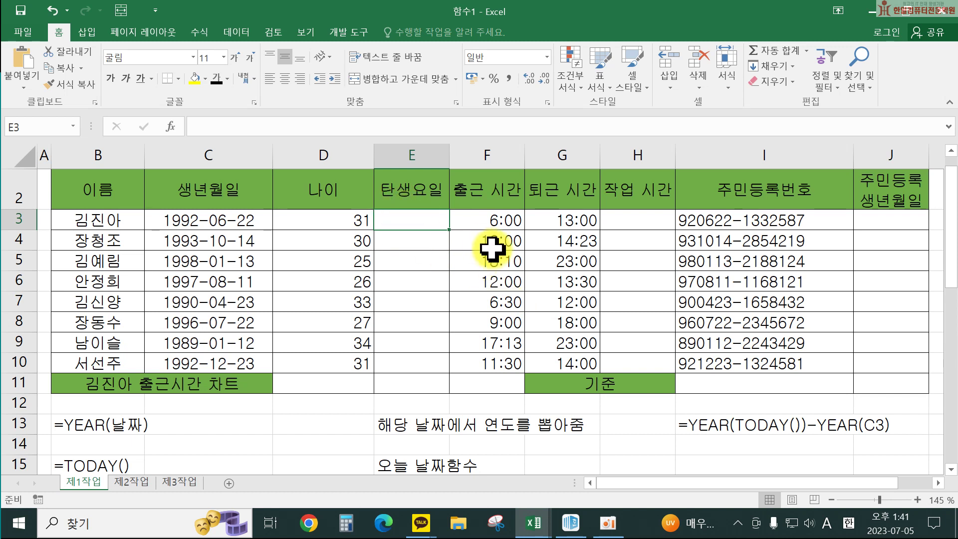
{"action": "type", "text": "=w"}
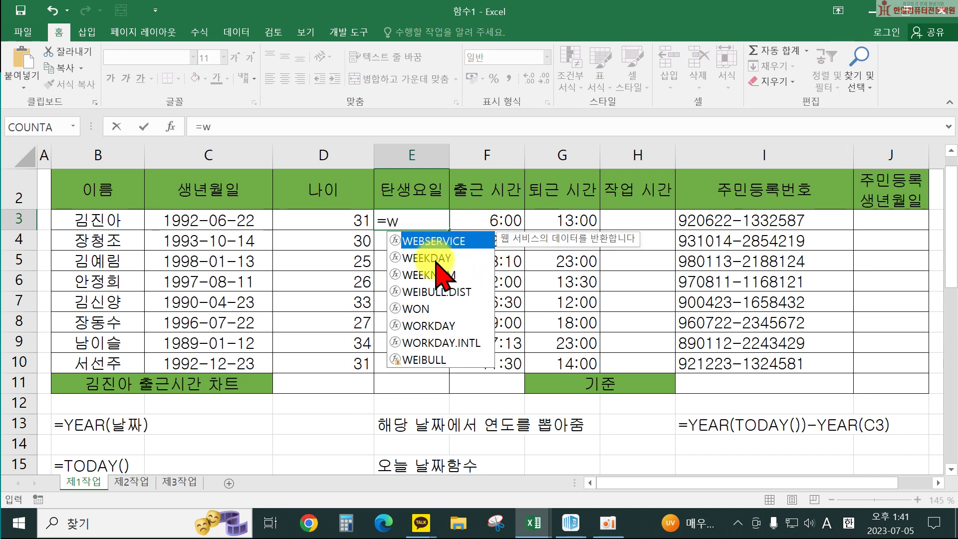
{"action": "double_click", "coordinate": [433, 258]}
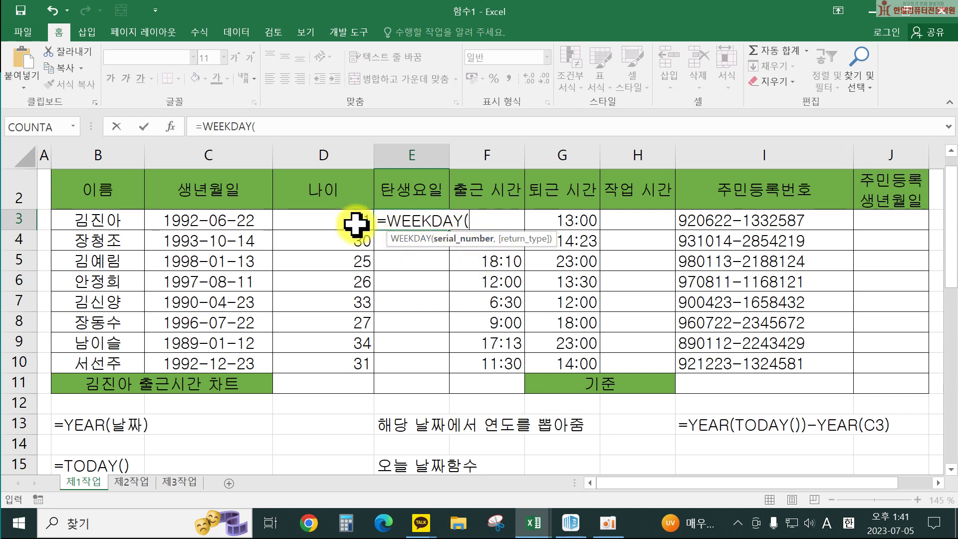
{"action": "left_click", "coordinate": [188, 221]}
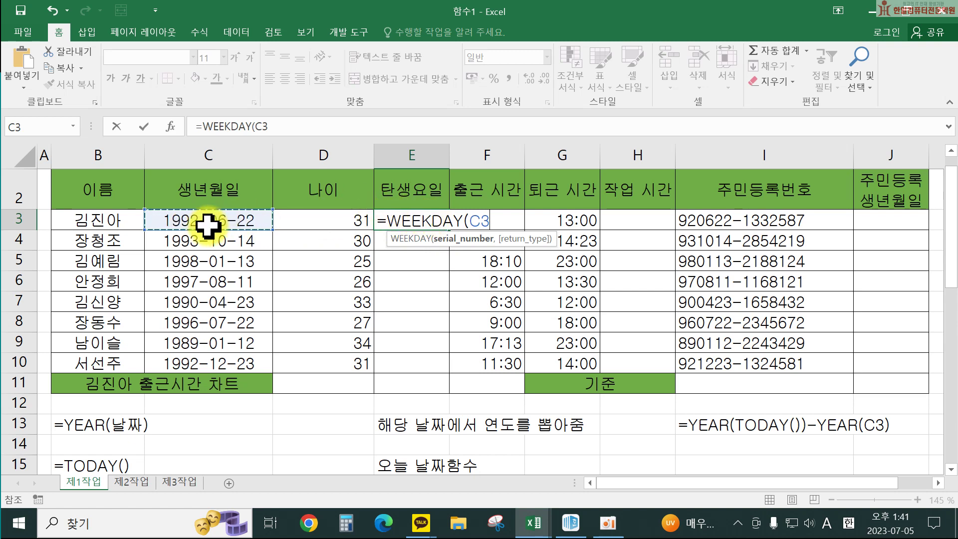
{"action": "type", "text": ","}
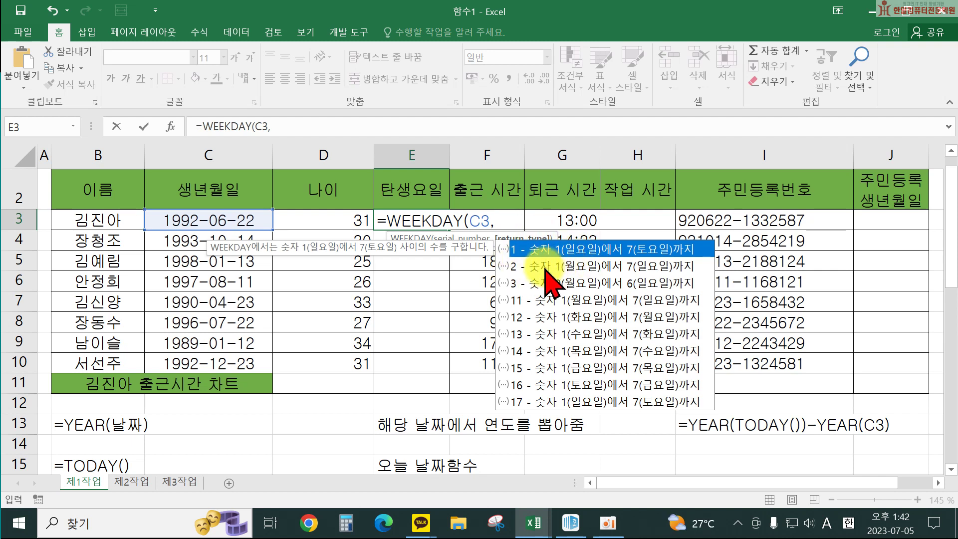
{"action": "left_click", "coordinate": [514, 268]}
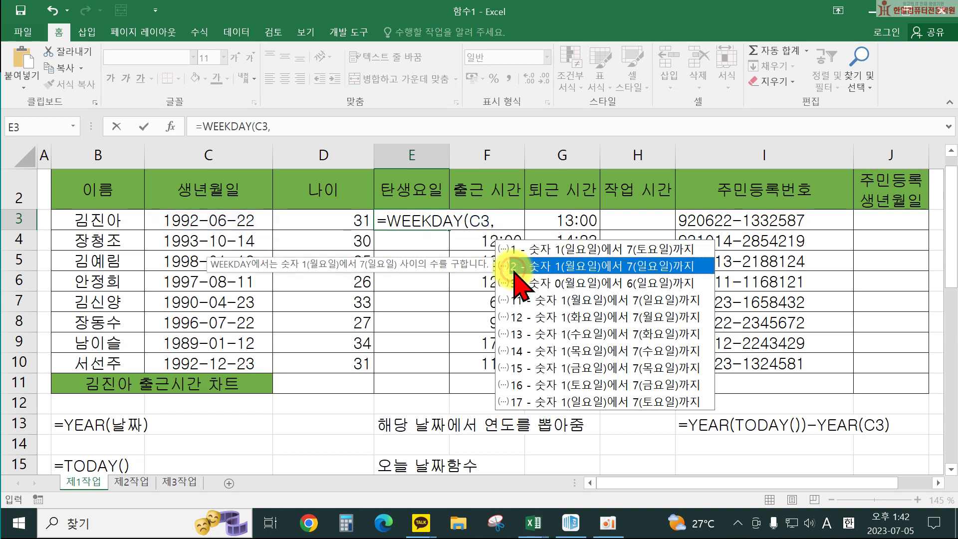
{"action": "double_click", "coordinate": [513, 268]}
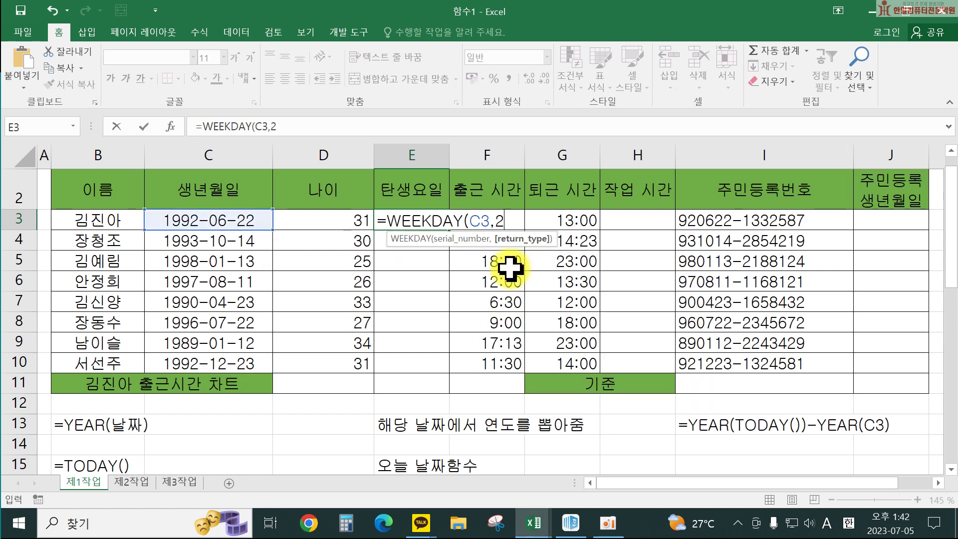
{"action": "type", "text": ")"}
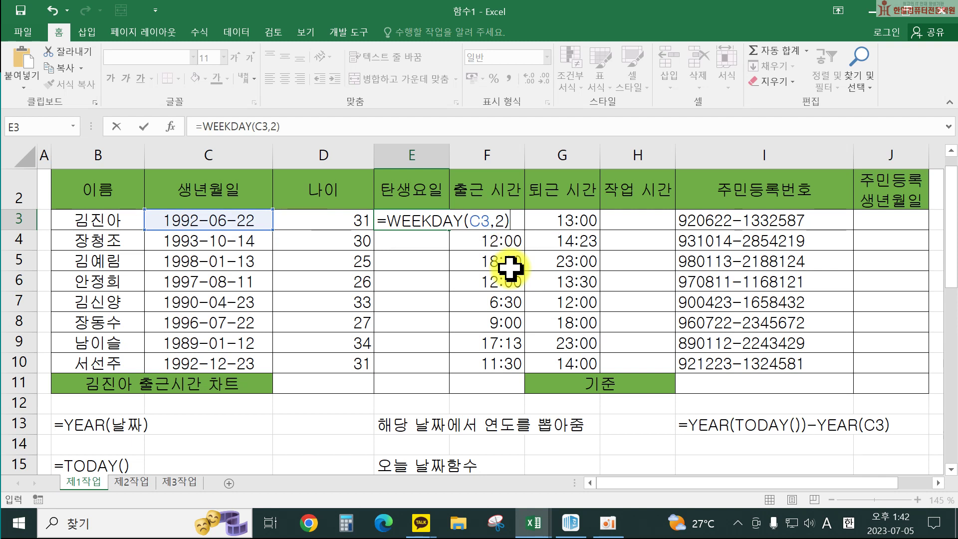
{"action": "key", "text": "Return"}
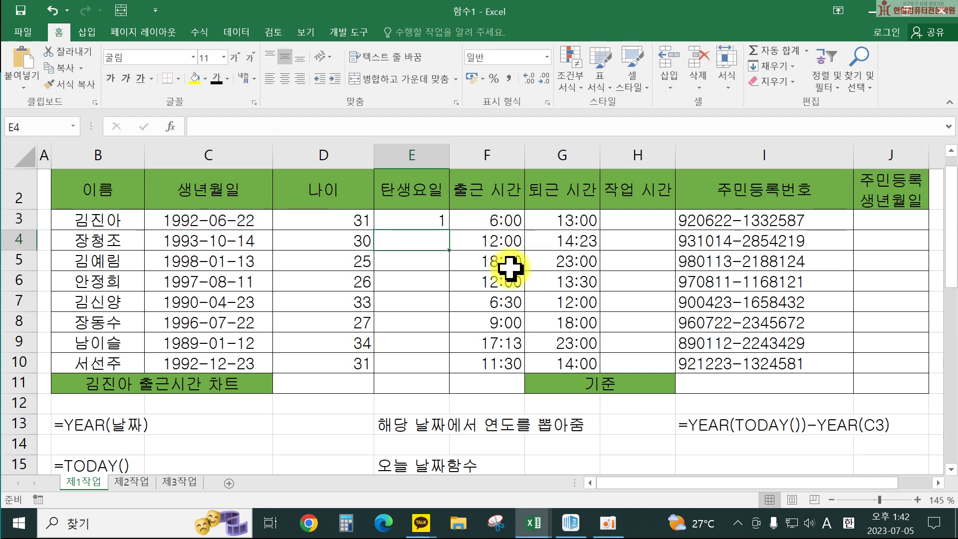
Step: Fill the WEEKDAY formula from E3 down to E10 and check the copied references in E4 and E5
{"action": "left_click", "coordinate": [427, 220]}
{"action": "left_click_drag", "start_coordinate": [449, 230], "coordinate": [453, 366]}
{"action": "left_click", "coordinate": [429, 240]}
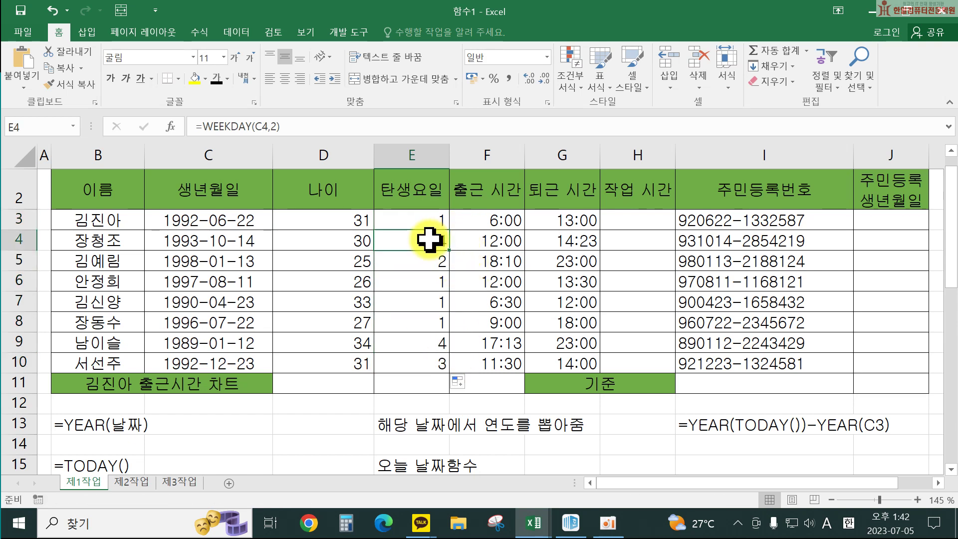
{"action": "double_click", "coordinate": [429, 240]}
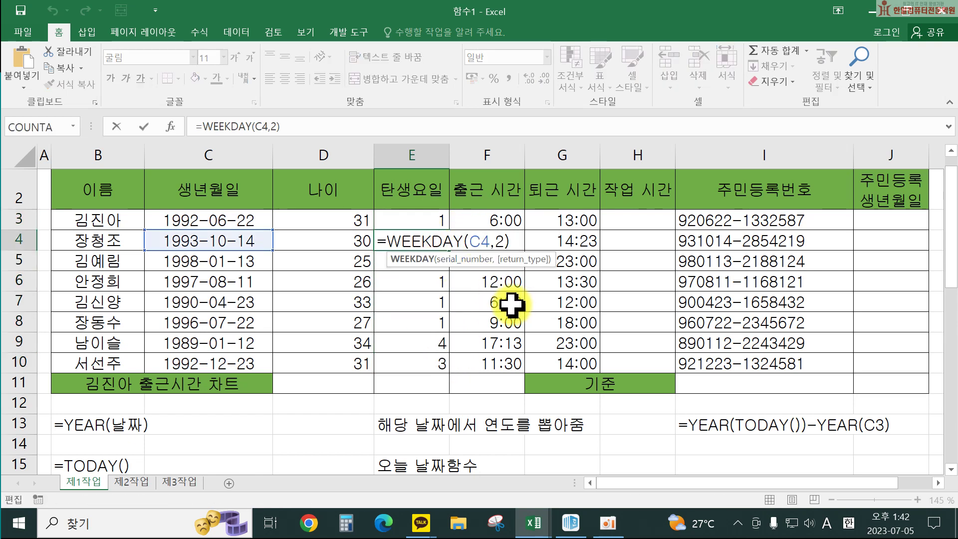
{"action": "key", "text": "Return"}
{"action": "double_click", "coordinate": [419, 261]}
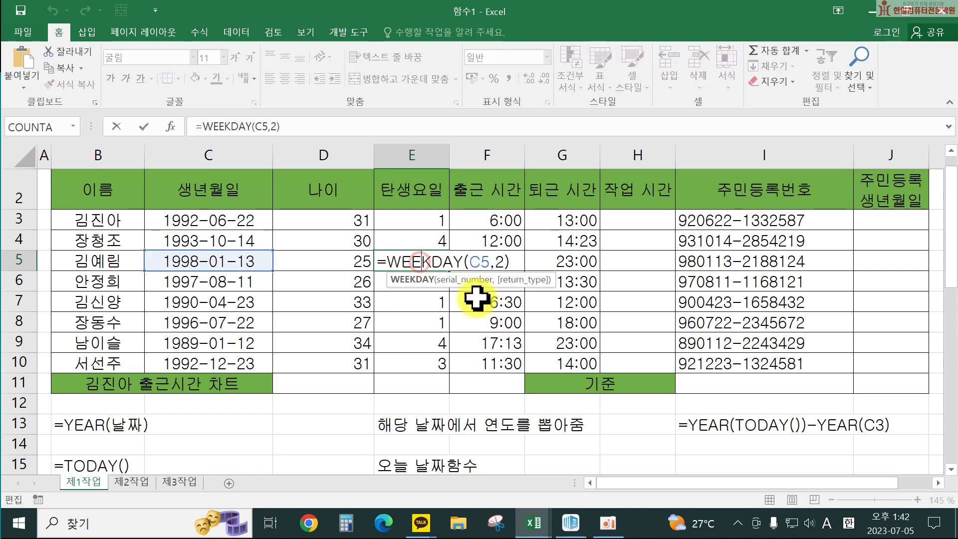
{"action": "key", "text": "Return"}
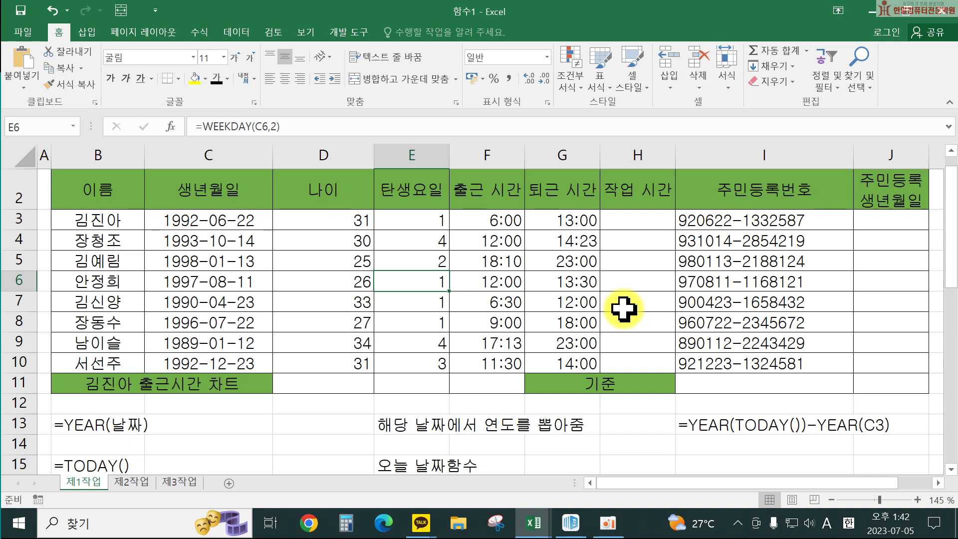
Step: Wrap the WEEKDAY formula in E3 in a CHOOSE function and add "월요일" as its first value
{"action": "double_click", "coordinate": [404, 222]}
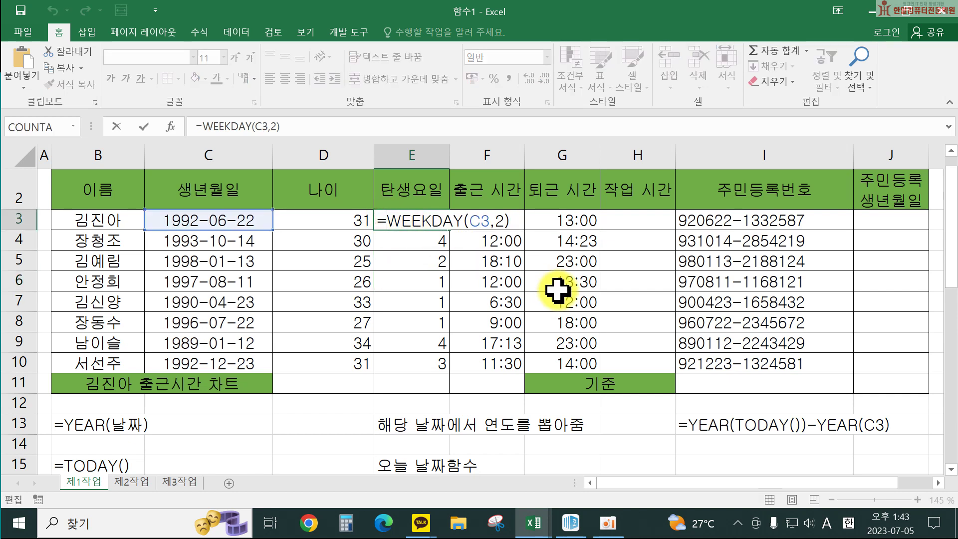
{"action": "type", "text": "cho"}
{"action": "key", "text": "Tab"}
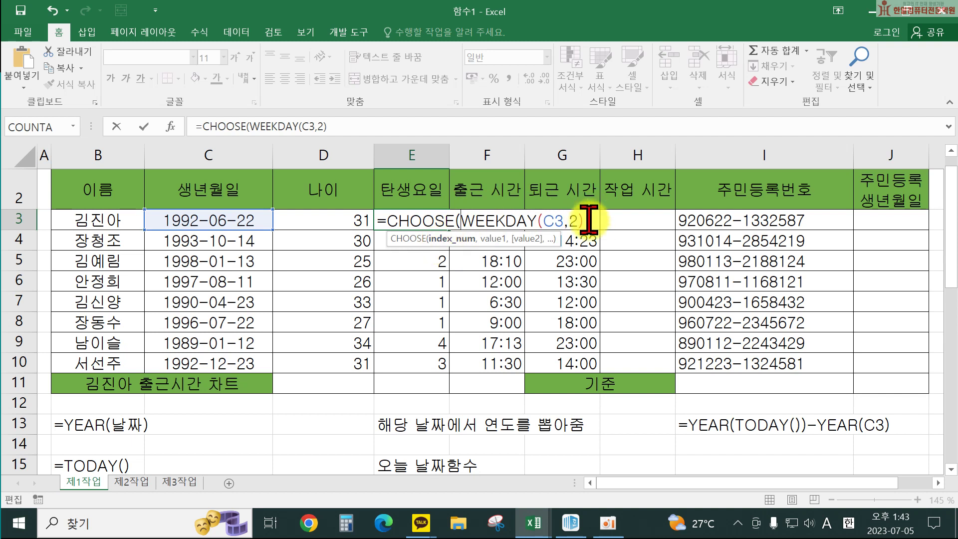
{"action": "type", "text": ","}
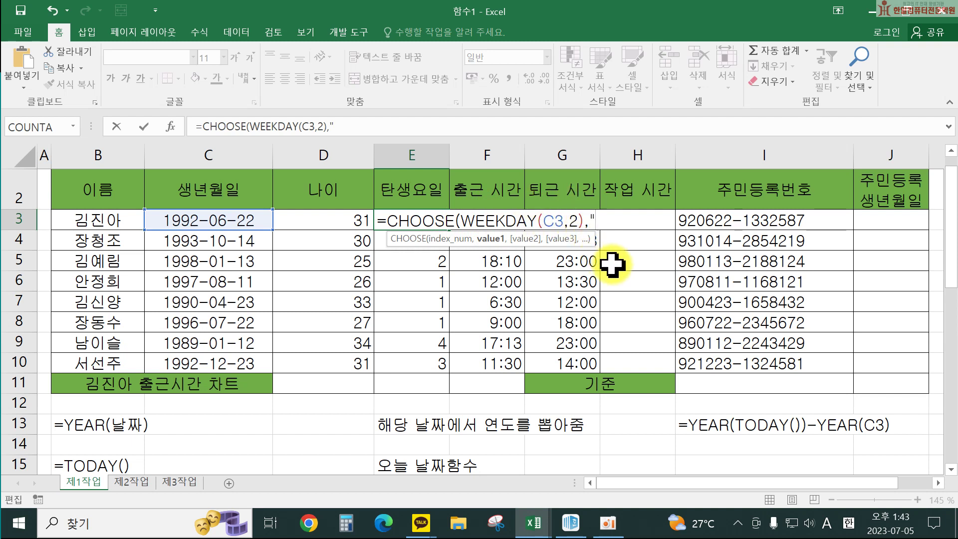
{"action": "type", "text": "dnj"}
{"action": "key", "text": "BackSpace"}
{"action": "key", "text": "BackSpace"}
{"action": "key", "text": "BackSpace"}
{"action": "key", "text": "Hangul"}
{"action": "type", "text": "월용"}
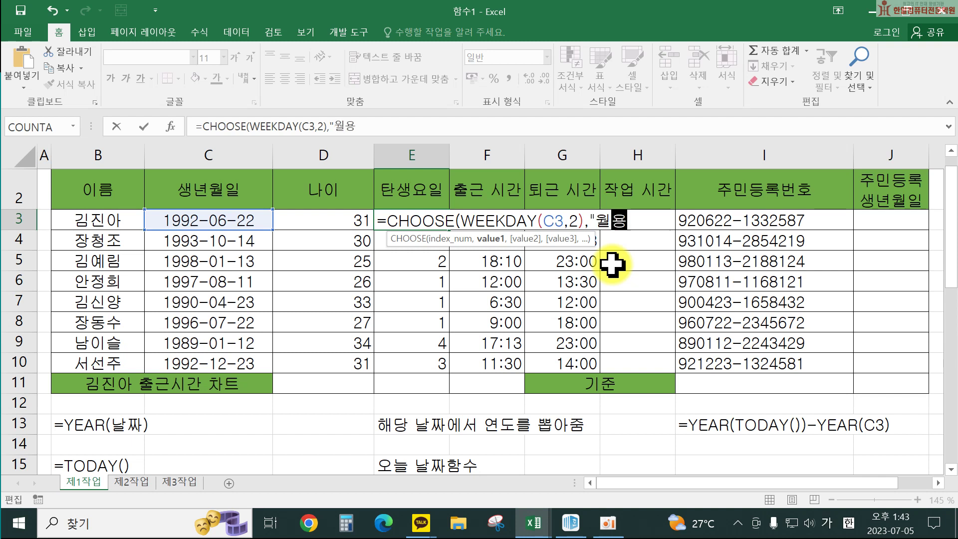
{"action": "type", "text": "일\","}
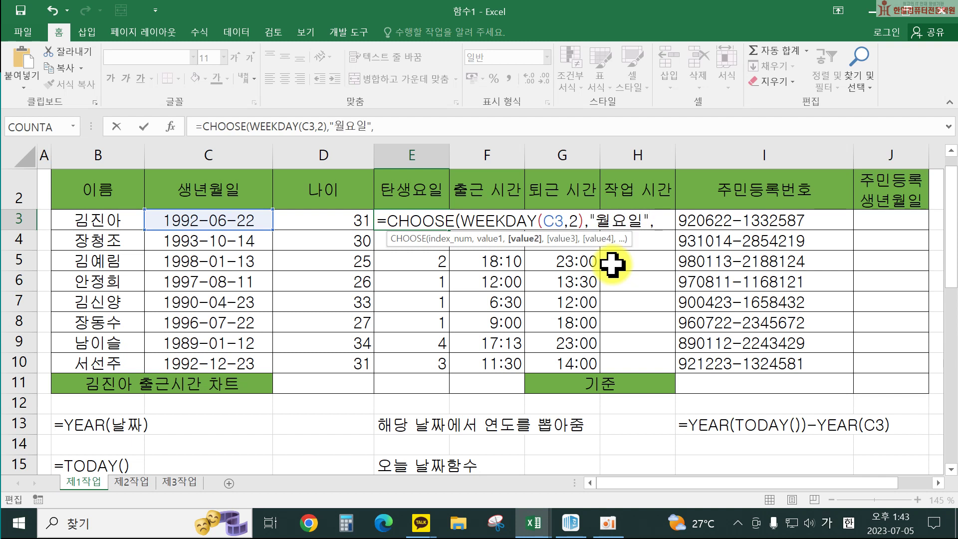
Step: Complete the CHOOSE formula in E3 with the values "화요일", "수요일", "목요일", "금요일", "토요일" and "일요일"
{"action": "type", "text": "\"화"}
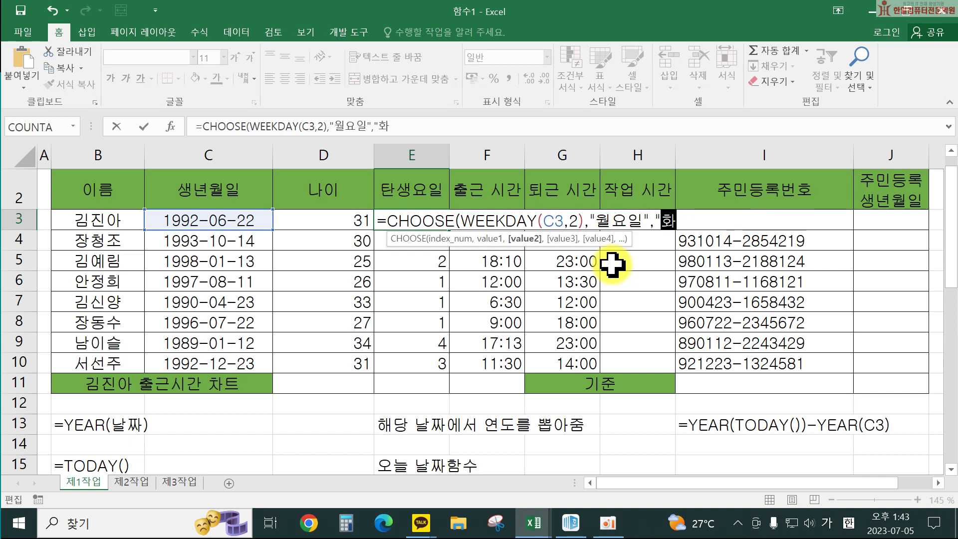
{"action": "type", "text": "요일\",\""}
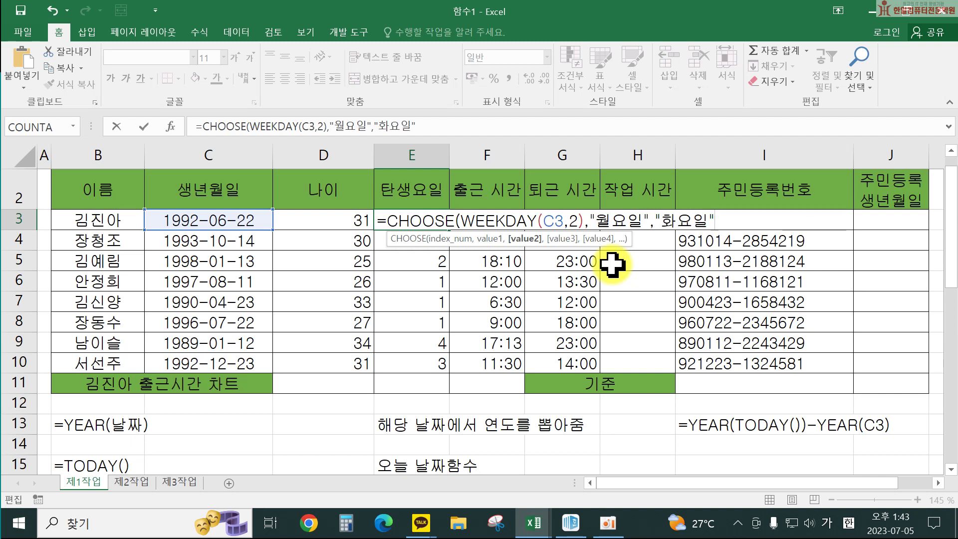
{"action": "type", "text": "수요일"}
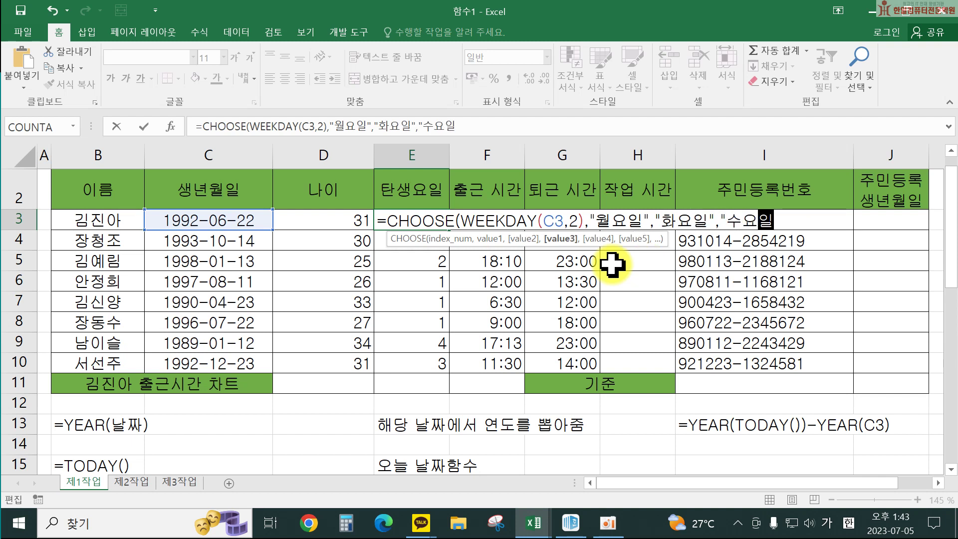
{"action": "type", "text": "\",\"목요일"}
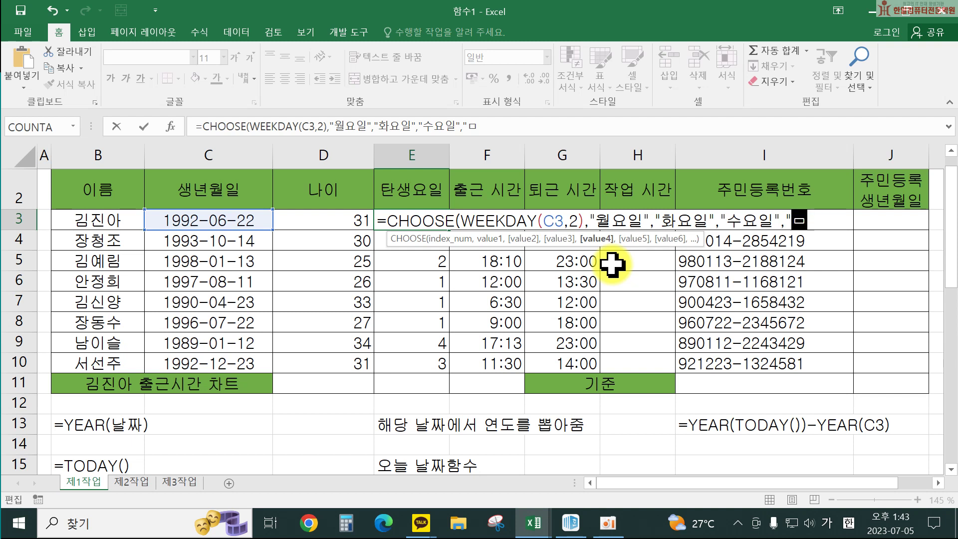
{"action": "type", "text": "\",\"금요일"}
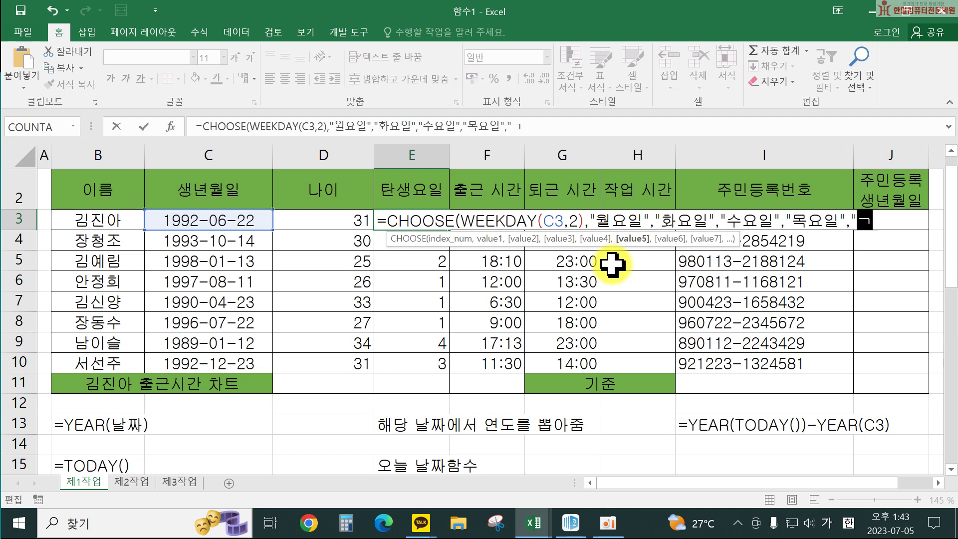
{"action": "type", "text": "\",\"토용일\""}
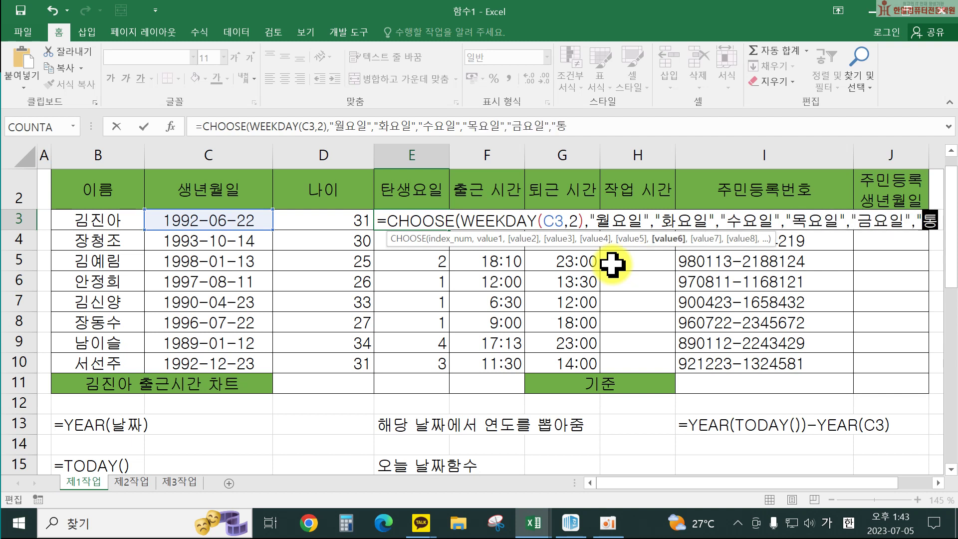
{"action": "key", "text": "BackSpace"}
{"action": "key", "text": "BackSpace"}
{"action": "key", "text": "BackSpace"}
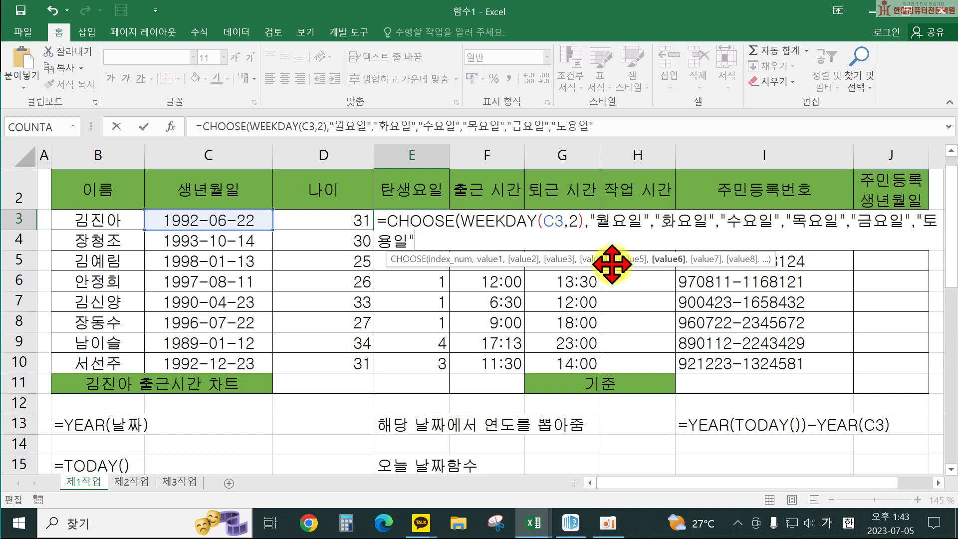
{"action": "type", "text": "요이\",\"일요일"}
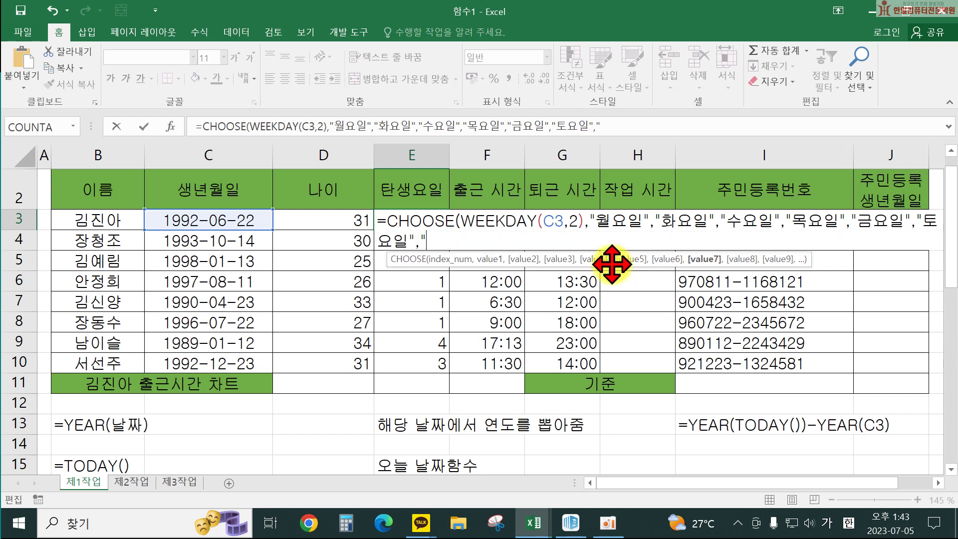
{"action": "type", "text": "\")"}
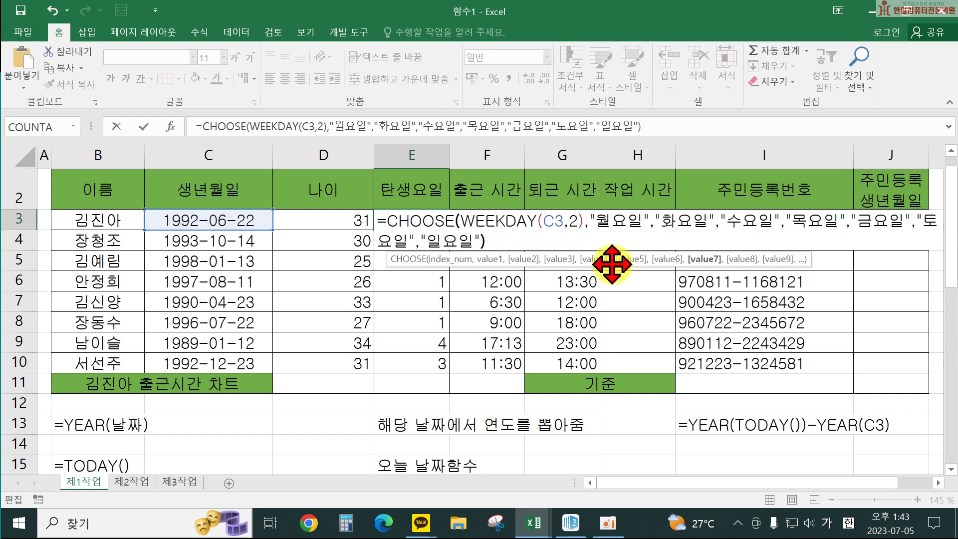
{"action": "key", "text": "Return"}
Step: Fill the CHOOSE formula from E3 down to E10 and center the weekday cells
{"action": "left_click", "coordinate": [426, 220]}
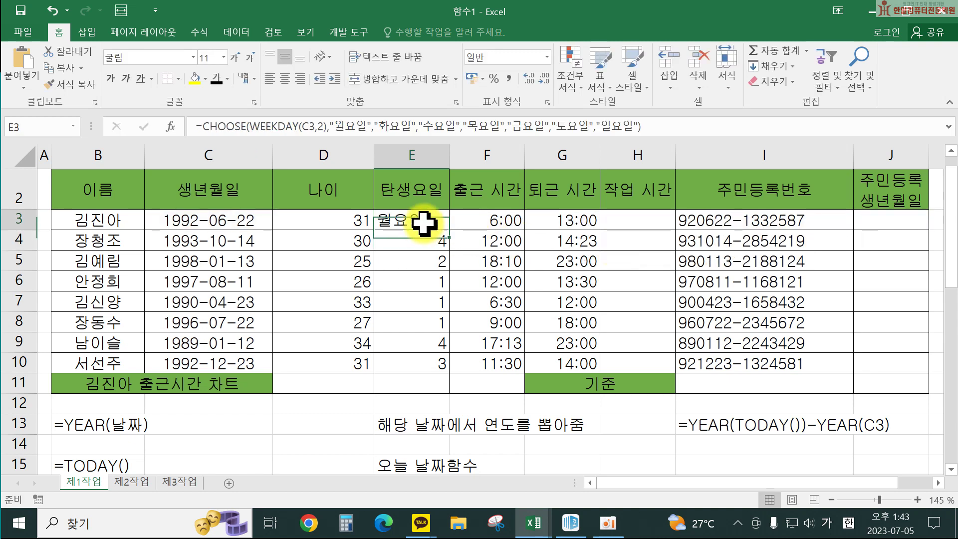
{"action": "left_click_drag", "start_coordinate": [450, 229], "coordinate": [449, 368]}
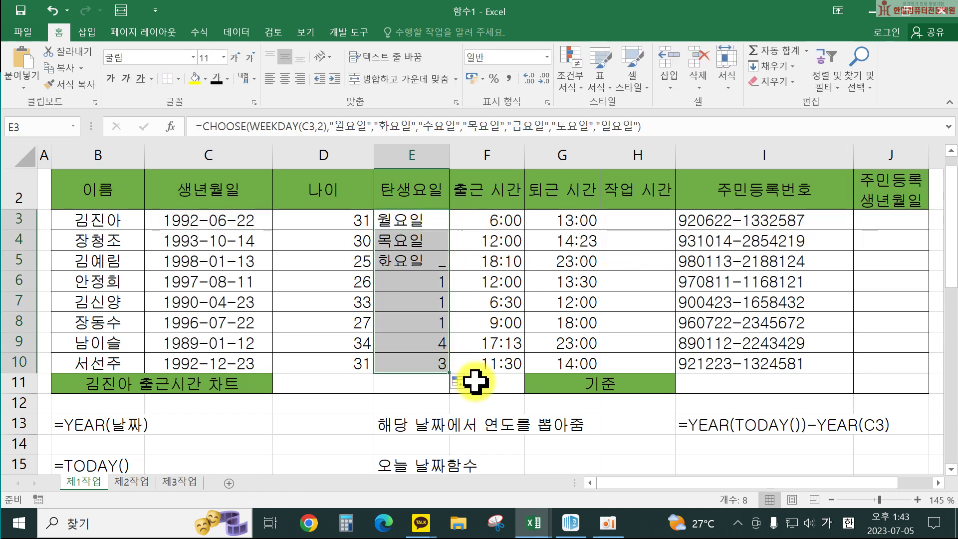
{"action": "left_click", "coordinate": [285, 78]}
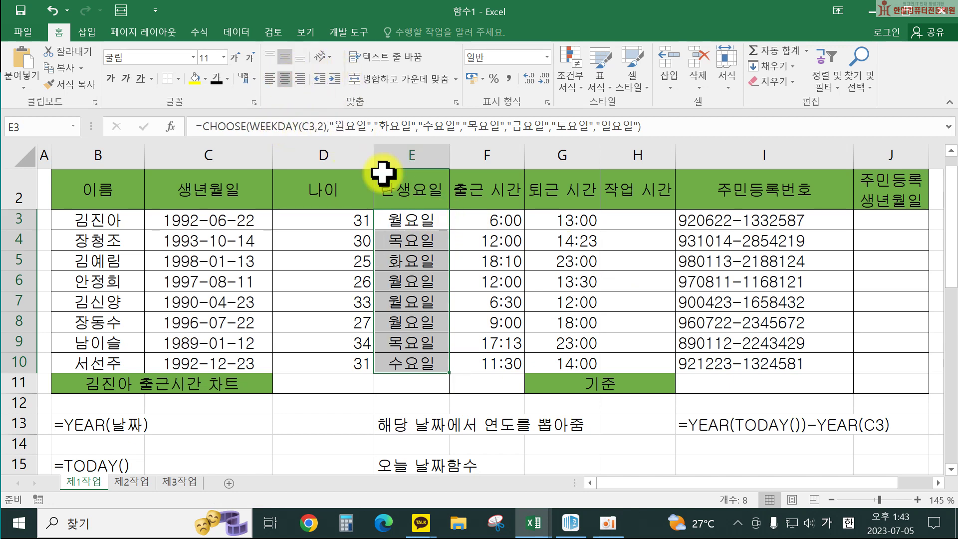
Step: Review the CHOOSE and WEEKDAY formula in E3, focusing on the return type argument
{"action": "double_click", "coordinate": [429, 220]}
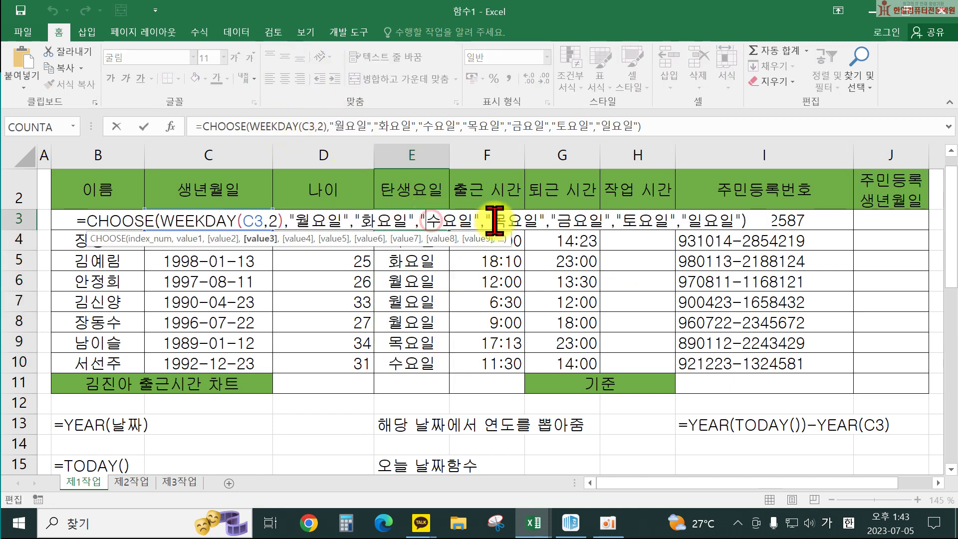
{"action": "double_click", "coordinate": [272, 219]}
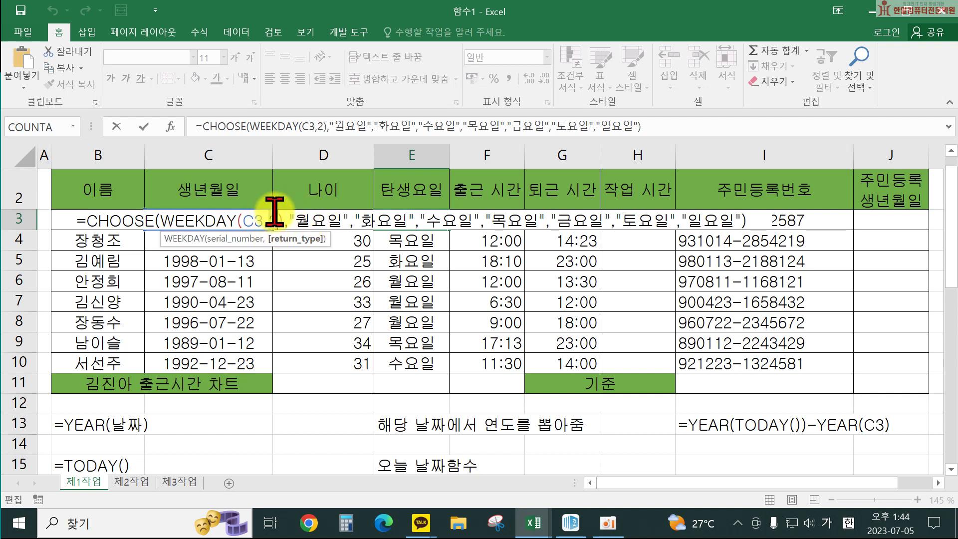
{"action": "double_click", "coordinate": [273, 220]}
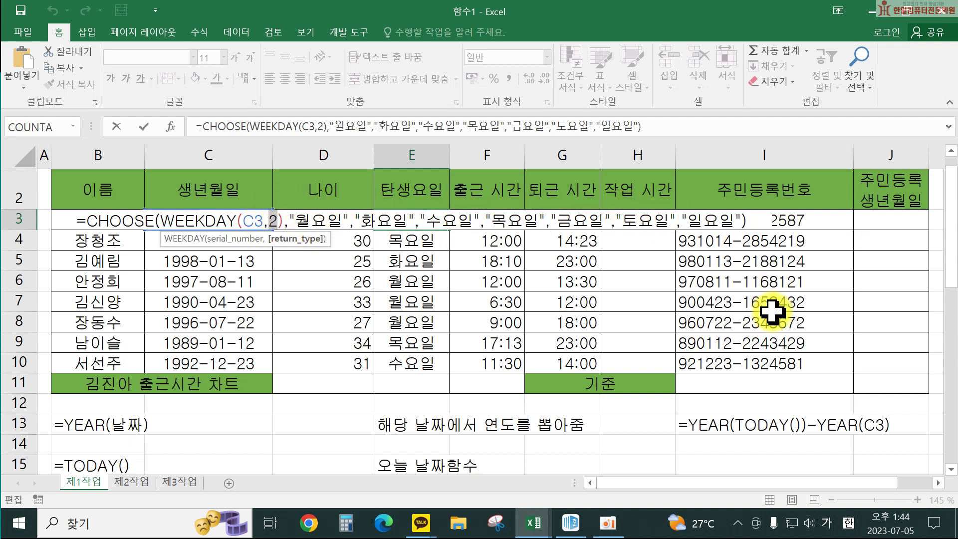
{"action": "left_click", "coordinate": [759, 221]}
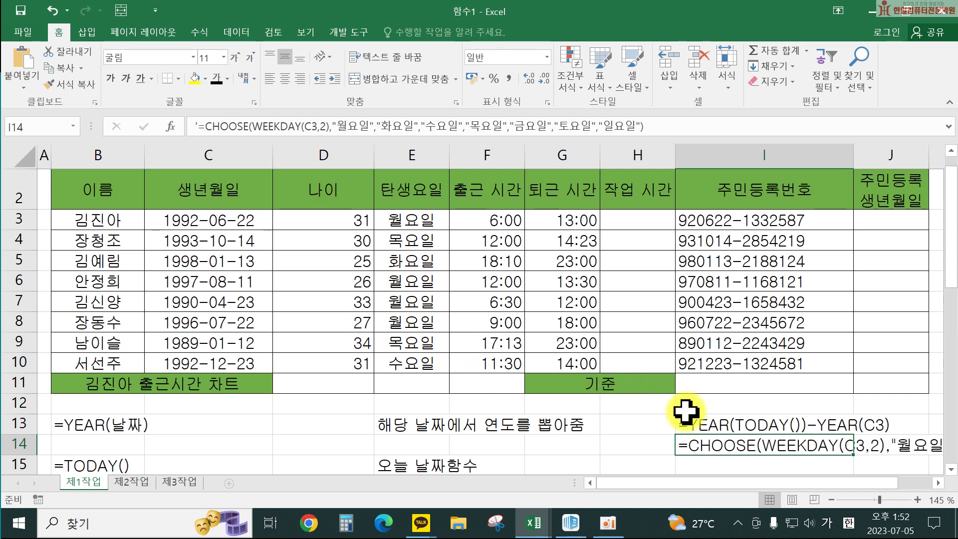
Step: Enter =HOUR(G3-F3) in cell H3 of the 작업 시간 column and fill it down to H10
{"action": "left_click", "coordinate": [637, 222]}
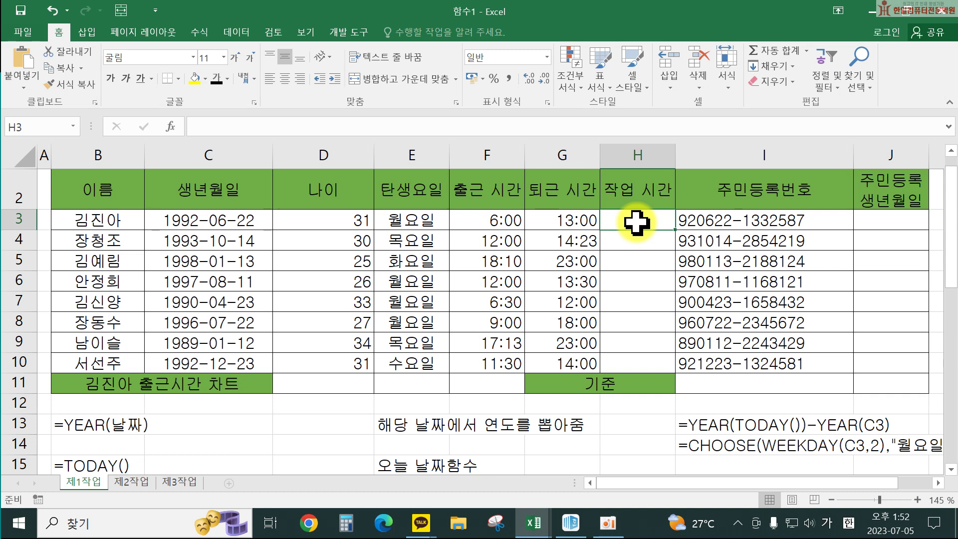
{"action": "type", "text": "="}
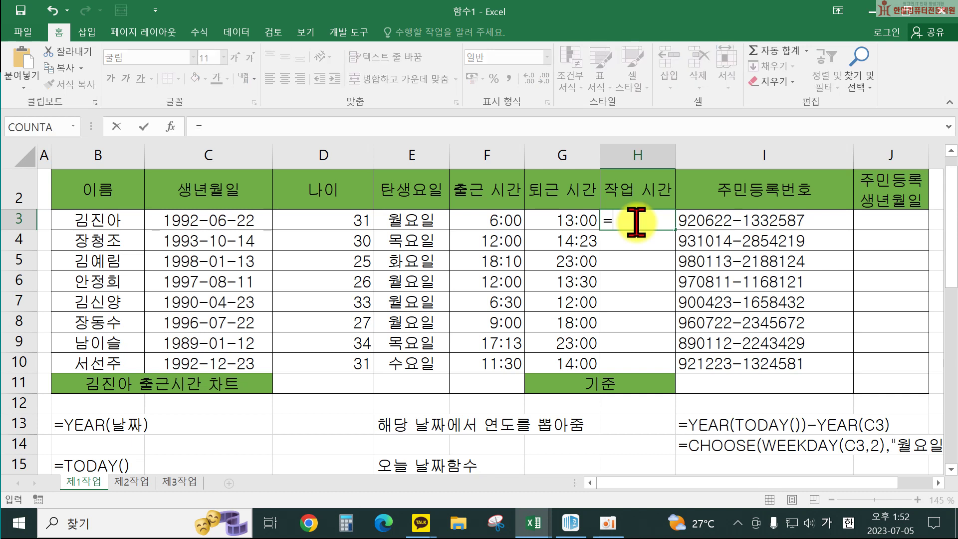
{"action": "type", "text": "hour("}
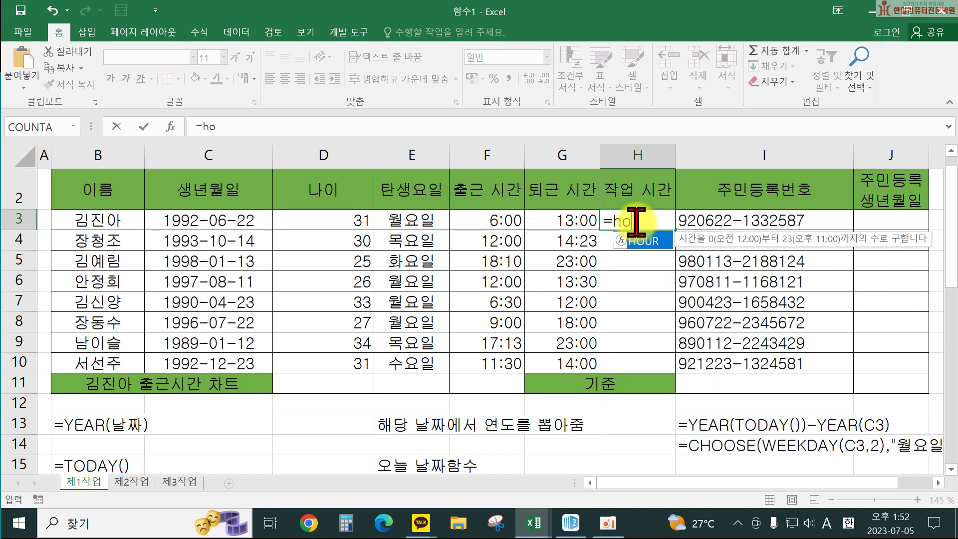
{"action": "left_click", "coordinate": [553, 219]}
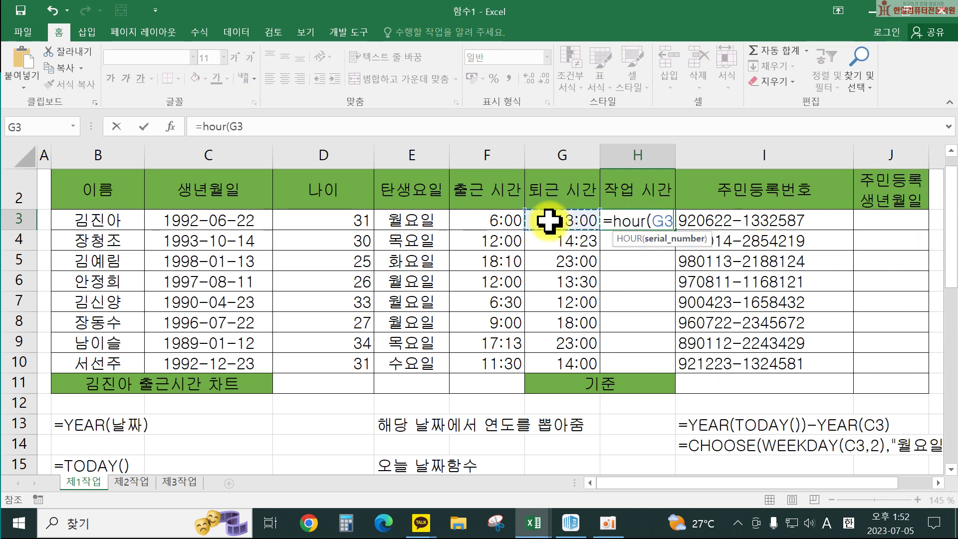
{"action": "type", "text": "-"}
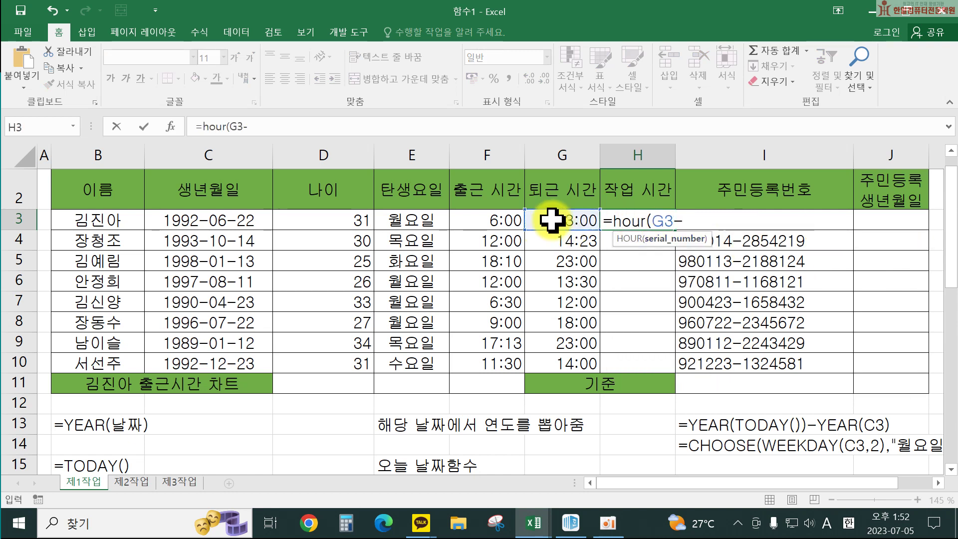
{"action": "left_click", "coordinate": [460, 220]}
{"action": "type", "text": ")"}
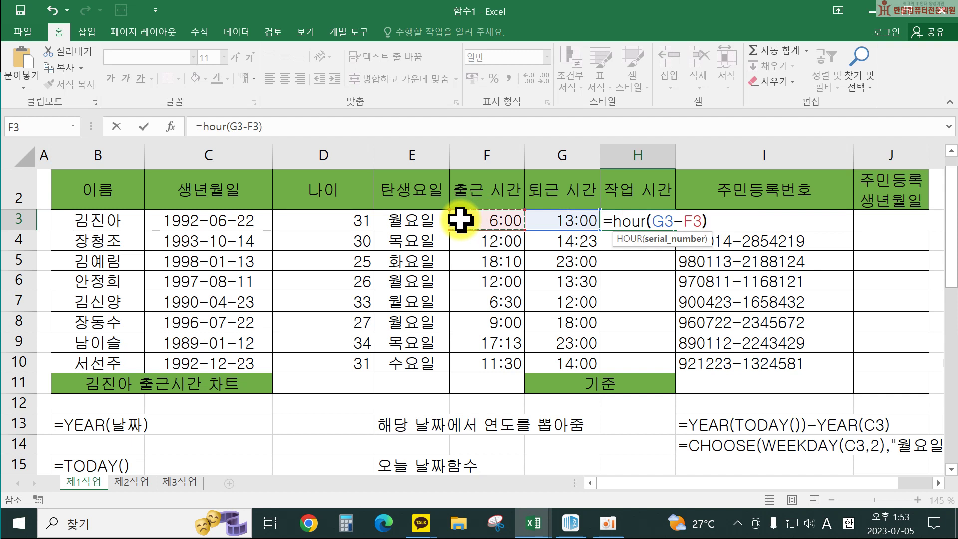
{"action": "key", "text": "Return"}
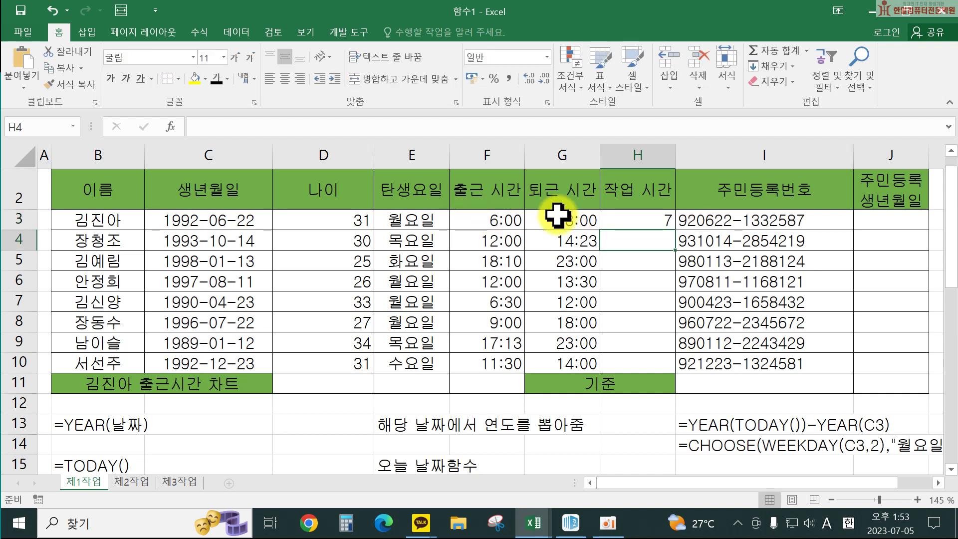
{"action": "left_click", "coordinate": [617, 219]}
{"action": "left_click_drag", "start_coordinate": [674, 229], "coordinate": [680, 369]}
Step: Copy the HOUR formula from H3 and paste it into I15 as plain text with a leading apostrophe
{"action": "left_click", "coordinate": [639, 222]}
{"action": "double_click", "coordinate": [638, 222]}
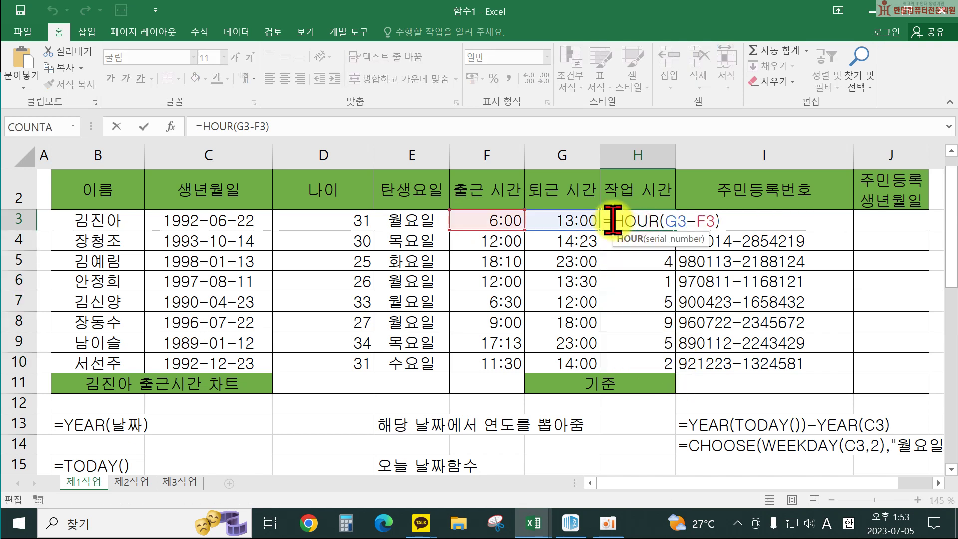
{"action": "left_click_drag", "start_coordinate": [614, 214], "coordinate": [815, 227]}
{"action": "key", "text": "ctrl+c"}
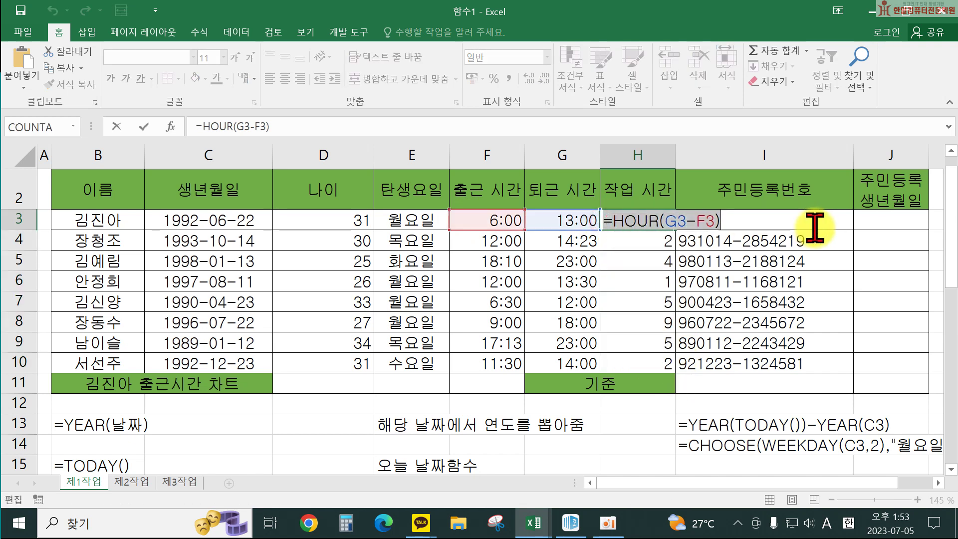
{"action": "key", "text": "Return"}
{"action": "left_click", "coordinate": [700, 464]}
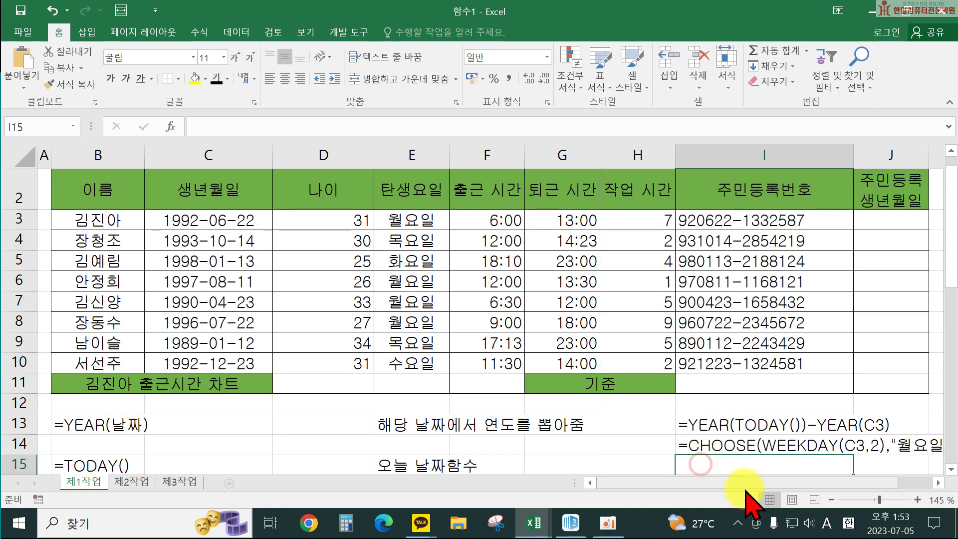
{"action": "type", "text": "'"}
{"action": "key", "text": "ctrl+v"}
{"action": "key", "text": "Return"}
Step: Reopen the HOUR formula in H3 to review its cell references
{"action": "scroll", "coordinate": [727, 371], "scroll_direction": "up", "scroll_amount": 1}
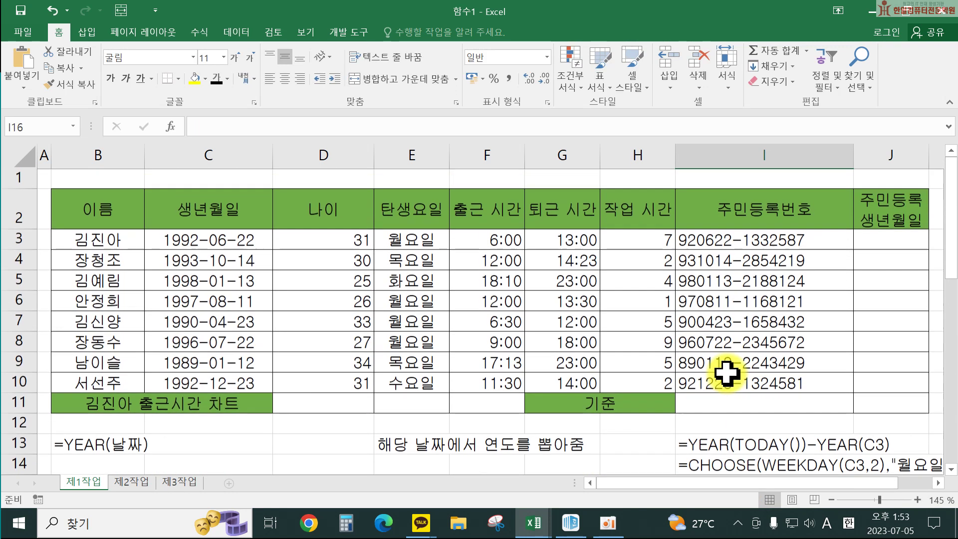
{"action": "double_click", "coordinate": [652, 244]}
{"action": "left_click", "coordinate": [721, 241]}
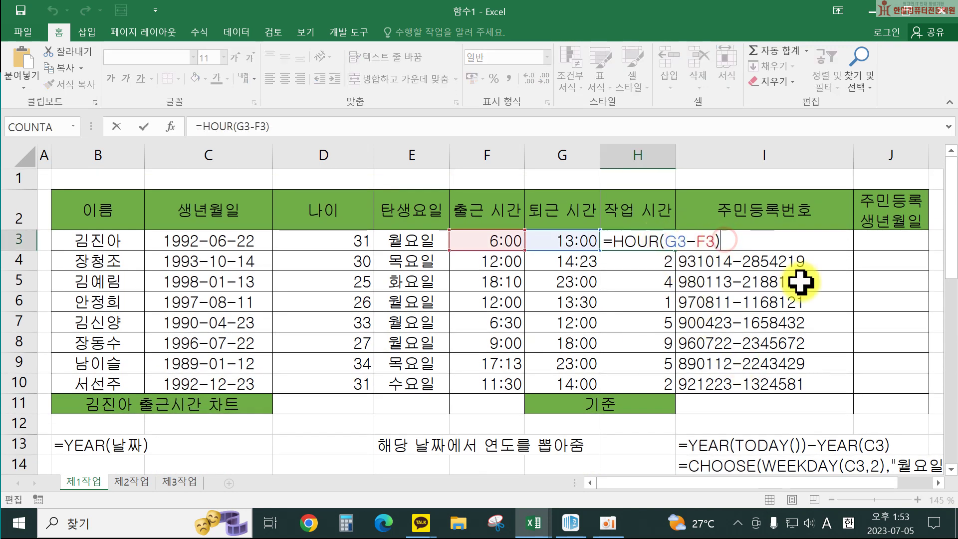
Step: Begin a DATE formula in cell J3 with LEFT(I3,2) as its year argument
{"action": "left_click", "coordinate": [889, 243]}
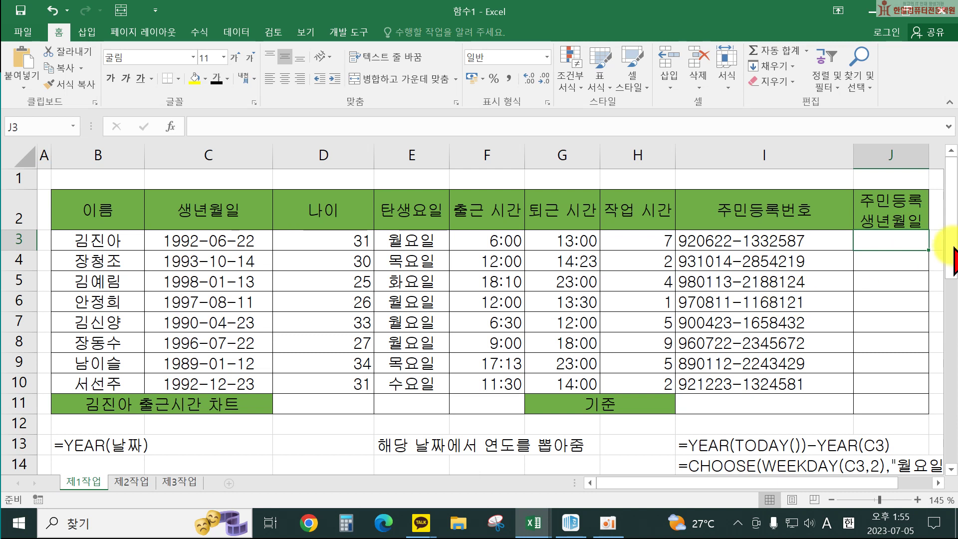
{"action": "left_click", "coordinate": [907, 242]}
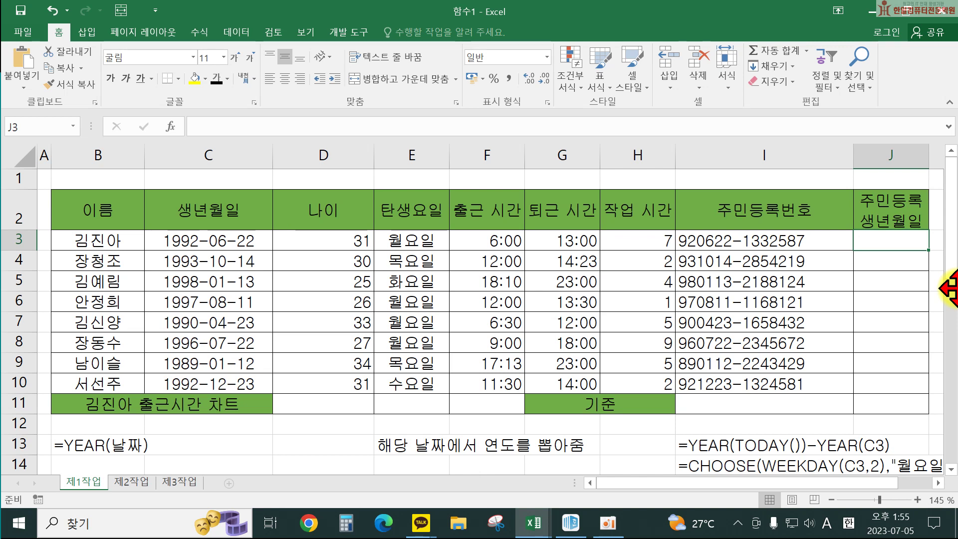
{"action": "type", "text": "=date("}
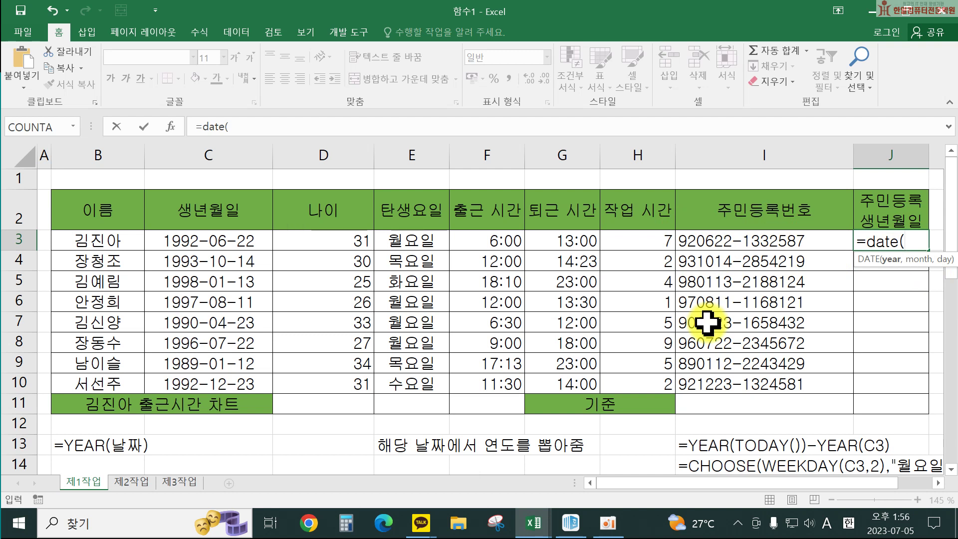
{"action": "type", "text": "le"}
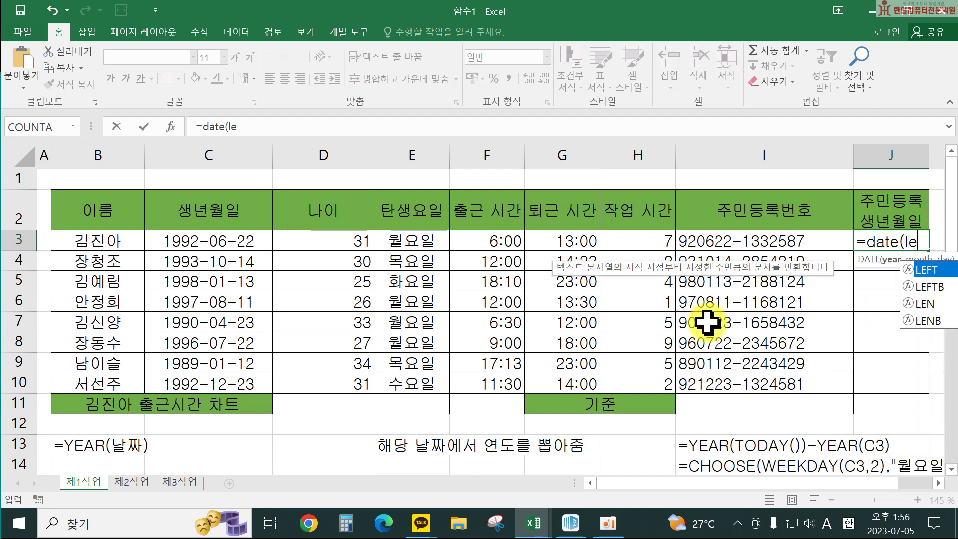
{"action": "type", "text": "ft("}
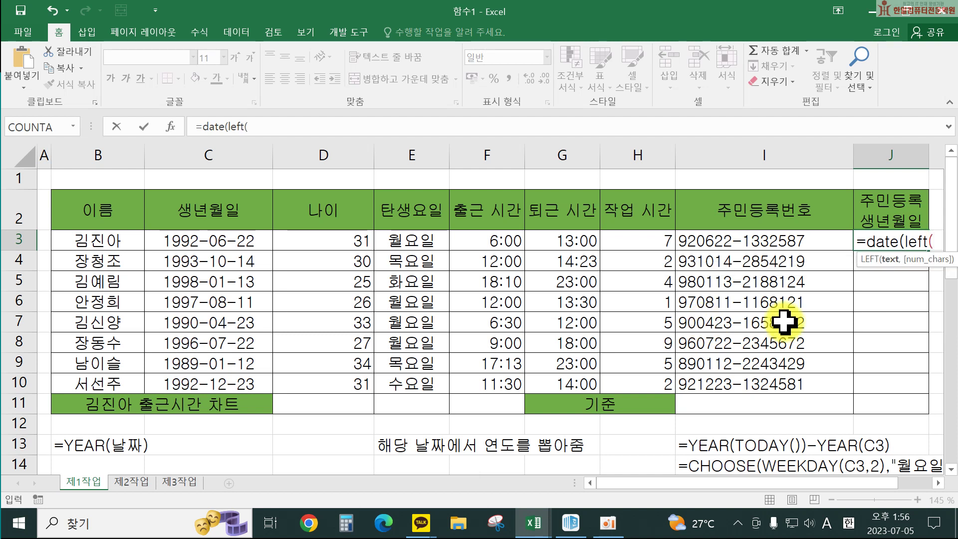
{"action": "left_click", "coordinate": [691, 241]}
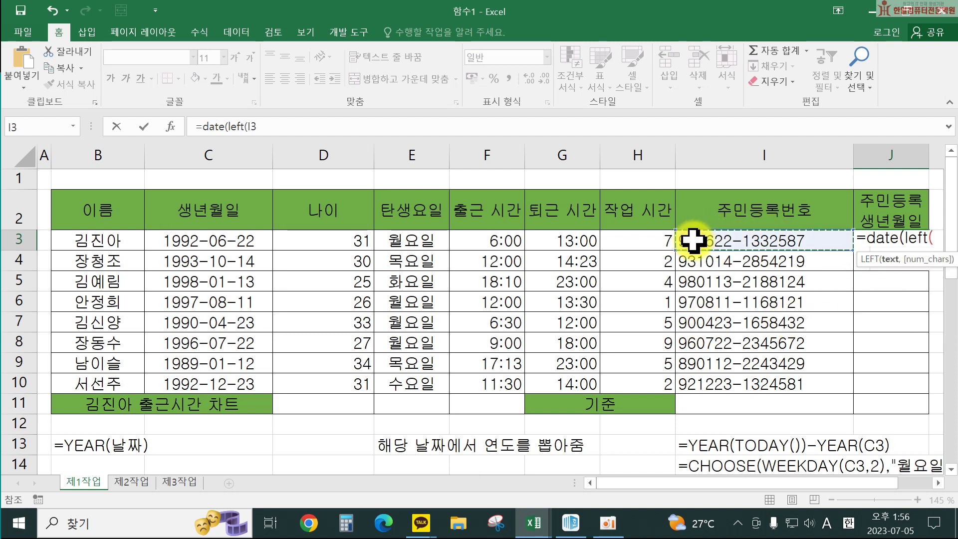
{"action": "type", "text": ","}
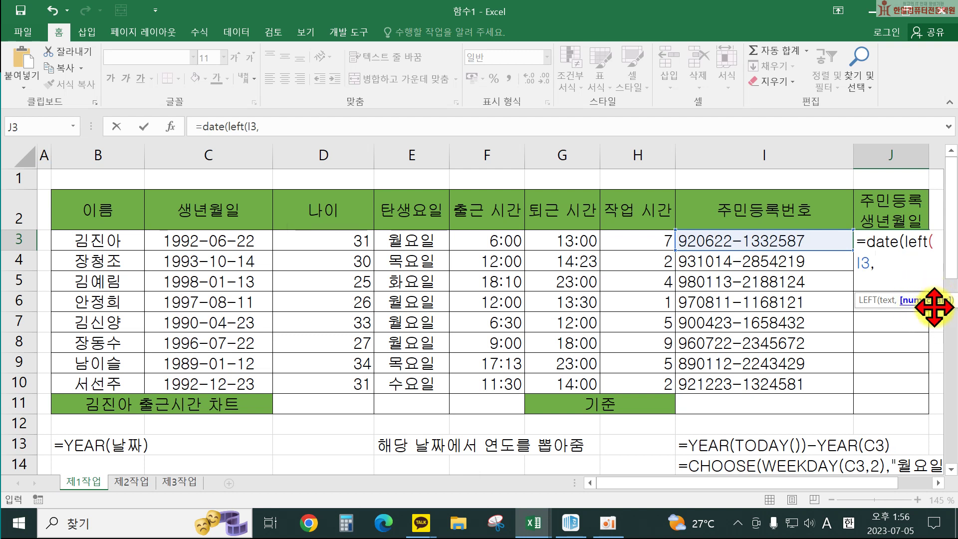
{"action": "type", "text": "2)"}
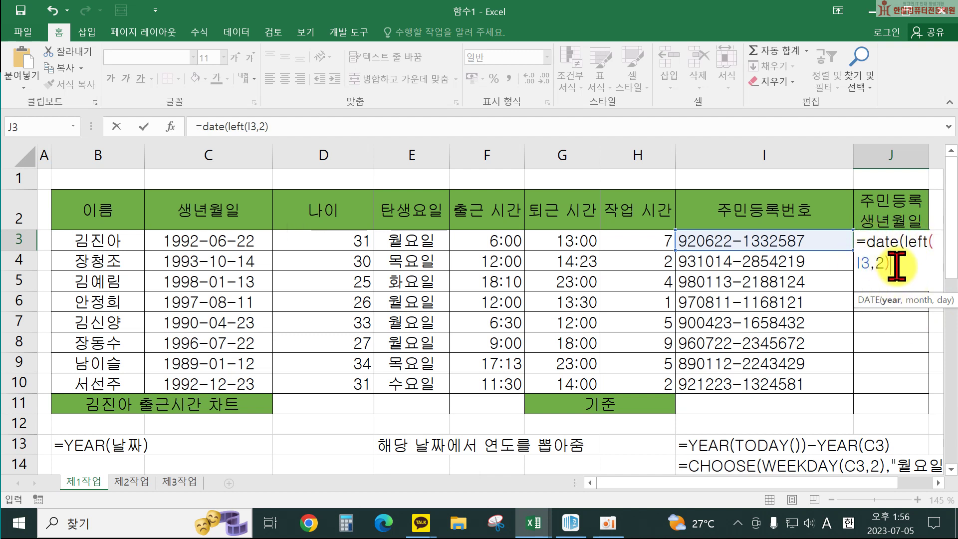
Step: Add MID(I3,3,2) as the month argument of the DATE formula in J3
{"action": "type", "text": ","}
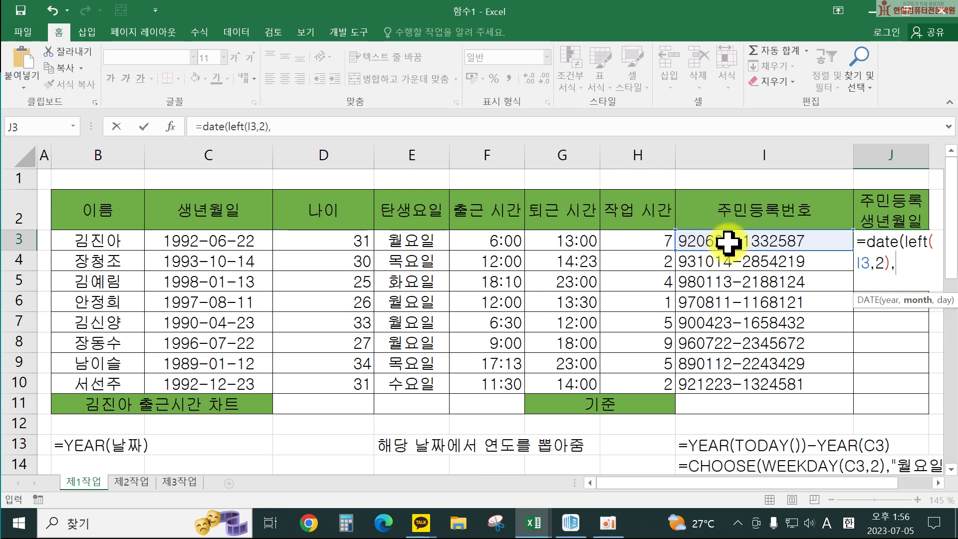
{"action": "type", "text": "mid("}
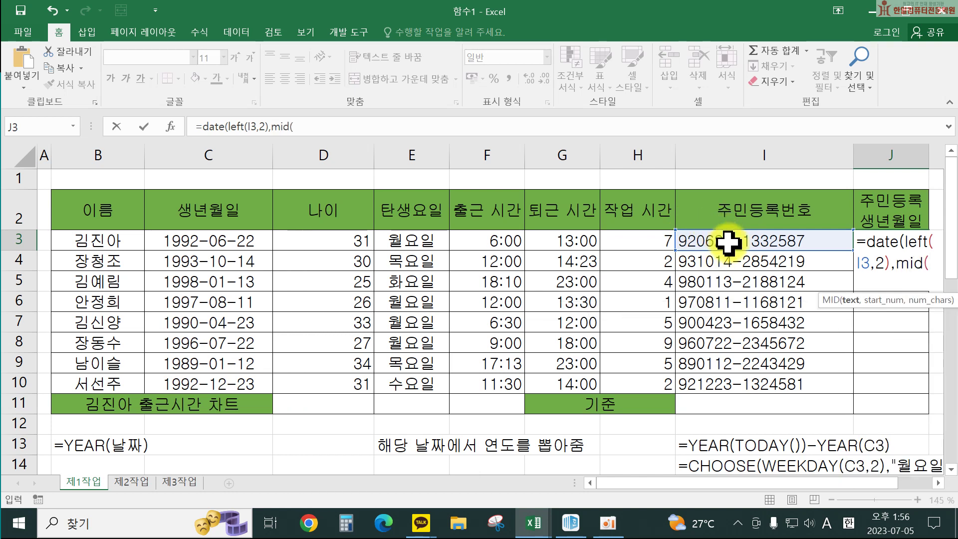
{"action": "left_click", "coordinate": [728, 243]}
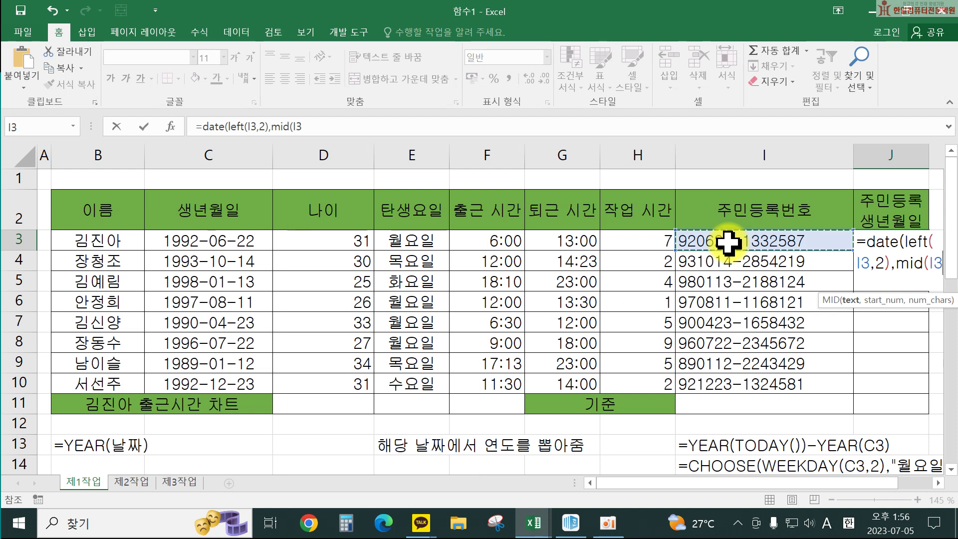
{"action": "type", "text": ","}
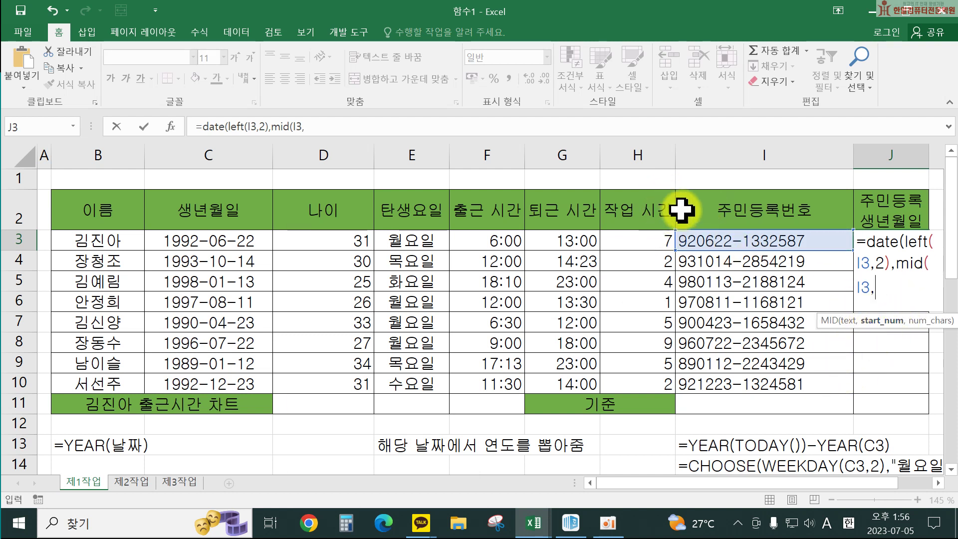
{"action": "type", "text": "3,"}
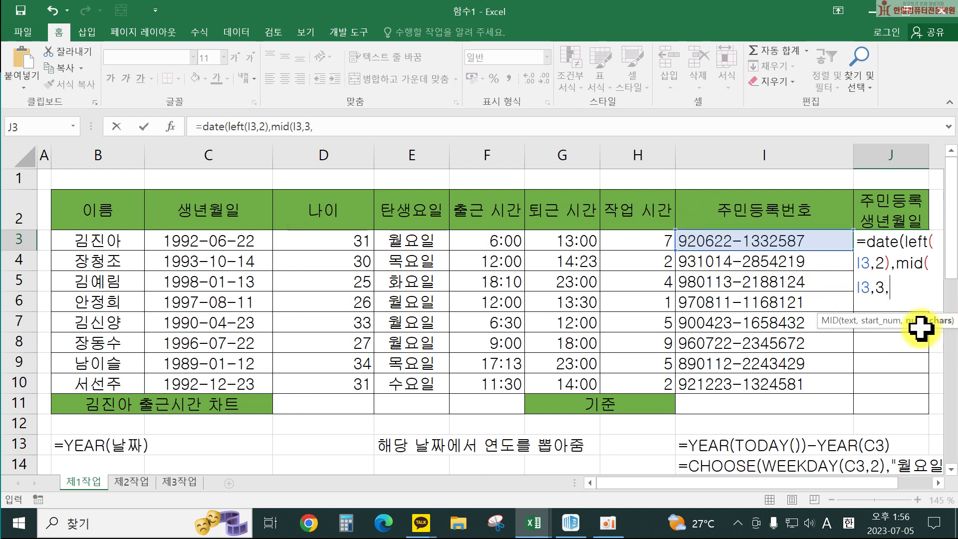
{"action": "type", "text": "2)"}
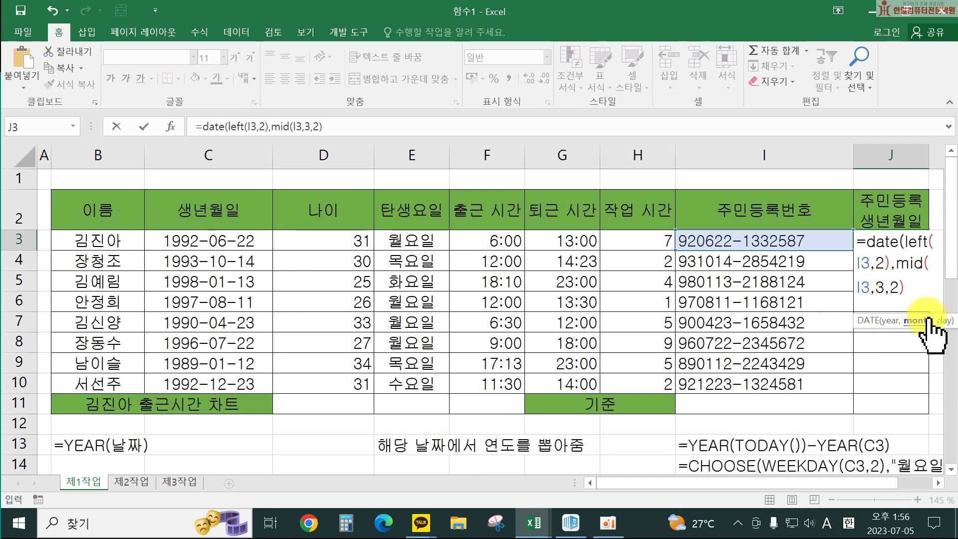
Step: Add MID(I3,5,2) as the day argument and complete the DATE formula in J3
{"action": "type", "text": ","}
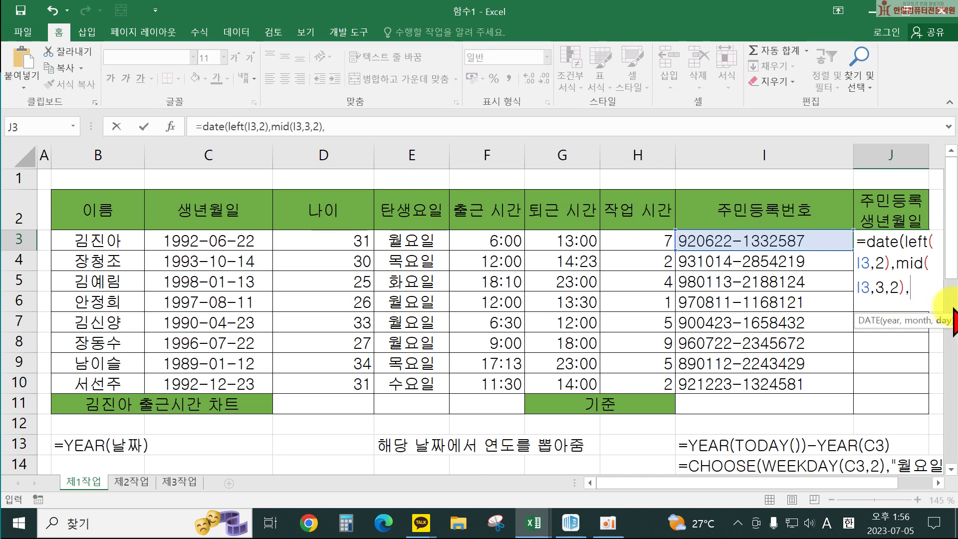
{"action": "type", "text": "mid"}
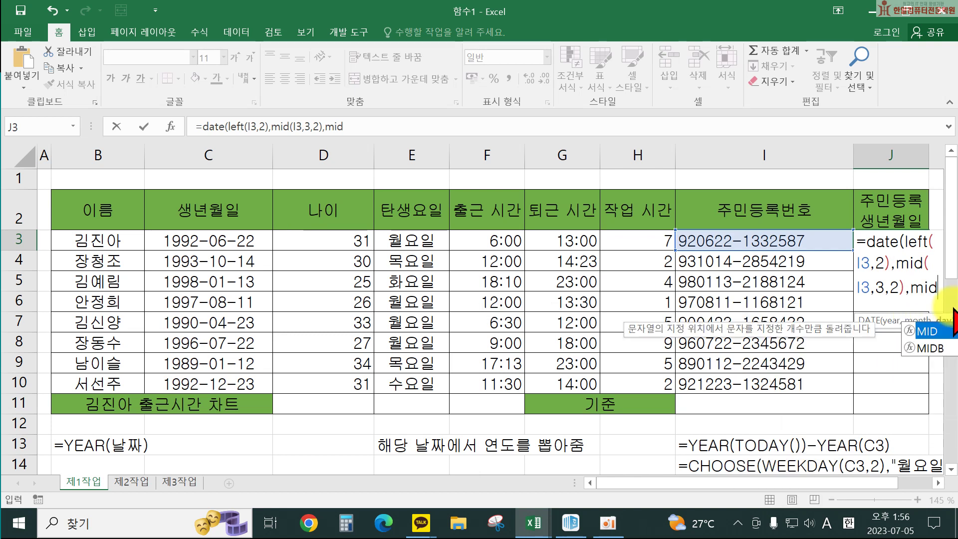
{"action": "type", "text": "("}
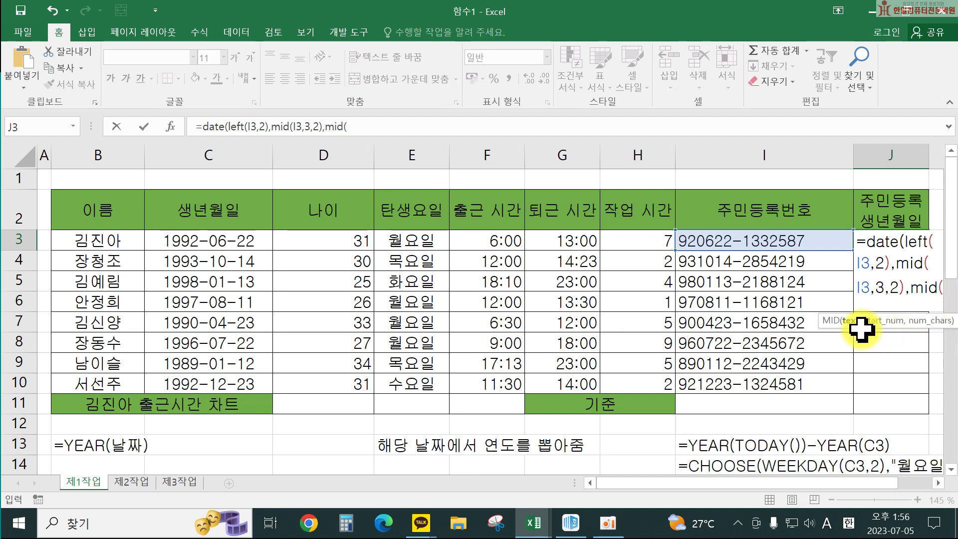
{"action": "left_click", "coordinate": [722, 233]}
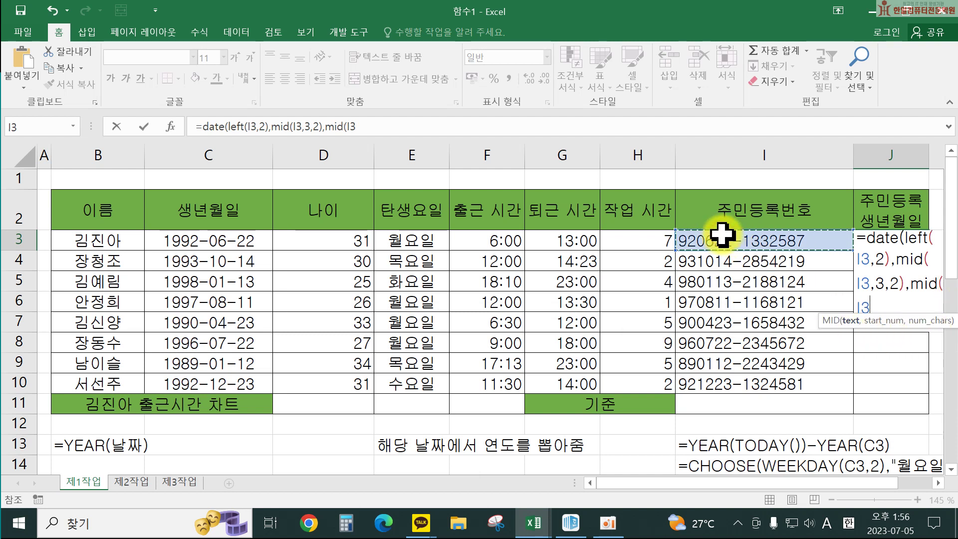
{"action": "type", "text": ",5"}
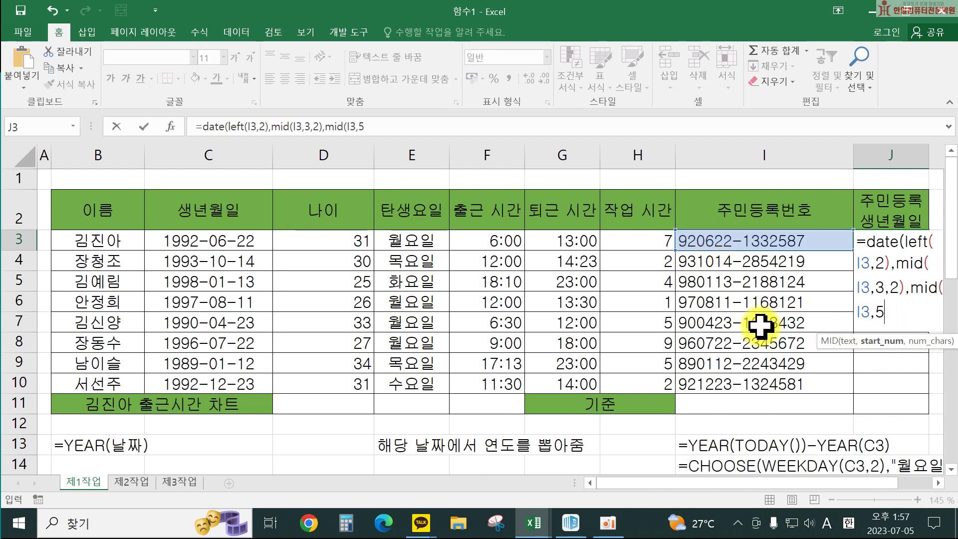
{"action": "type", "text": ",2"}
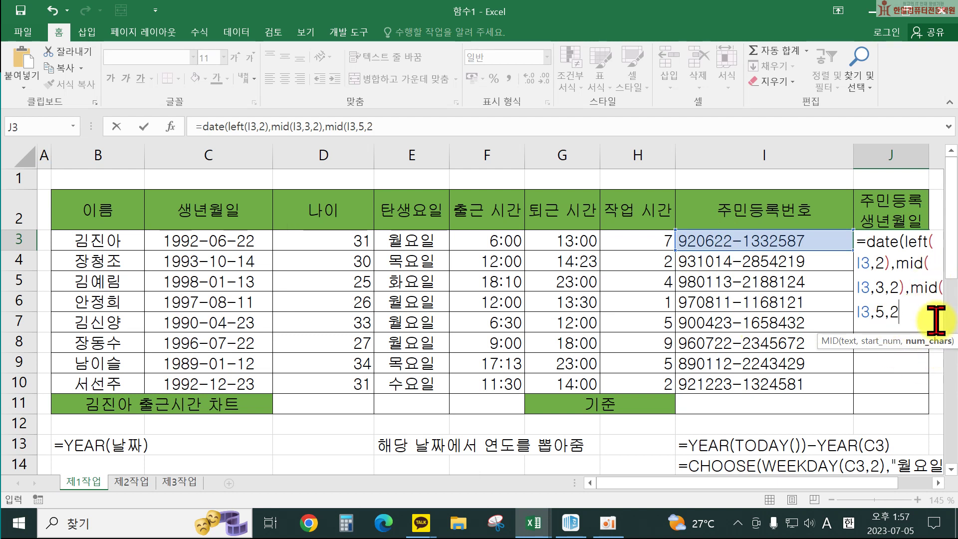
{"action": "type", "text": "))"}
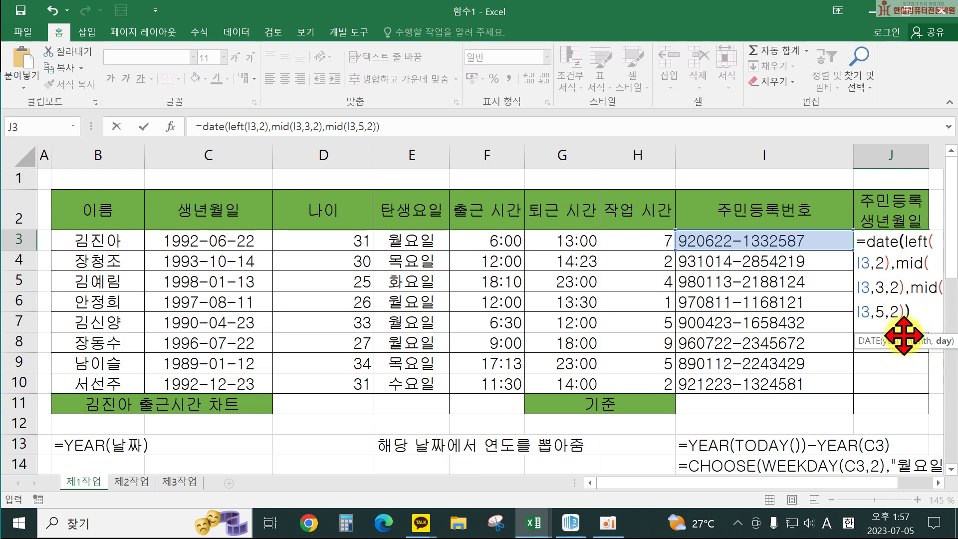
{"action": "key", "text": "Return"}
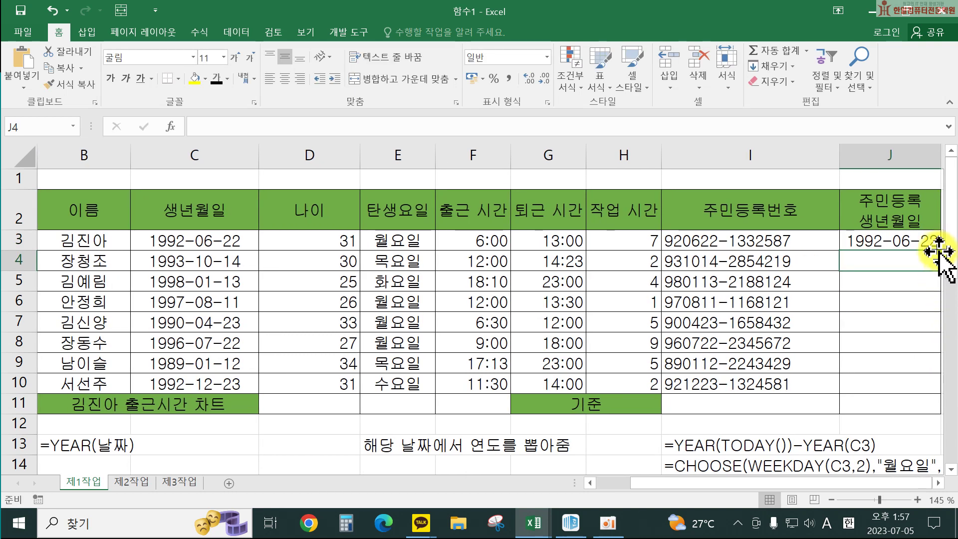
Step: Fill the DATE formula from J3 down the 주민등록 생년월일 column and clear the surplus entry in J11
{"action": "left_click", "coordinate": [938, 483]}
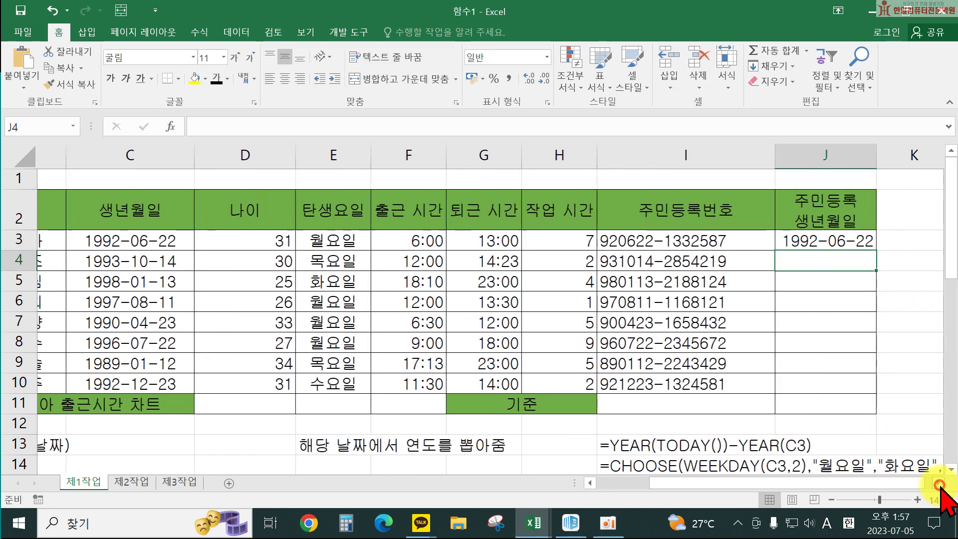
{"action": "left_click", "coordinate": [938, 482]}
{"action": "left_click", "coordinate": [834, 244]}
{"action": "left_click_drag", "start_coordinate": [847, 250], "coordinate": [853, 412]}
{"action": "left_click", "coordinate": [846, 402]}
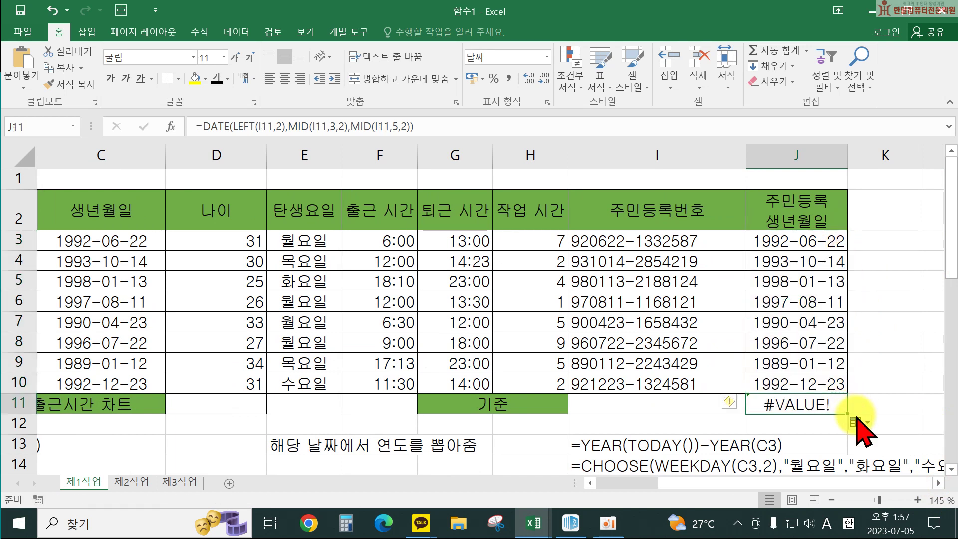
{"action": "key", "text": "Delete"}
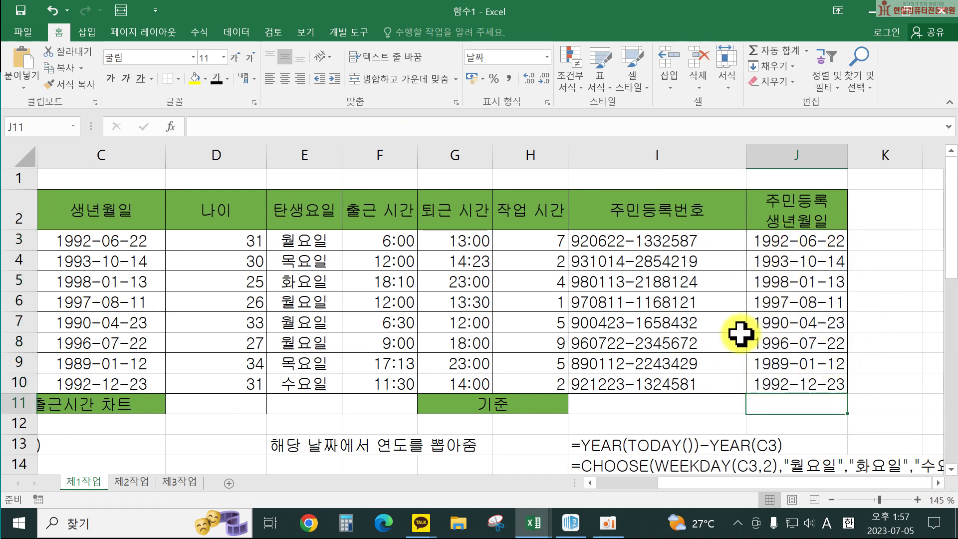
Step: Copy the DATE formula's text from J3 and paste it into I16 below the other formula notes
{"action": "double_click", "coordinate": [763, 243]}
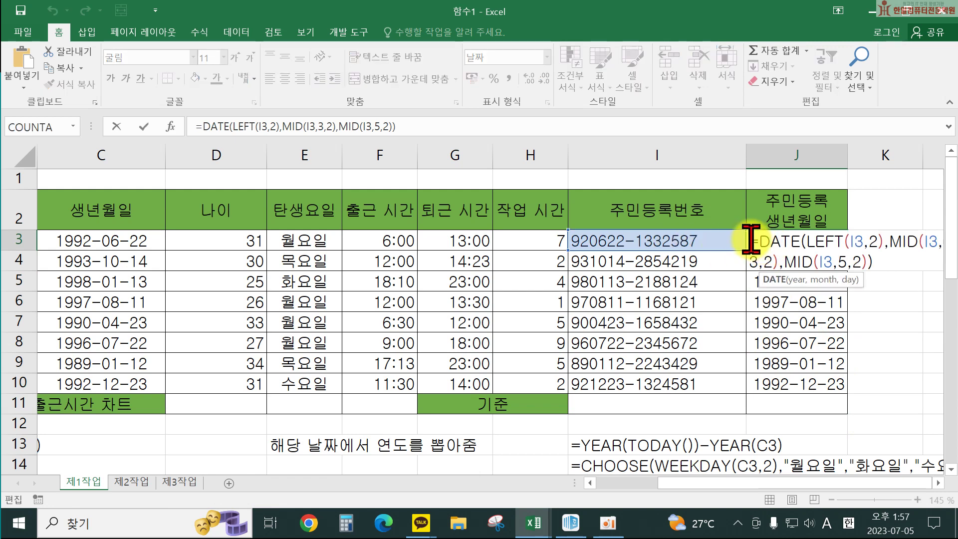
{"action": "left_click_drag", "start_coordinate": [751, 242], "coordinate": [950, 289]}
{"action": "key", "text": "ctrl+c"}
{"action": "key", "text": "Escape"}
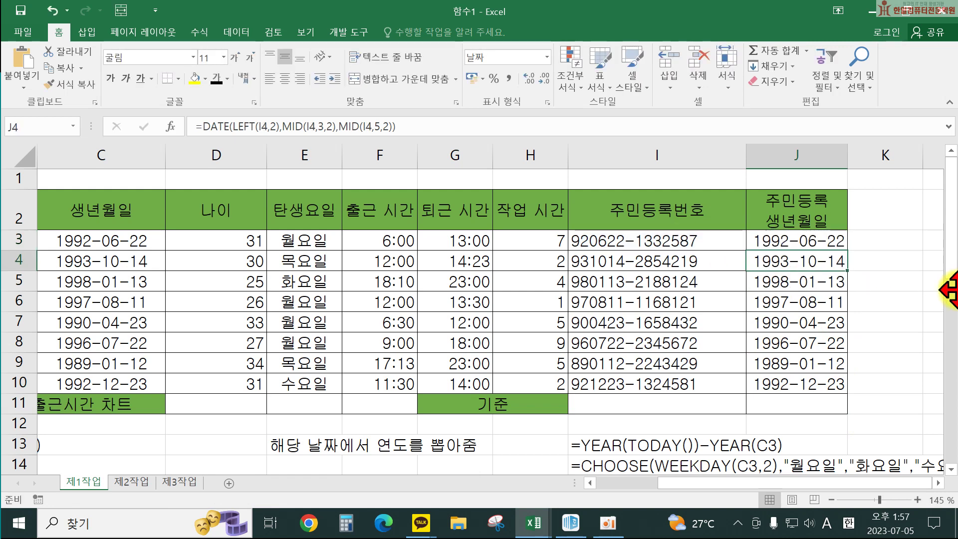
{"action": "scroll", "coordinate": [627, 316], "scroll_direction": "down", "scroll_amount": 3}
{"action": "left_click", "coordinate": [600, 299]}
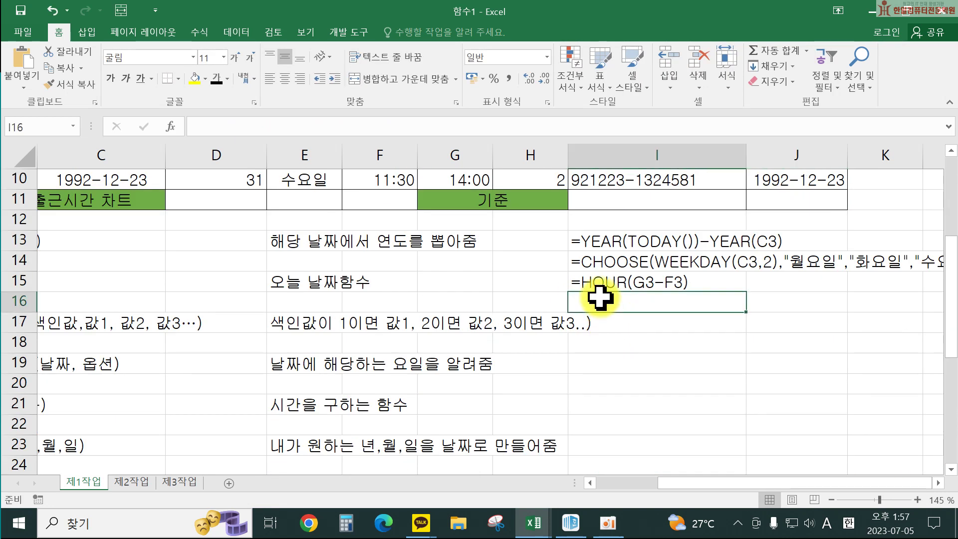
{"action": "key", "text": "ctrl+v"}
{"action": "key", "text": "Return"}
Step: Reopen the DATE formula in J3 to review its LEFT and MID arguments
{"action": "scroll", "coordinate": [596, 294], "scroll_direction": "up", "scroll_amount": 3}
{"action": "left_click", "coordinate": [791, 241]}
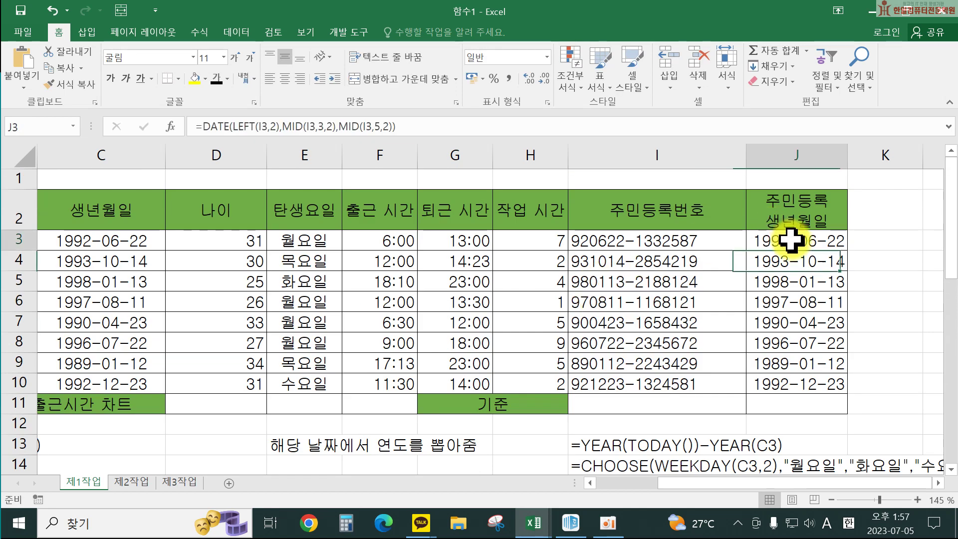
{"action": "double_click", "coordinate": [791, 240]}
{"action": "left_click", "coordinate": [939, 482]}
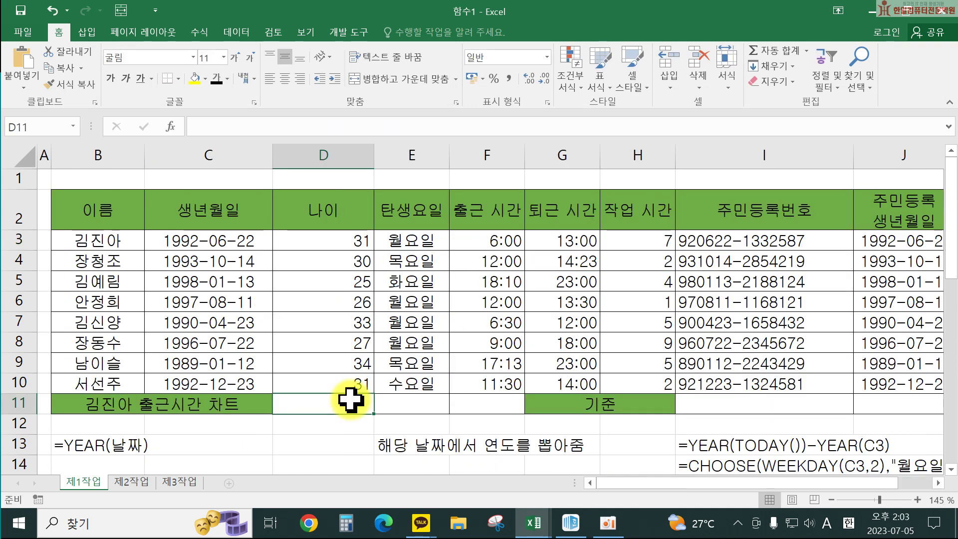
Step: Merge and center cells D11 to F11 beside the 출근시간 차트 label
{"action": "left_click_drag", "start_coordinate": [349, 403], "coordinate": [496, 405]}
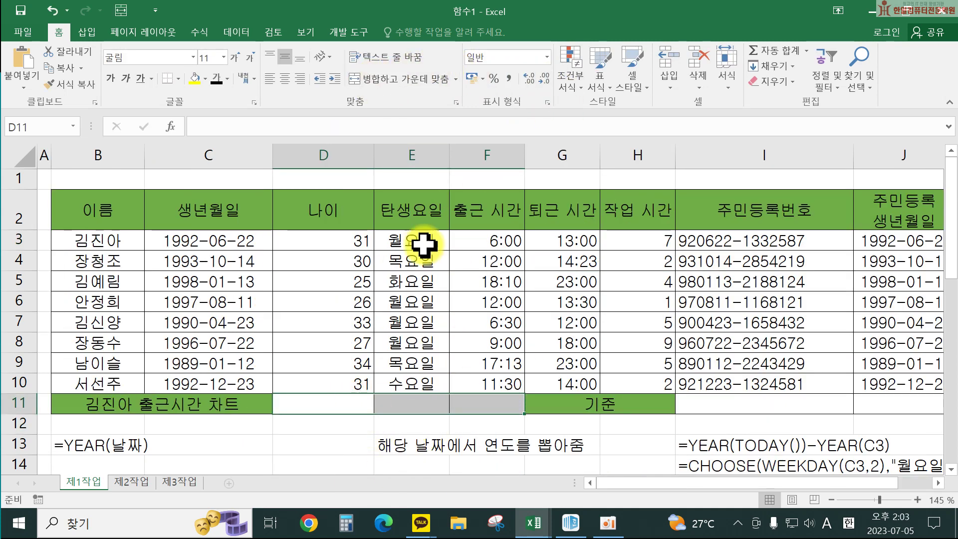
{"action": "left_click", "coordinate": [399, 79]}
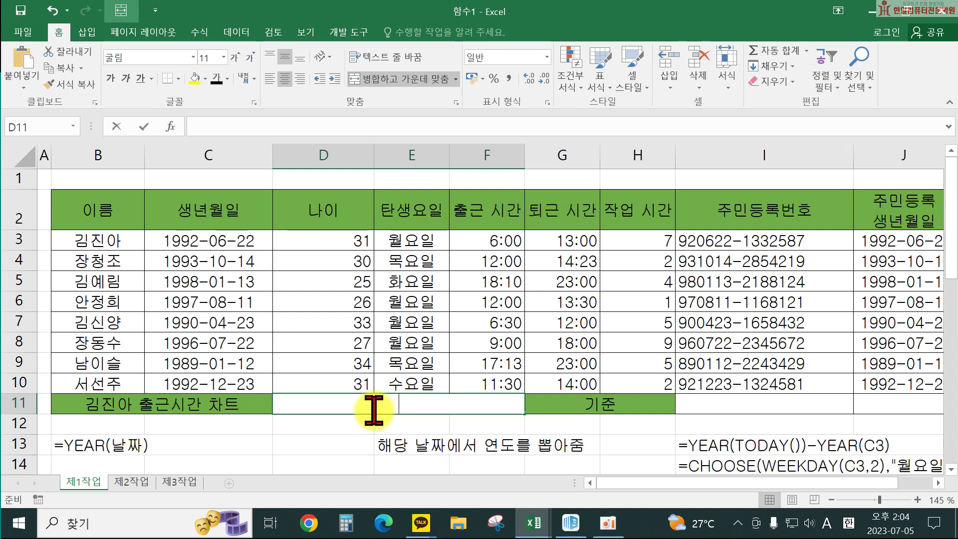
Step: Start a REPT formula in the merged cell D11
{"action": "type", "text": "=rep"}
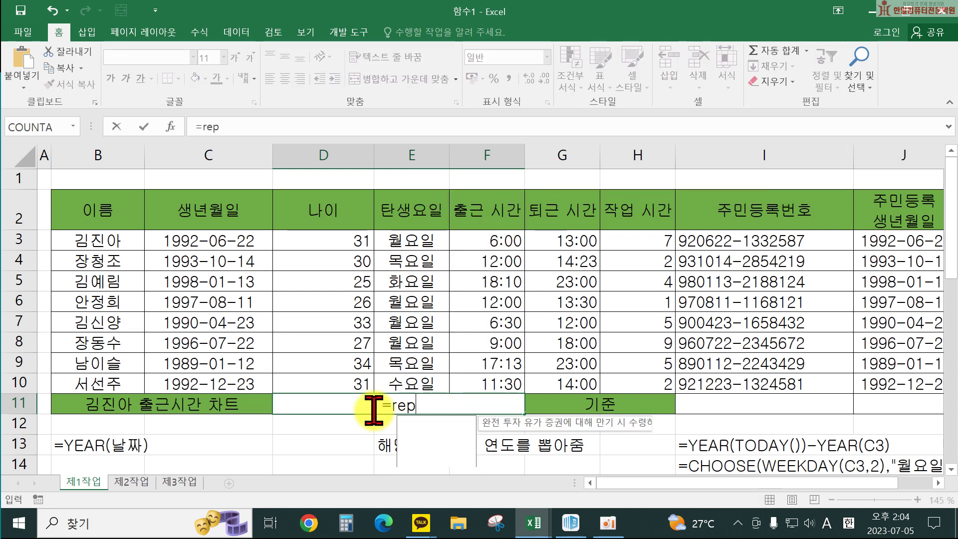
{"action": "key", "text": "Tab"}
{"action": "key", "text": "BackSpace"}
{"action": "key", "text": "BackSpace"}
{"action": "key", "text": "BackSpace"}
{"action": "key", "text": "BackSpace"}
{"action": "key", "text": "BackSpace"}
{"action": "key", "text": "BackSpace"}
{"action": "key", "text": "BackSpace"}
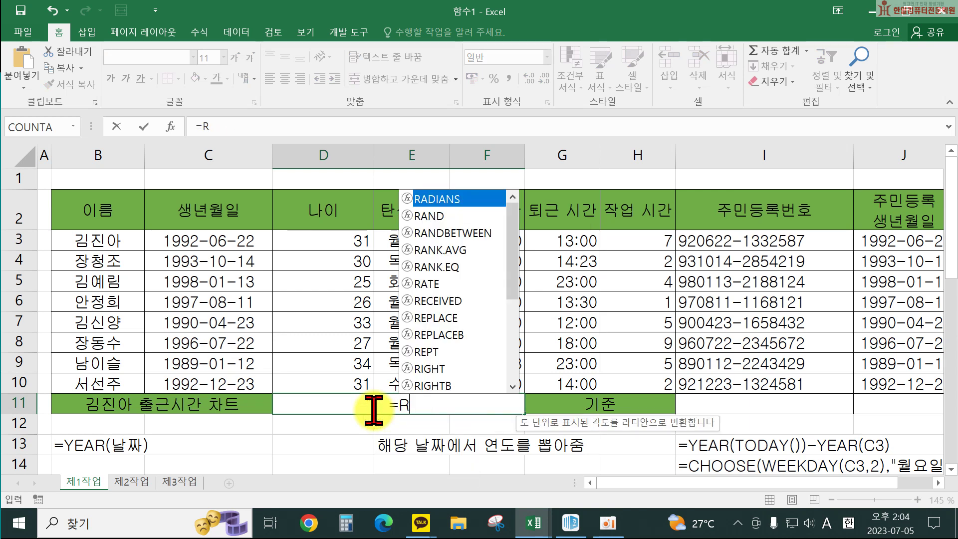
{"action": "type", "text": "eop"}
{"action": "key", "text": "BackSpace"}
{"action": "key", "text": "BackSpace"}
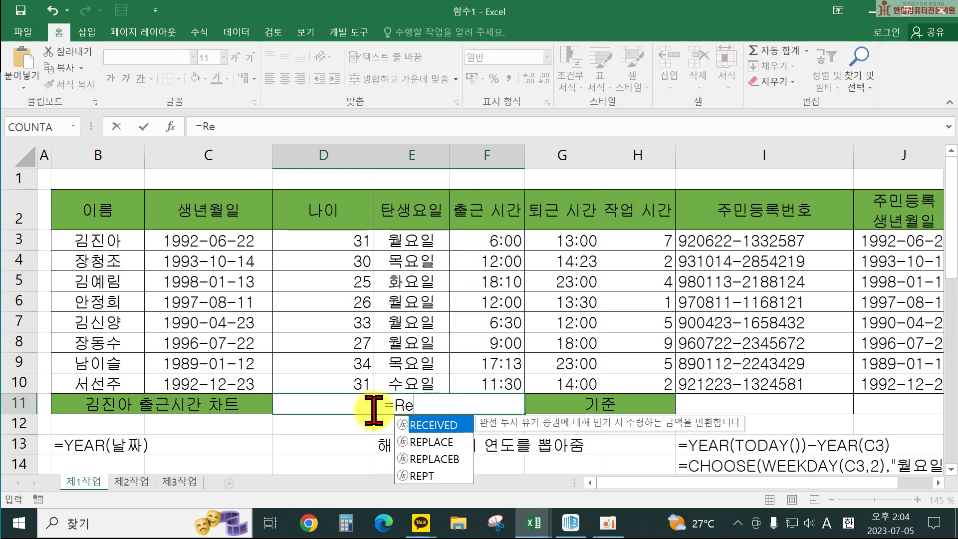
{"action": "type", "text": "p"}
{"action": "key", "text": "Down"}
{"action": "key", "text": "Down"}
{"action": "key", "text": "Tab"}
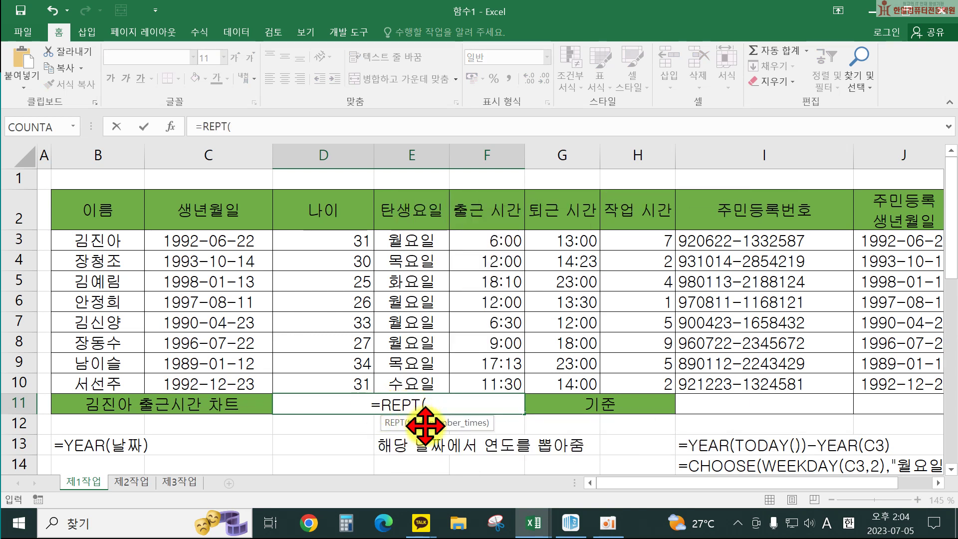
Step: Enter the special character ■ in quotation marks as the text argument of the REPT formula
{"action": "type", "text": "\""}
{"action": "type", "text": "ㅁ"}
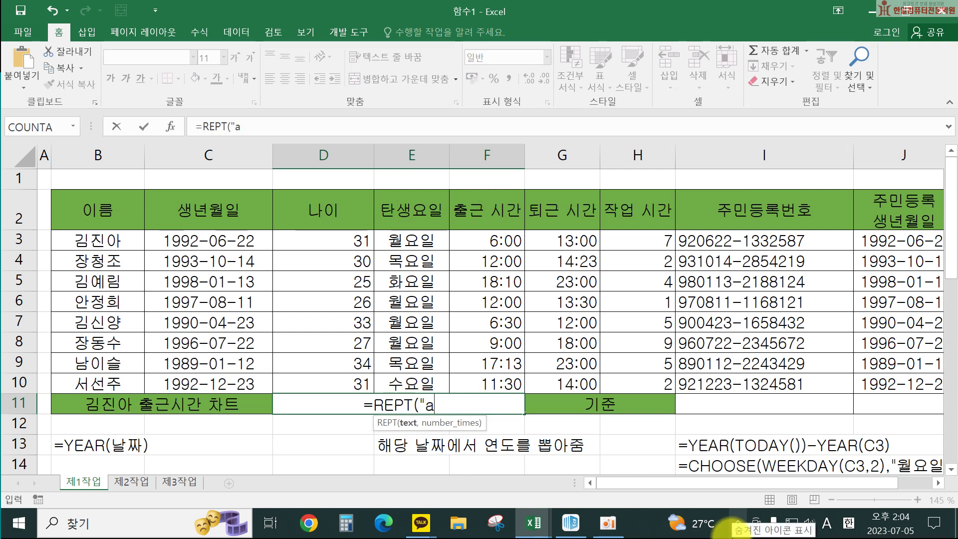
{"action": "key", "text": "BackSpace"}
{"action": "type", "text": "ㅁ"}
{"action": "key", "text": "Hangul_Hanja"}
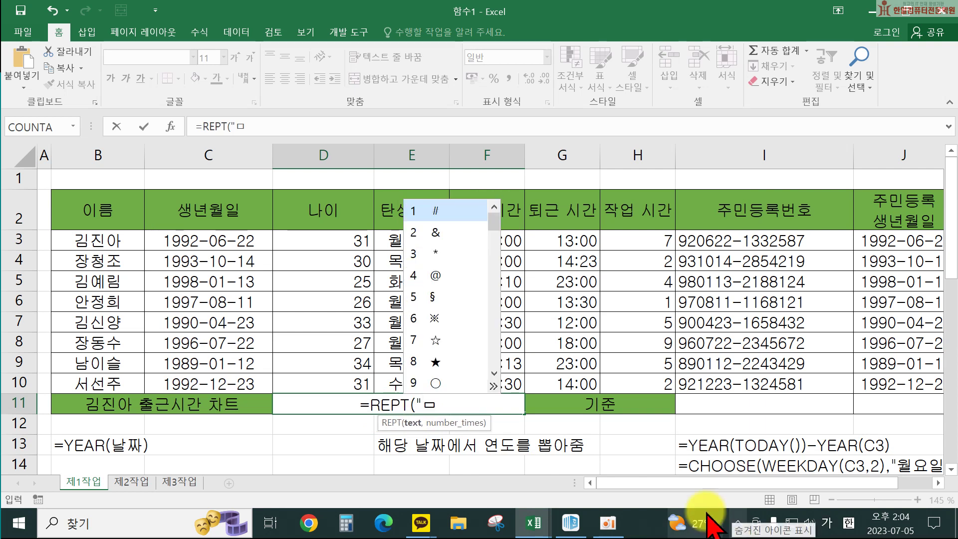
{"action": "left_click", "coordinate": [490, 382]}
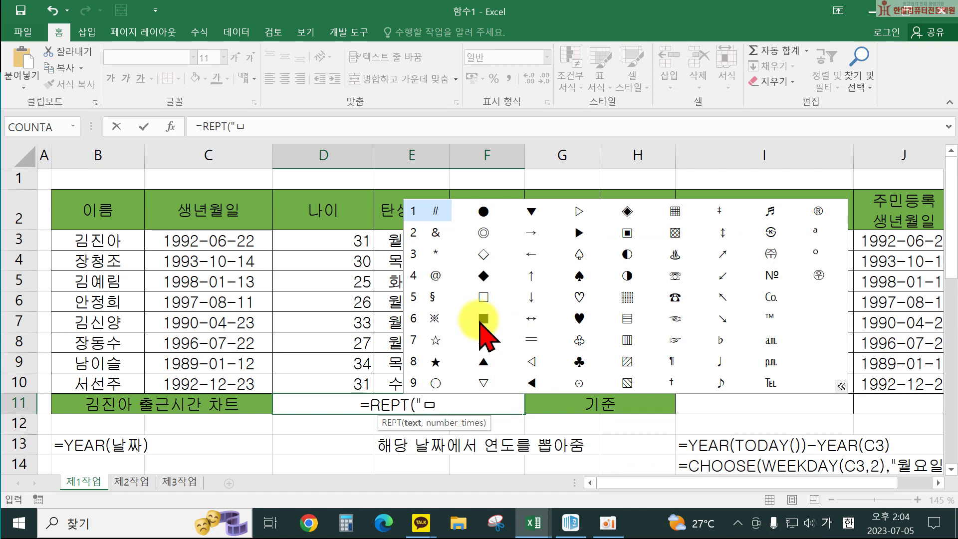
{"action": "left_click", "coordinate": [480, 319]}
{"action": "type", "text": "\","}
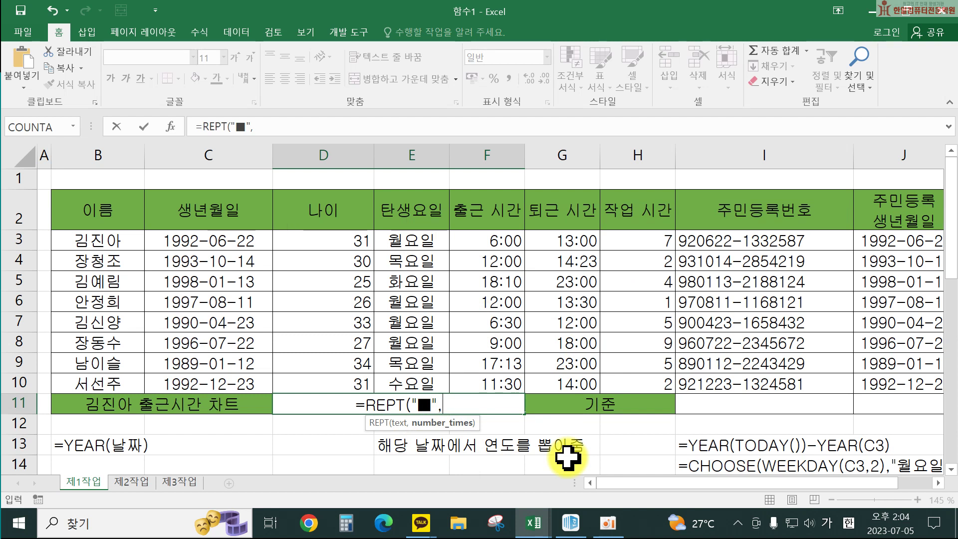
Step: Use HOUR(F3) as the repeat count and complete the REPT formula in D11
{"action": "type", "text": "hour("}
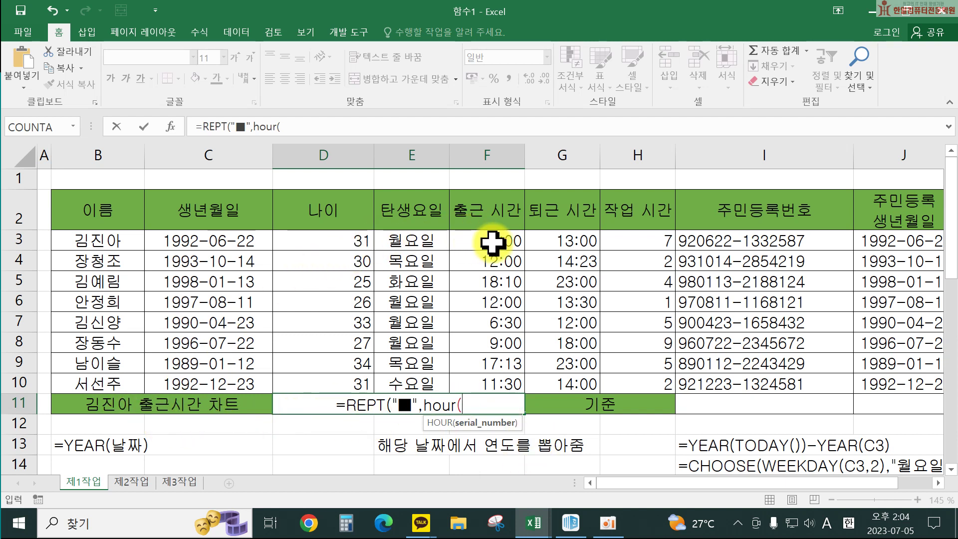
{"action": "left_click", "coordinate": [477, 240]}
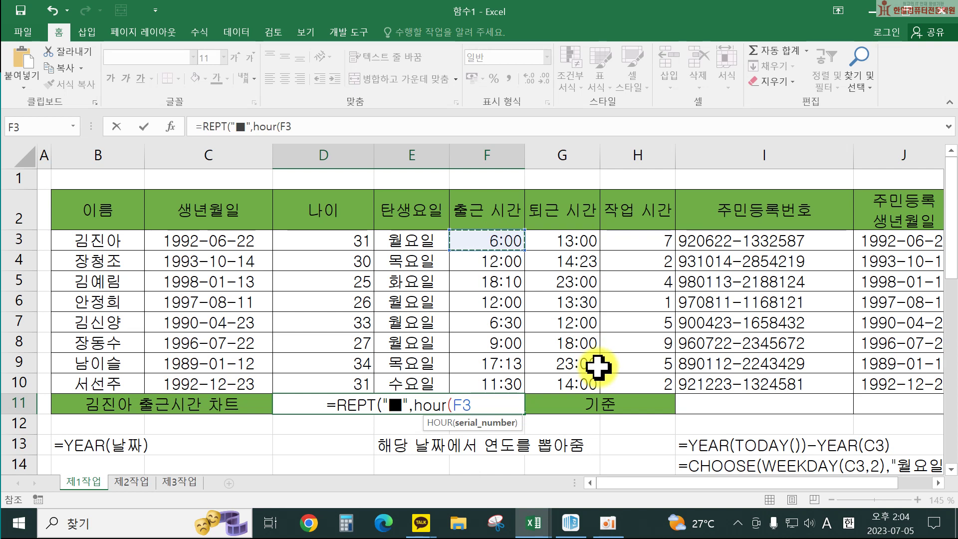
{"action": "type", "text": ")"}
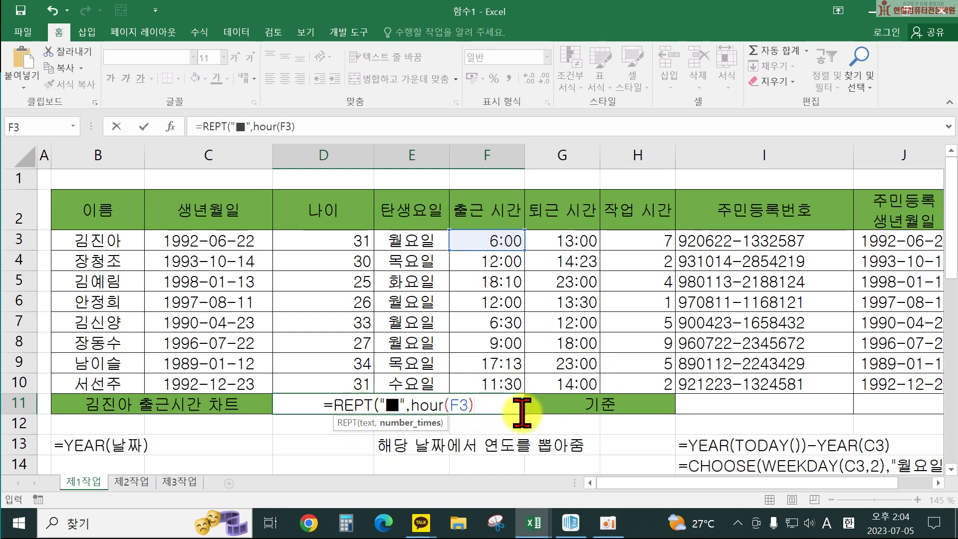
{"action": "type", "text": ")"}
{"action": "key", "text": "Return"}
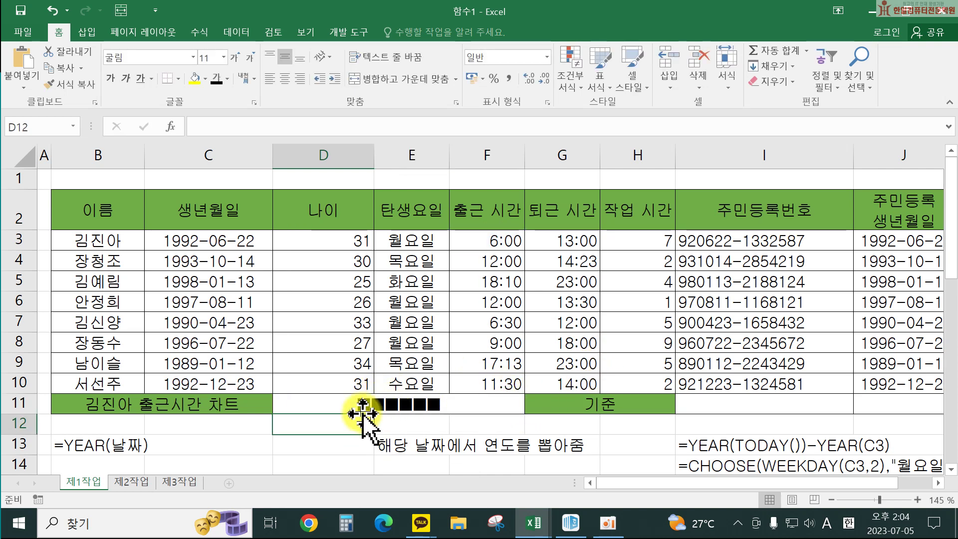
Step: Copy the REPT formula's text from D11 and paste it as plain text into I17 below the other formula notes
{"action": "double_click", "coordinate": [342, 401]}
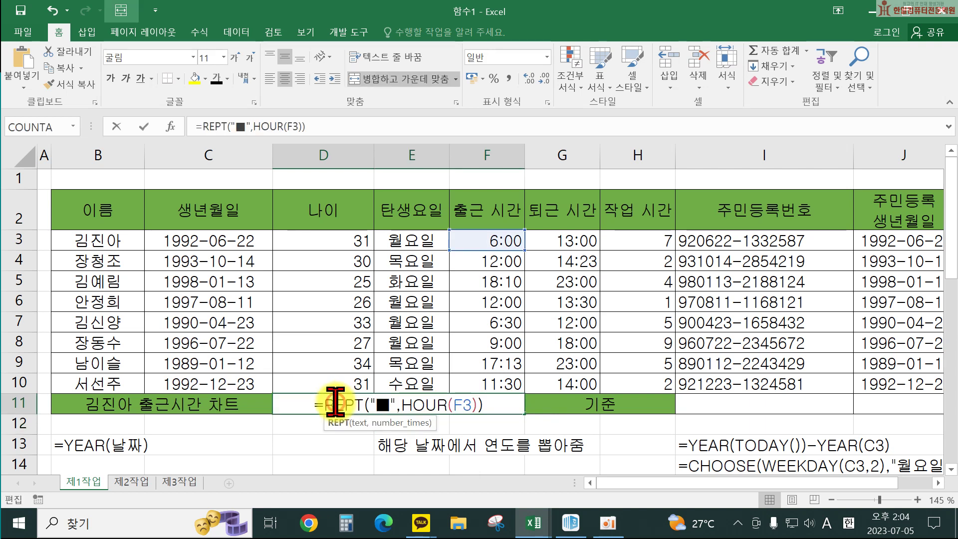
{"action": "left_click_drag", "start_coordinate": [300, 403], "coordinate": [585, 415]}
{"action": "key", "text": "ctrl+c"}
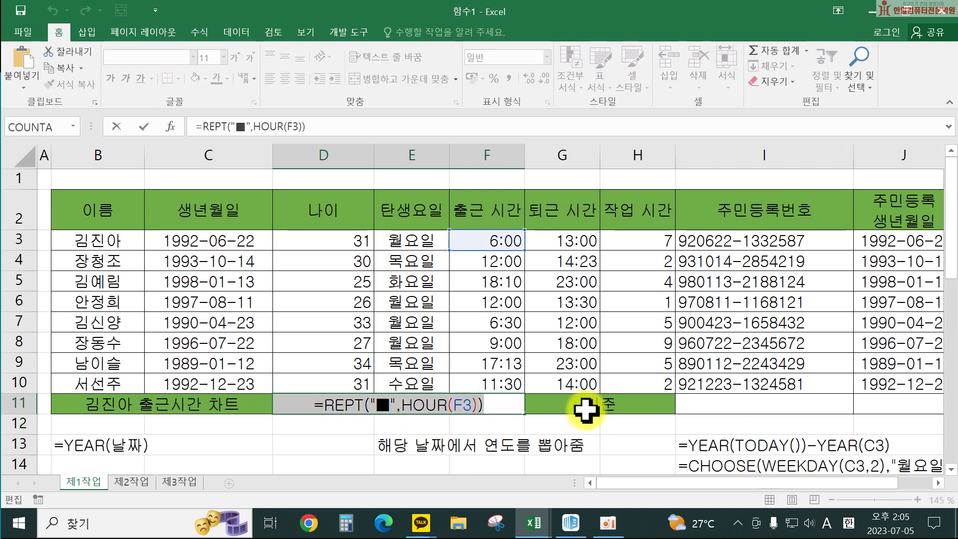
{"action": "key", "text": "Return"}
{"action": "scroll", "coordinate": [729, 385], "scroll_direction": "down", "scroll_amount": 4}
{"action": "left_click", "coordinate": [738, 274]}
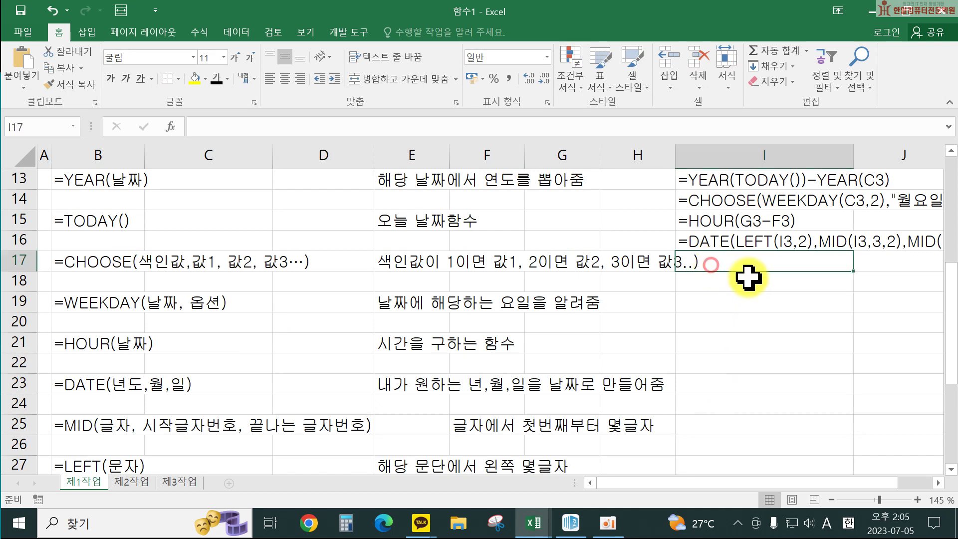
{"action": "type", "text": "'"}
{"action": "key", "text": "ctrl+v"}
{"action": "key", "text": "Return"}
{"action": "scroll", "coordinate": [698, 274], "scroll_direction": "up", "scroll_amount": 4}
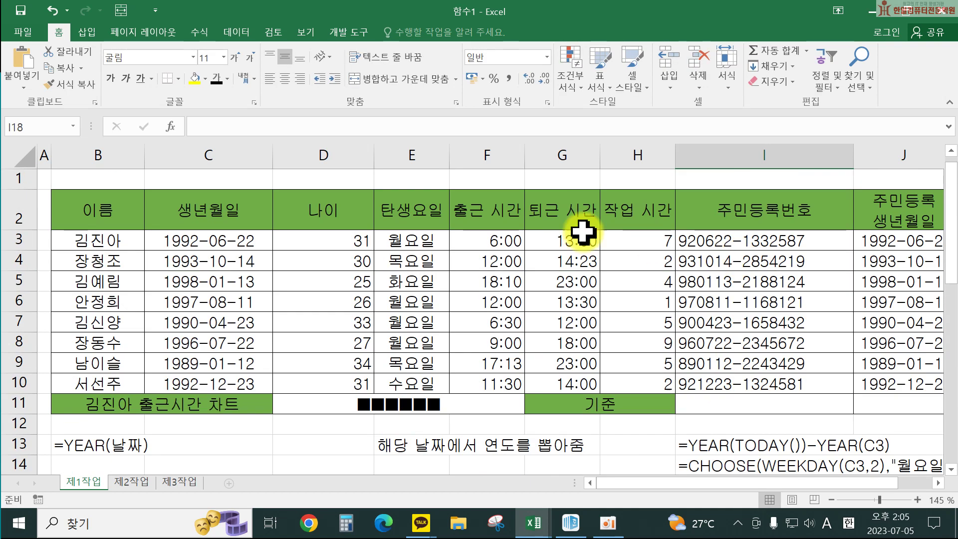
Step: Reopen the REPT formula in D11 to review its arguments
{"action": "left_click", "coordinate": [470, 404]}
{"action": "double_click", "coordinate": [471, 404]}
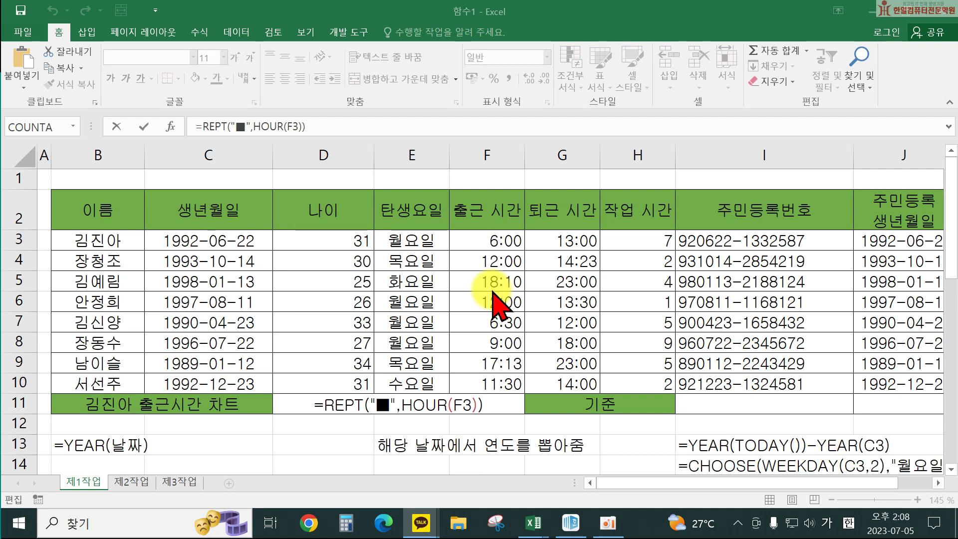
{"action": "key", "text": "Hangul"}
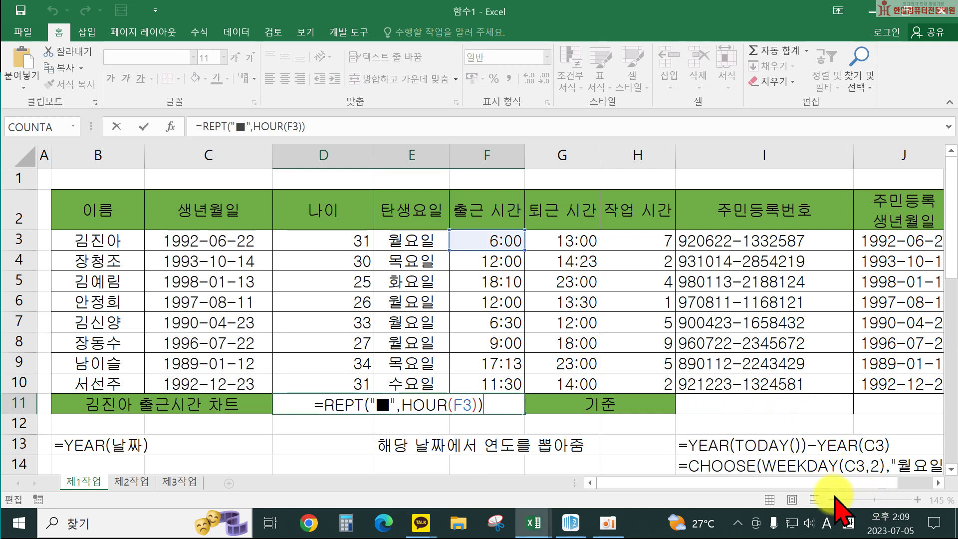
Step: Merge and center cells I11 and J11 beside the 기준 label and enter =TODAY() there
{"action": "left_click", "coordinate": [822, 479]}
{"action": "left_click_drag", "start_coordinate": [822, 480], "coordinate": [854, 480]}
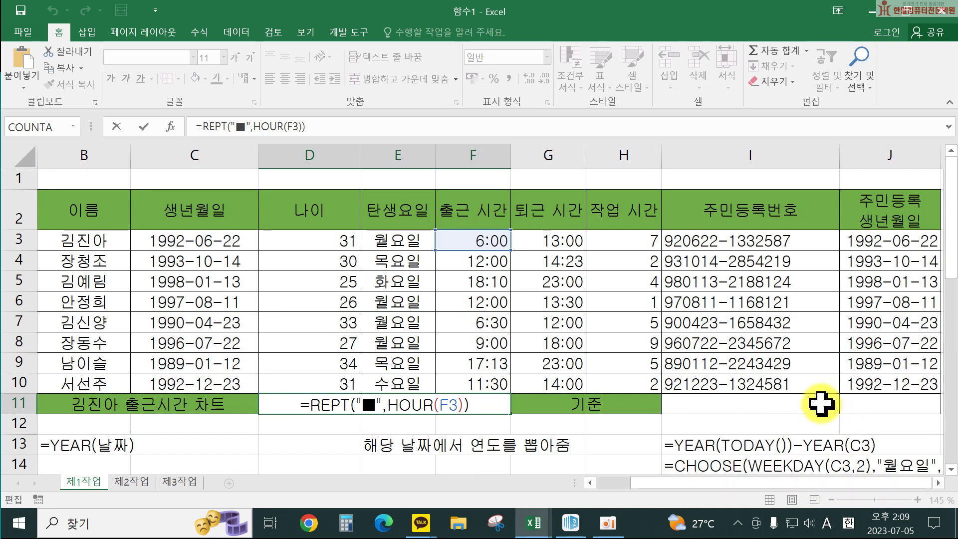
{"action": "left_click_drag", "start_coordinate": [823, 401], "coordinate": [852, 401]}
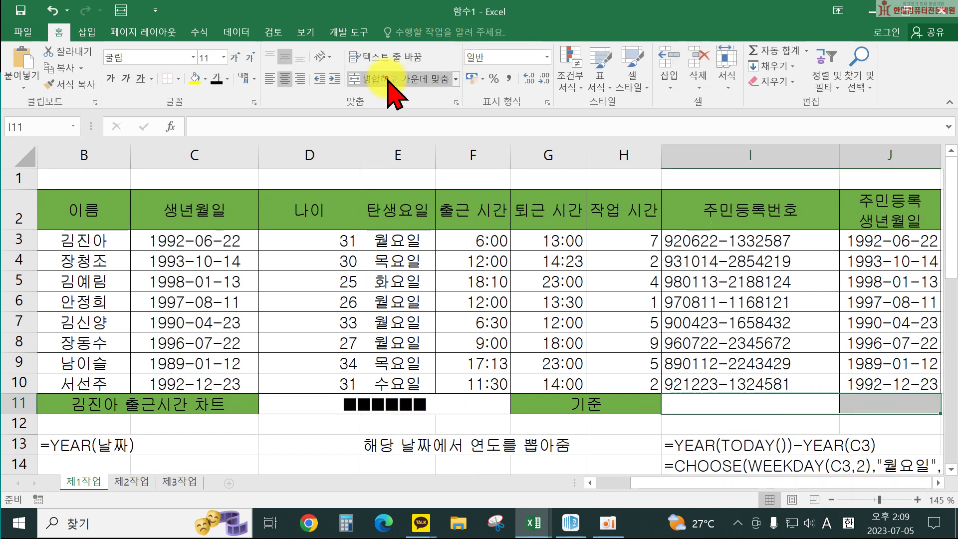
{"action": "left_click", "coordinate": [389, 80]}
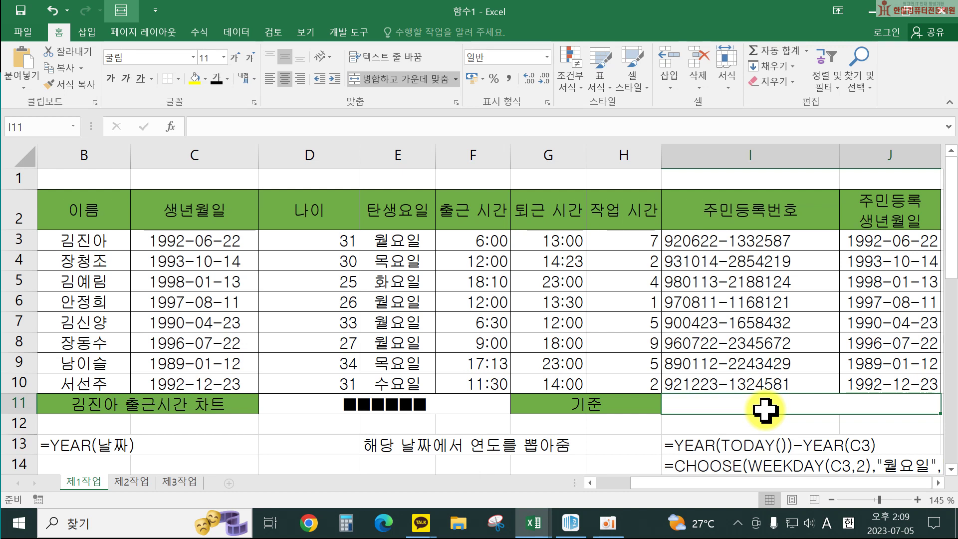
{"action": "type", "text": "=to"}
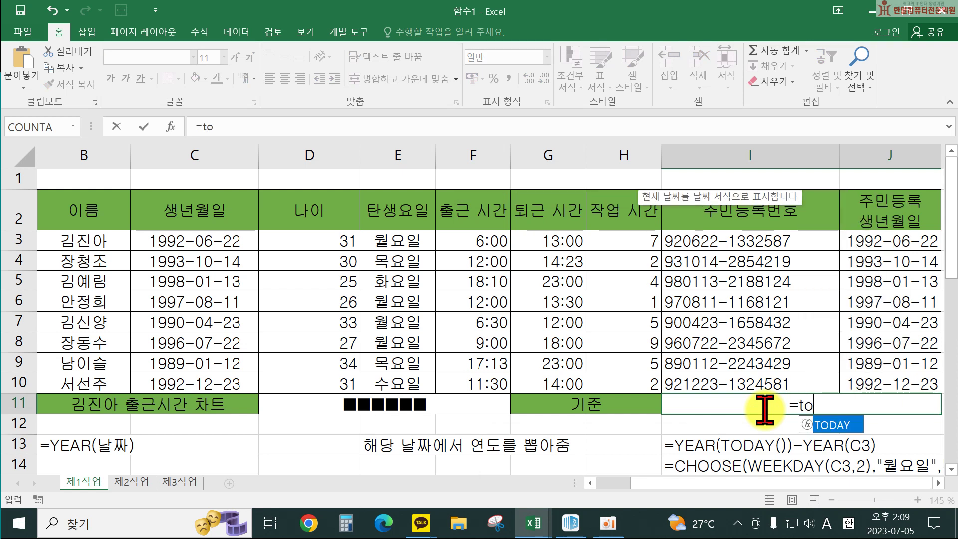
{"action": "key", "text": "Tab"}
{"action": "type", "text": ")"}
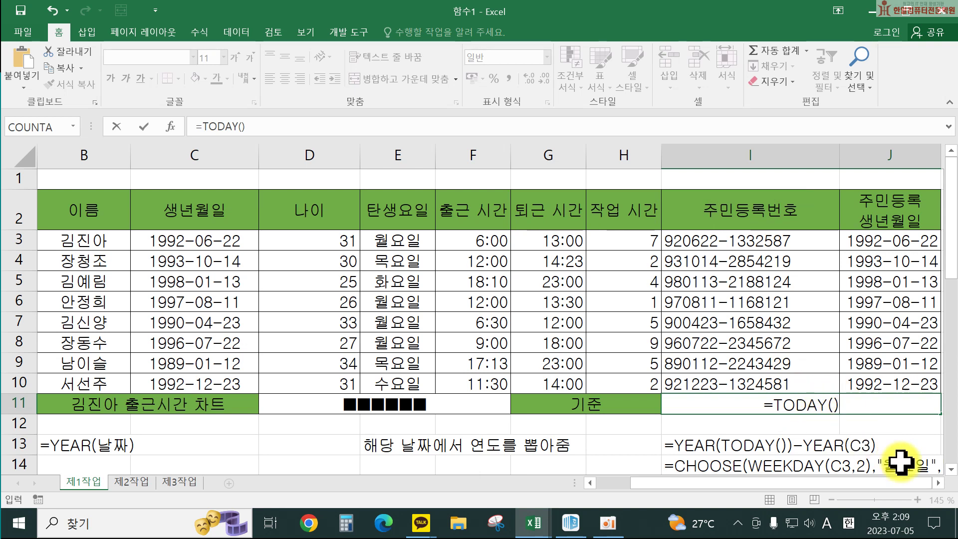
{"action": "key", "text": "Return"}
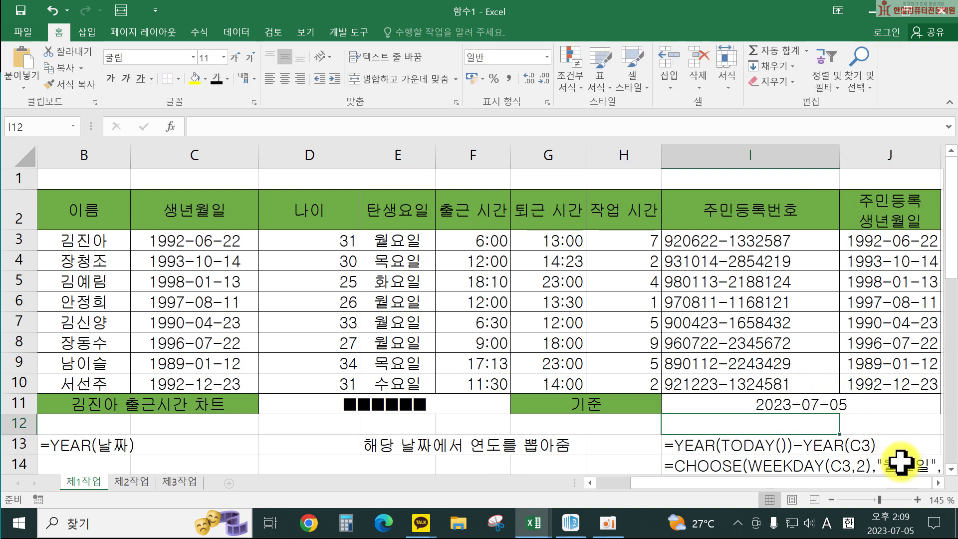
Step: Wrap the TODAY function in I11 in MONTH so the formula reads =MONTH(TODAY())
{"action": "double_click", "coordinate": [773, 401]}
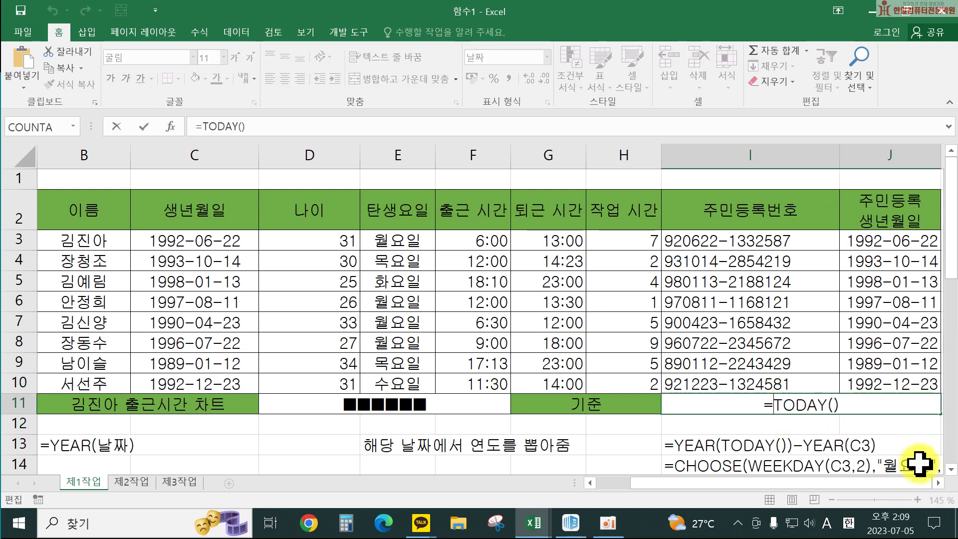
{"action": "type", "text": "mon"}
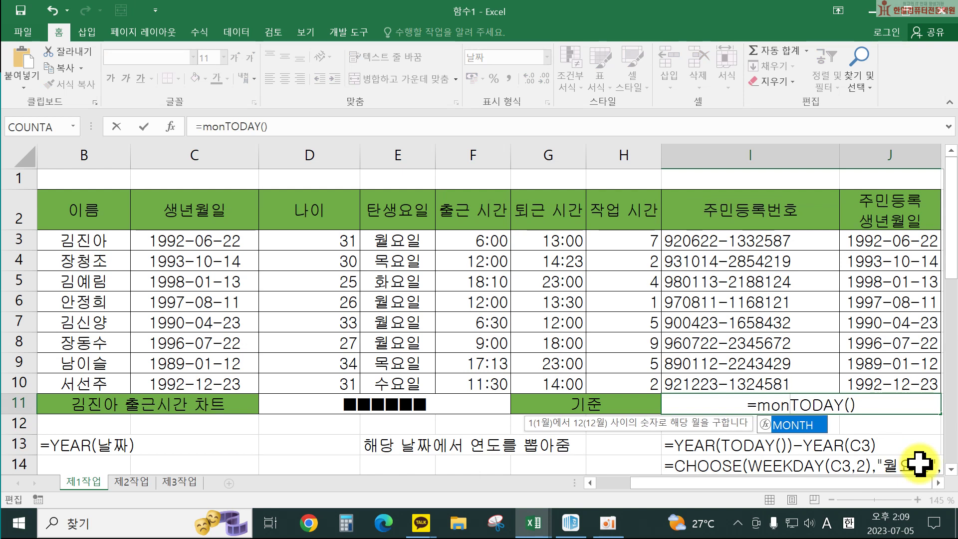
{"action": "key", "text": "Tab"}
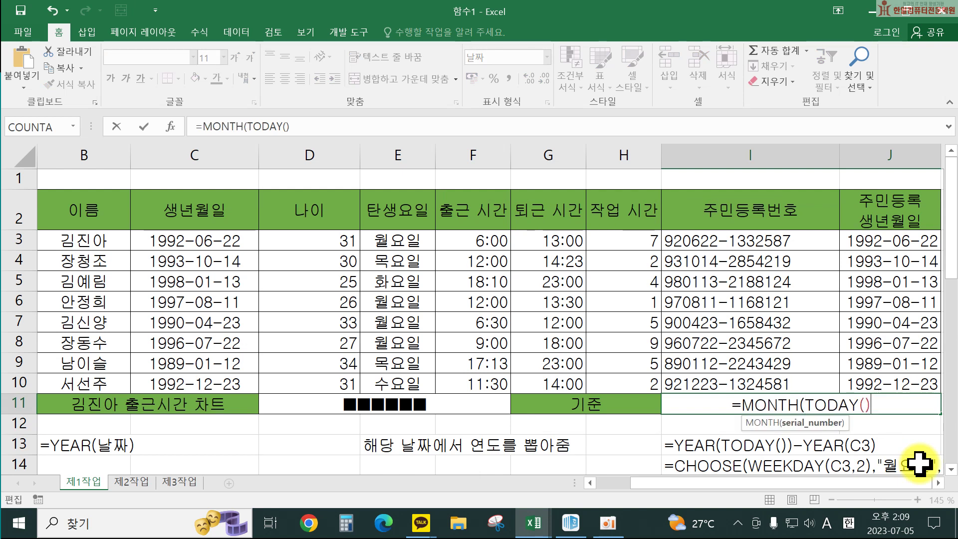
{"action": "type", "text": ")"}
{"action": "key", "text": "Return"}
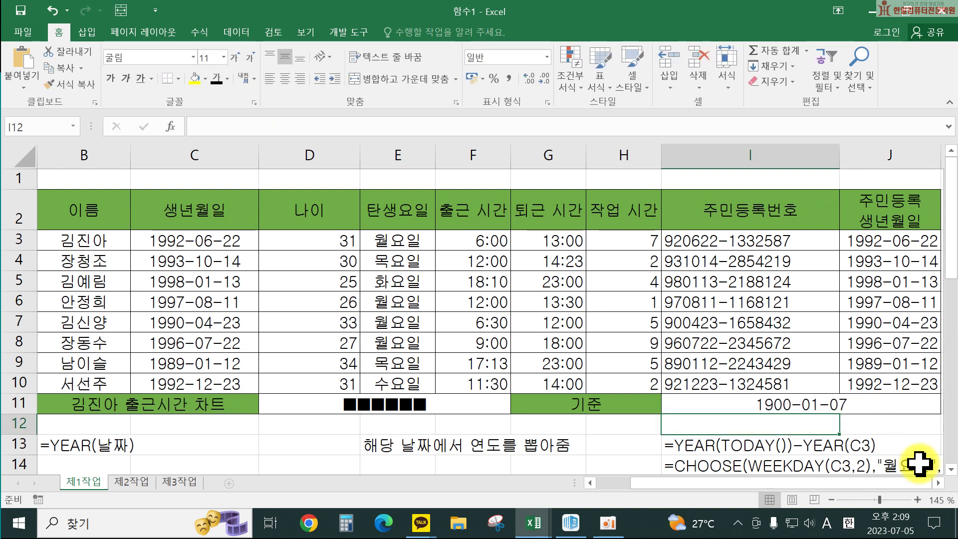
Step: Change the number format of the 기준 cell I11 to 일반
{"action": "left_click", "coordinate": [796, 405]}
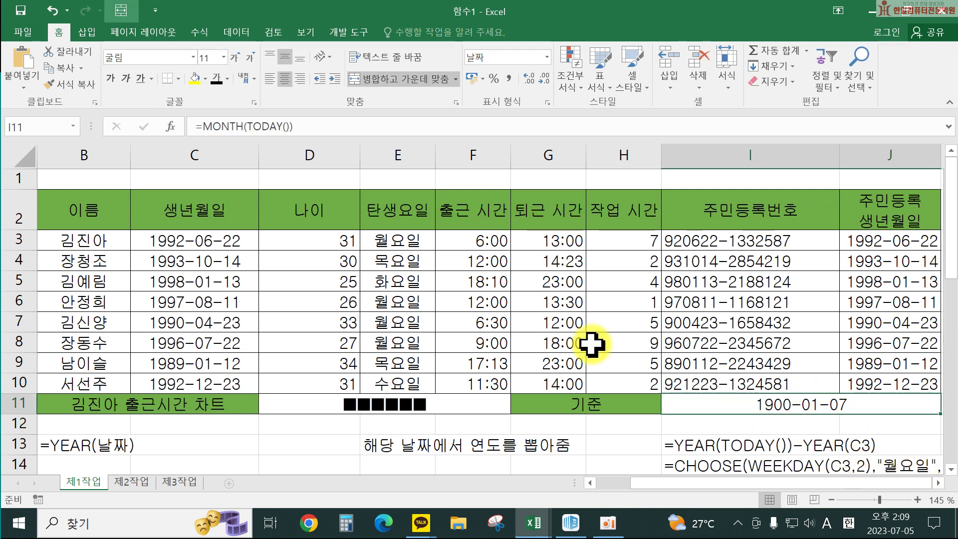
{"action": "left_click", "coordinate": [547, 56]}
{"action": "left_click", "coordinate": [538, 75]}
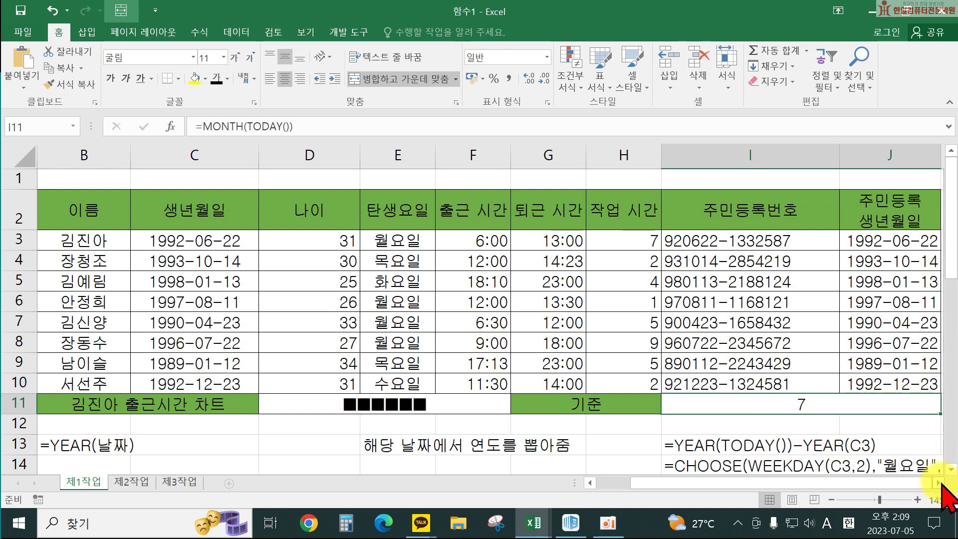
Step: Wrap the I11 formula in CONCATENATE with the text "월기준" so it reads =CONCATENATE(MONTH(TODAY()),"월기준")
{"action": "double_click", "coordinate": [792, 397]}
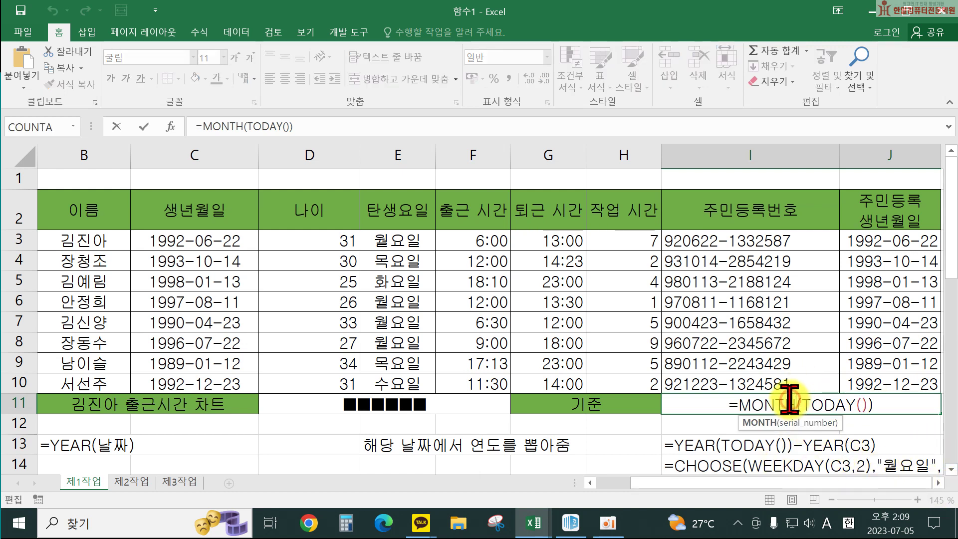
{"action": "left_click", "coordinate": [742, 407]}
{"action": "type", "text": "c"}
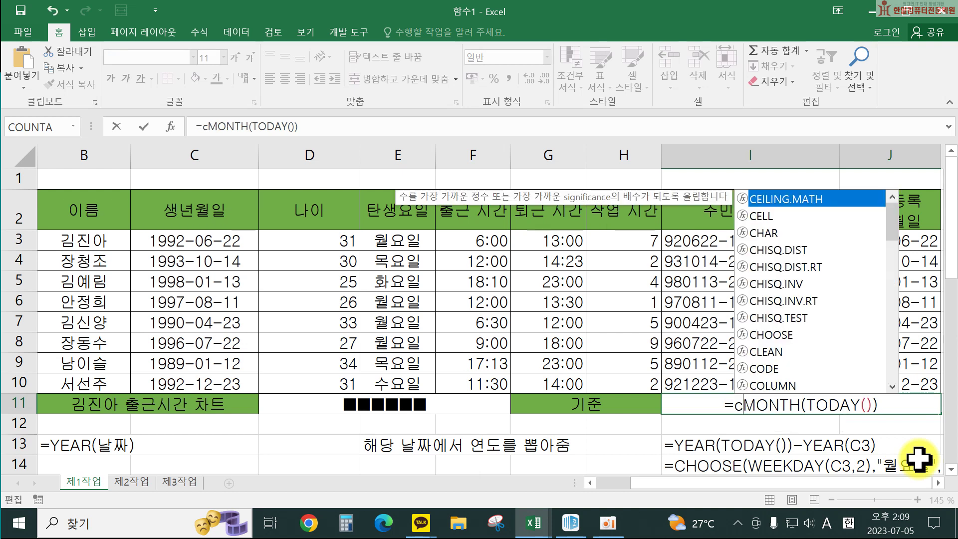
{"action": "type", "text": "on"}
{"action": "key", "text": "Tab"}
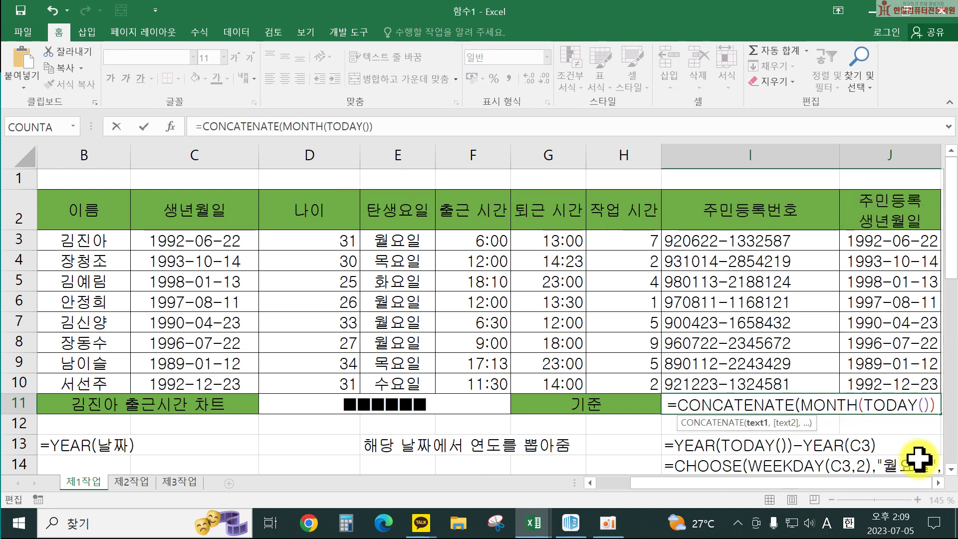
{"action": "type", "text": ",\""}
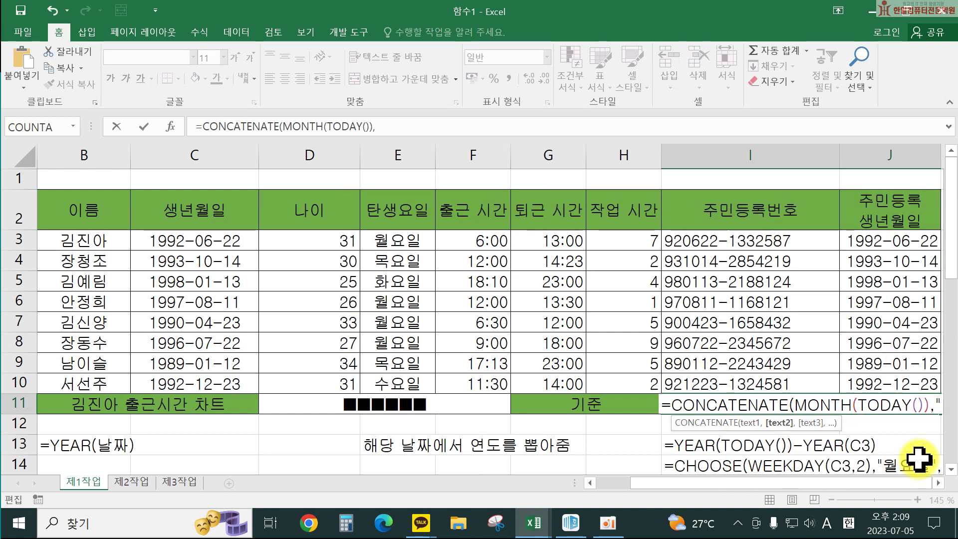
{"action": "key", "text": "Hangul"}
{"action": "type", "text": "우기준\""}
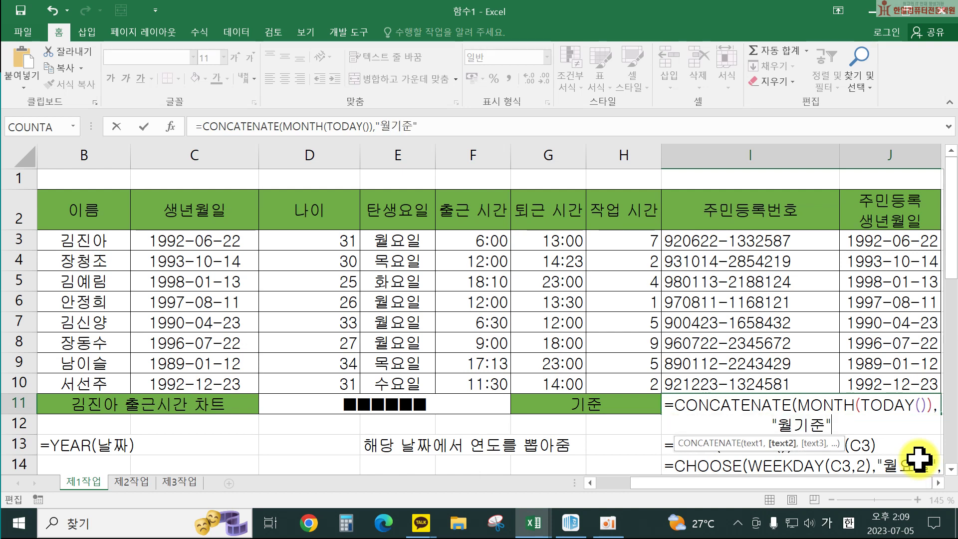
{"action": "key", "text": "Return"}
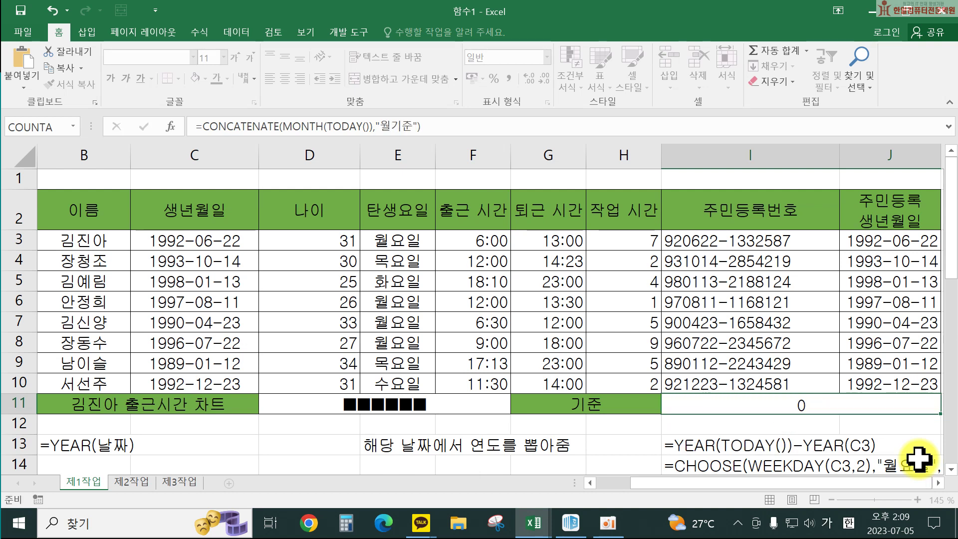
Step: Insert a space in the text argument of the I11 formula so it reads "월 기준"
{"action": "left_click", "coordinate": [938, 483]}
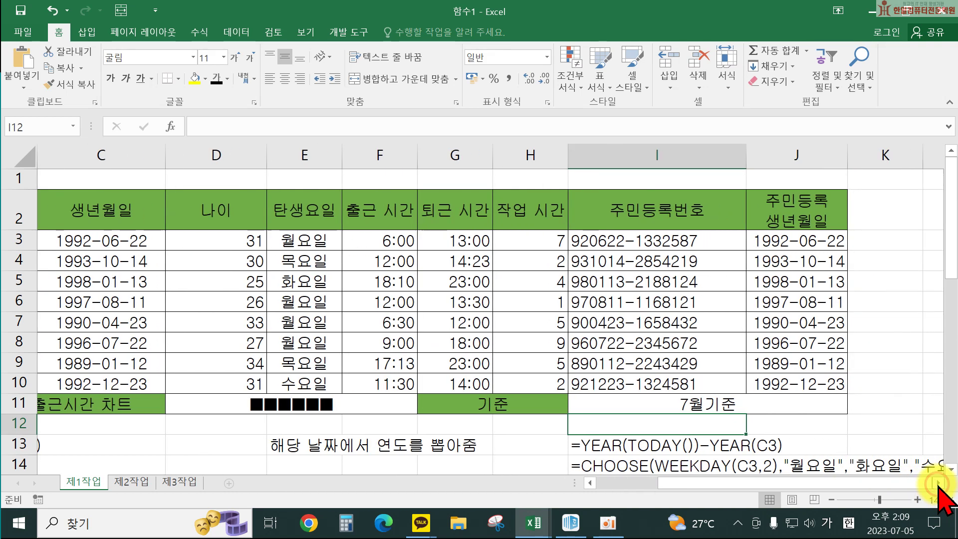
{"action": "double_click", "coordinate": [697, 408]}
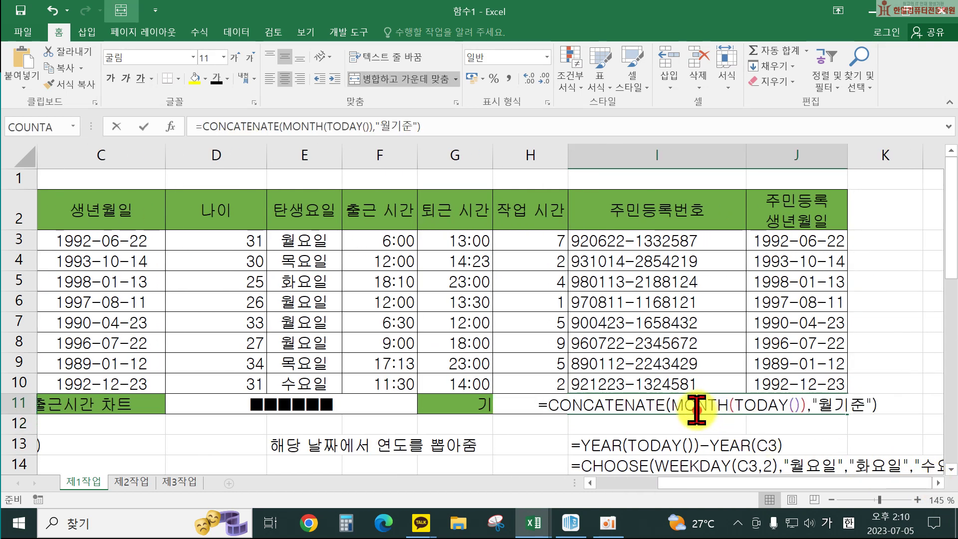
{"action": "left_click", "coordinate": [854, 403]}
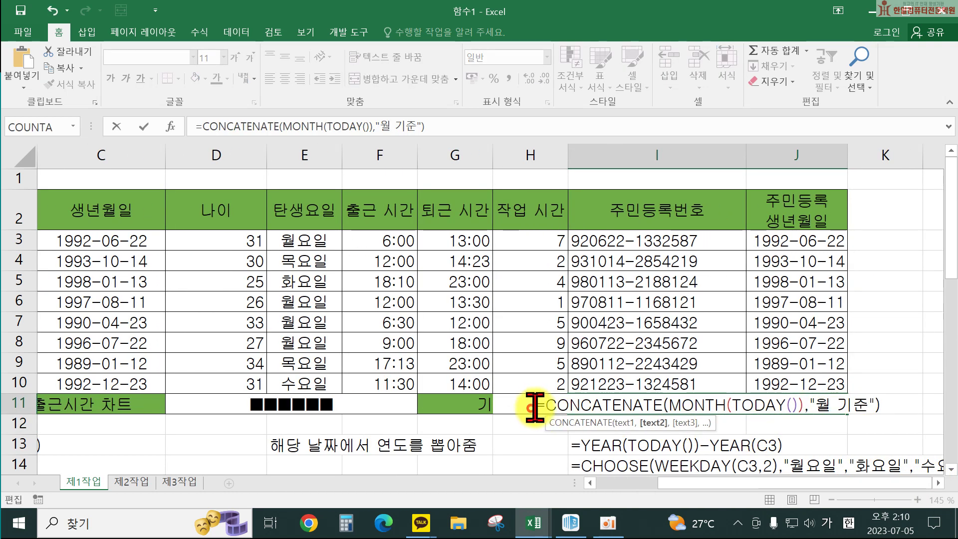
Step: Copy the full CONCATENATE formula text from I11 into cell I18, below the REPT formula note
{"action": "left_click_drag", "start_coordinate": [537, 404], "coordinate": [950, 405]}
{"action": "key", "text": "ctrl+c"}
{"action": "key", "text": "Return"}
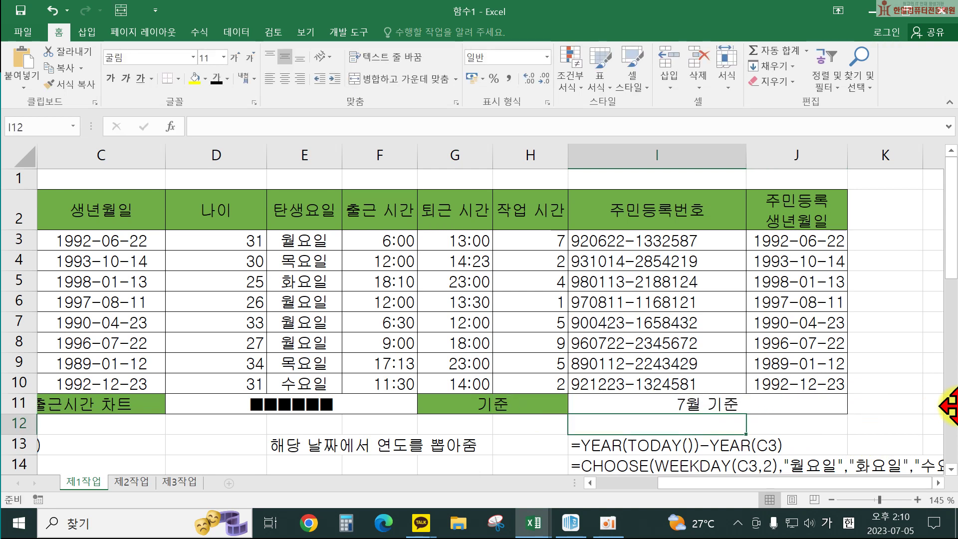
{"action": "scroll", "coordinate": [635, 359], "scroll_direction": "down", "scroll_amount": 2}
{"action": "left_click", "coordinate": [609, 402]}
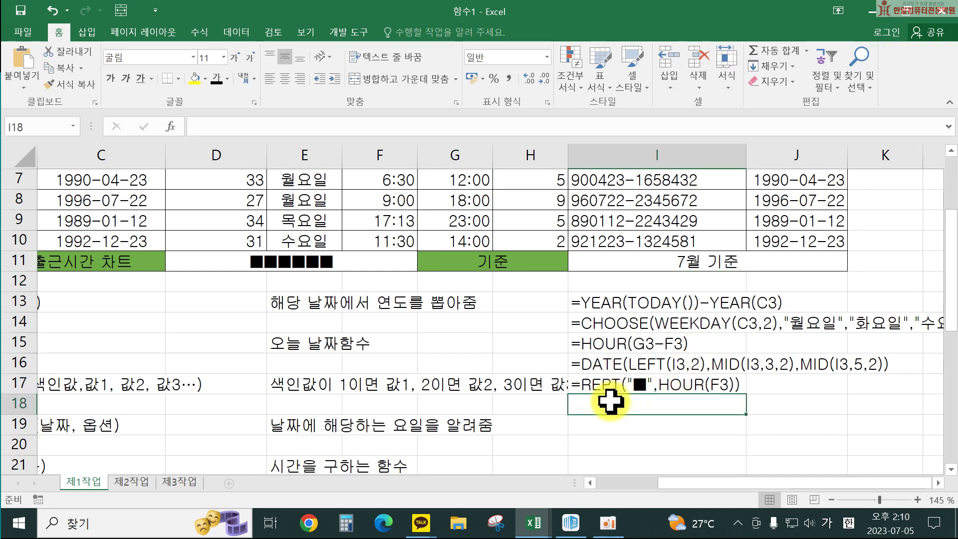
{"action": "double_click", "coordinate": [610, 401]}
{"action": "key", "text": "ctrl+v"}
{"action": "scroll", "coordinate": [757, 387], "scroll_direction": "up", "scroll_amount": 2}
{"action": "double_click", "coordinate": [732, 405]}
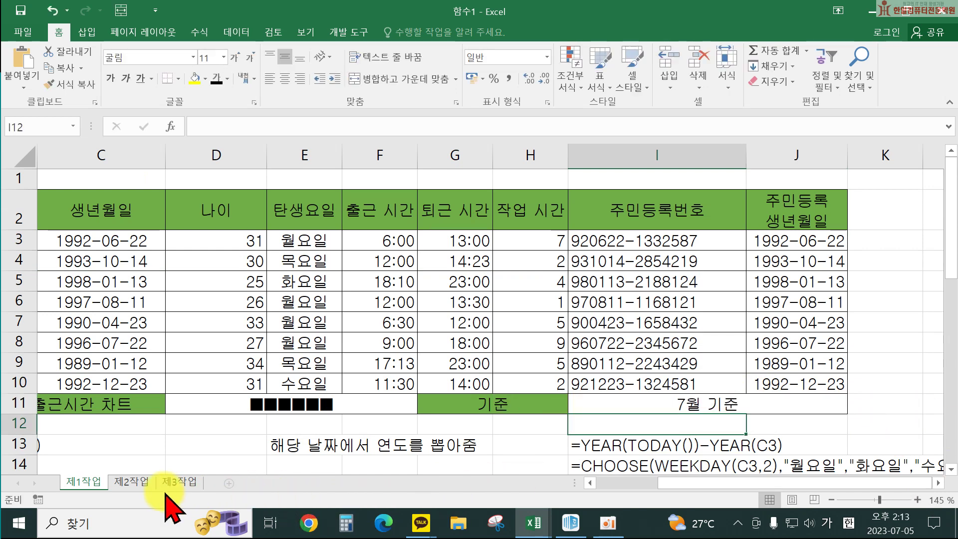
Step: On sheet 제2작업, enter the label 할인율 in B4 and the value 0.9 in C4
{"action": "left_click", "coordinate": [139, 482]}
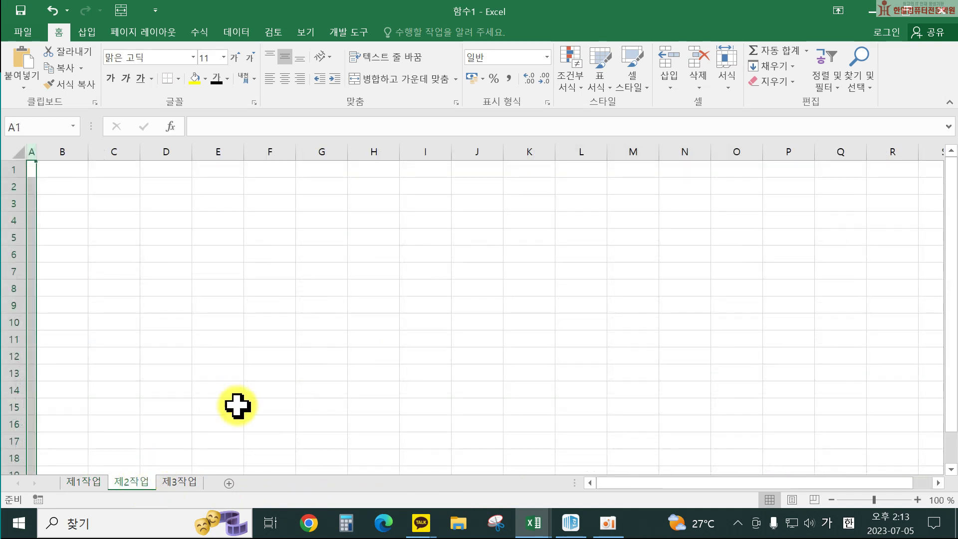
{"action": "scroll", "coordinate": [70, 207], "scroll_direction": "down", "scroll_amount": 1}
{"action": "scroll", "coordinate": [69, 199], "scroll_direction": "up", "scroll_amount": 1}
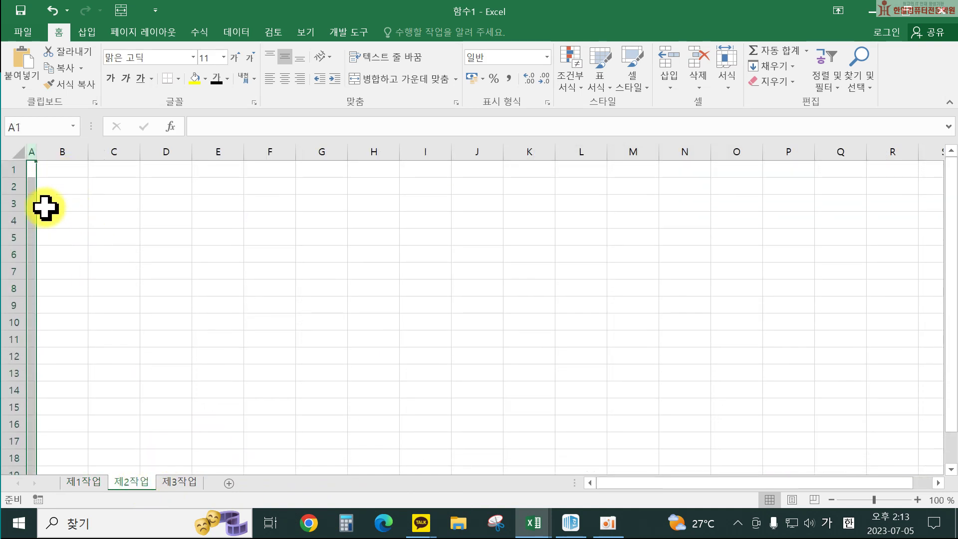
{"action": "left_click", "coordinate": [58, 198]}
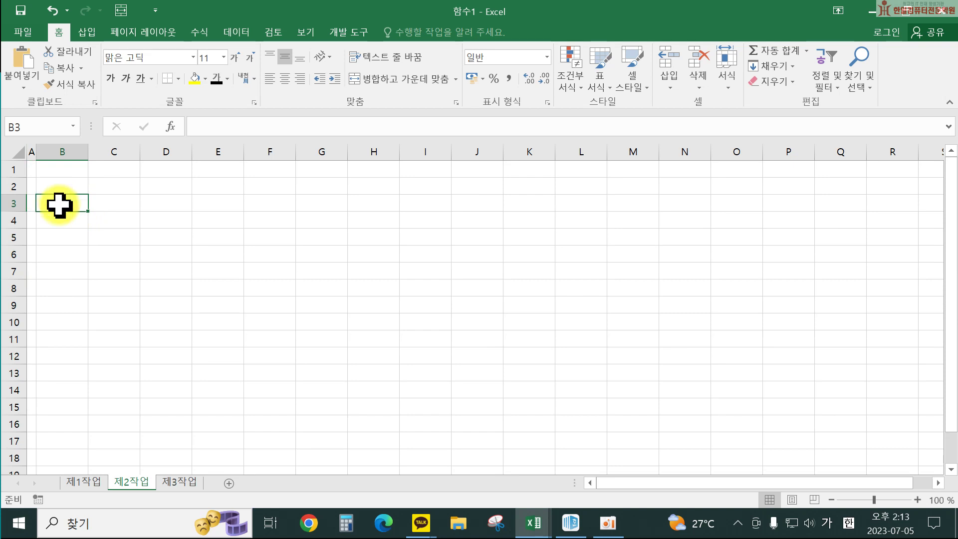
{"action": "key", "text": "Down"}
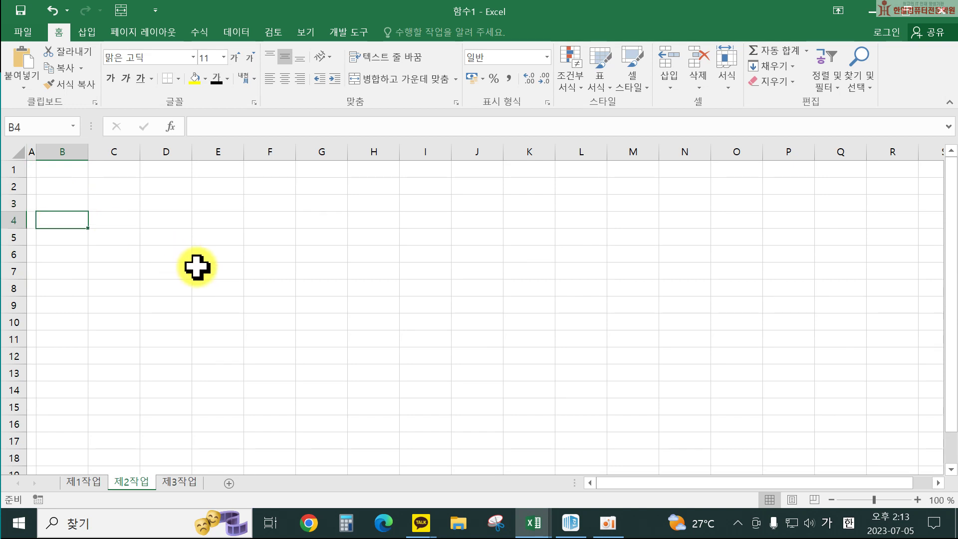
{"action": "type", "text": "할인율"}
{"action": "key", "text": "Tab"}
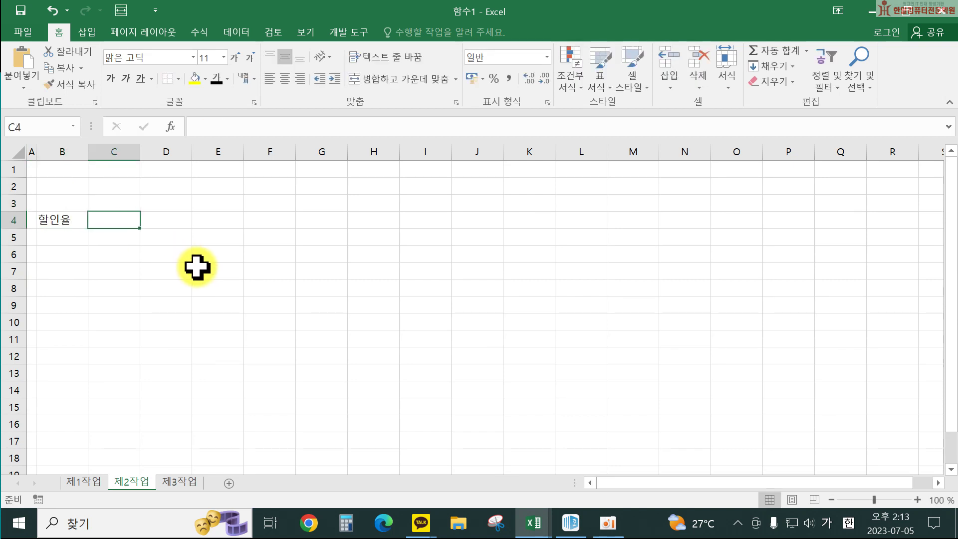
{"action": "type", "text": "0.9"}
{"action": "key", "text": "Return"}
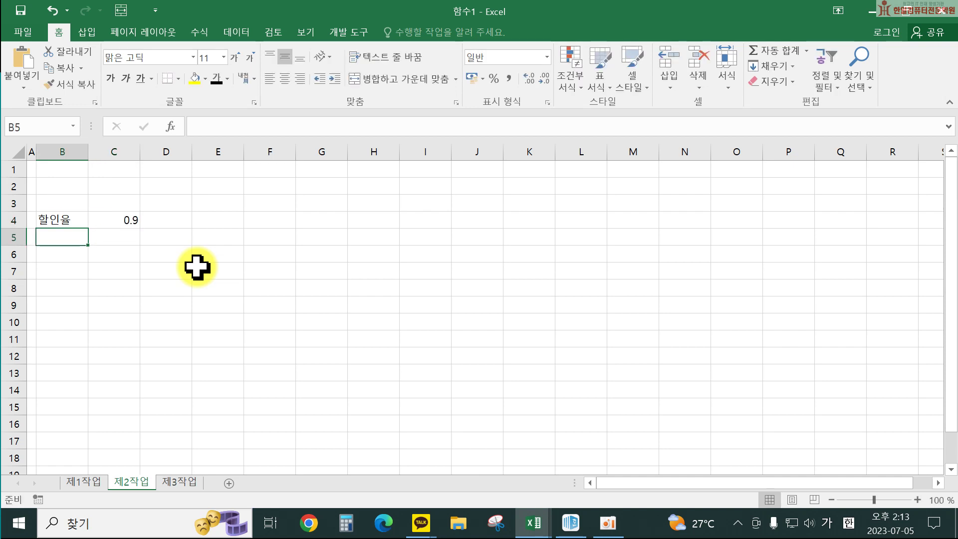
Step: Enter the column headers 관리코드, 임대업체 and 장비구분 in cells B5 to D5
{"action": "type", "text": "관리코드"}
{"action": "key", "text": "Tab"}
{"action": "type", "text": "임대"}
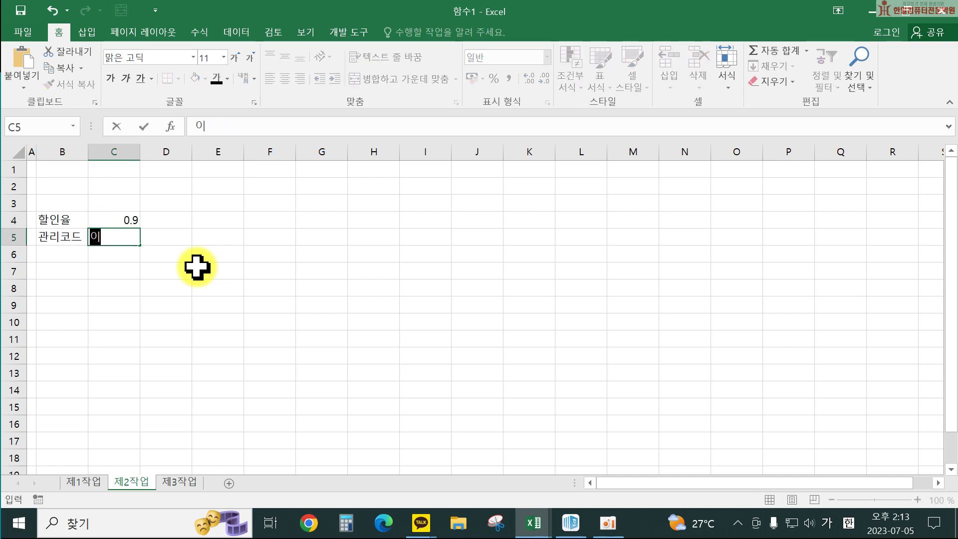
{"action": "type", "text": "업체"}
{"action": "key", "text": "Tab"}
{"action": "type", "text": "장비굼"}
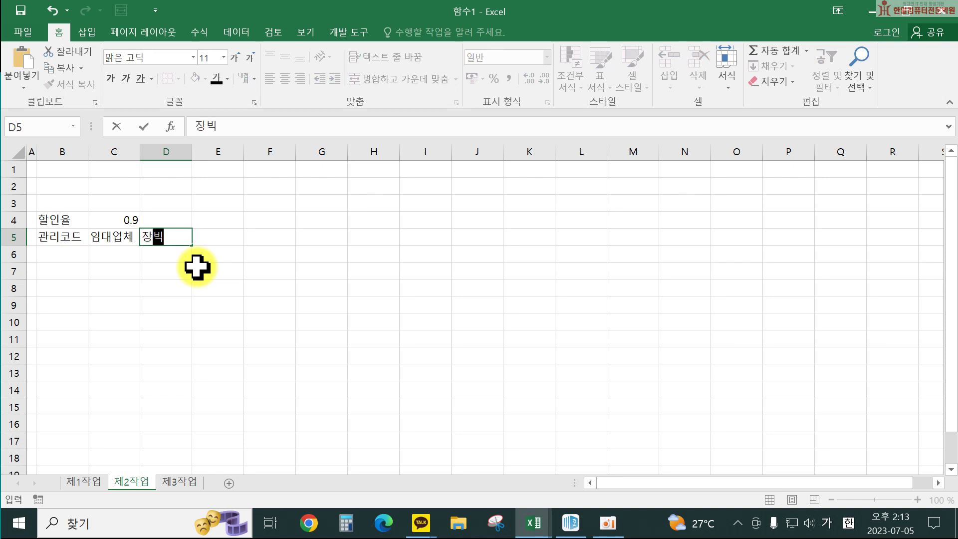
{"action": "type", "text": "분"}
{"action": "key", "text": "Tab"}
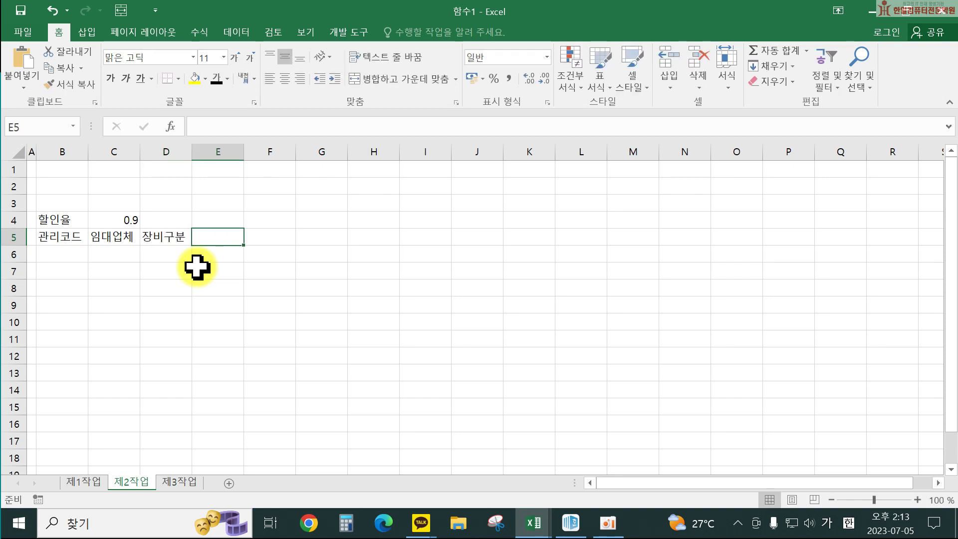
Step: Enter the header 년식 in E5 and the two-line header 임대기간 (일) in F5
{"action": "type", "text": "년식"}
{"action": "key", "text": "Tab"}
{"action": "type", "text": "임대기간"}
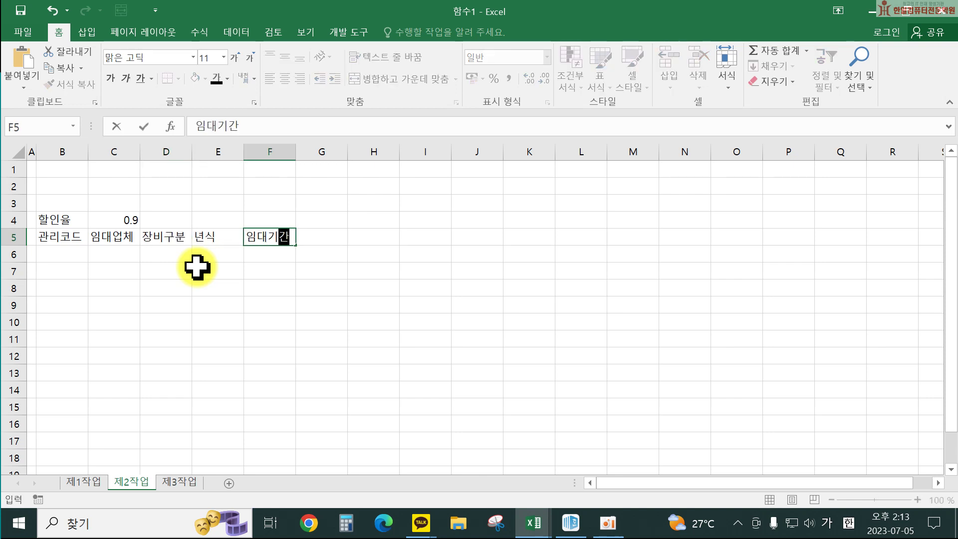
{"action": "key", "text": "Return"}
{"action": "type", "text": "우"}
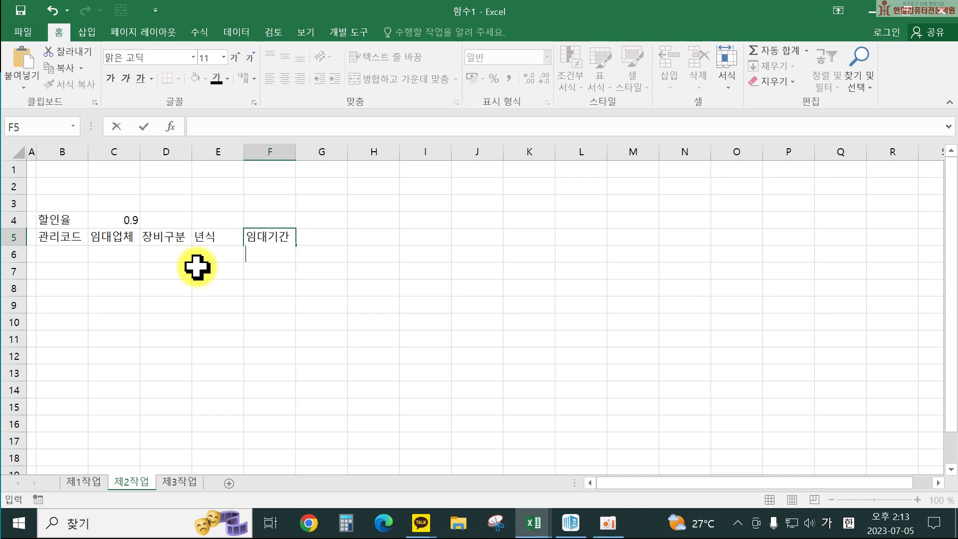
{"action": "type", "text": "일)"}
{"action": "key", "text": "Tab"}
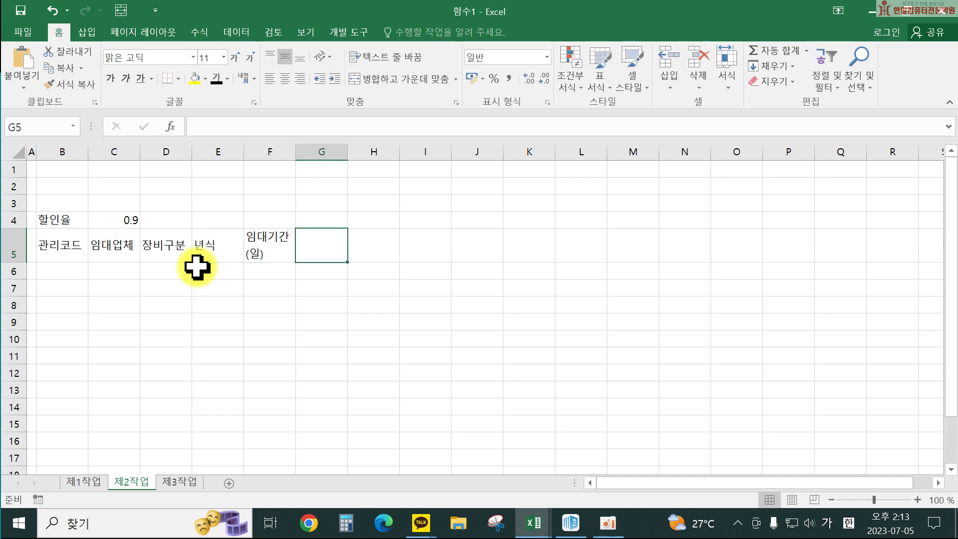
Step: Enter the header 임대료 (1일) in G5, with (1일) on a second line inside the cell
{"action": "type", "text": "임대료"}
{"action": "key", "text": "alt+Return"}
{"action": "type", "text": "("}
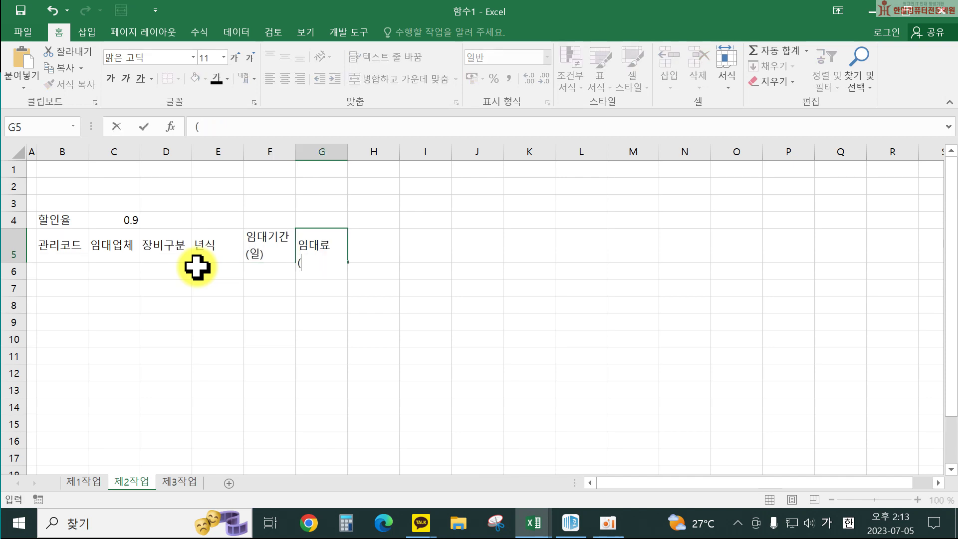
{"action": "type", "text": "1니일)"}
{"action": "key", "text": "Tab"}
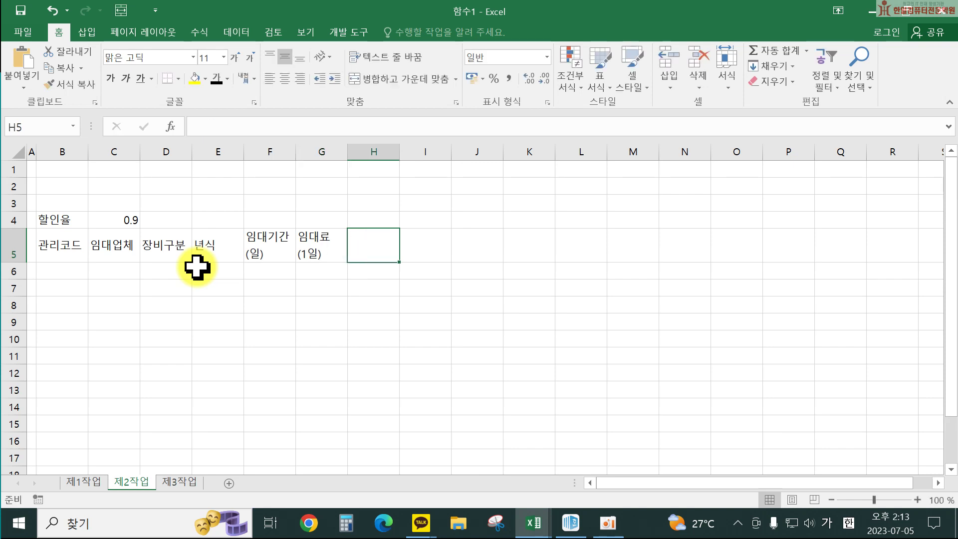
Step: Enter the headers 작업시간, 작업시작일 and 총임대료 in H5 to J5 and autofit column I to its header
{"action": "type", "text": "작업시간"}
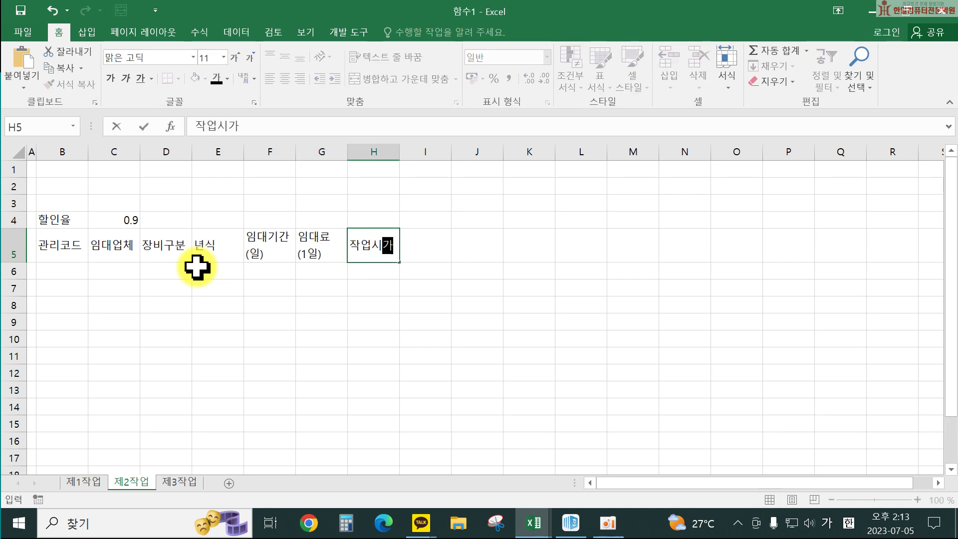
{"action": "key", "text": "Tab"}
{"action": "type", "text": "작업시작일"}
{"action": "key", "text": "Tab"}
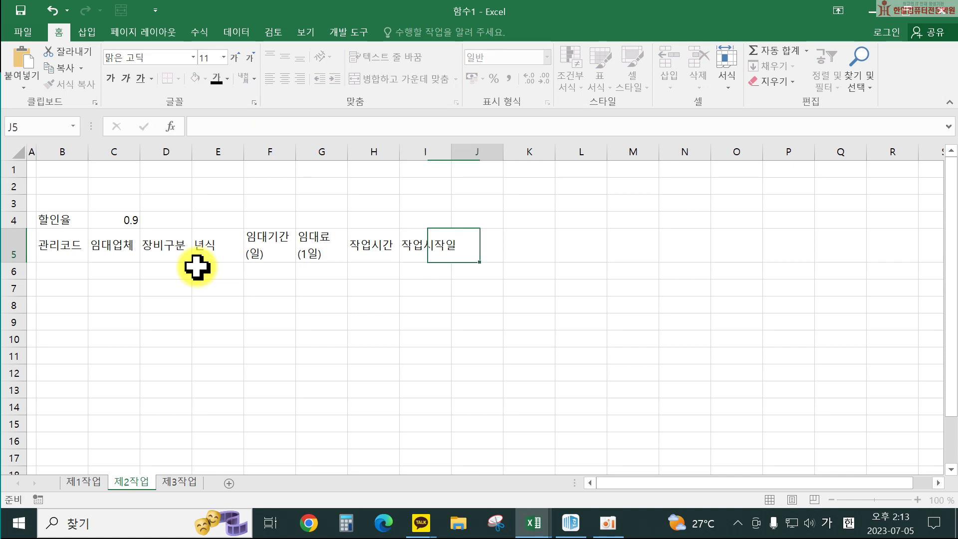
{"action": "type", "text": "총임대료"}
{"action": "key", "text": "Return"}
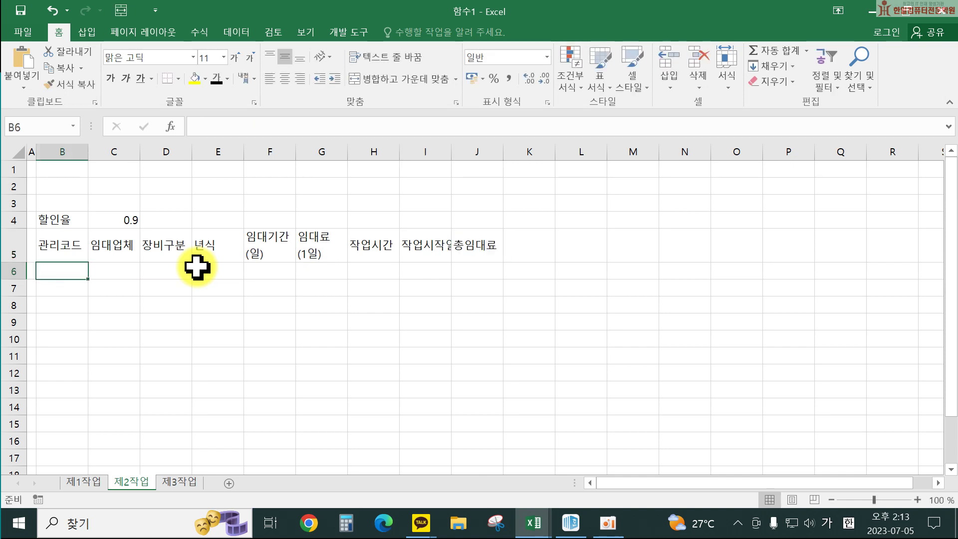
{"action": "double_click", "coordinate": [451, 151]}
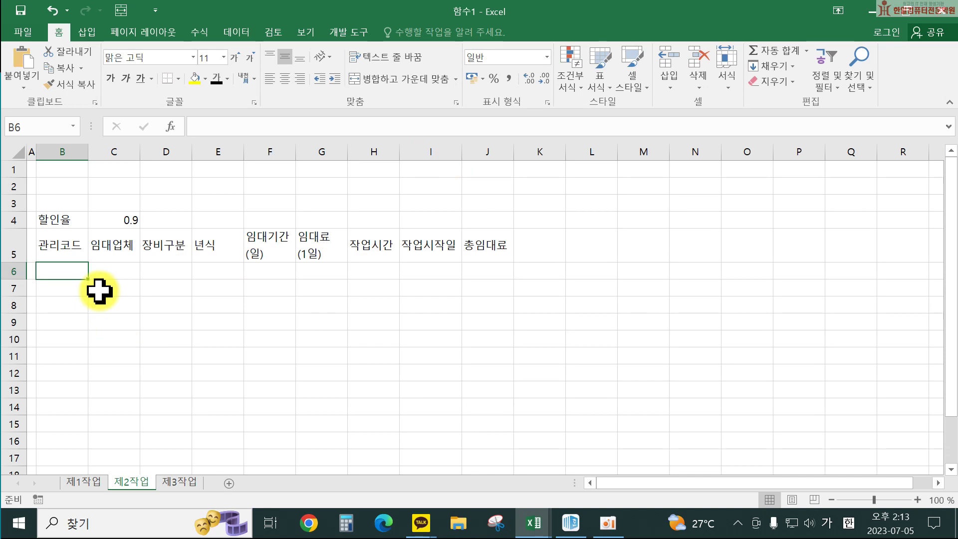
Step: Enter the management codes AE-1103, DC-1105 and AL-1110 in cells B6 to B8
{"action": "key", "text": "Hangul"}
{"action": "type", "text": "A"}
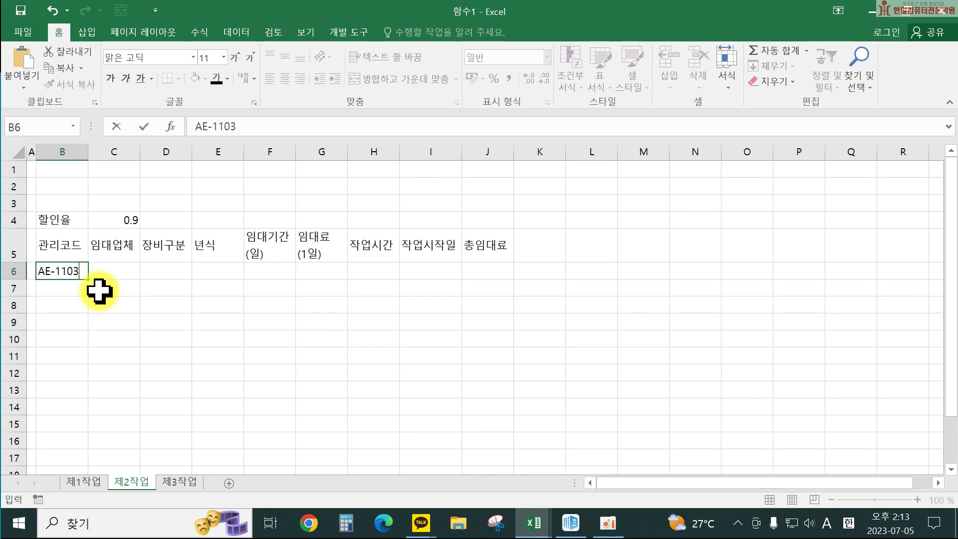
{"action": "type", "text": "E-1103"}
{"action": "key", "text": "Return"}
{"action": "type", "text": "ㅇㅊ"}
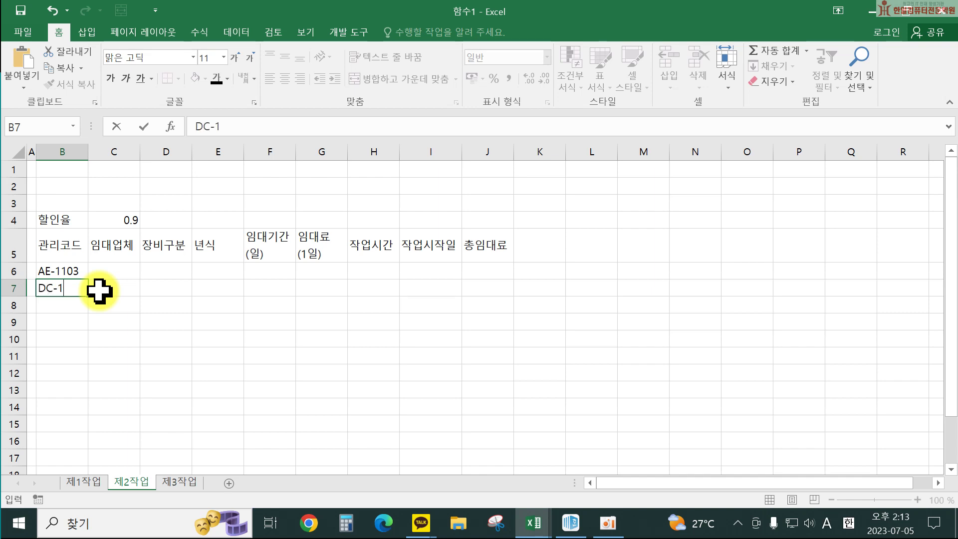
{"action": "key", "text": "Return"}
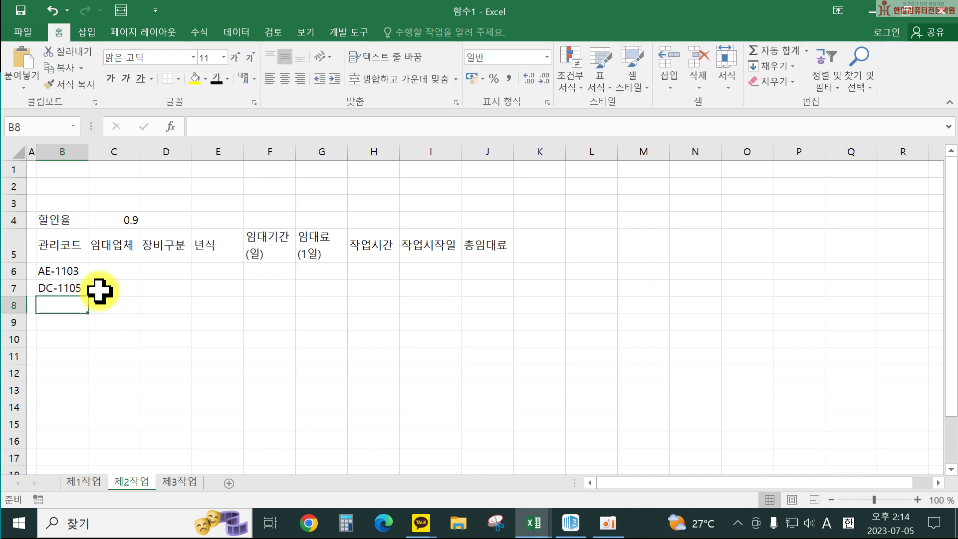
{"action": "type", "text": "AL-1110"}
{"action": "key", "text": "Return"}
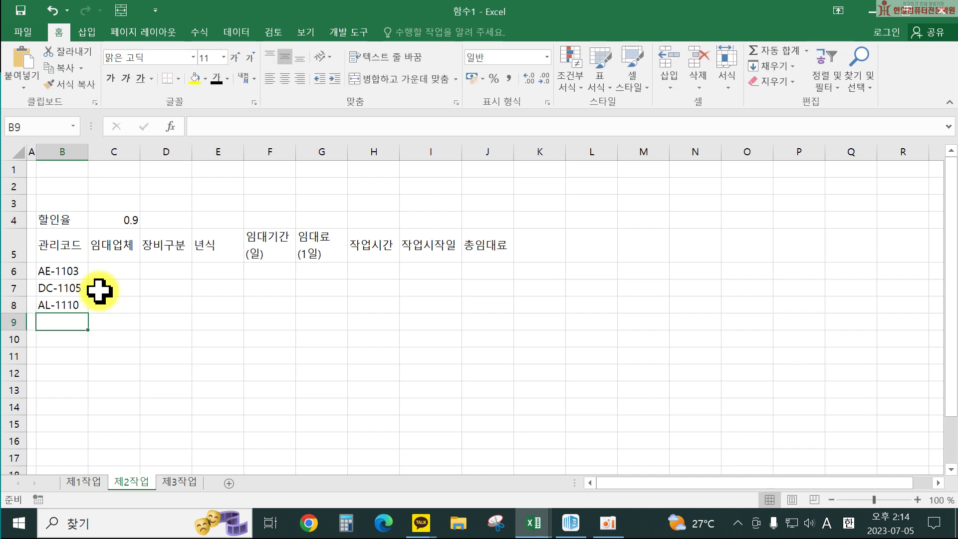
Step: Enter the management codes PF-1112, DD-1116 and DC-1116 in cells B9 to B11
{"action": "type", "text": "PF-1112"}
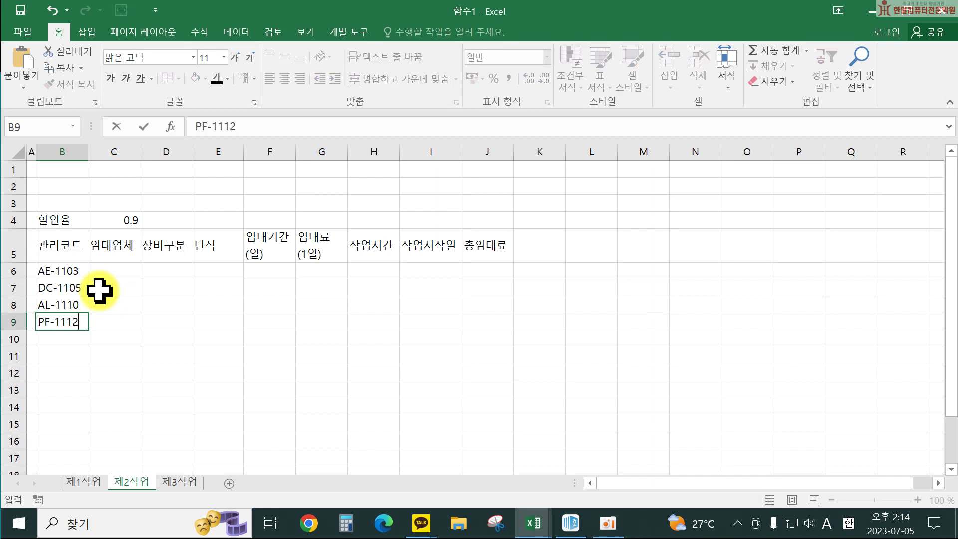
{"action": "key", "text": "Return"}
{"action": "type", "text": "DD-1116"}
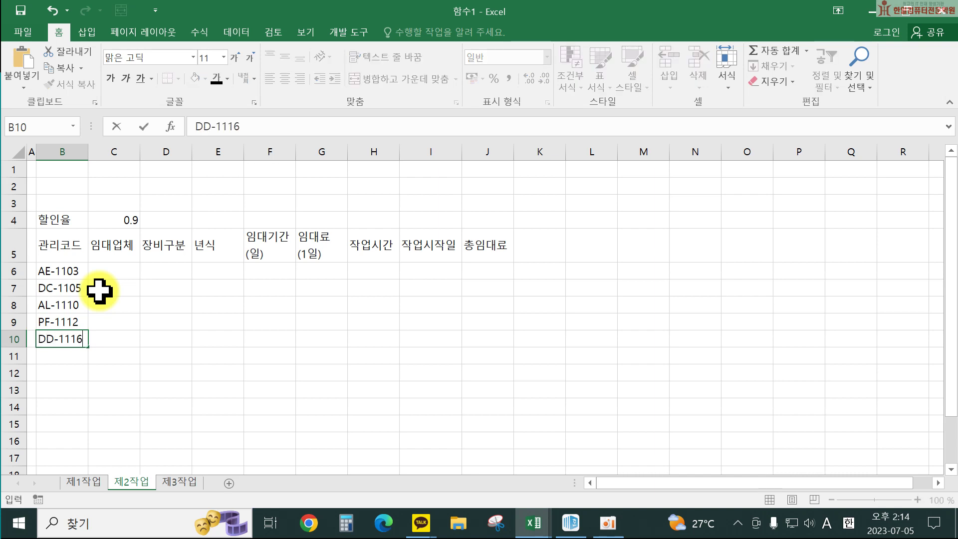
{"action": "key", "text": "Return"}
{"action": "type", "text": "D"}
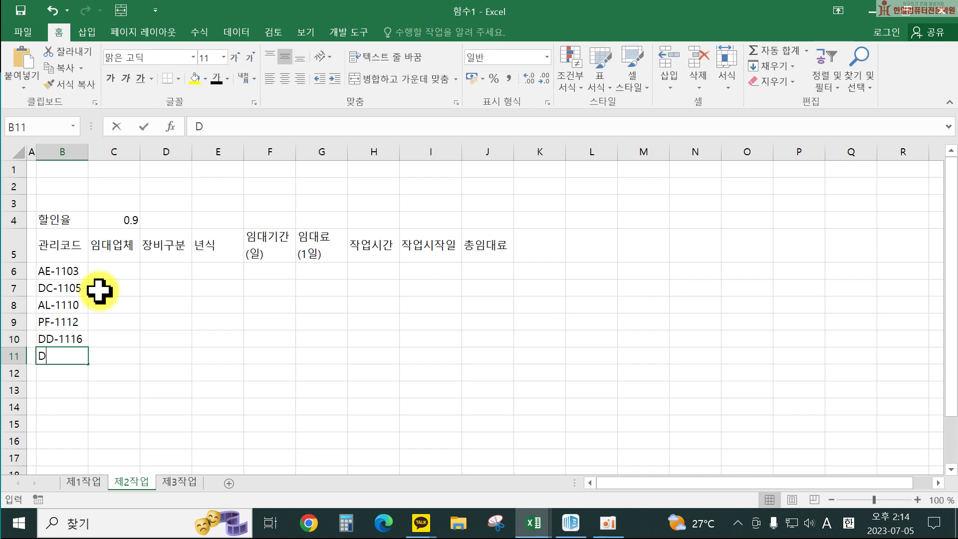
{"action": "type", "text": "C-1116"}
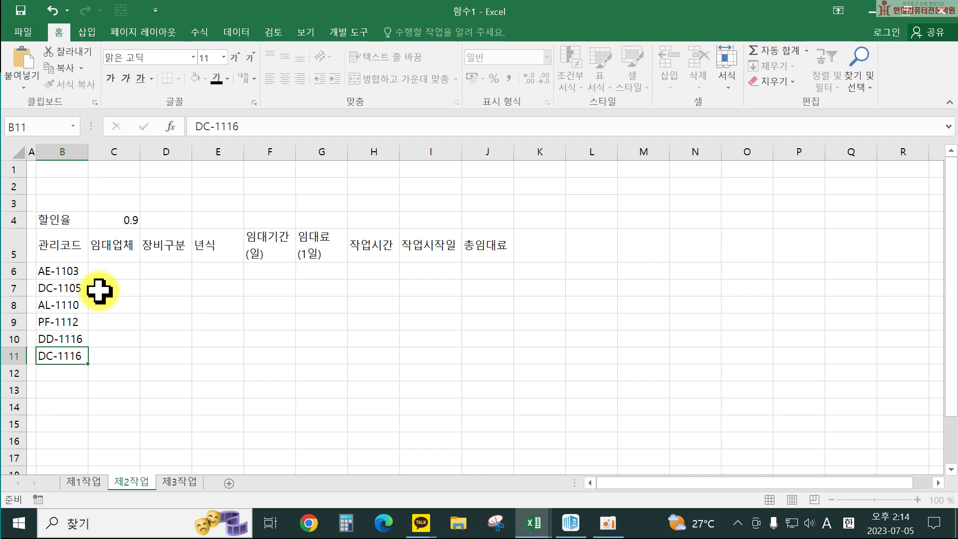
{"action": "key", "text": "Return"}
Step: Enter the management codes PL-1110 and DF-1123 in cells B12 and B13
{"action": "type", "text": "PL-"}
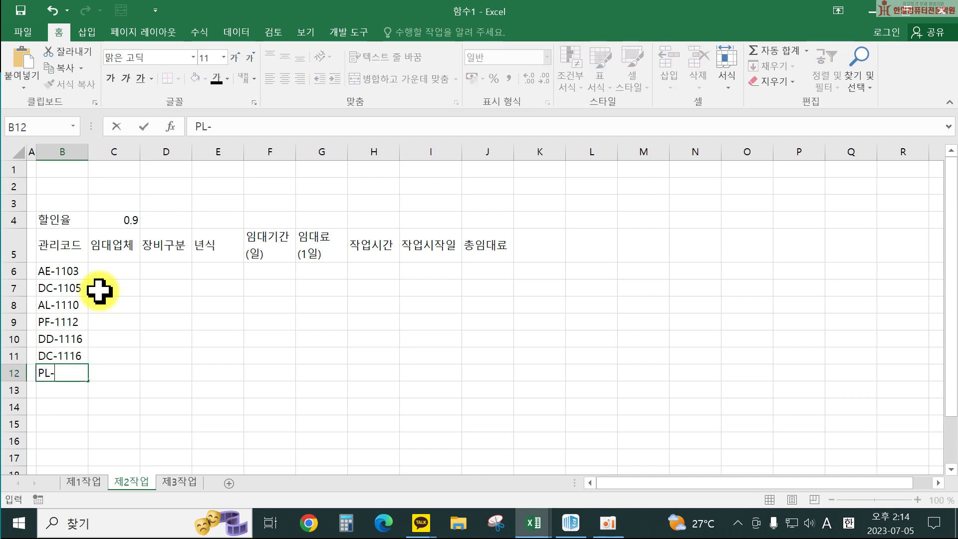
{"action": "type", "text": "1110"}
{"action": "key", "text": "Return"}
{"action": "type", "text": "DF-1123"}
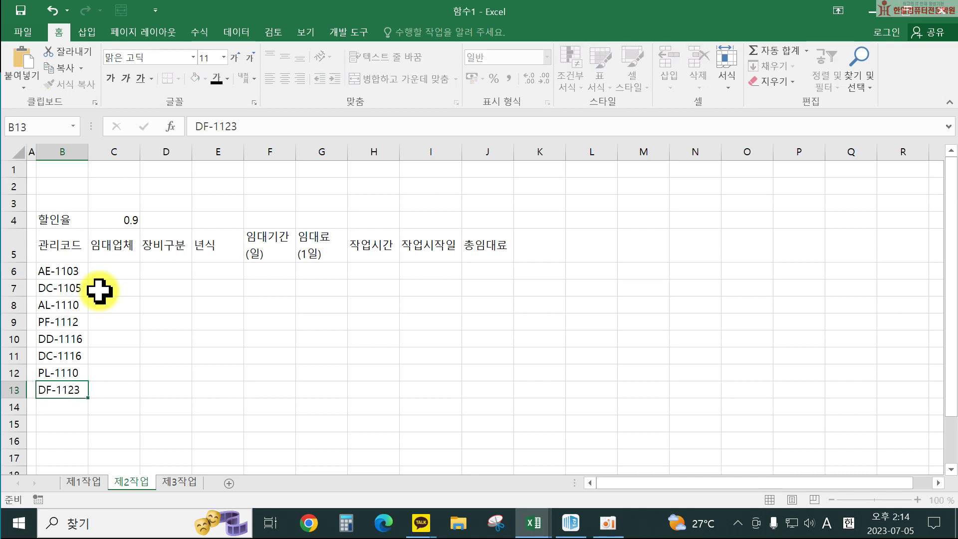
{"action": "key", "text": "Return"}
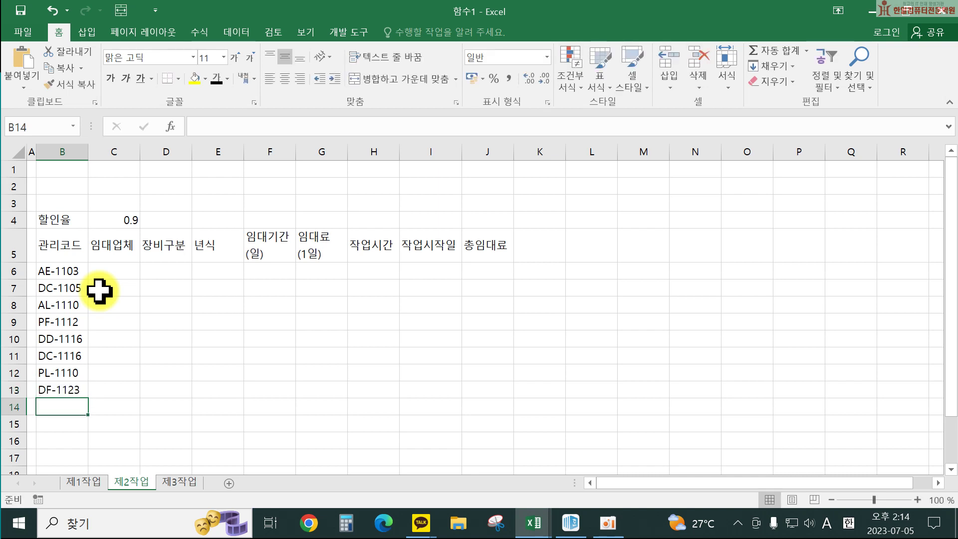
Step: Enter the management codes PC-1125 and DD-1127 in cells B14 and B15
{"action": "type", "text": "P"}
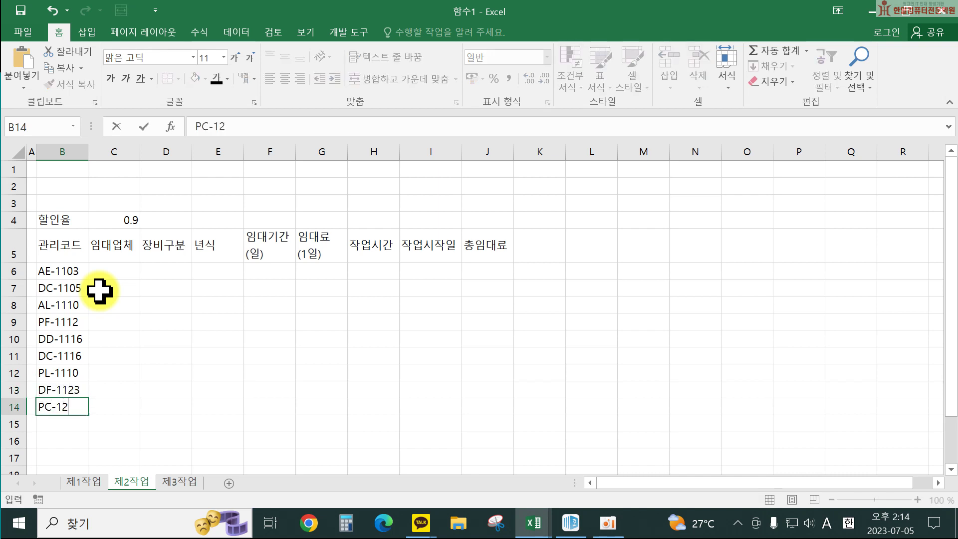
{"action": "type", "text": "C-1123"}
{"action": "key", "text": "BackSpace"}
{"action": "type", "text": "5"}
{"action": "key", "text": "Return"}
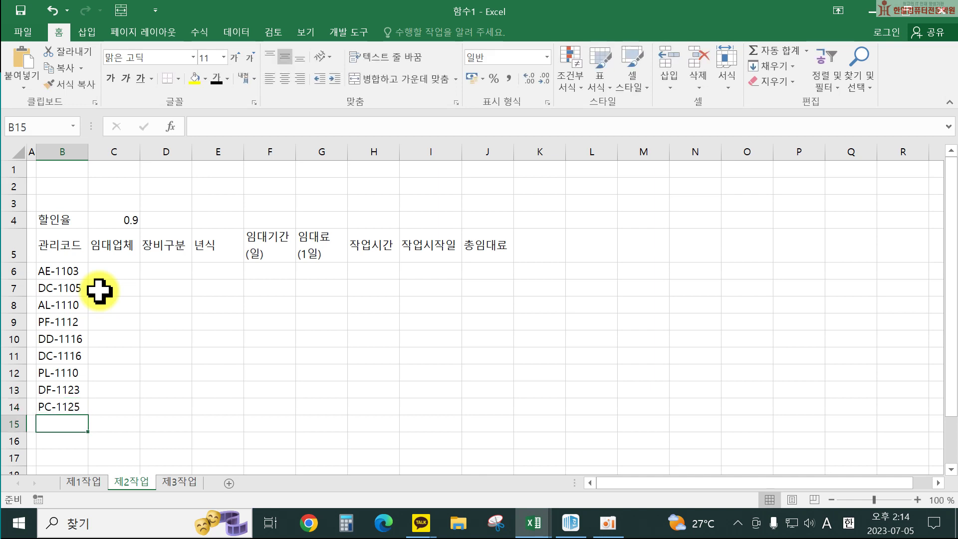
{"action": "type", "text": "DD-112"}
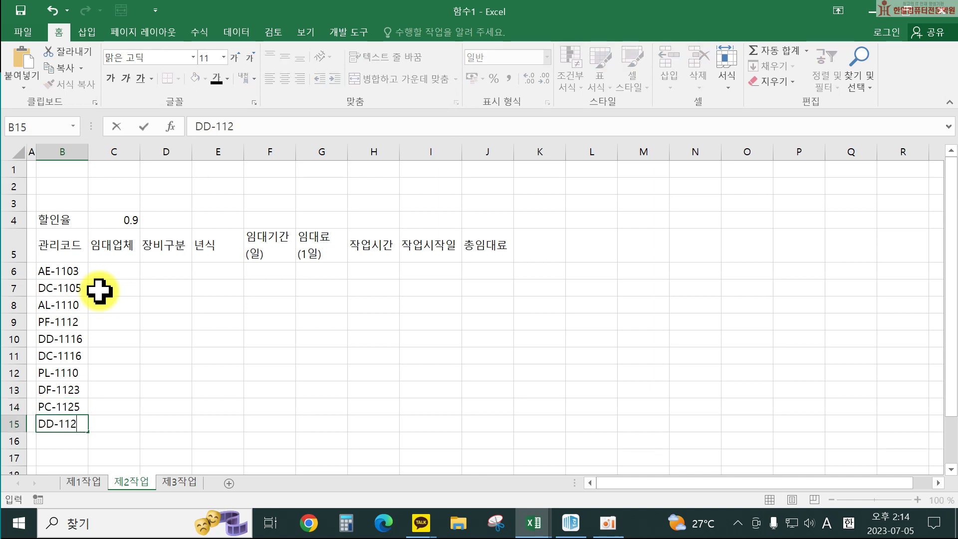
{"action": "type", "text": "7"}
{"action": "key", "text": "Return"}
Step: Enter the rental companies 우성건설 in C6 and 웰빙주택 in C7
{"action": "left_click", "coordinate": [120, 272]}
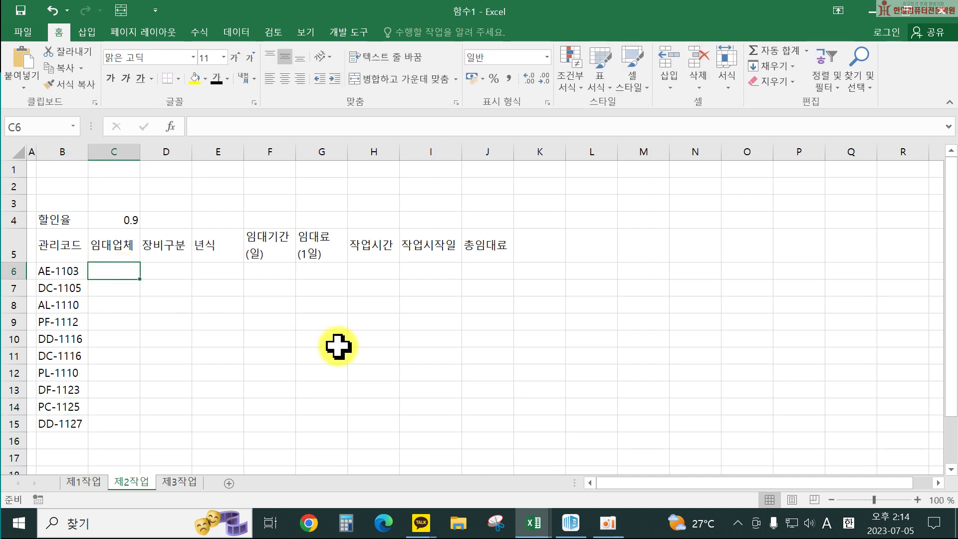
{"action": "type", "text": "dntjdrjs\\"}
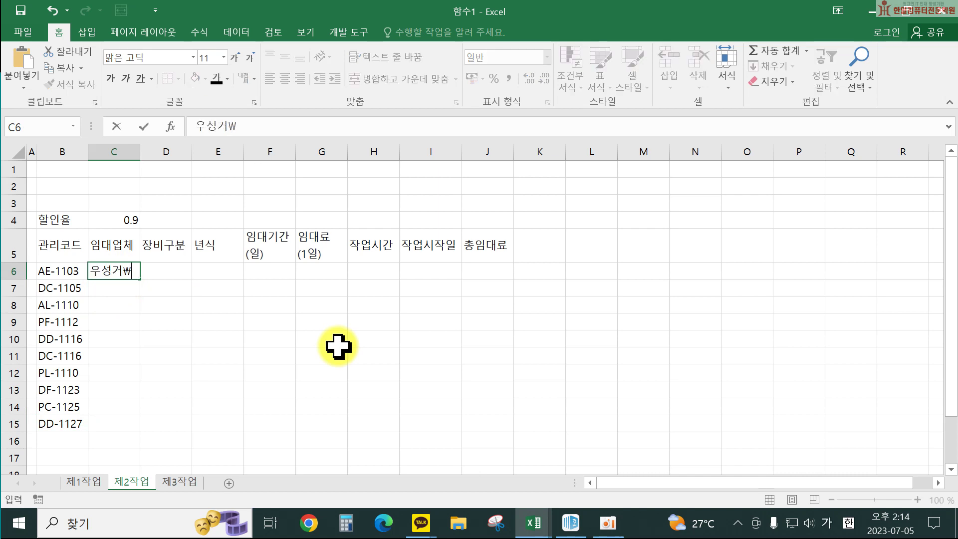
{"action": "type", "text": "stjf"}
{"action": "key", "text": "Return"}
{"action": "type", "text": "dnpf"}
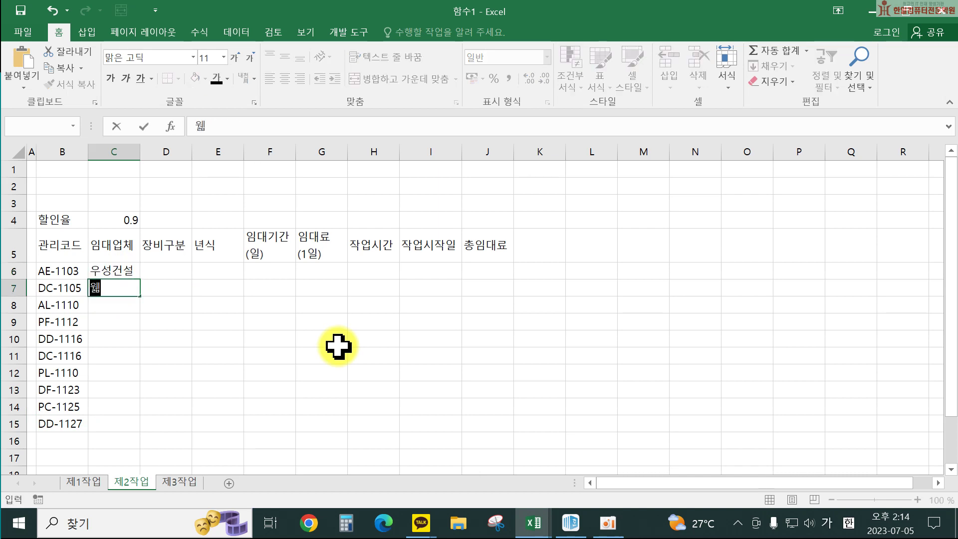
{"action": "type", "text": "qldwnxor"}
{"action": "key", "text": "Return"}
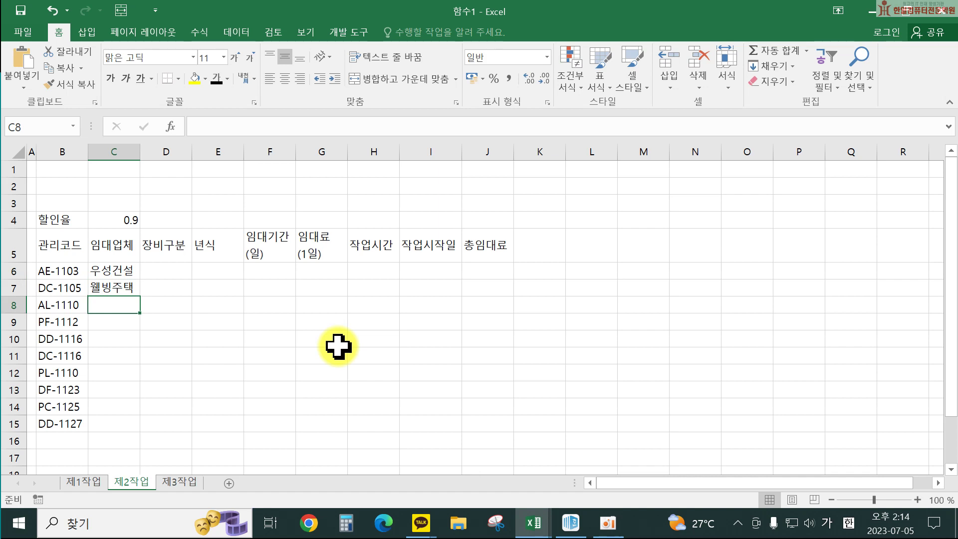
Step: Enter the rental companies 우성건설 in C8 and 한가람건설 in C9
{"action": "type", "text": "dntj"}
{"action": "key", "text": "Return"}
{"action": "type", "text": "gksrkfkarjst"}
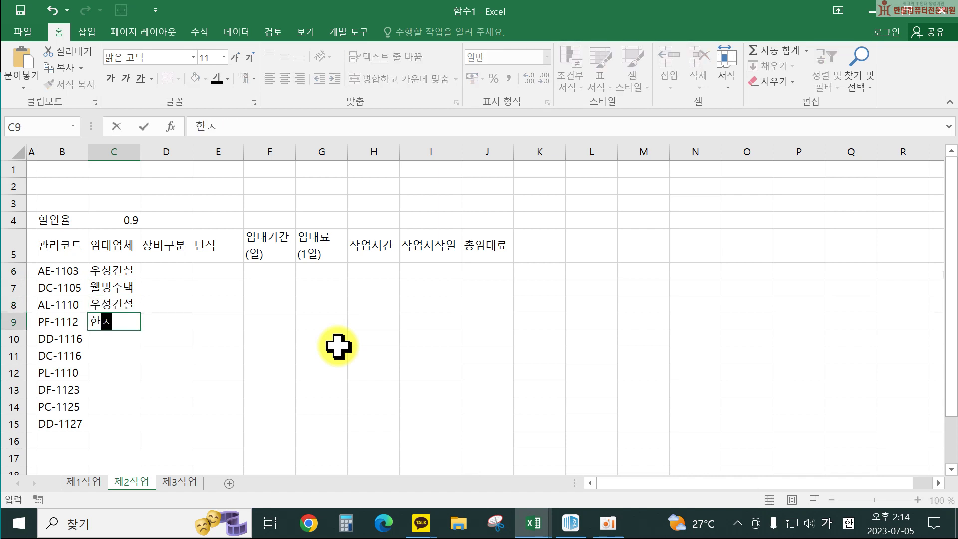
{"action": "type", "text": "jf"}
{"action": "key", "text": "Return"}
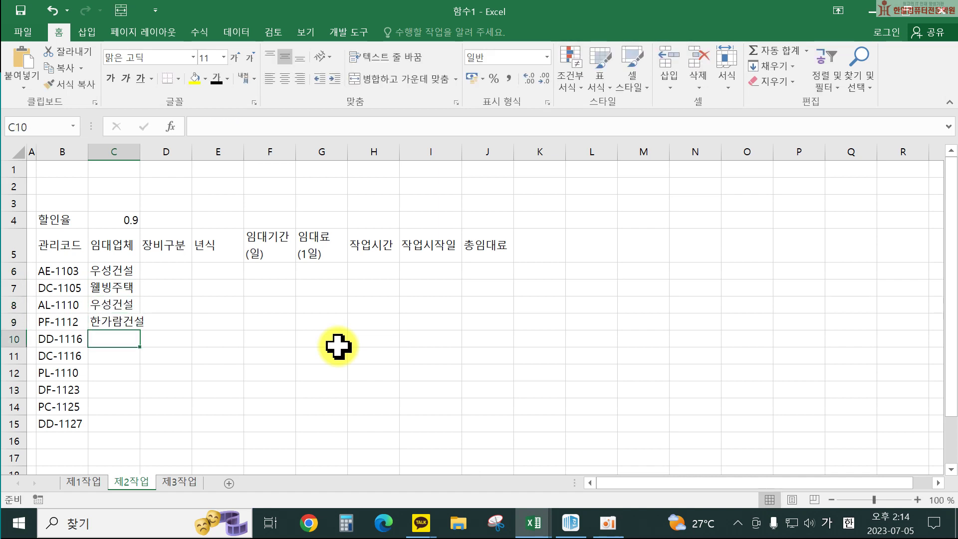
Step: Fill the 임대업체 column with 미래건축 in C10 and C11, 한가람건설 in C12 and 웰빙주택 in C13
{"action": "type", "text": "alforjscnr"}
{"action": "key", "text": "Return"}
{"action": "type", "text": "alfo"}
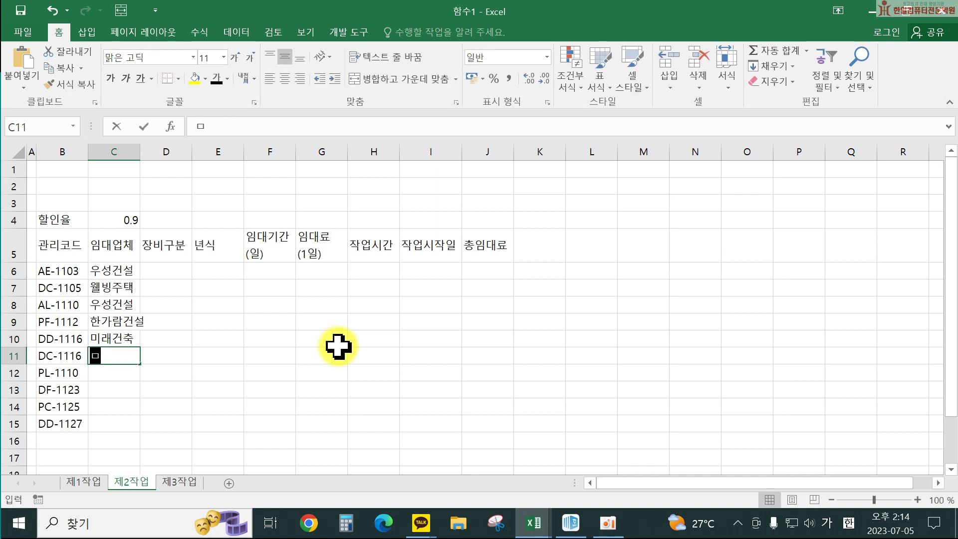
{"action": "key", "text": "Return"}
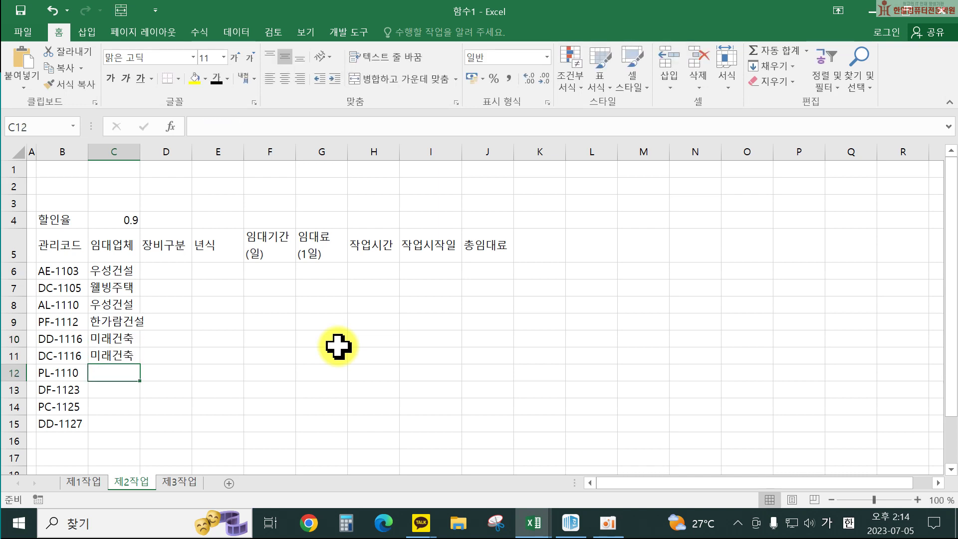
{"action": "type", "text": "gks"}
{"action": "key", "text": "Return"}
{"action": "type", "text": "dnpf"}
{"action": "key", "text": "Return"}
Step: Enter 우성건설 in C14 and 미래건축 in C15, and widen column C to fit the company names
{"action": "type", "text": "a"}
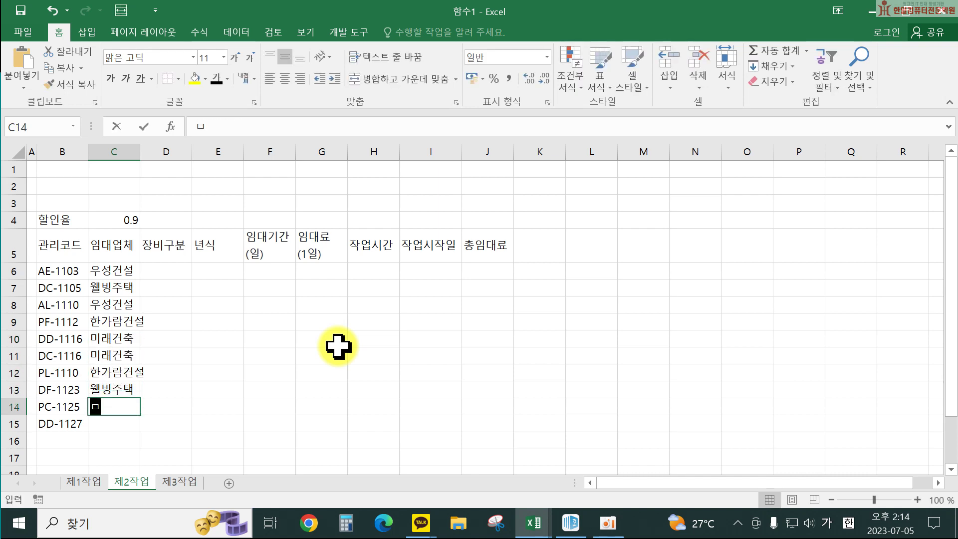
{"action": "key", "text": "BackSpace"}
{"action": "type", "text": "dn"}
{"action": "key", "text": "Return"}
{"action": "type", "text": "al"}
{"action": "key", "text": "Return"}
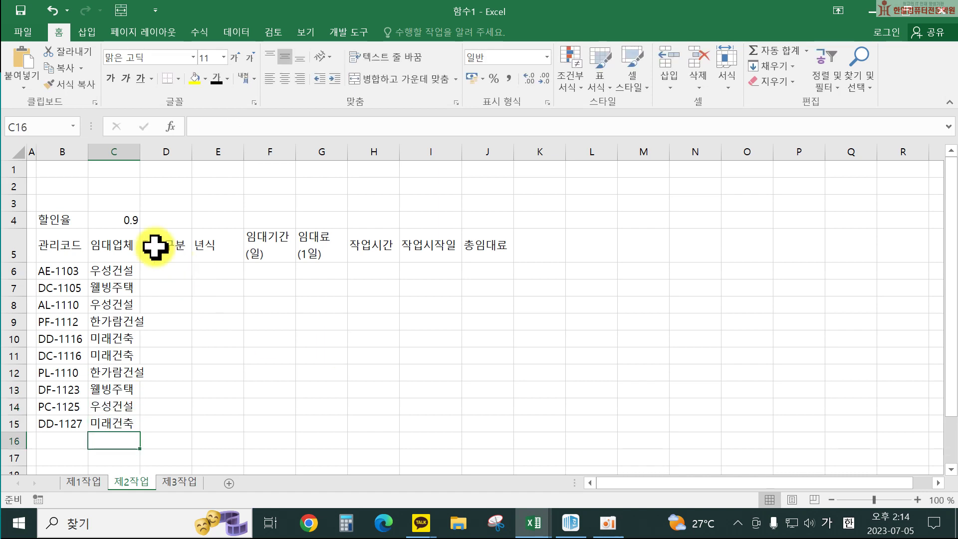
{"action": "left_click_drag", "start_coordinate": [139, 155], "coordinate": [150, 155]}
Step: Enter the equipment type 덤프트럭20톤 in cell D6, without a space before the number
{"action": "left_click", "coordinate": [188, 270]}
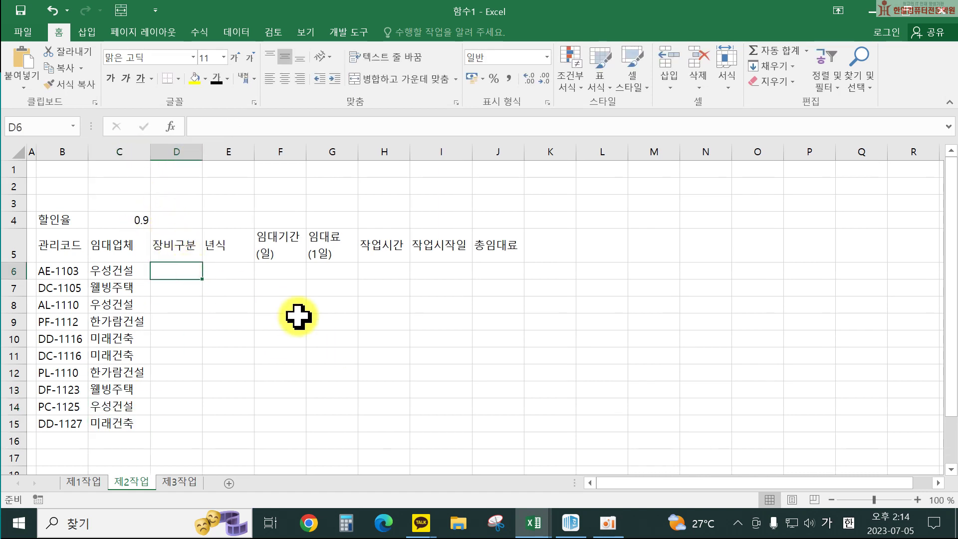
{"action": "type", "text": "ejavmxmfjr 2"}
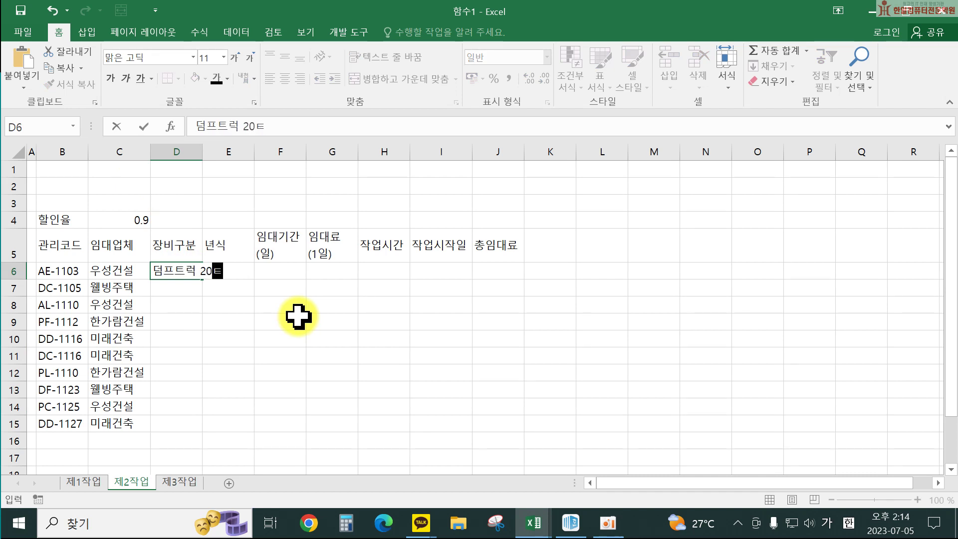
{"action": "type", "text": "0x"}
{"action": "key", "text": "BackSpace"}
{"action": "key", "text": "BackSpace"}
{"action": "key", "text": "BackSpace"}
{"action": "type", "text": "xhs"}
{"action": "key", "text": "Return"}
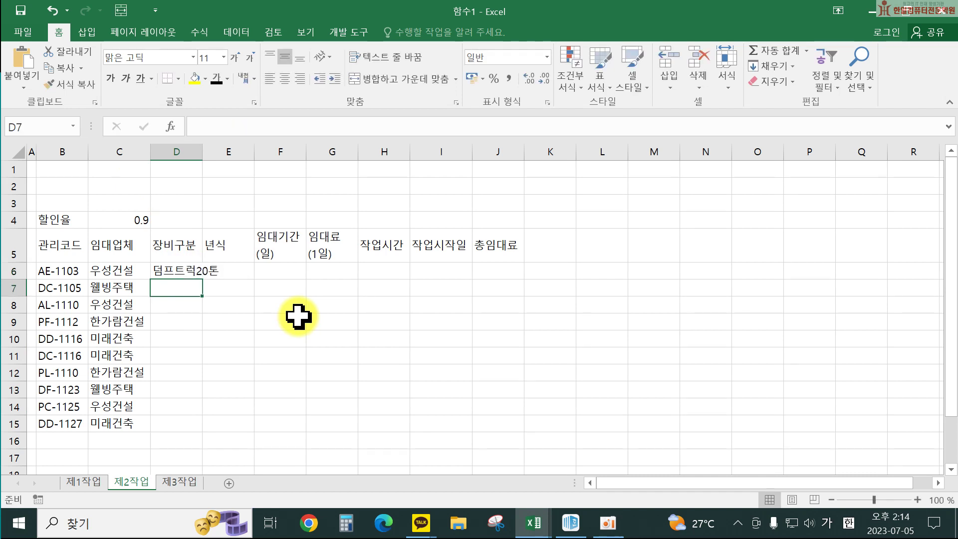
Step: Enter the equipment types 크레인15톤 in D7 and 지게차 in D8
{"action": "type", "text": "zmfpdl"}
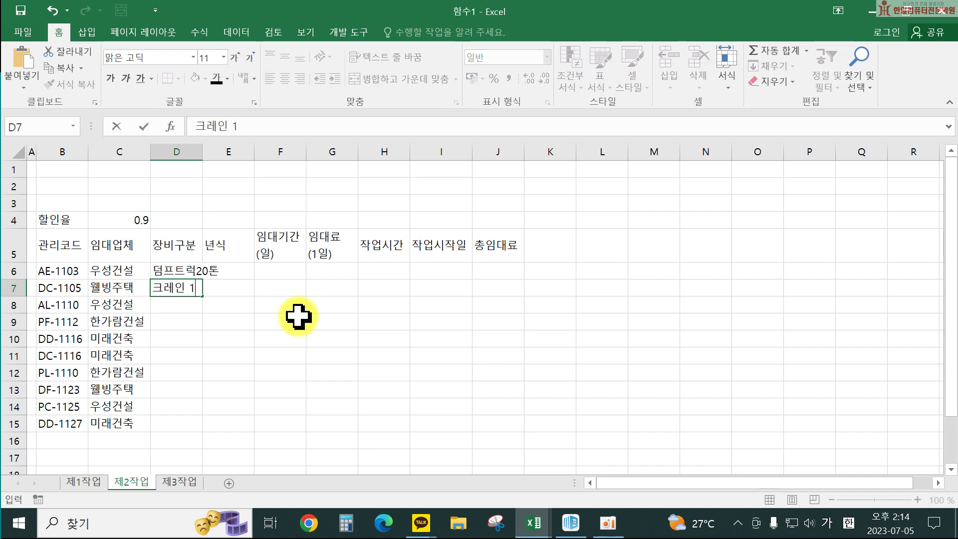
{"action": "type", "text": "s15xhs"}
{"action": "key", "text": "Return"}
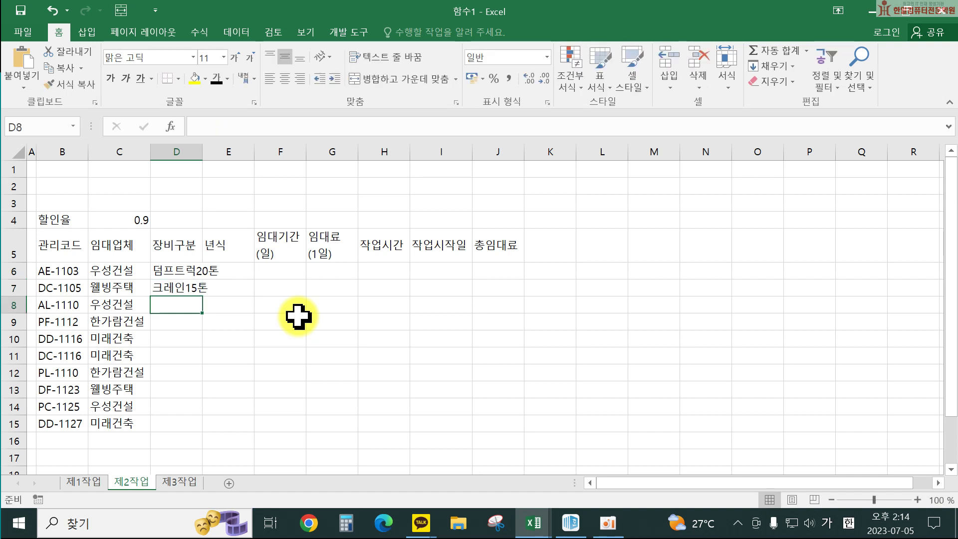
{"action": "type", "text": "wlrpck"}
{"action": "key", "text": "Return"}
Step: Enter the equipment types 굴삭기 in D9 and 덤프트럭50톤 in D10
{"action": "type", "text": "rnftkrrl"}
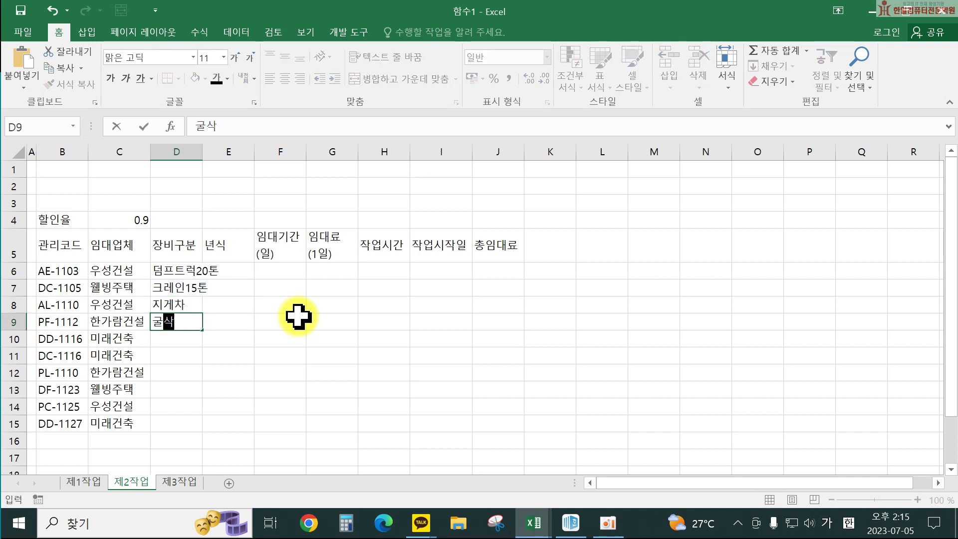
{"action": "key", "text": "Return"}
{"action": "type", "text": "ejavmx"}
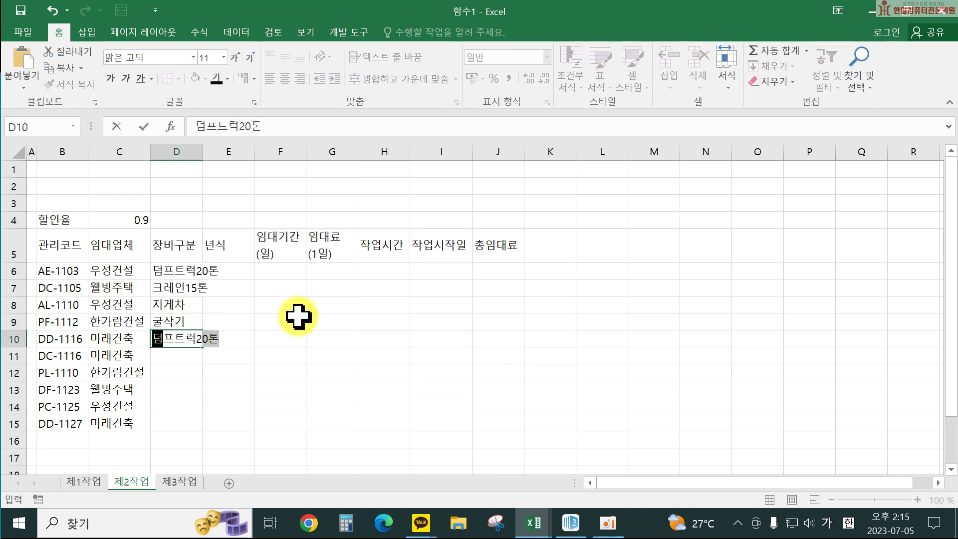
{"action": "type", "text": "mfjr50xhs"}
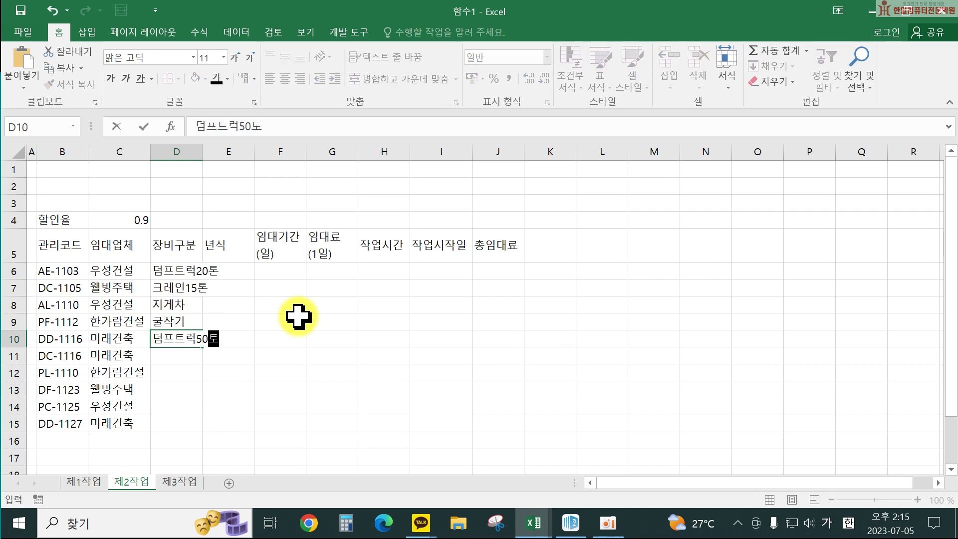
{"action": "key", "text": "Return"}
Step: Enter the equipment types 크레인15톤 in D11 and 지게차 in D12
{"action": "type", "text": "zmf"}
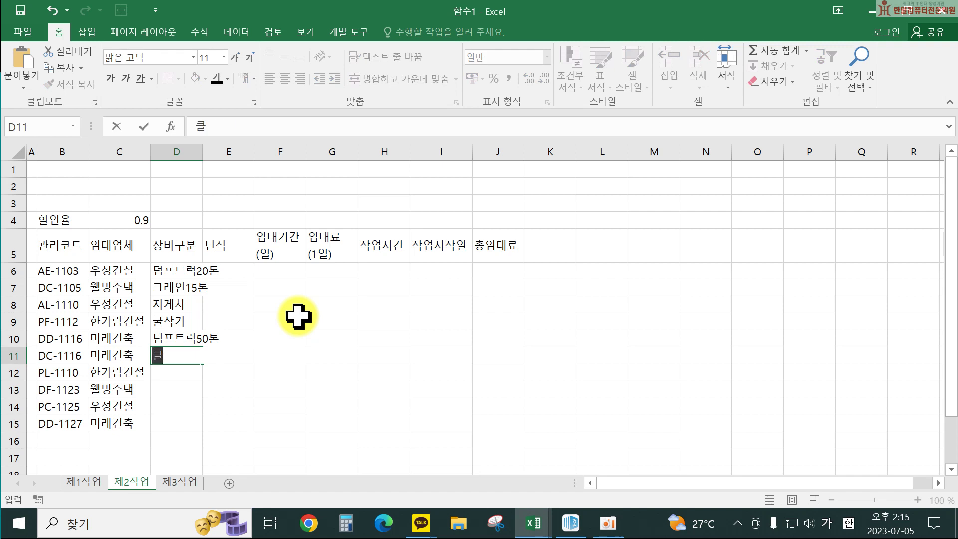
{"action": "type", "text": "p"}
{"action": "key", "text": "BackSpace"}
{"action": "key", "text": "Return"}
{"action": "key", "text": "Up"}
{"action": "type", "text": "zm"}
{"action": "key", "text": "Return"}
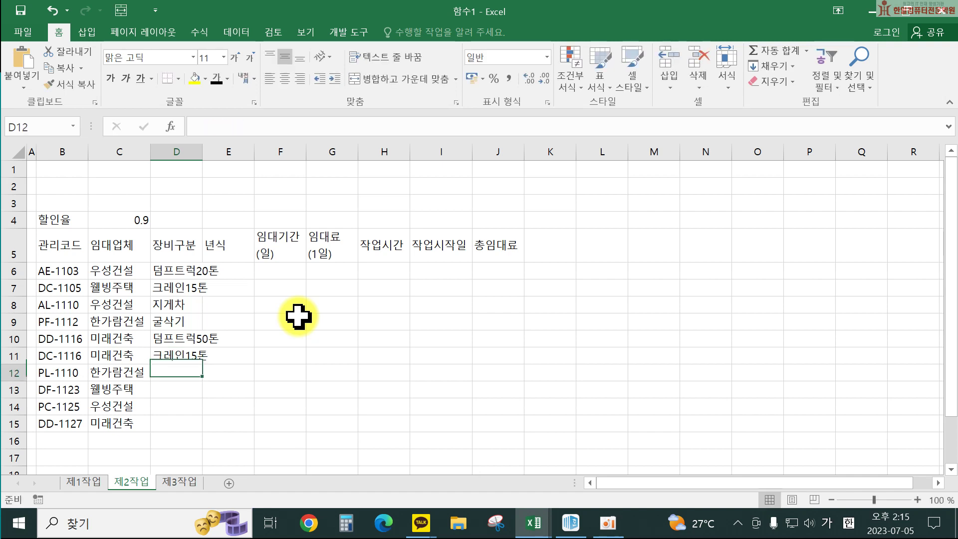
{"action": "type", "text": "wl"}
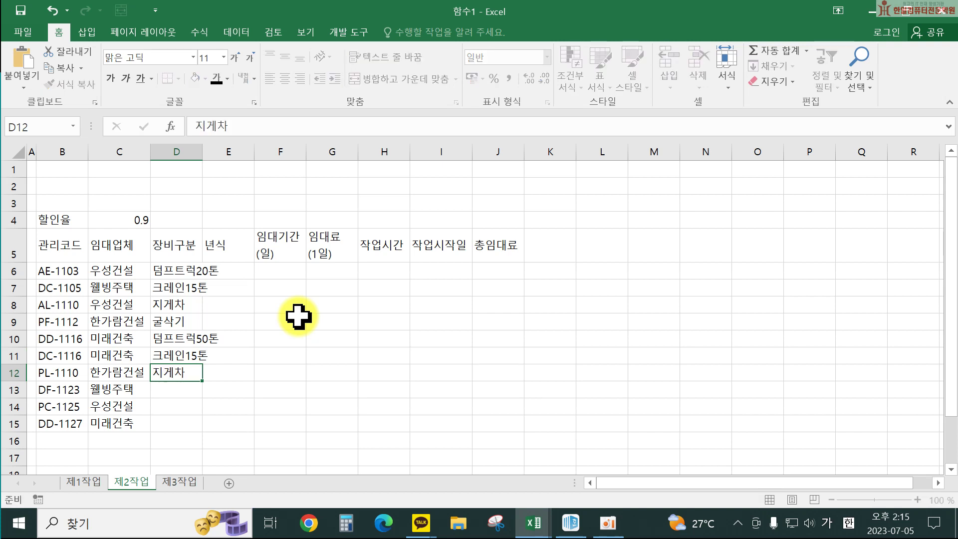
Step: Enter the equipment types 굴삭기 in D13 and 크레인20톤 in D14
{"action": "key", "text": "Return"}
{"action": "type", "text": "rnf"}
{"action": "key", "text": "Return"}
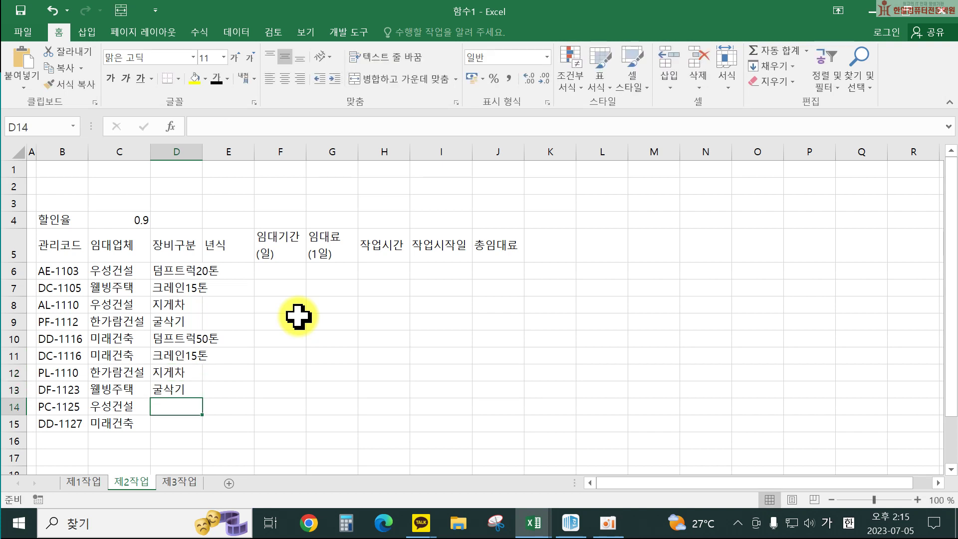
{"action": "type", "text": "zmfpdls20"}
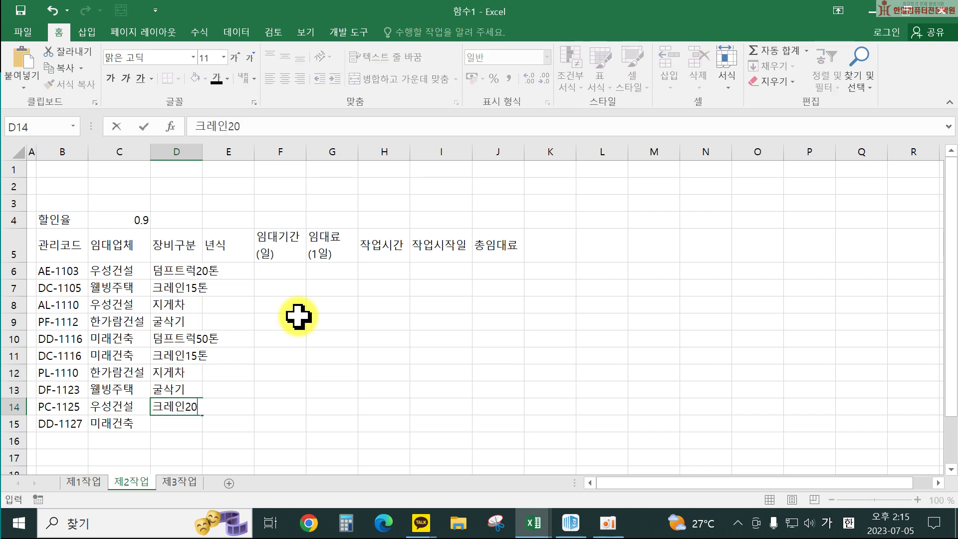
{"action": "type", "text": "xhs"}
{"action": "key", "text": "Return"}
Step: Enter the equipment type 덤프트럭 20톤 in D15 and fit column D's width to its contents
{"action": "type", "text": "ejavmxmfjr"}
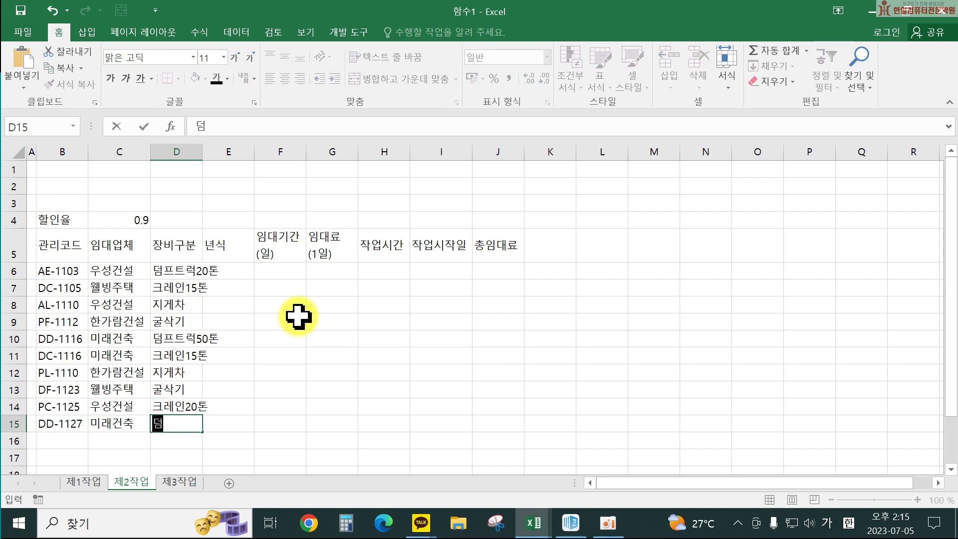
{"action": "type", "text": " 20xhs"}
{"action": "key", "text": "Return"}
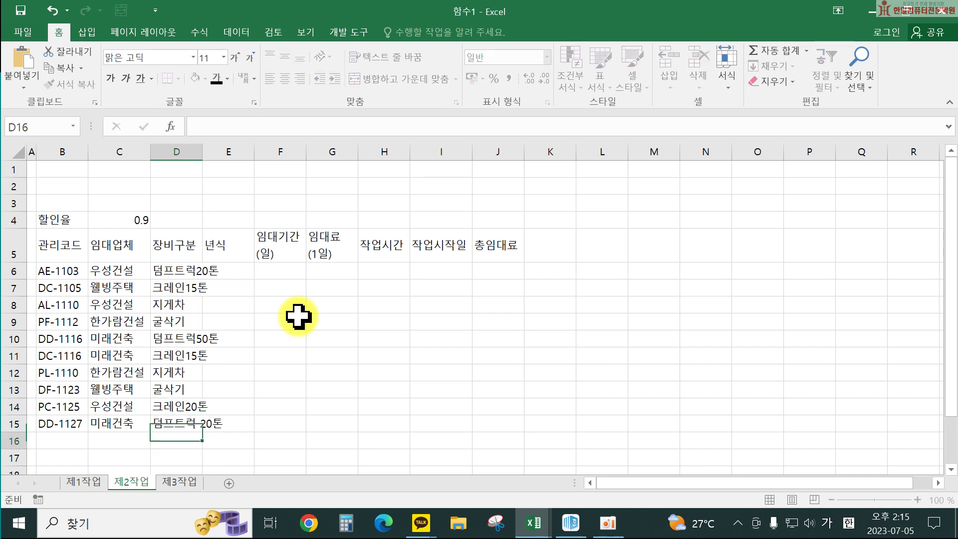
{"action": "double_click", "coordinate": [203, 151]}
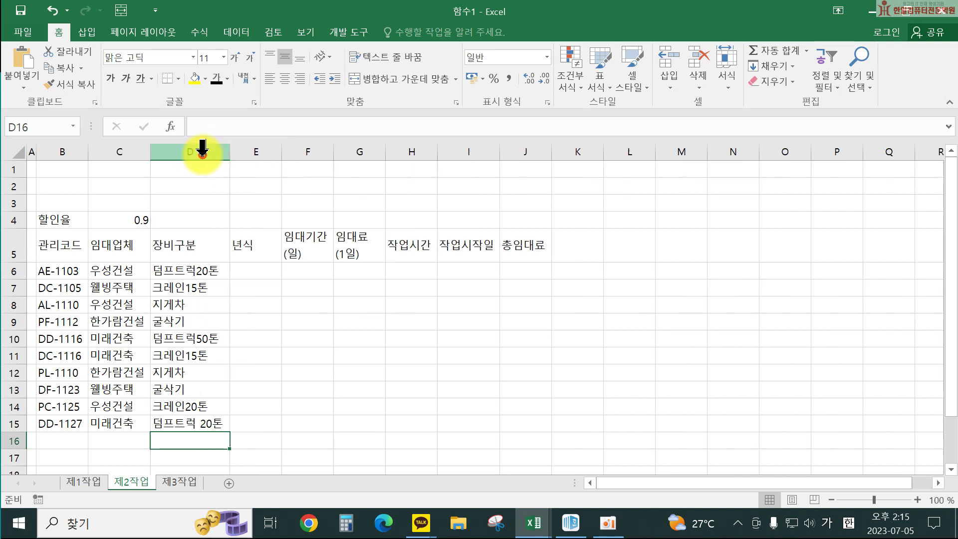
Step: Enter the model years 2018, 2014, 2016 and 2013 in cells E6 to E9
{"action": "left_click", "coordinate": [268, 272]}
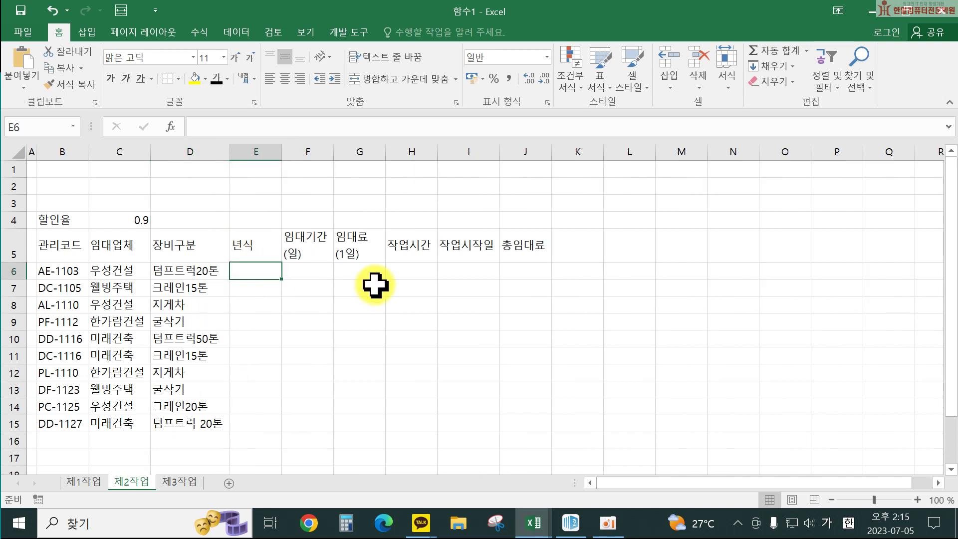
{"action": "type", "text": "2018"}
{"action": "key", "text": "Return"}
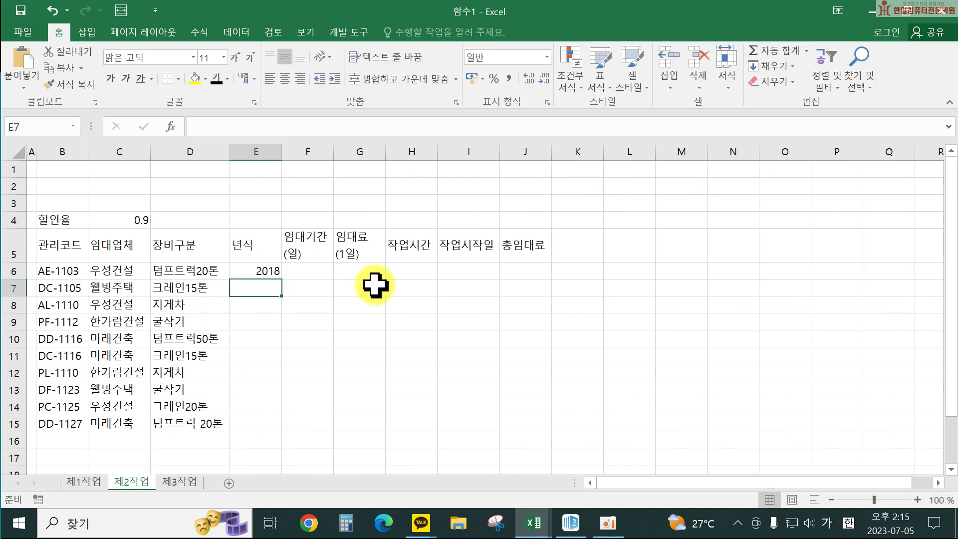
{"action": "type", "text": "2014"}
{"action": "key", "text": "Return"}
{"action": "type", "text": "2016"}
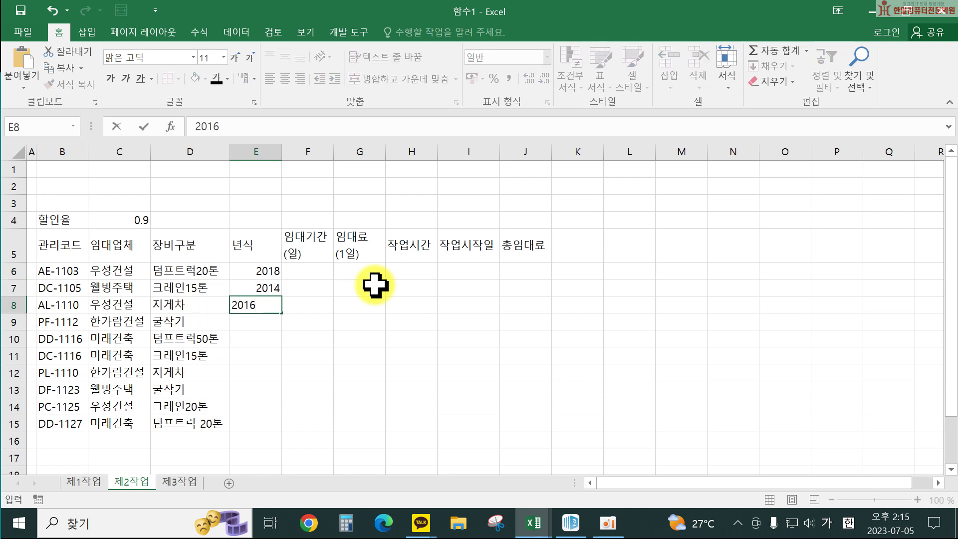
{"action": "key", "text": "Return"}
{"action": "type", "text": "2013"}
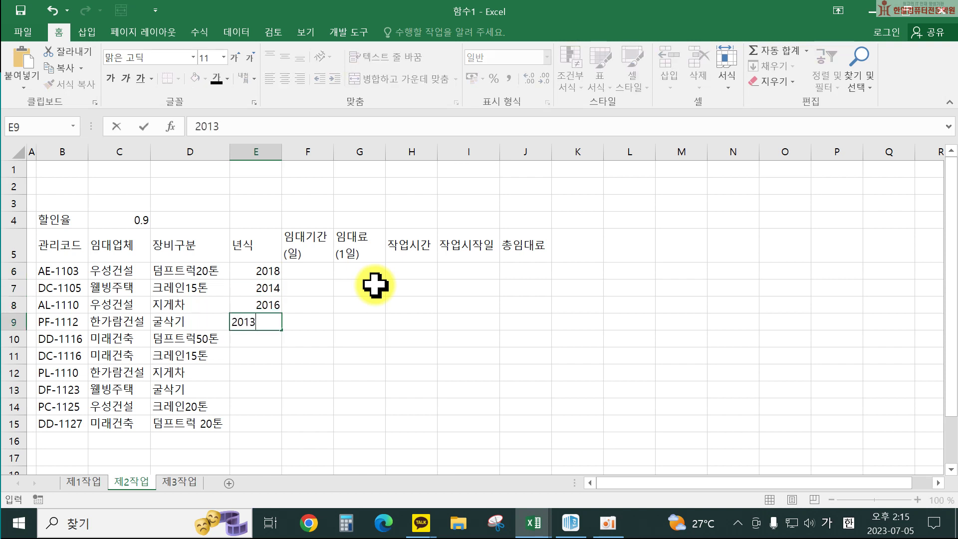
{"action": "key", "text": "Return"}
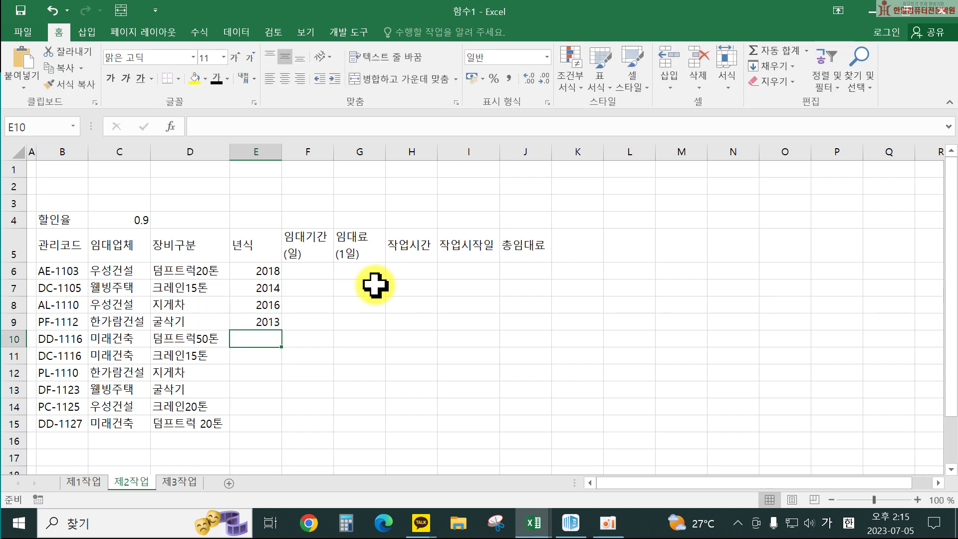
Step: Enter the model years 2014, 2015 and 2013 in cells E10 to E12
{"action": "type", "text": "2014"}
{"action": "key", "text": "Return"}
{"action": "type", "text": "20"}
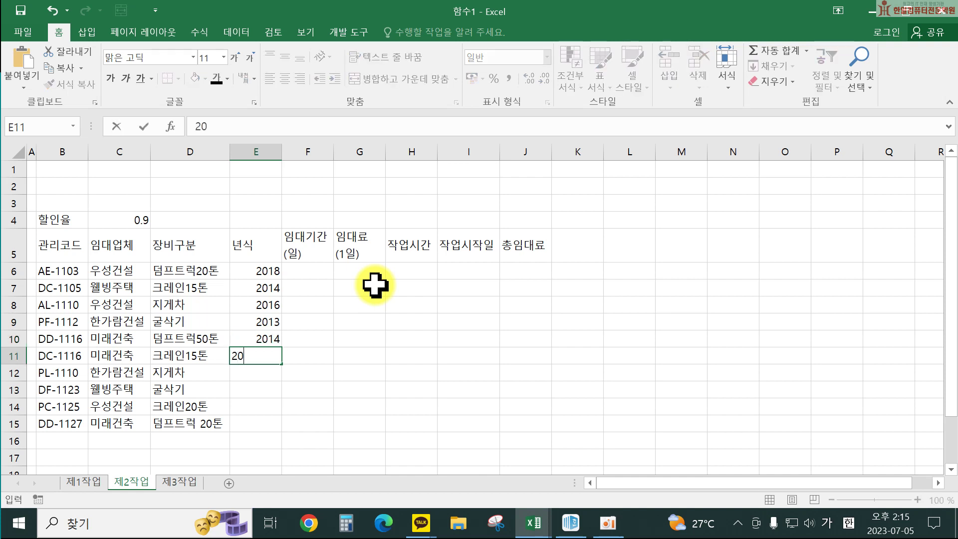
{"action": "type", "text": "15"}
{"action": "key", "text": "Return"}
{"action": "type", "text": "20"}
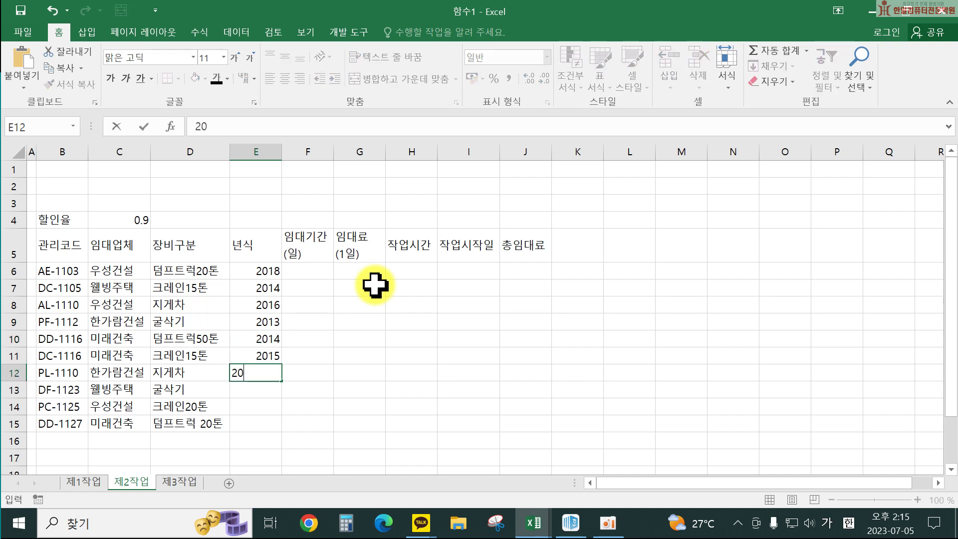
{"action": "type", "text": "13"}
{"action": "key", "text": "Return"}
Step: Enter the model years 2016, 2017 and 2014 in cells E13 to E15
{"action": "type", "text": "2016"}
{"action": "key", "text": "Return"}
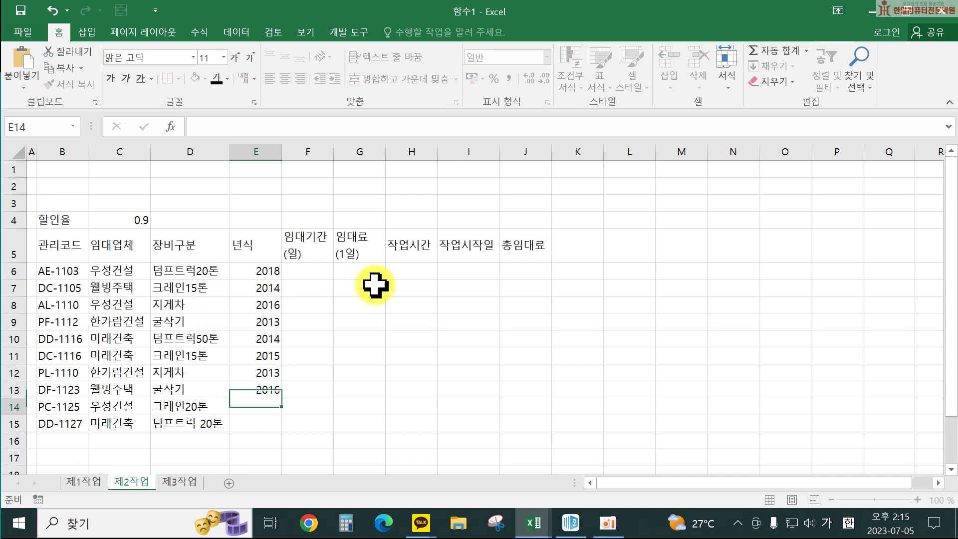
{"action": "type", "text": "2017"}
{"action": "key", "text": "Return"}
{"action": "type", "text": "2014"}
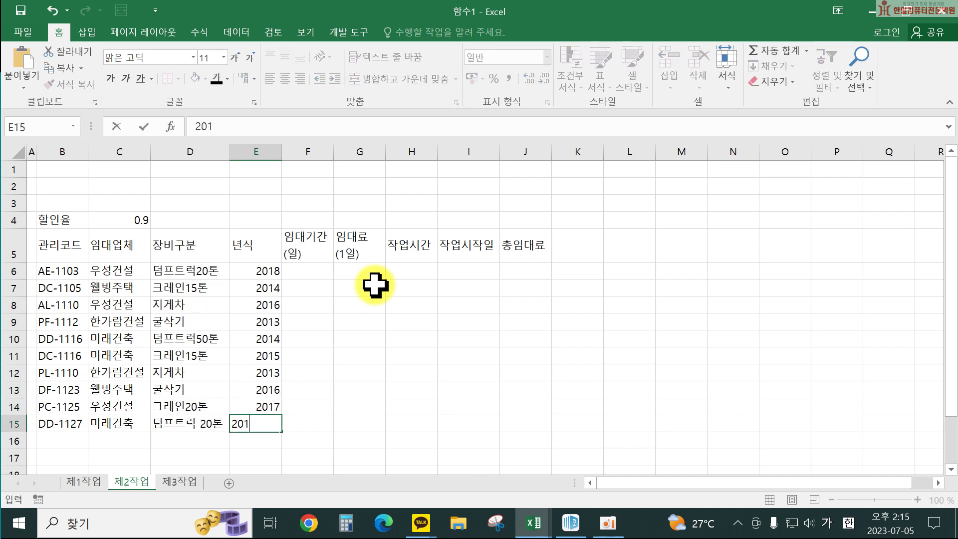
{"action": "key", "text": "Return"}
Step: Enter the rental periods 7, 5, 9 and 14 in cells F6 to F9
{"action": "left_click", "coordinate": [317, 270]}
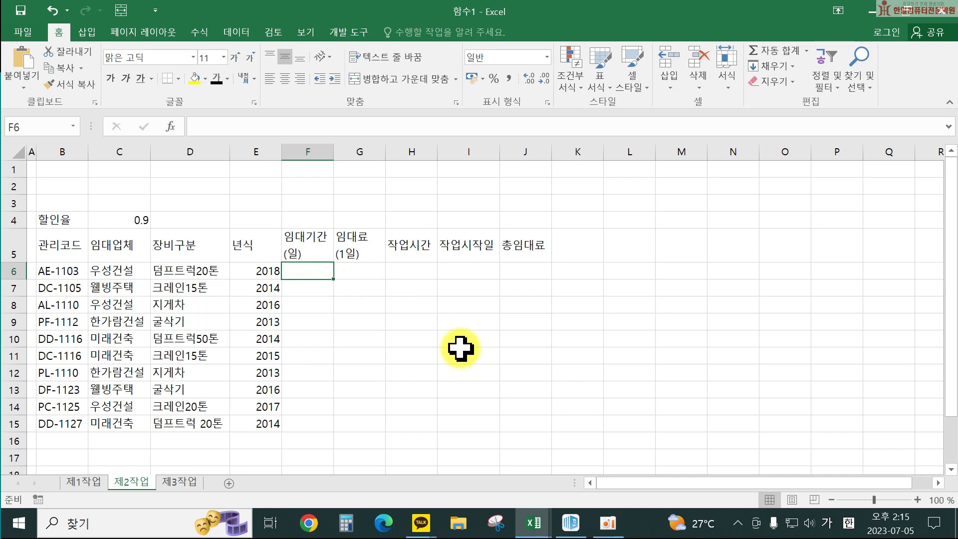
{"action": "type", "text": "7"}
{"action": "key", "text": "Return"}
{"action": "type", "text": "5"}
{"action": "key", "text": "Return"}
{"action": "type", "text": "9"}
{"action": "key", "text": "Return"}
{"action": "type", "text": "14"}
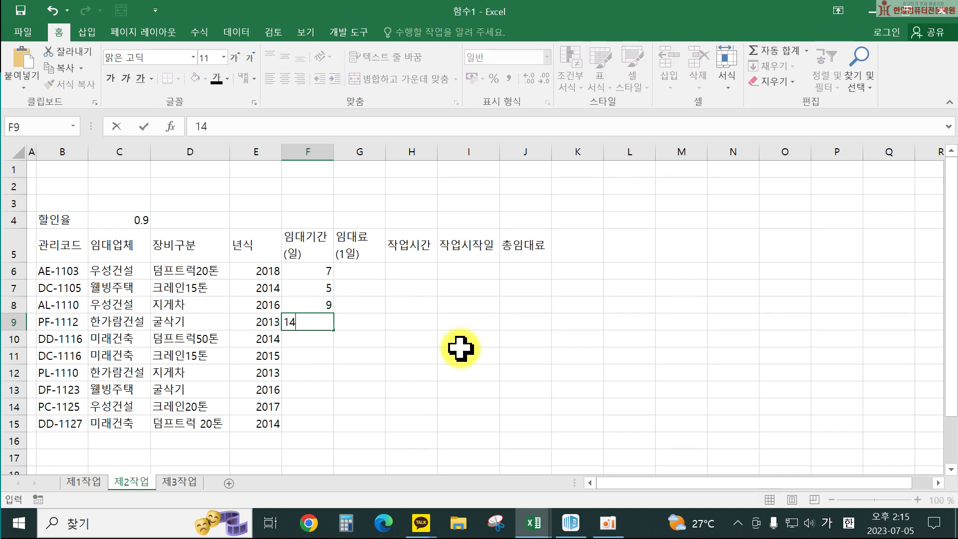
{"action": "key", "text": "Return"}
Step: Enter the rental periods 7, 15 and 12 in cells F10 to F12
{"action": "type", "text": "7"}
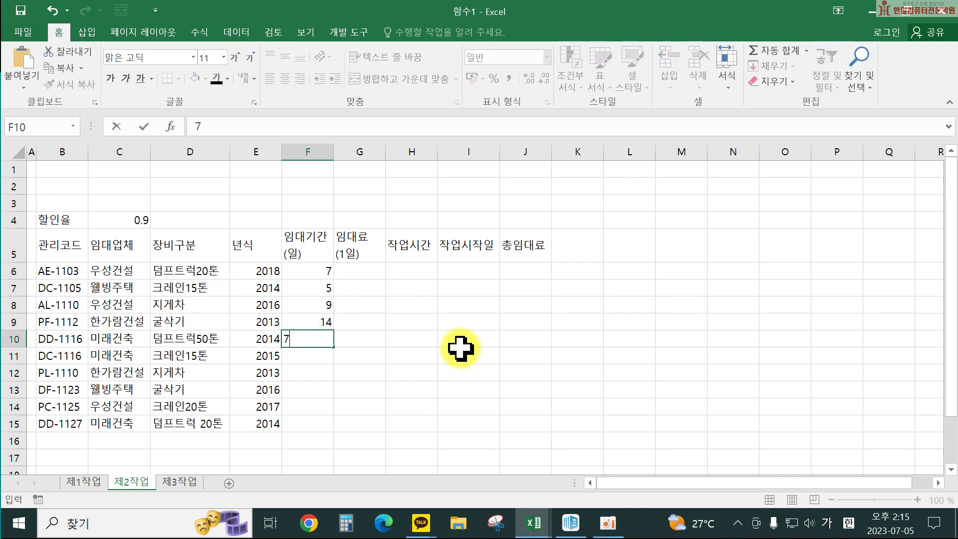
{"action": "key", "text": "Return"}
{"action": "type", "text": "15"}
{"action": "key", "text": "Return"}
{"action": "type", "text": "12"}
{"action": "key", "text": "Return"}
Step: Enter the rental periods 7, 14 and 12 in cells F13 to F15
{"action": "type", "text": "7"}
{"action": "key", "text": "Return"}
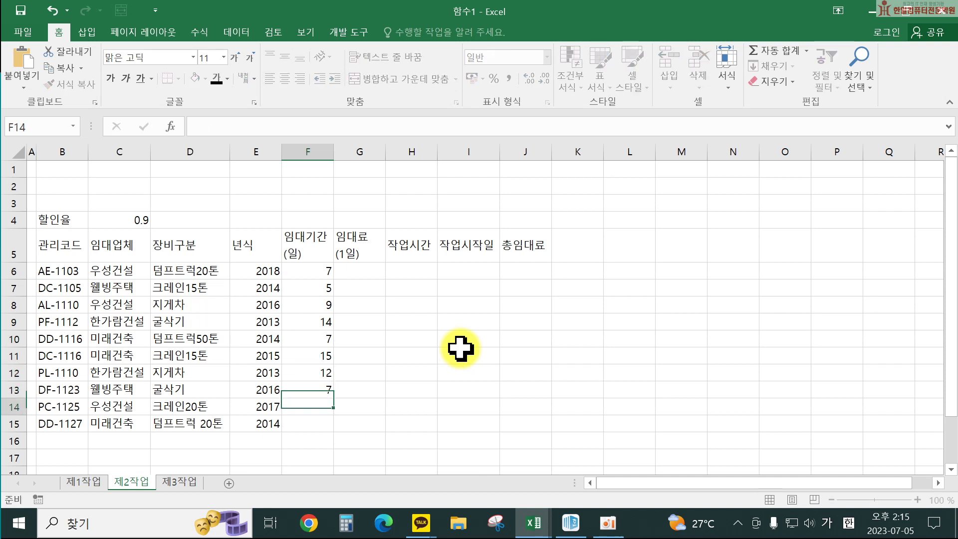
{"action": "type", "text": "14"}
{"action": "key", "text": "Return"}
{"action": "type", "text": "12"}
{"action": "key", "text": "Return"}
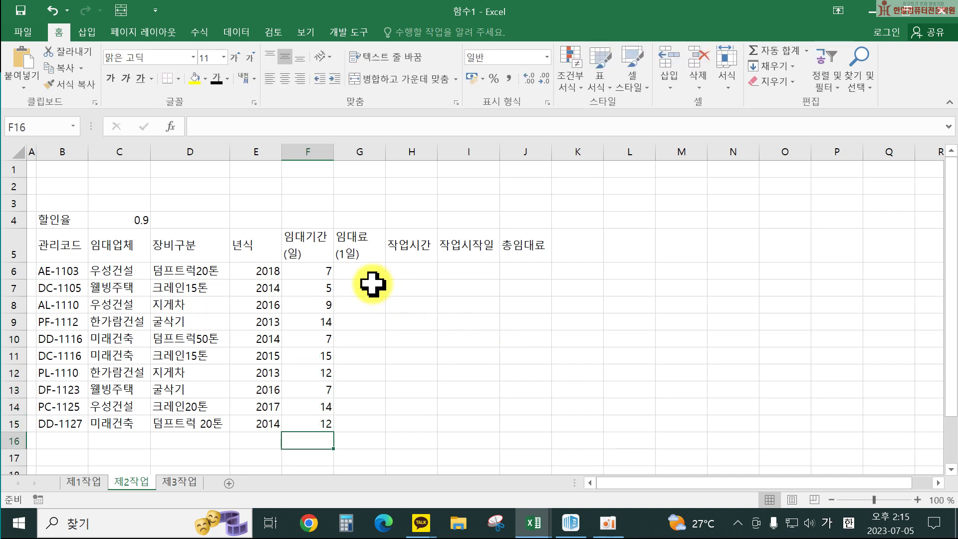
Step: Enter the daily rental fees 465000 in G6 and 355000 in G7
{"action": "left_click", "coordinate": [350, 269]}
{"action": "type", "text": "465000"}
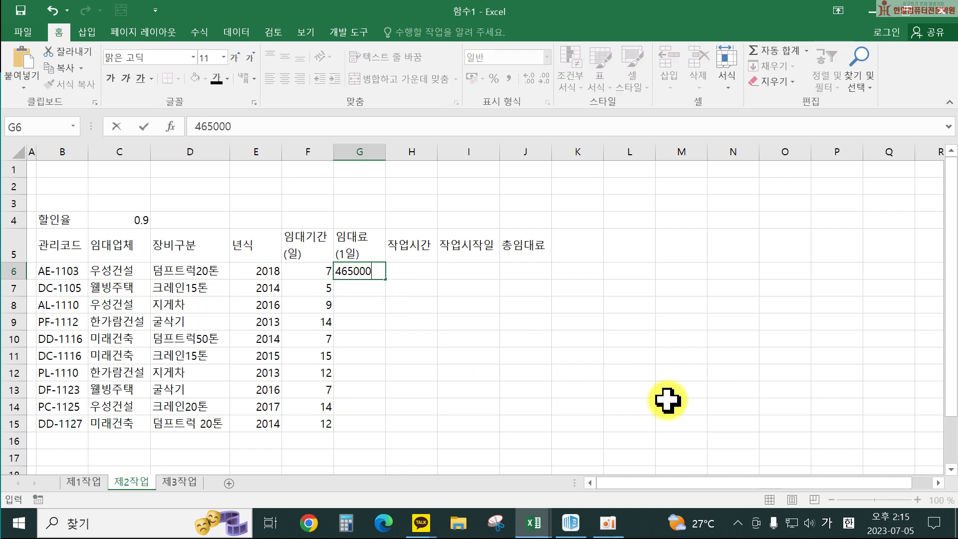
{"action": "key", "text": "Return"}
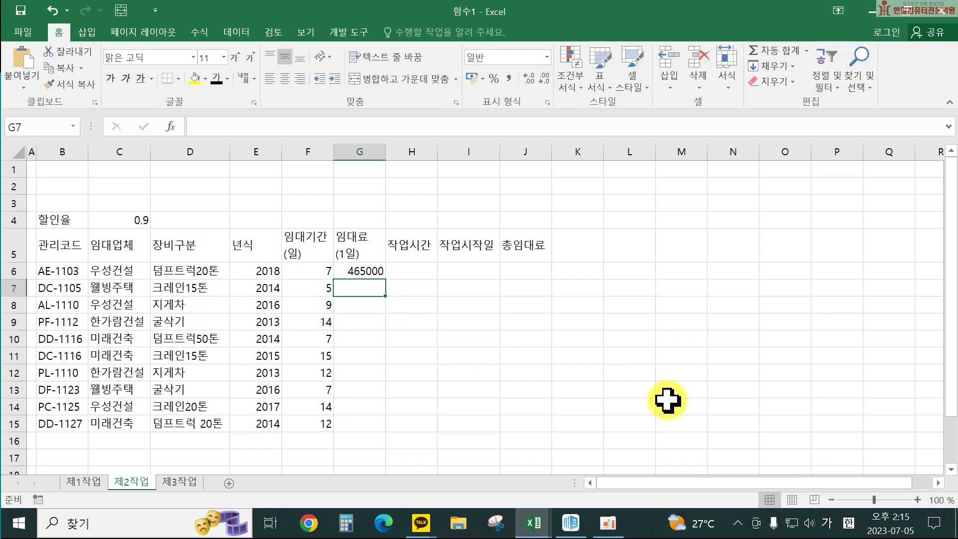
{"action": "type", "text": "35500"}
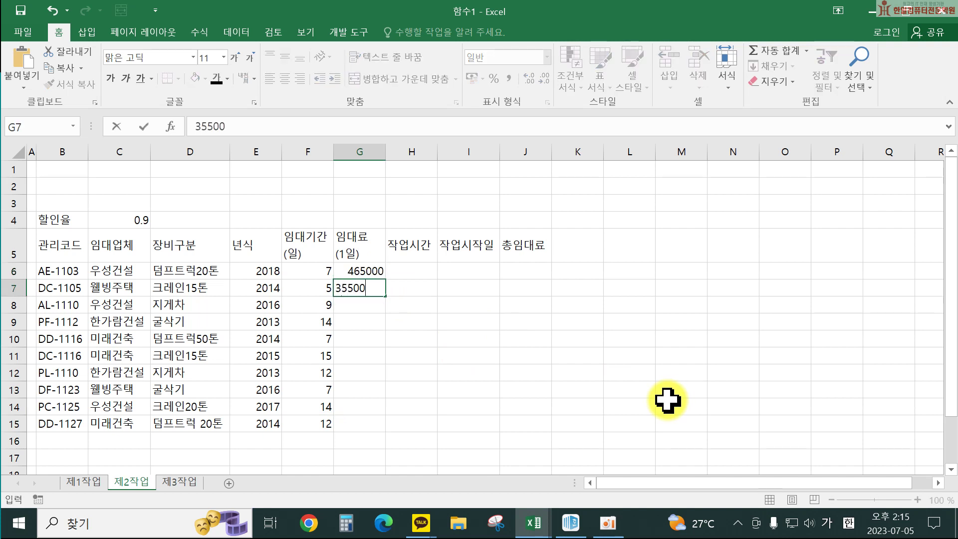
{"action": "type", "text": "0"}
{"action": "key", "text": "Return"}
Step: Enter the daily rental fees 330000, 255000 and 635000 in cells G8 to G10
{"action": "type", "text": "330"}
{"action": "key", "text": "Return"}
{"action": "type", "text": "2"}
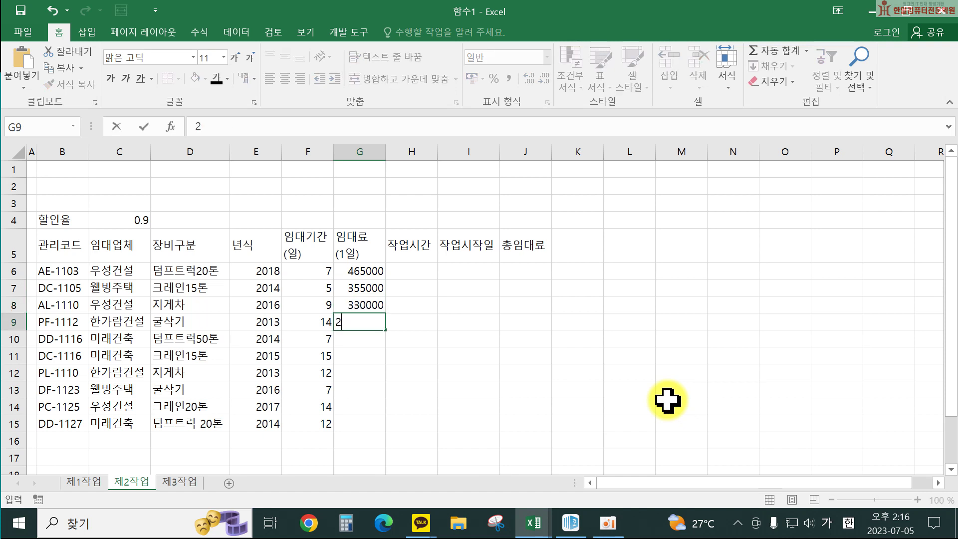
{"action": "type", "text": "55000"}
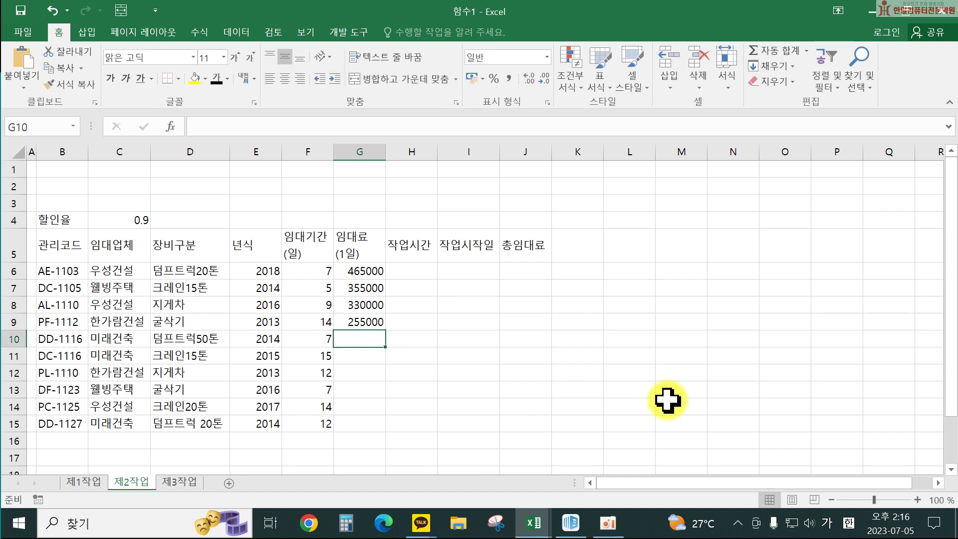
{"action": "type", "text": "635000"}
{"action": "key", "text": "Return"}
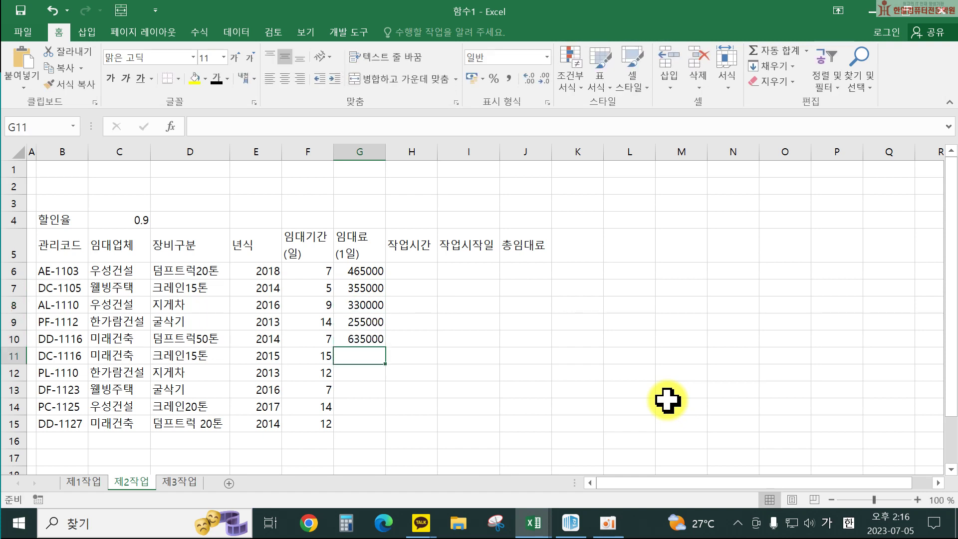
Step: Enter the daily rental fees 385000, 315000 and 285000 in cells G11 to G13
{"action": "type", "text": "385000"}
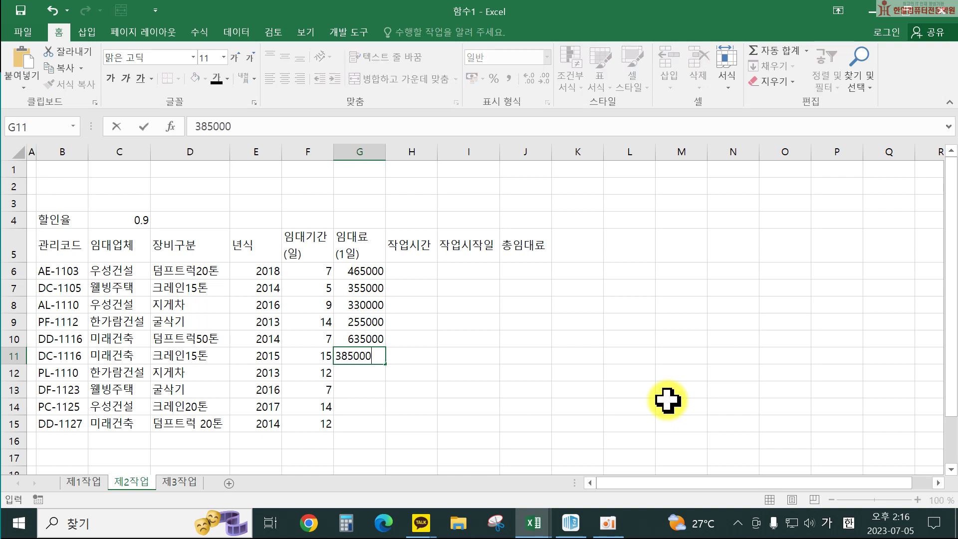
{"action": "key", "text": "Return"}
{"action": "type", "text": "315000"}
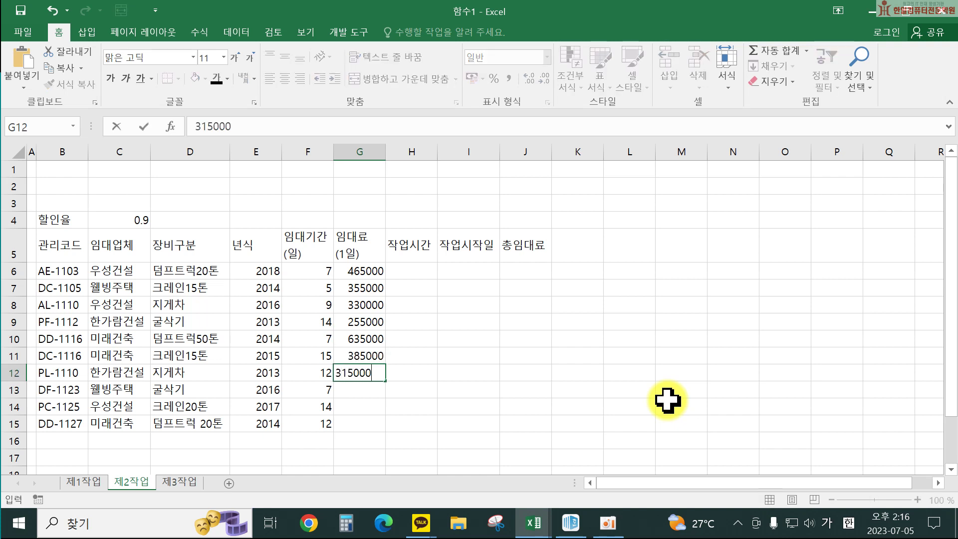
{"action": "key", "text": "Return"}
{"action": "type", "text": "285000"}
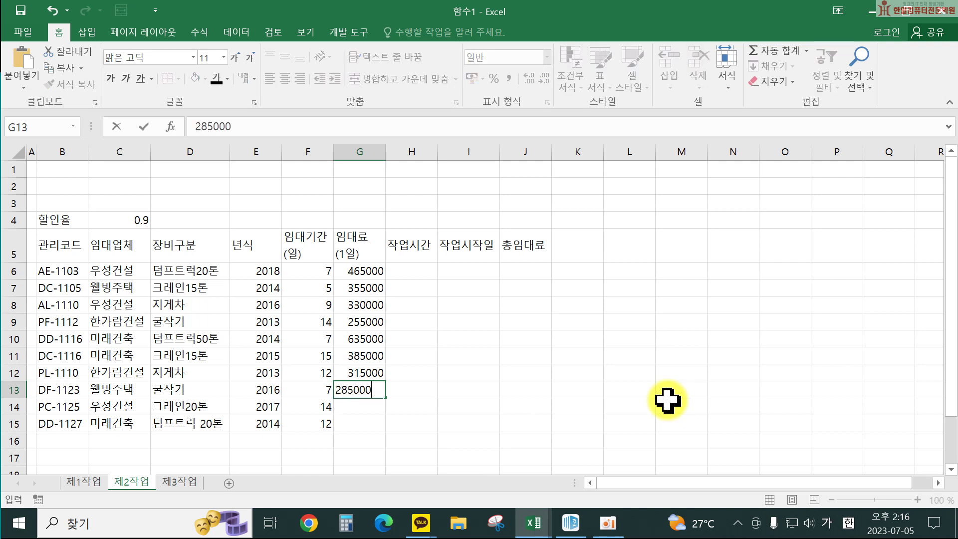
{"action": "key", "text": "Return"}
Step: Enter the daily rental fees 425000 in G14 and 430000 in G15
{"action": "type", "text": "4"}
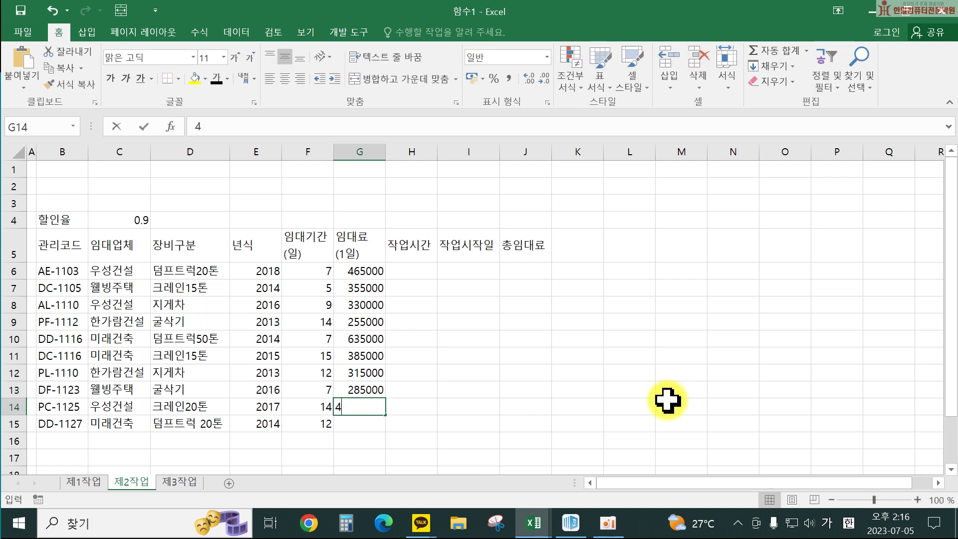
{"action": "type", "text": "25000"}
{"action": "key", "text": "Return"}
{"action": "type", "text": "4"}
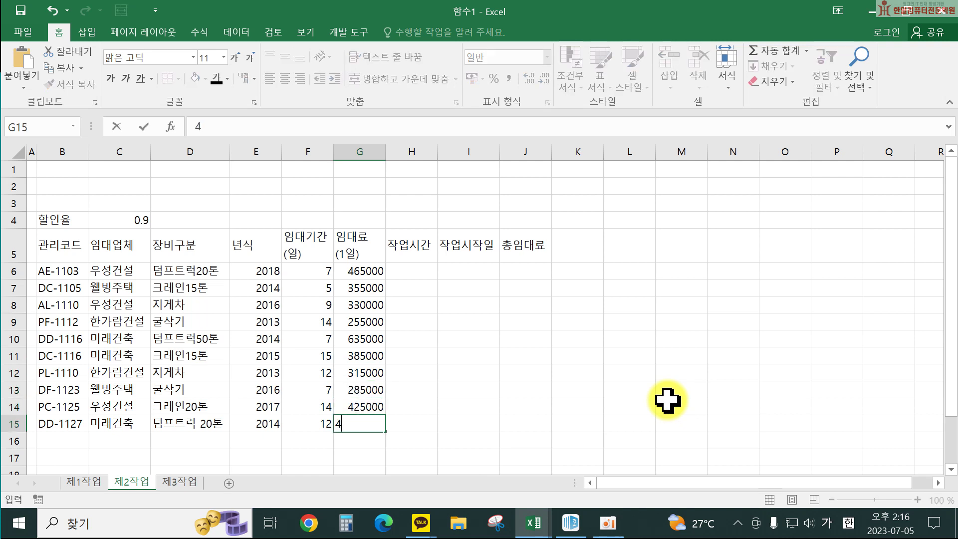
{"action": "type", "text": "30000"}
{"action": "key", "text": "Return"}
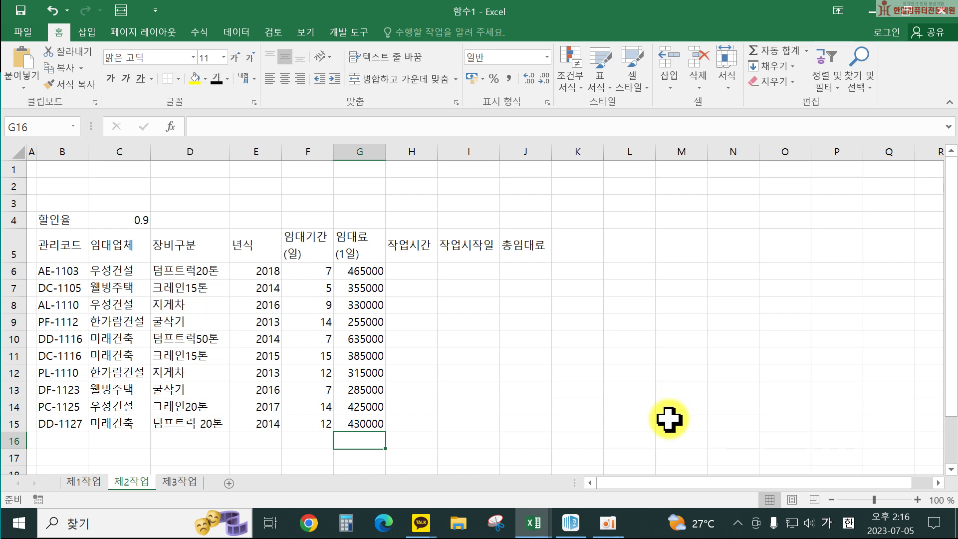
Step: Merge and center B16:D16 and extend the same merge to B17:D17 below the table
{"action": "scroll", "coordinate": [278, 417], "scroll_direction": "down", "scroll_amount": 1}
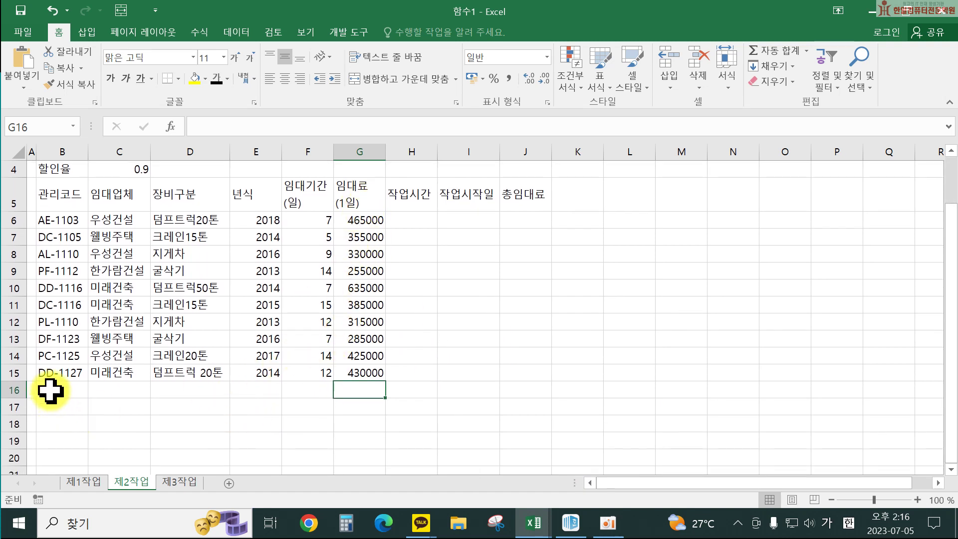
{"action": "left_click_drag", "start_coordinate": [49, 391], "coordinate": [230, 406]}
{"action": "left_click", "coordinate": [434, 80]}
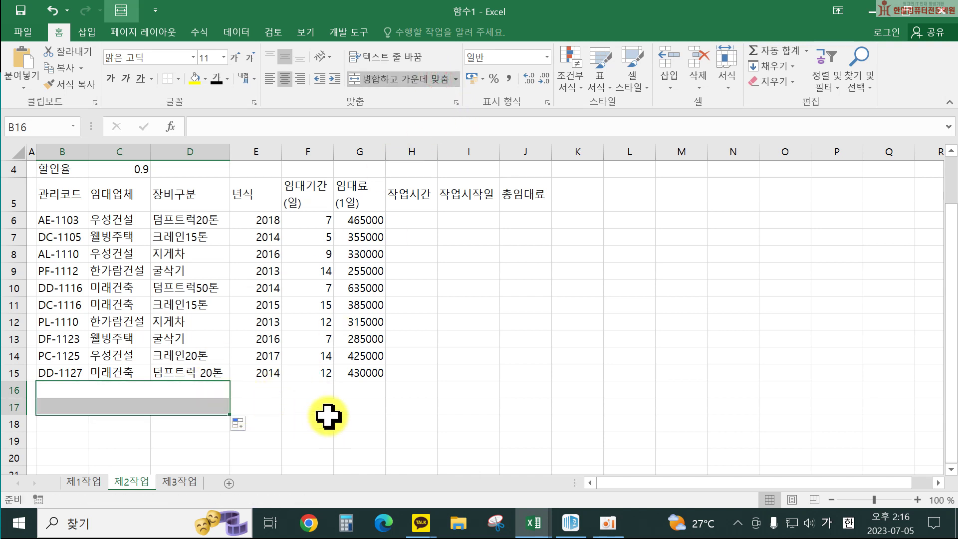
Step: Merge and center the ranges F16:F17 and G16:J16 below the table
{"action": "left_click_drag", "start_coordinate": [317, 388], "coordinate": [317, 406]}
{"action": "left_click", "coordinate": [394, 78]}
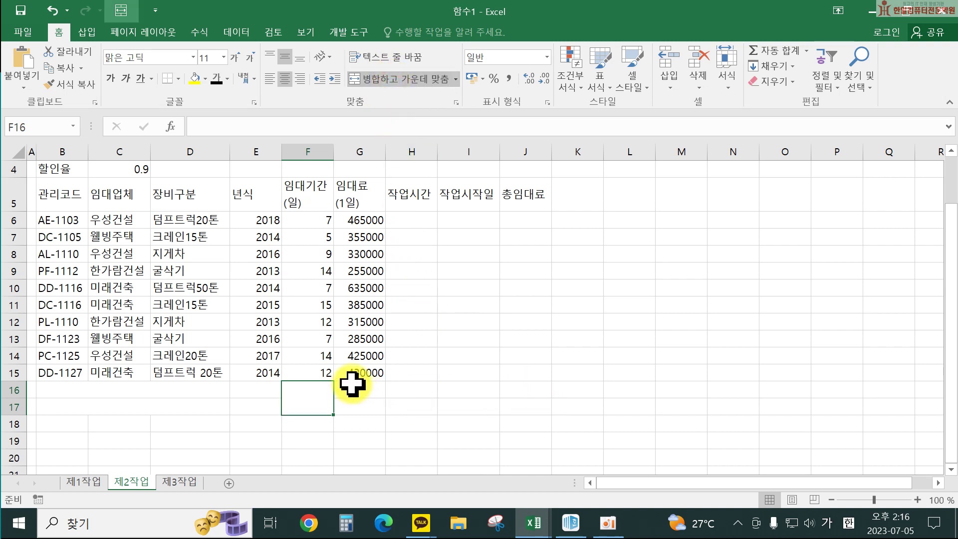
{"action": "left_click_drag", "start_coordinate": [349, 387], "coordinate": [518, 382]}
{"action": "left_click", "coordinate": [399, 80]}
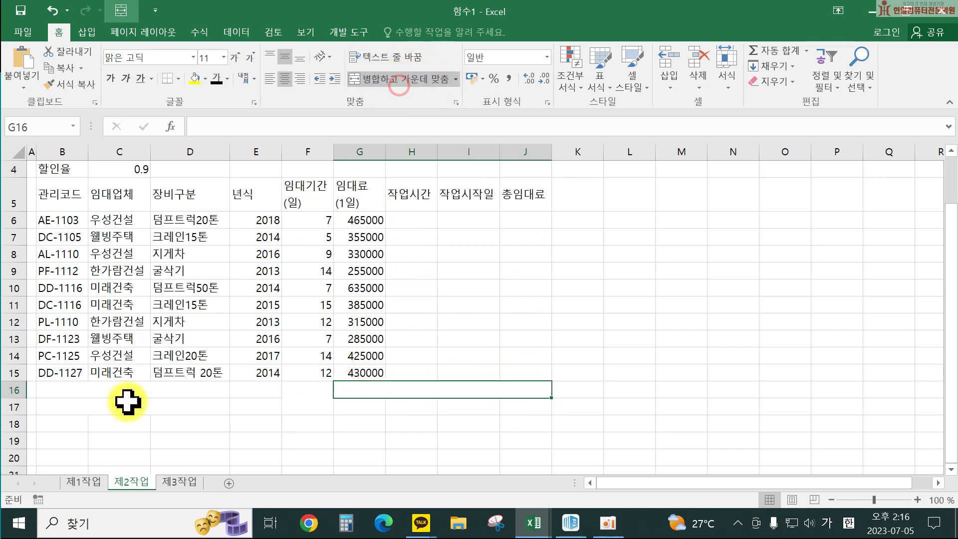
Step: Enter the label "장비 중 덤프트럭이 차지하는 비율" in the merged cell B16:D16
{"action": "left_click", "coordinate": [60, 388]}
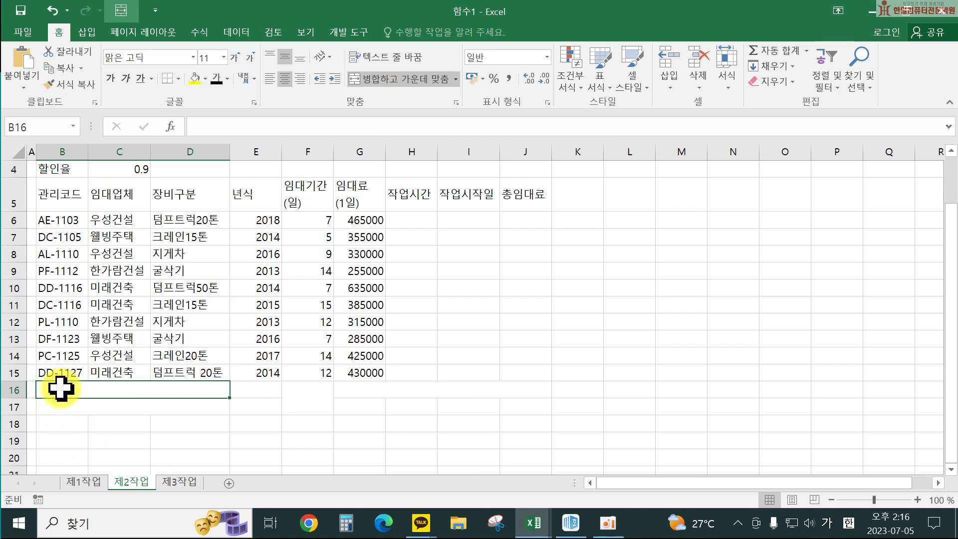
{"action": "type", "text": "장비 중 덤프"}
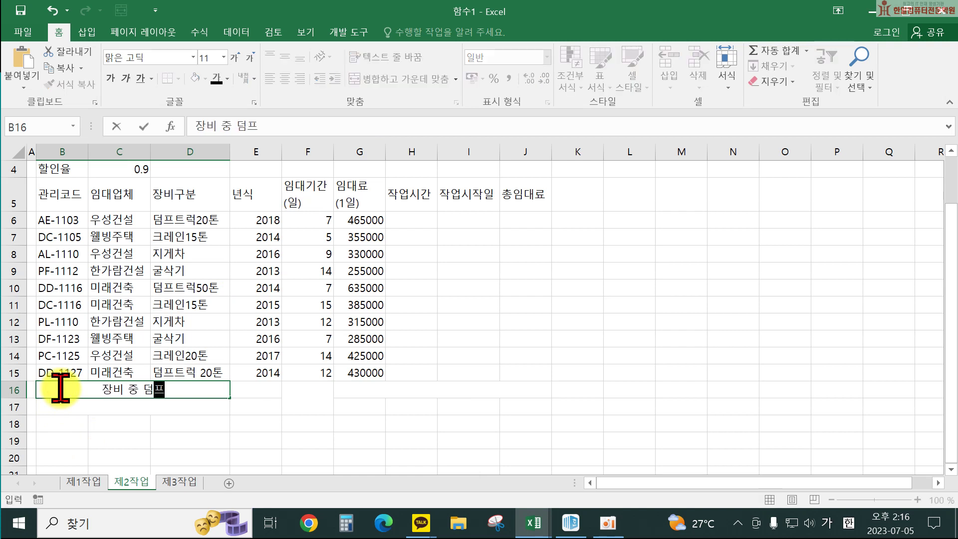
{"action": "type", "text": "트러럭이 차지하는"}
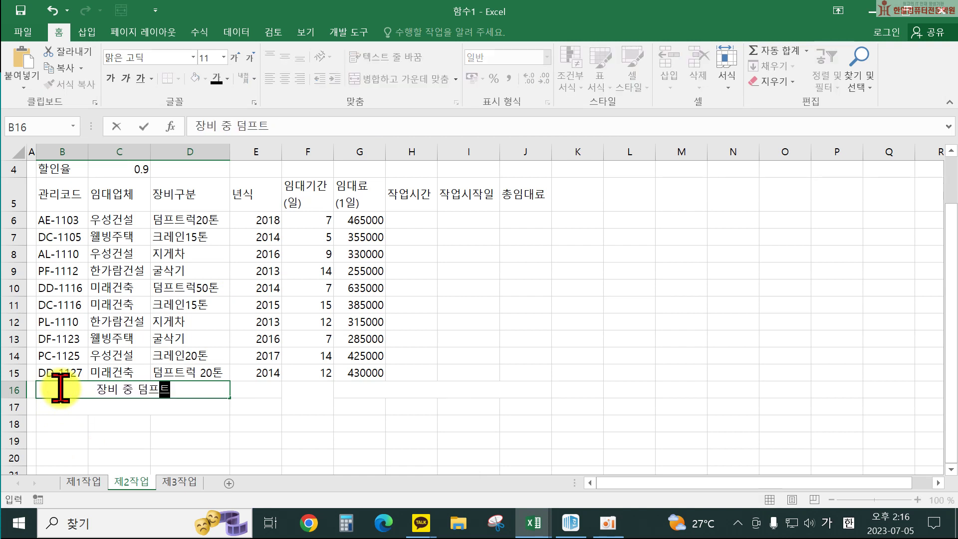
{"action": "type", "text": " 비율"}
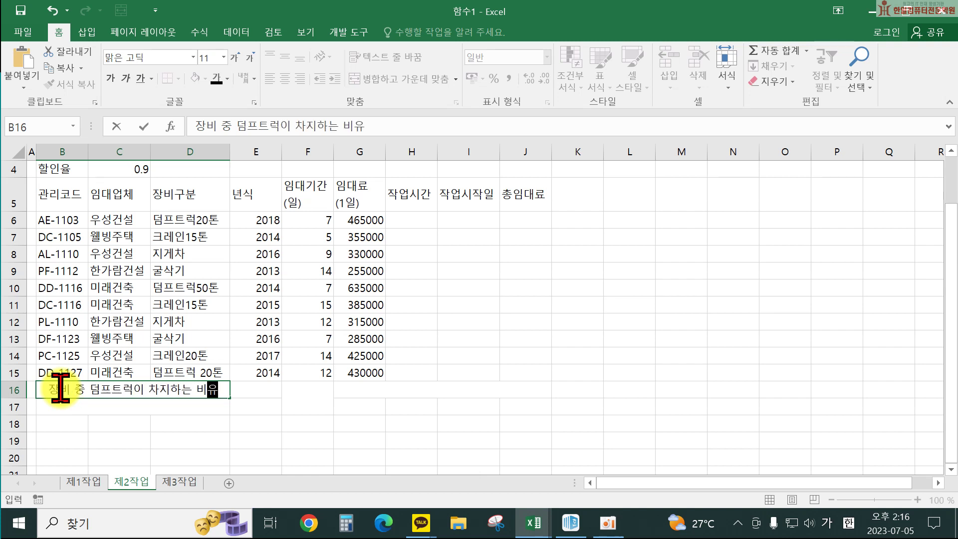
{"action": "key", "text": "Return"}
Step: Enter the label "우성건설의 평균 임대기간" in the merged cell B17:D17
{"action": "type", "text": "우성건설의 평균 음"}
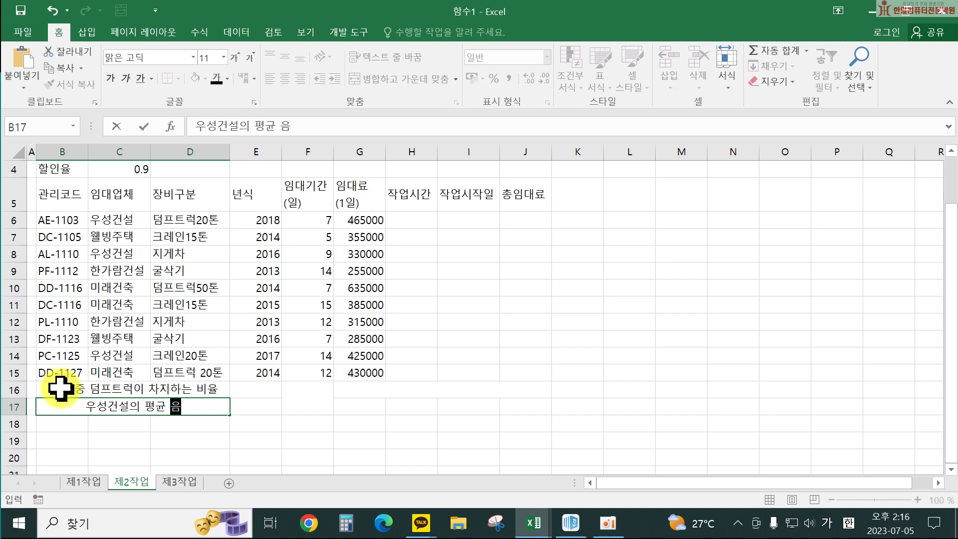
{"action": "key", "text": "BackSpace"}
{"action": "type", "text": "임대기간"}
{"action": "key", "text": "Tab"}
Step: Enter the heading "관리코드별 임대료(일)조회" in the merged cell G16:J16
{"action": "key", "text": "Tab"}
{"action": "key", "text": "Tab"}
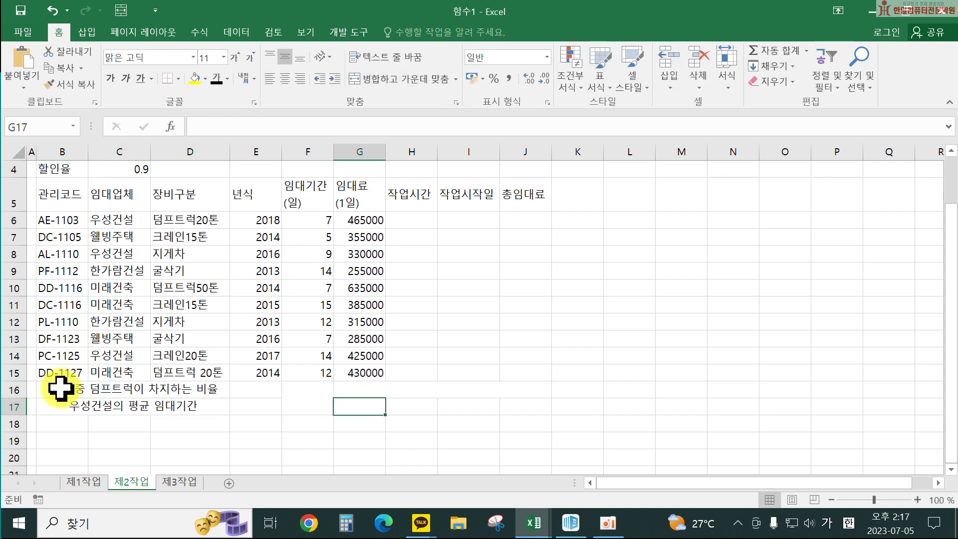
{"action": "key", "text": "Up"}
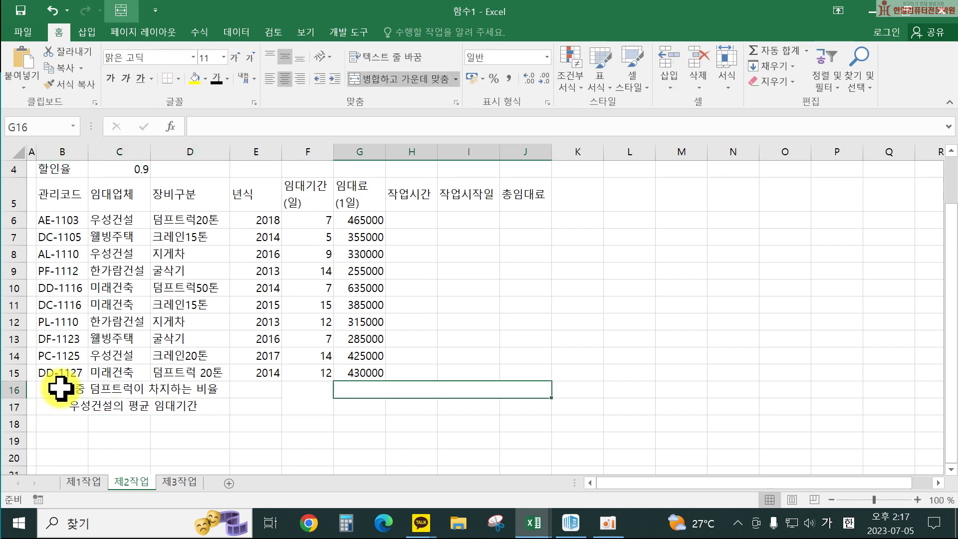
{"action": "type", "text": "관리코드별 임대료"}
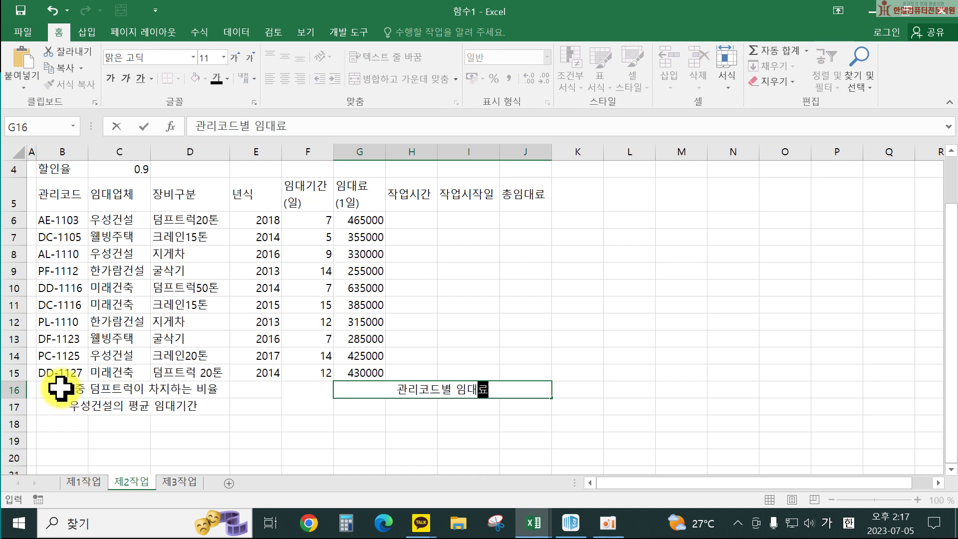
{"action": "type", "text": "(일)종"}
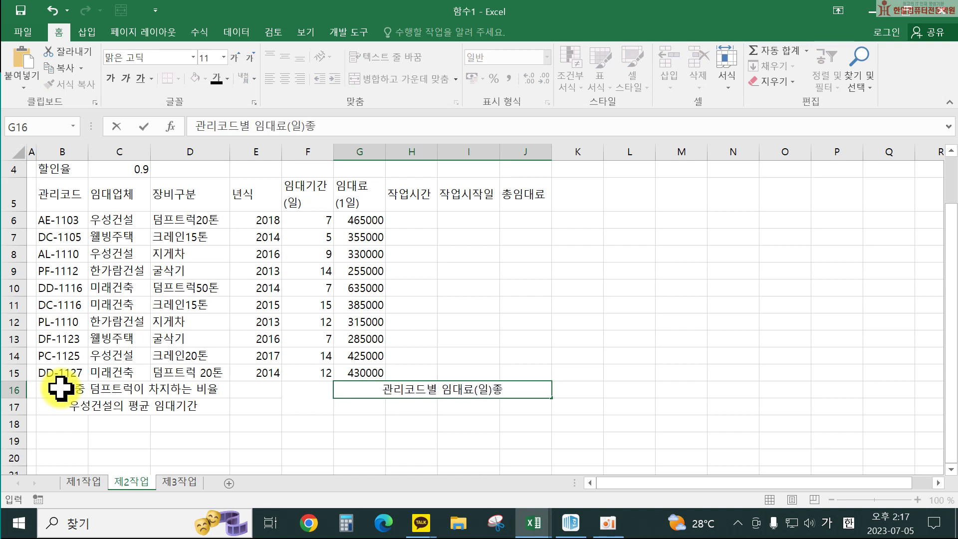
{"action": "key", "text": "BackSpace"}
{"action": "type", "text": "조회"}
{"action": "key", "text": "Return"}
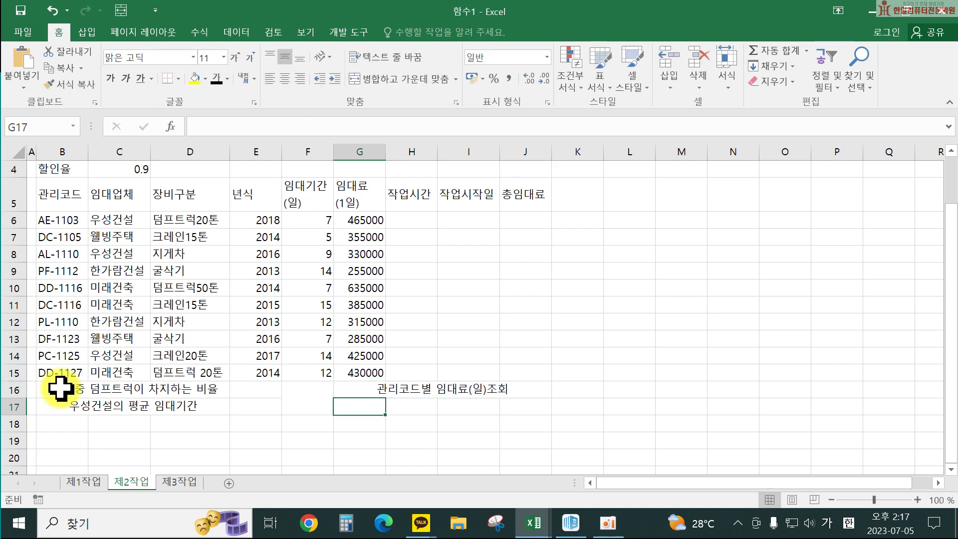
{"action": "type", "text": "관리코드별 임대료(일)조회"}
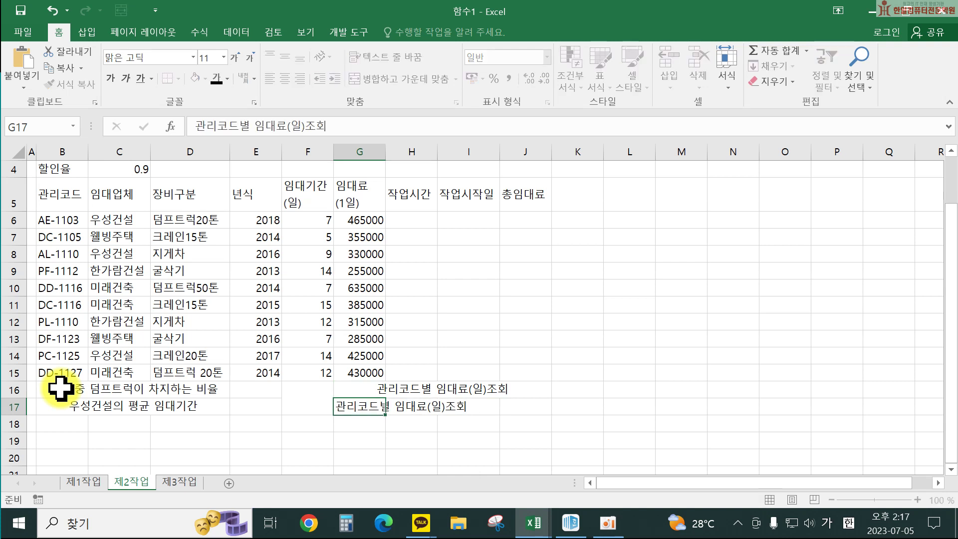
{"action": "key", "text": "Tab"}
{"action": "key", "text": "Left"}
Step: Enter the label "관리코드" in cell G17
{"action": "type", "text": "관리코드별"}
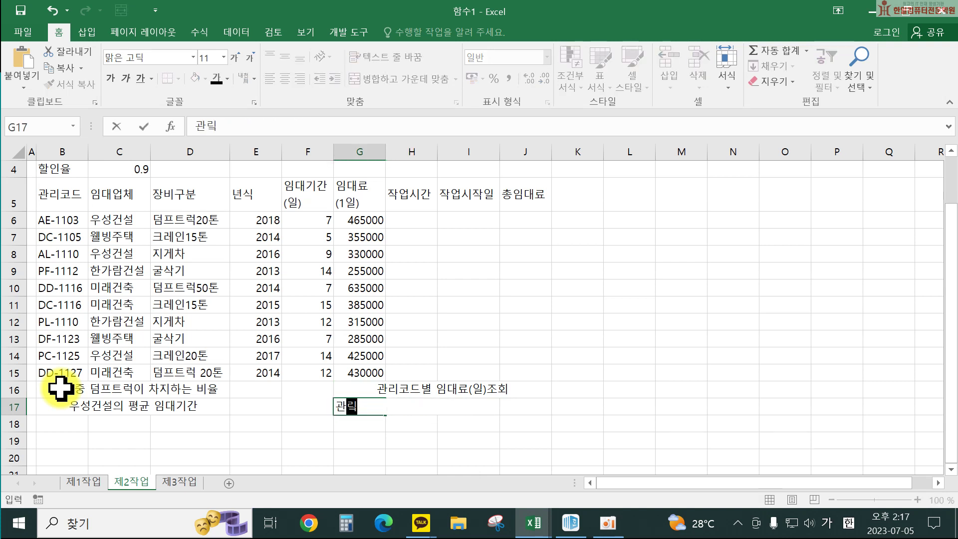
{"action": "key", "text": "BackSpace"}
{"action": "key", "text": "BackSpace"}
{"action": "key", "text": "Tab"}
{"action": "key", "text": "Left"}
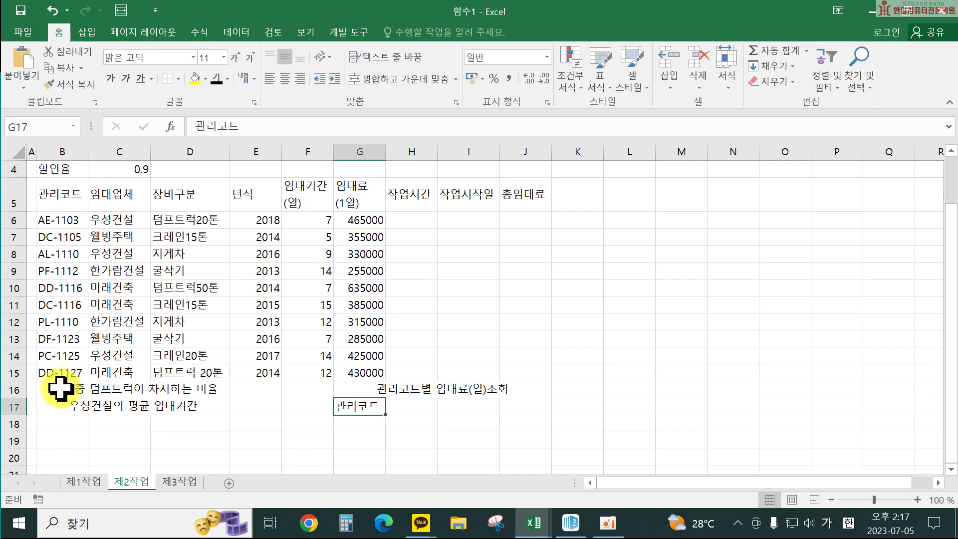
{"action": "double_click", "coordinate": [369, 405]}
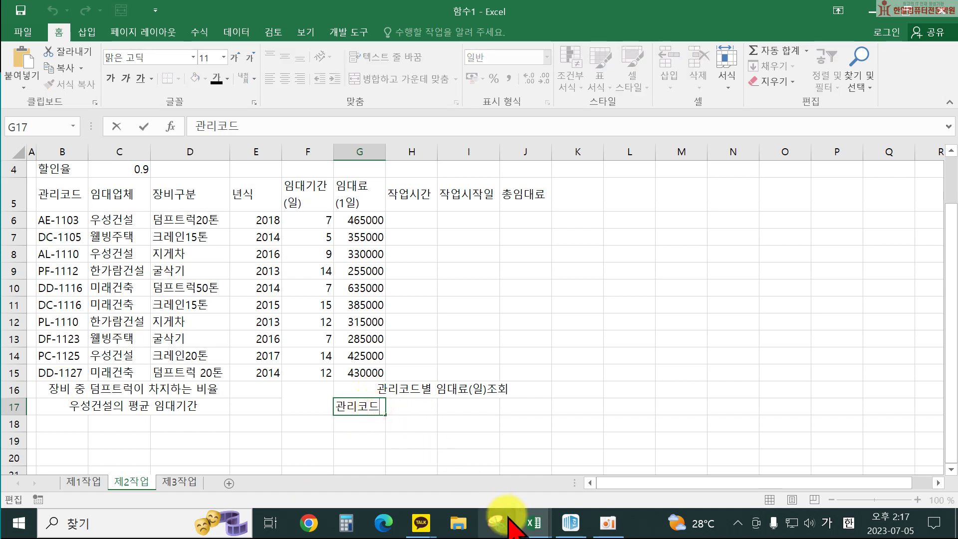
{"action": "key", "text": "Return"}
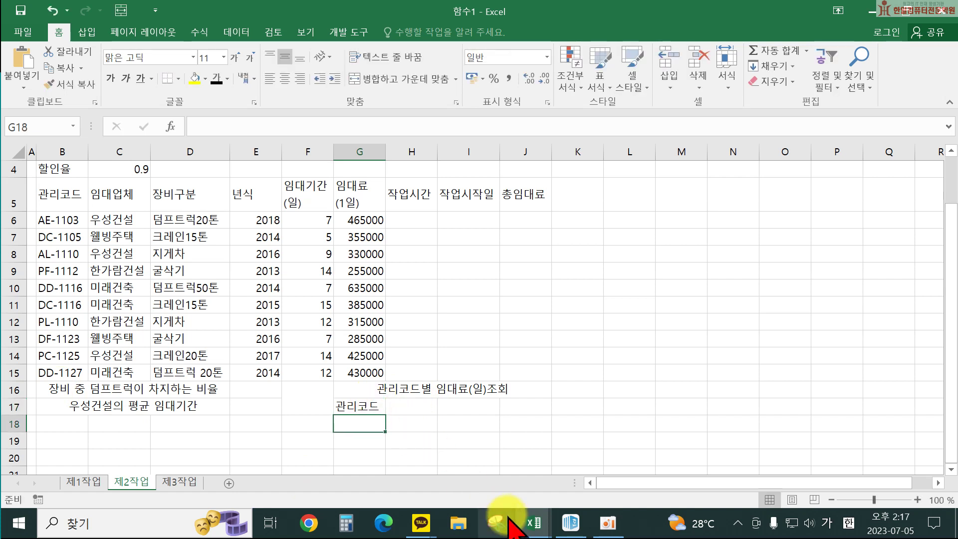
Step: Enter the label "임대료(1일)" in cell I17
{"action": "key", "text": "Right"}
{"action": "key", "text": "Right"}
{"action": "key", "text": "Up"}
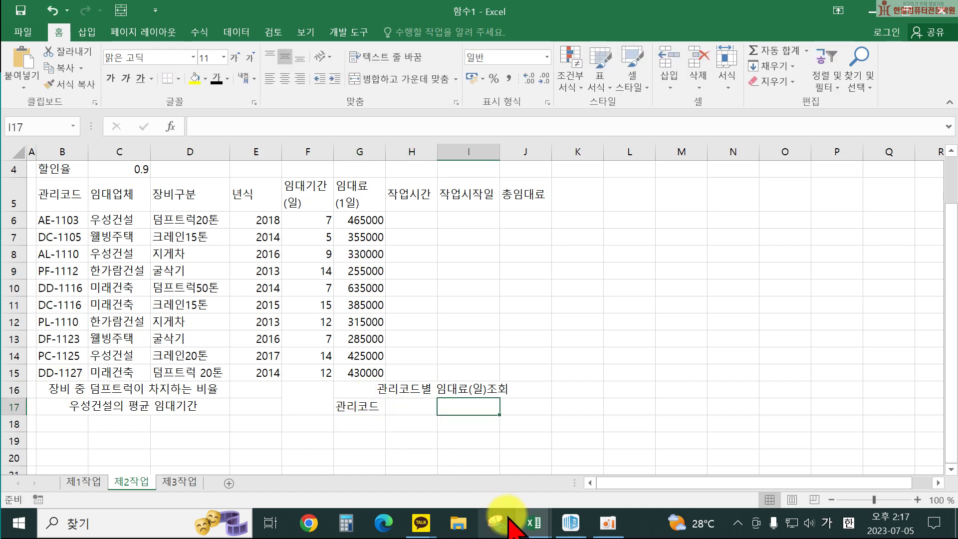
{"action": "type", "text": "임대료"}
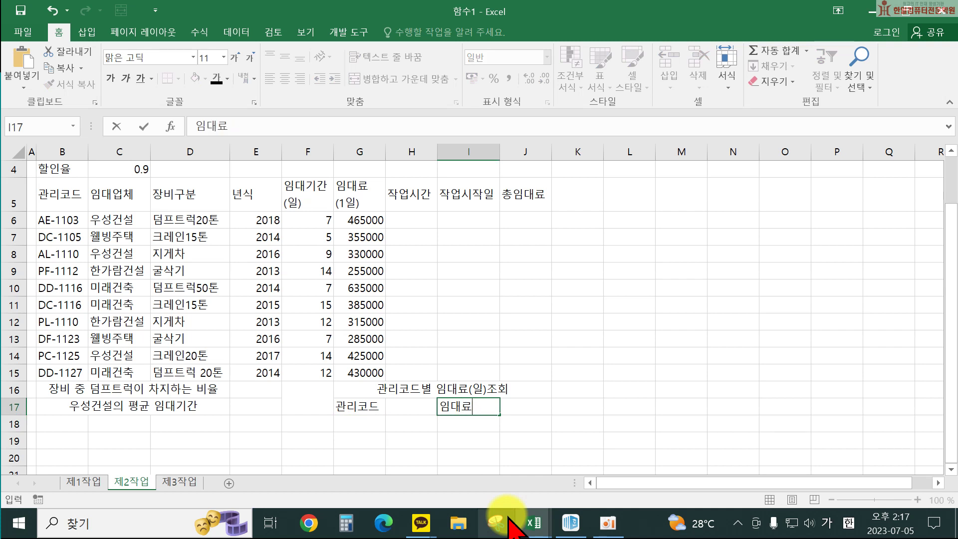
{"action": "type", "text": " 11일)"}
{"action": "key", "text": "Return"}
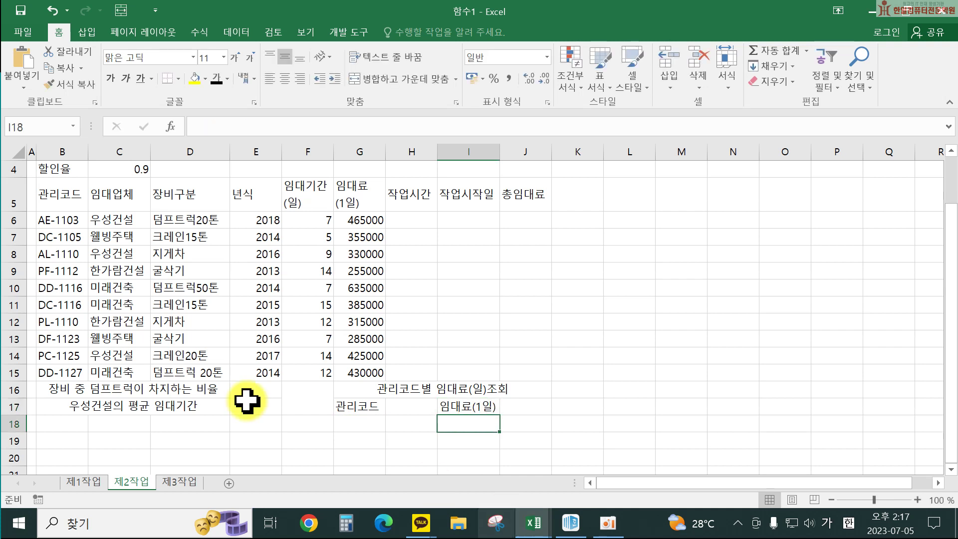
Step: Apply all borders to the table range B5:J17 and to the discount-rate cells B4:C4
{"action": "left_click_drag", "start_coordinate": [61, 185], "coordinate": [523, 387]}
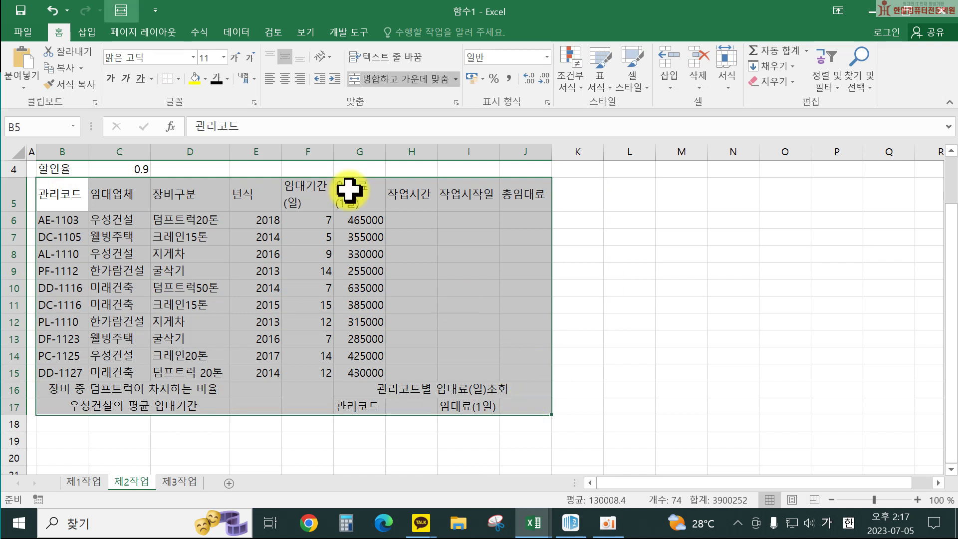
{"action": "left_click", "coordinate": [178, 78]}
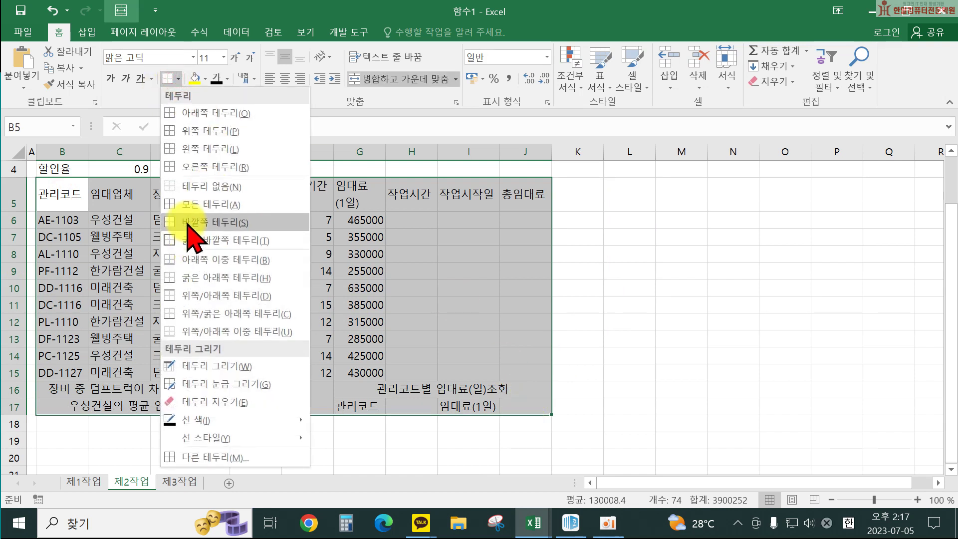
{"action": "left_click", "coordinate": [185, 201]}
{"action": "left_click", "coordinate": [137, 171]}
{"action": "left_click_drag", "start_coordinate": [43, 169], "coordinate": [124, 170]}
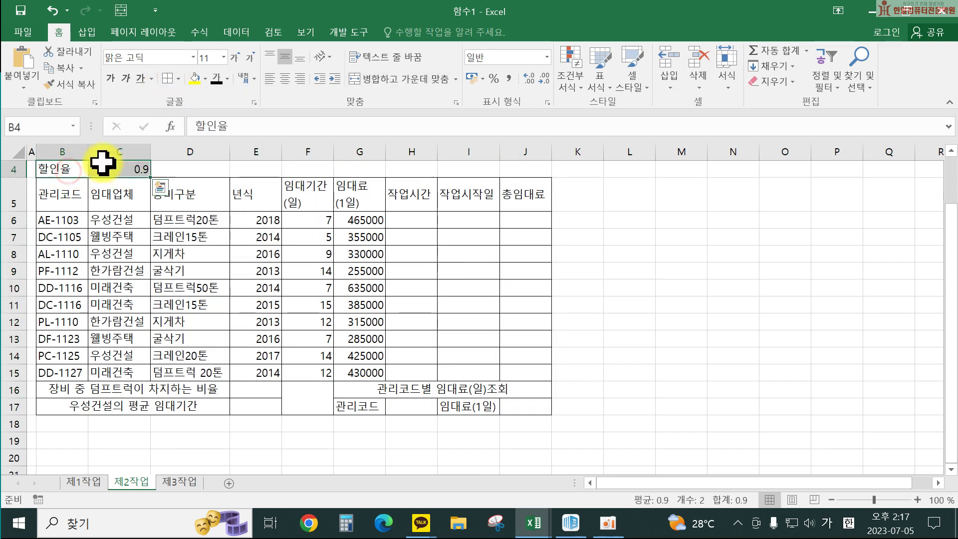
Step: Add both diagonal borders to the merged cell F16:F17 so that it is crossed out with an X
{"action": "left_click", "coordinate": [319, 412]}
{"action": "right_click", "coordinate": [319, 412]}
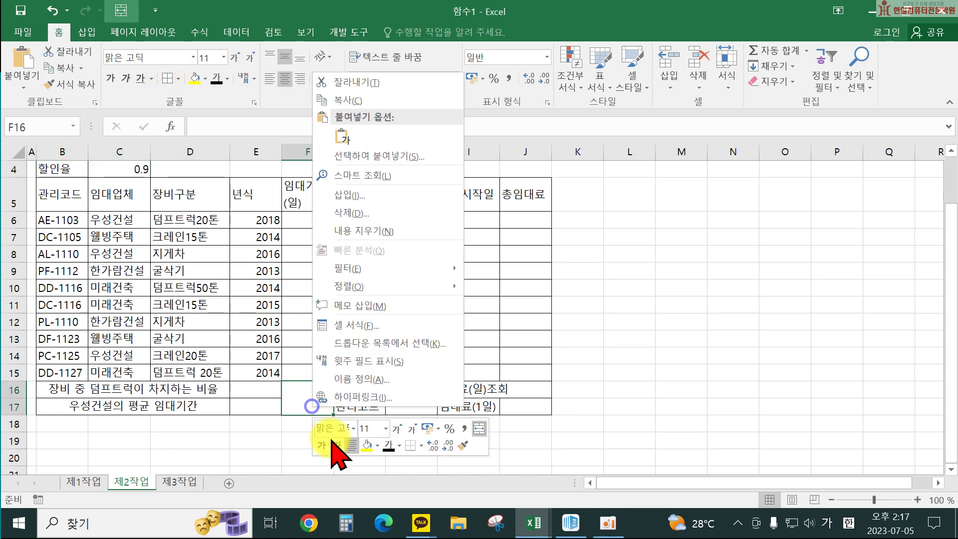
{"action": "left_click", "coordinate": [355, 322]}
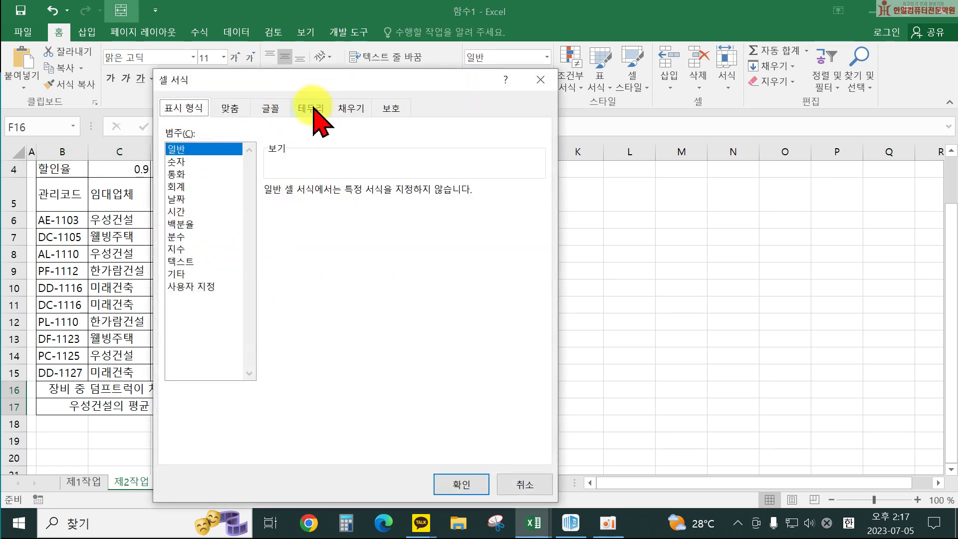
{"action": "left_click", "coordinate": [311, 106]}
{"action": "left_click", "coordinate": [283, 332]}
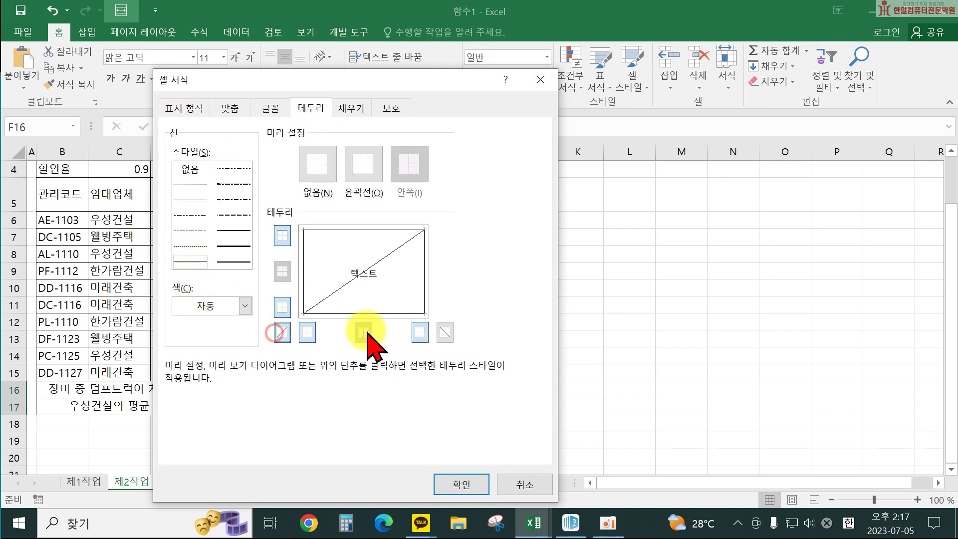
{"action": "left_click", "coordinate": [441, 332]}
{"action": "left_click", "coordinate": [462, 484]}
{"action": "left_click", "coordinate": [571, 419]}
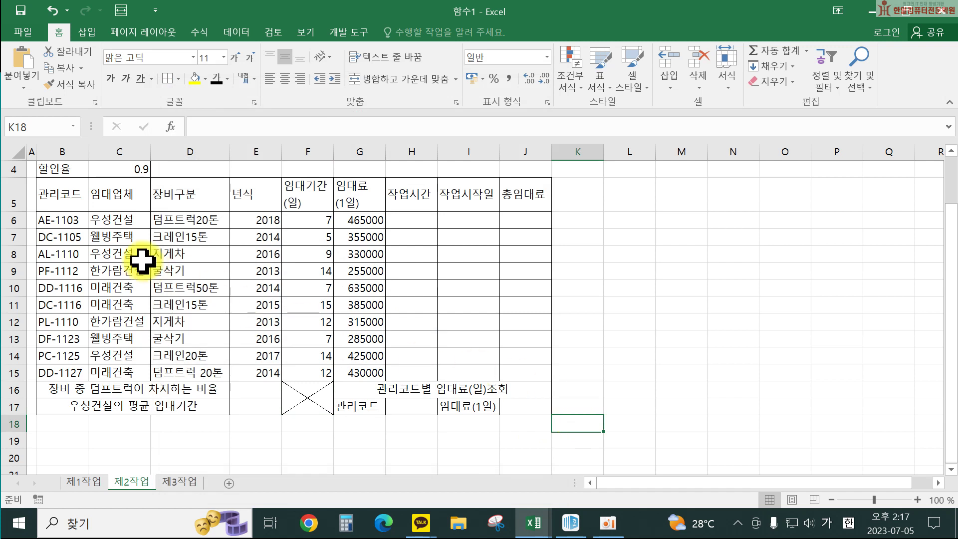
Step: Center the contents of the header row B5:J5, cell B4, the range B6:D17 and the labels in G17 and I17
{"action": "left_click_drag", "start_coordinate": [56, 192], "coordinate": [515, 190]}
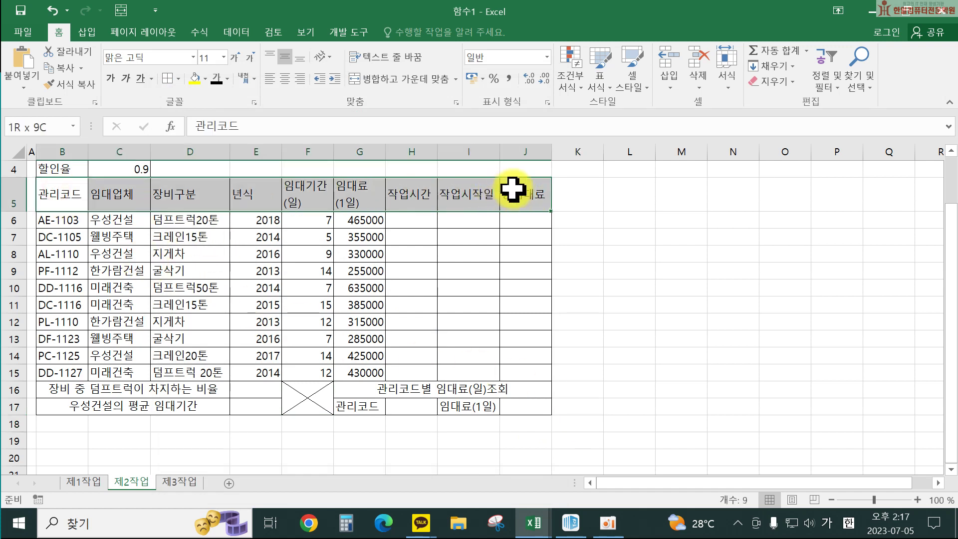
{"action": "left_click", "coordinate": [50, 169], "text": "ctrl"}
{"action": "left_click_drag", "start_coordinate": [65, 225], "coordinate": [225, 399]}
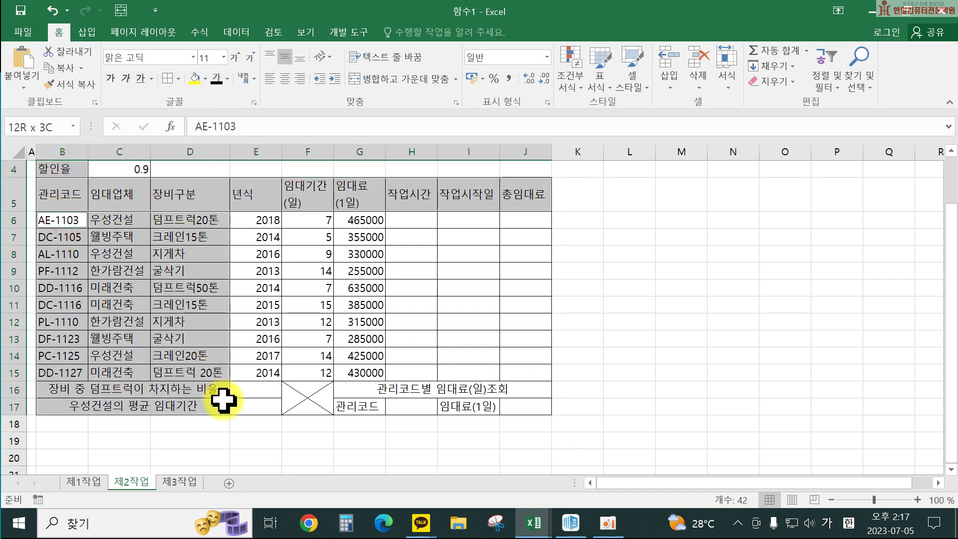
{"action": "left_click", "coordinate": [355, 405], "text": "ctrl"}
{"action": "left_click", "coordinate": [489, 404], "text": "ctrl"}
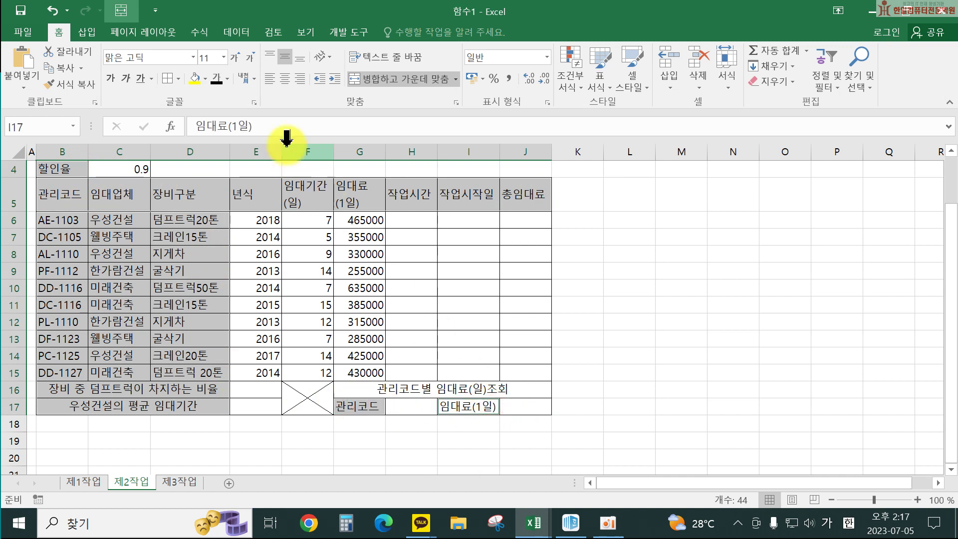
{"action": "left_click", "coordinate": [285, 79]}
{"action": "left_click", "coordinate": [474, 302]}
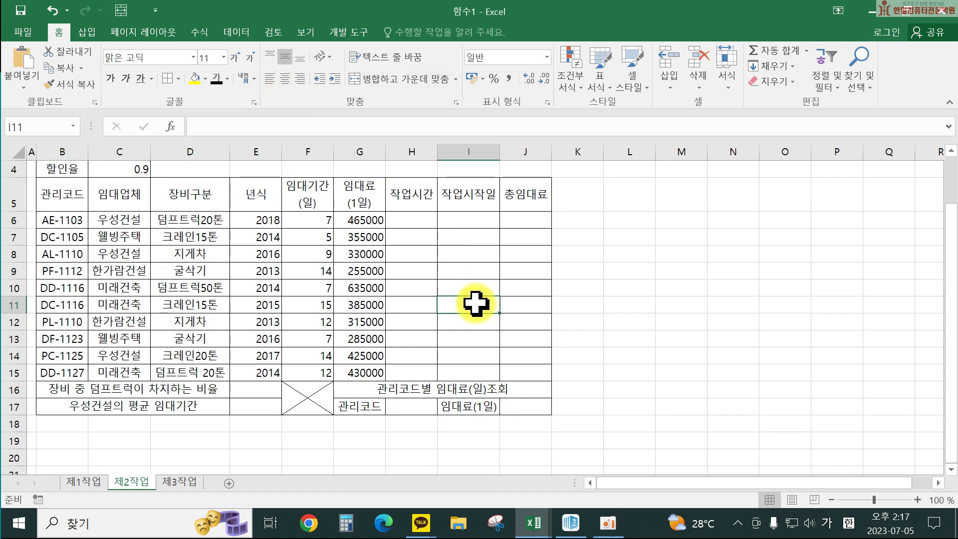
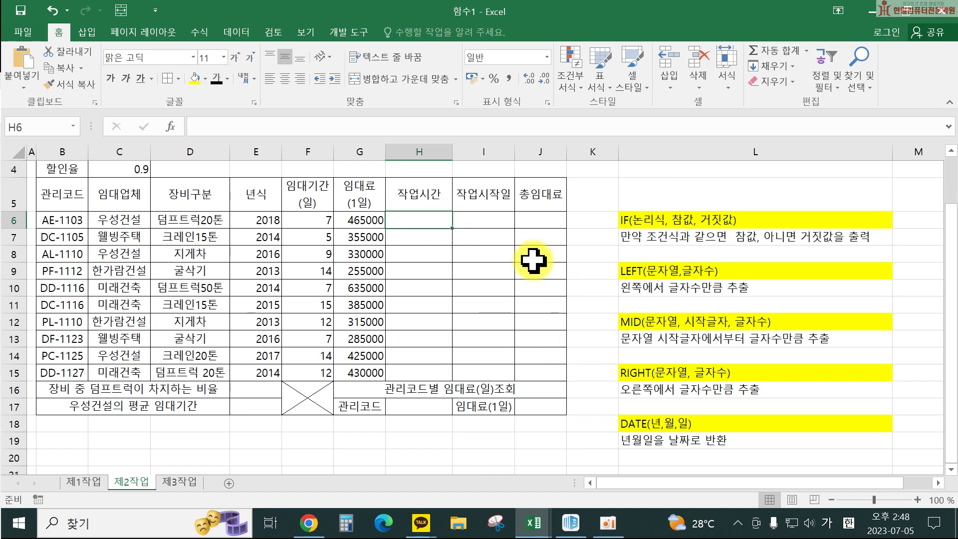
Step: Enter =LEFT(B6,1) in cell H6 and fill it down the 작업시간 column to H15
{"action": "type", "text": "="}
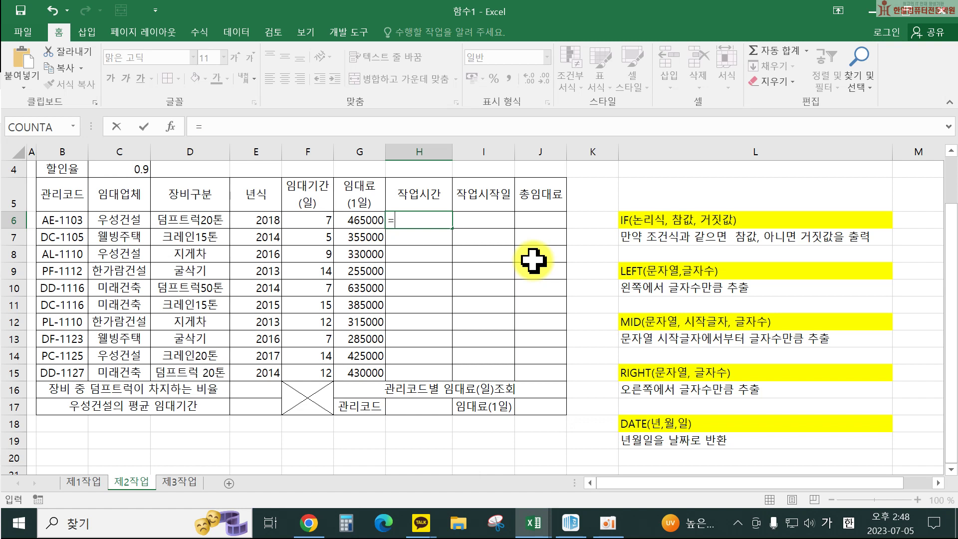
{"action": "type", "text": "le"}
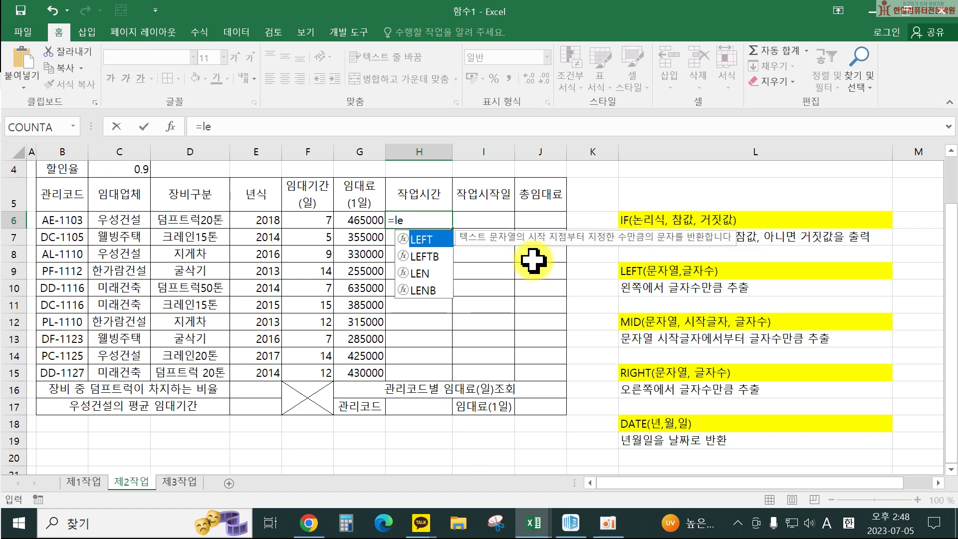
{"action": "key", "text": "Tab"}
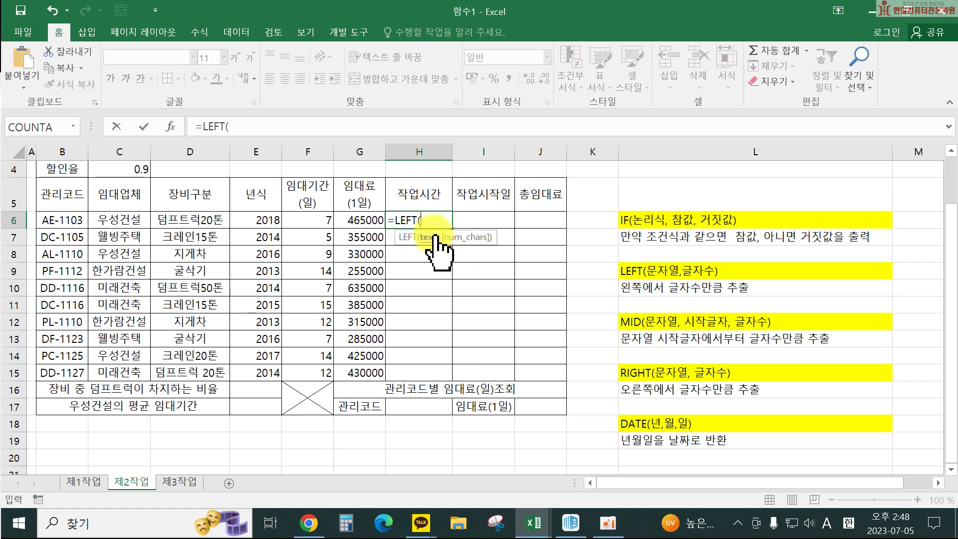
{"action": "left_click", "coordinate": [65, 220]}
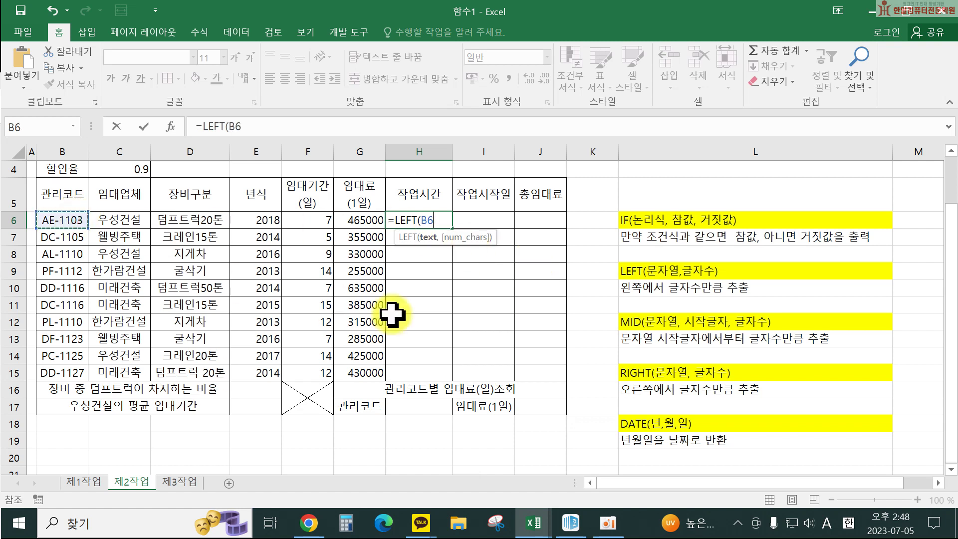
{"action": "type", "text": ",1"}
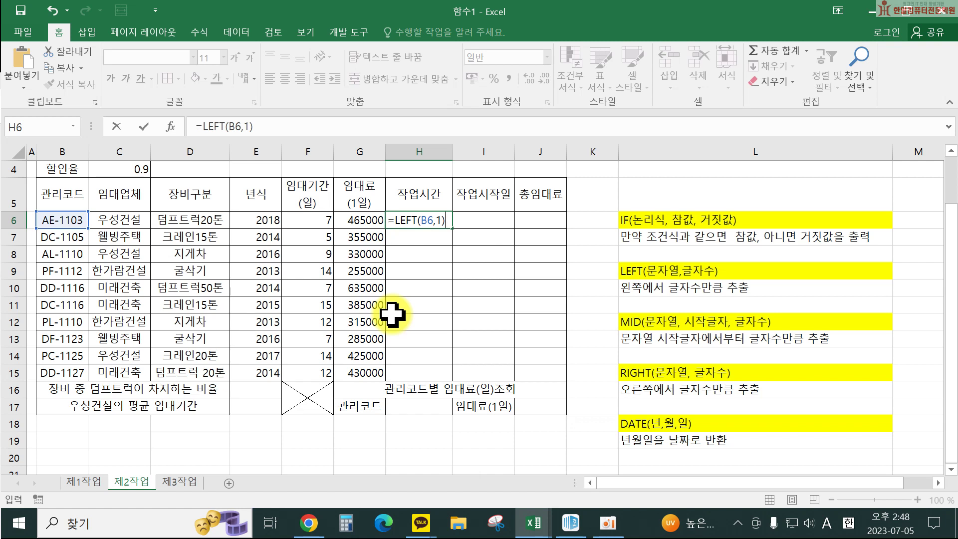
{"action": "key", "text": "Return"}
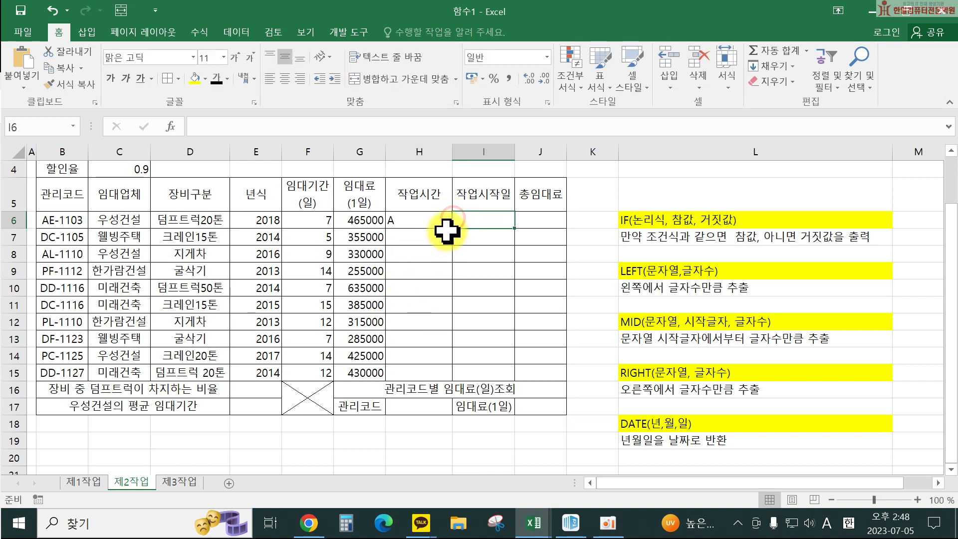
{"action": "left_click", "coordinate": [441, 223]}
{"action": "left_click_drag", "start_coordinate": [452, 228], "coordinate": [453, 378]}
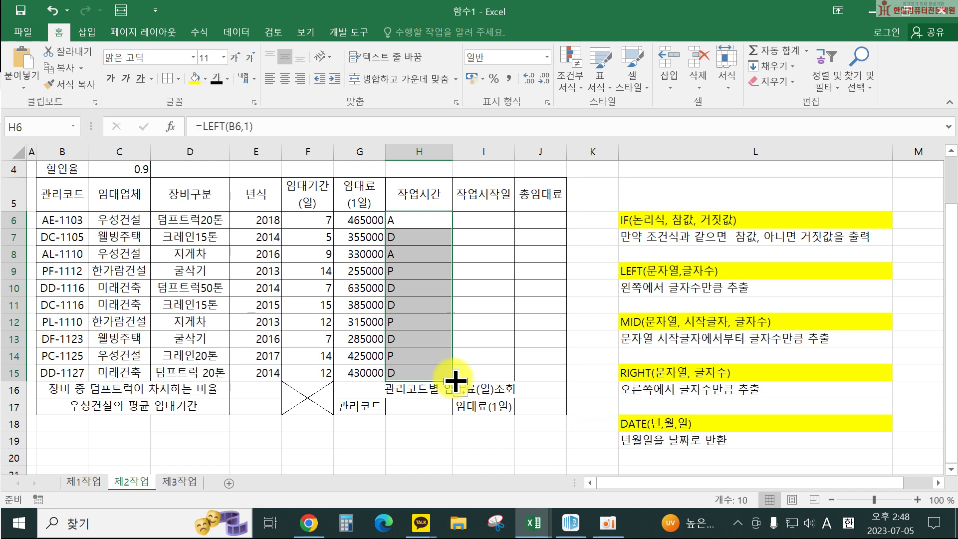
Step: Wrap the LEFT formula in H6 in an IF that returns "오전" when the extracted character equals "A"
{"action": "left_click", "coordinate": [396, 219]}
{"action": "double_click", "coordinate": [395, 220]}
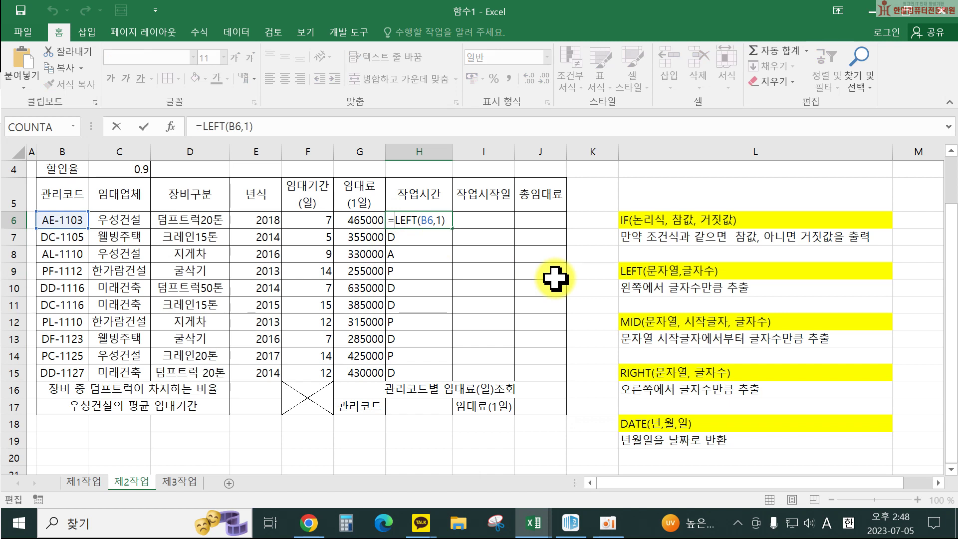
{"action": "type", "text": "if("}
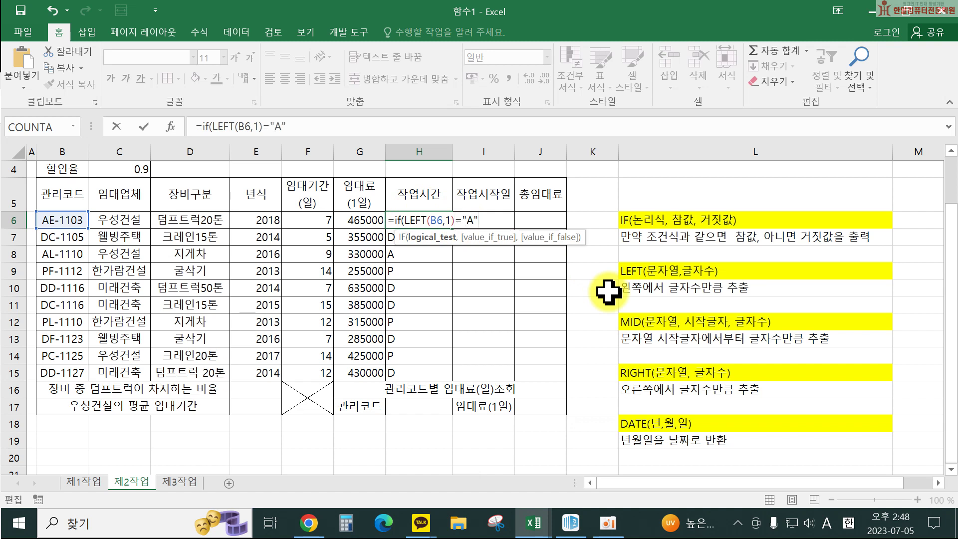
{"action": "type", "text": ","}
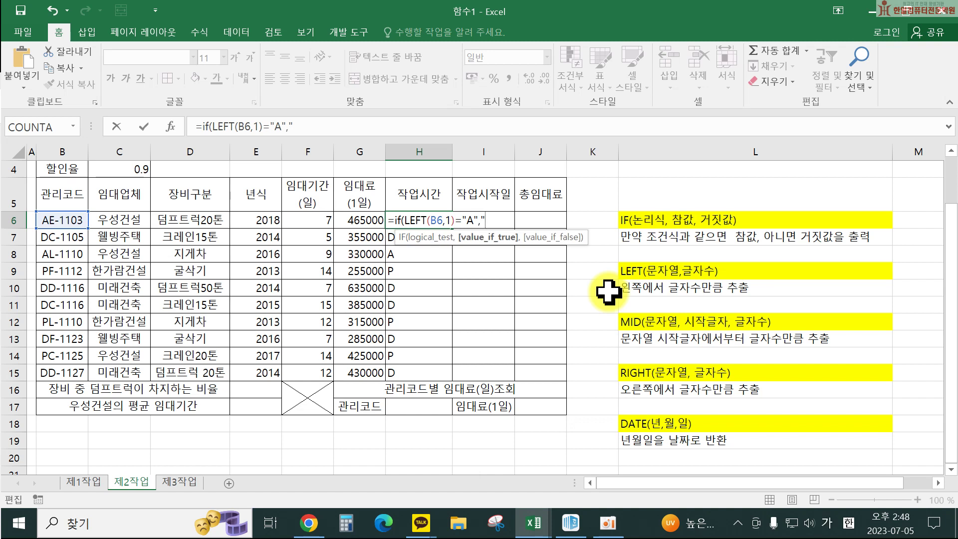
{"action": "type", "text": "\"오전\","}
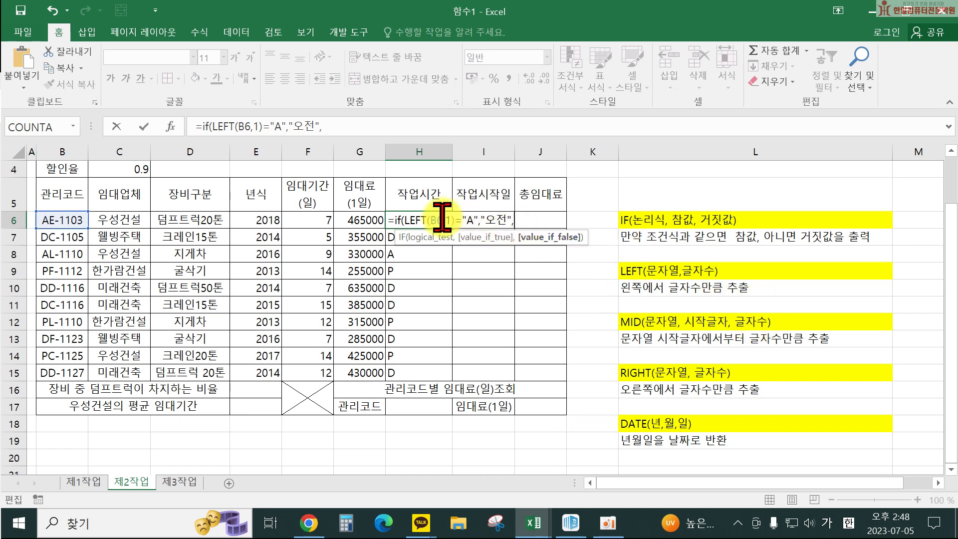
Step: Complete H6 with the nested false value IF(LEFT(B6,1)="P","오후","종일") and fill the finished formula down to H15
{"action": "left_click_drag", "start_coordinate": [394, 220], "coordinate": [457, 221]}
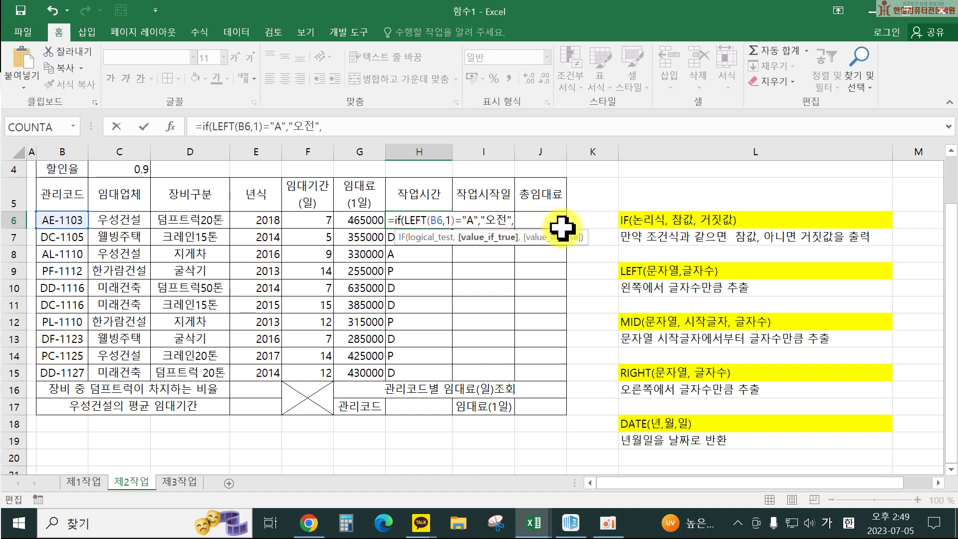
{"action": "type", "text": "if(LEFT(B6,1)="}
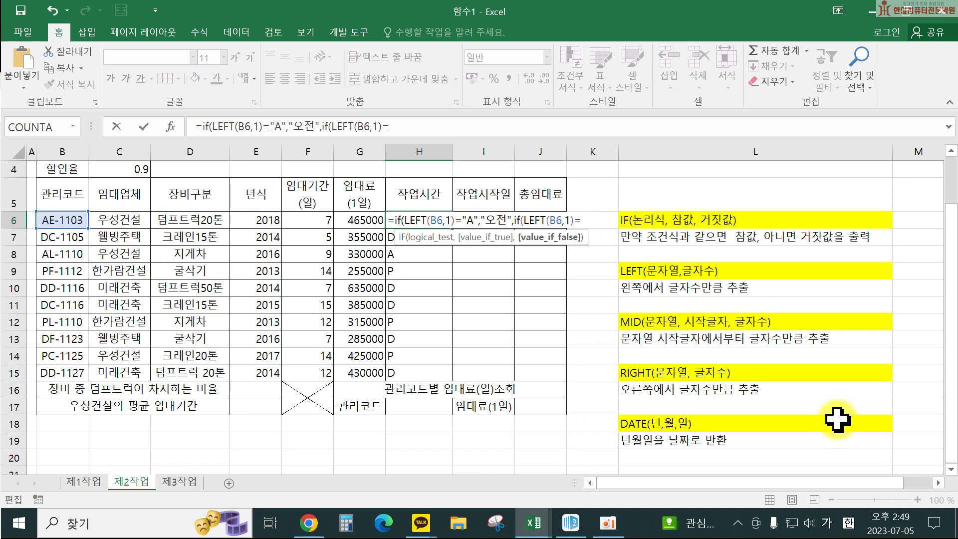
{"action": "type", "text": "\"P"}
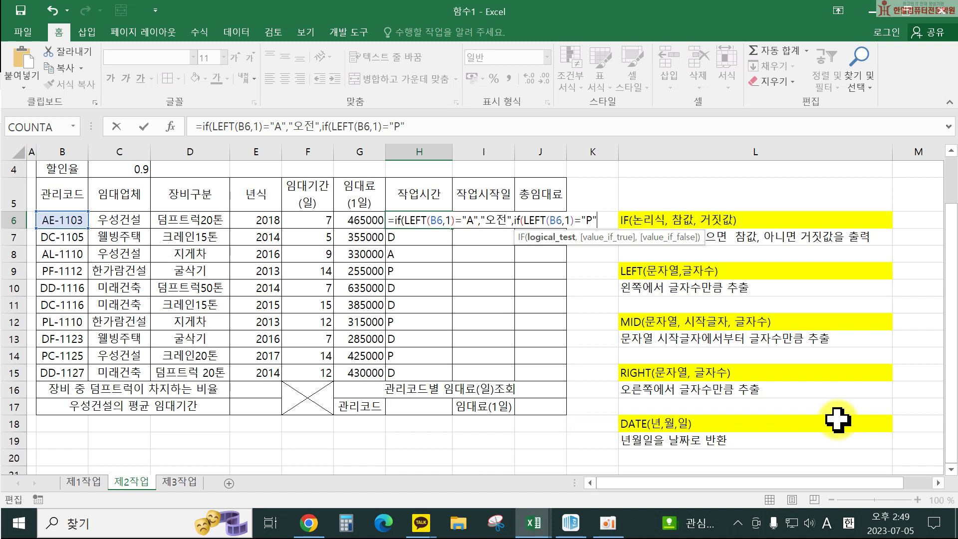
{"action": "type", "text": ","}
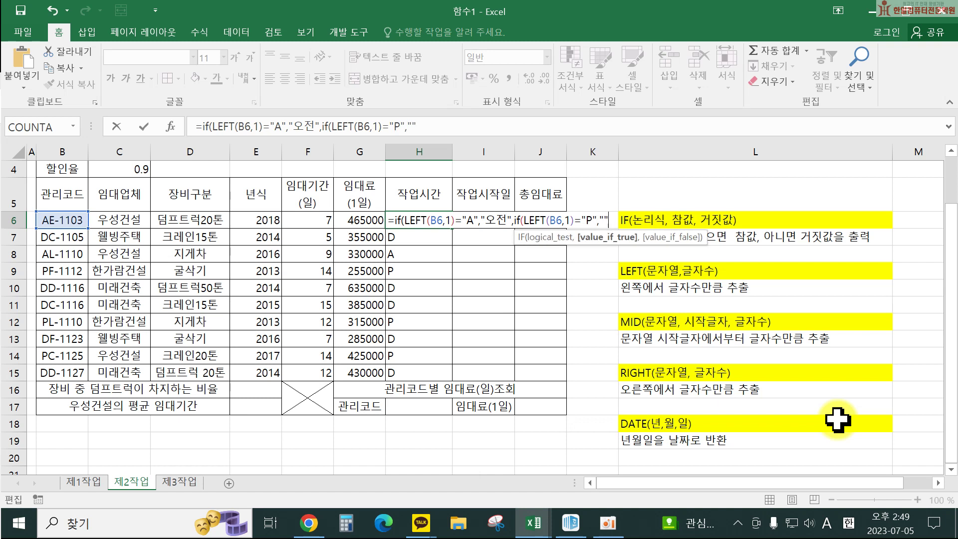
{"action": "type", "text": "\"dh"}
{"action": "key", "text": "BackSpace"}
{"action": "key", "text": "BackSpace"}
{"action": "key", "text": "Hangul"}
{"action": "type", "text": "오후"}
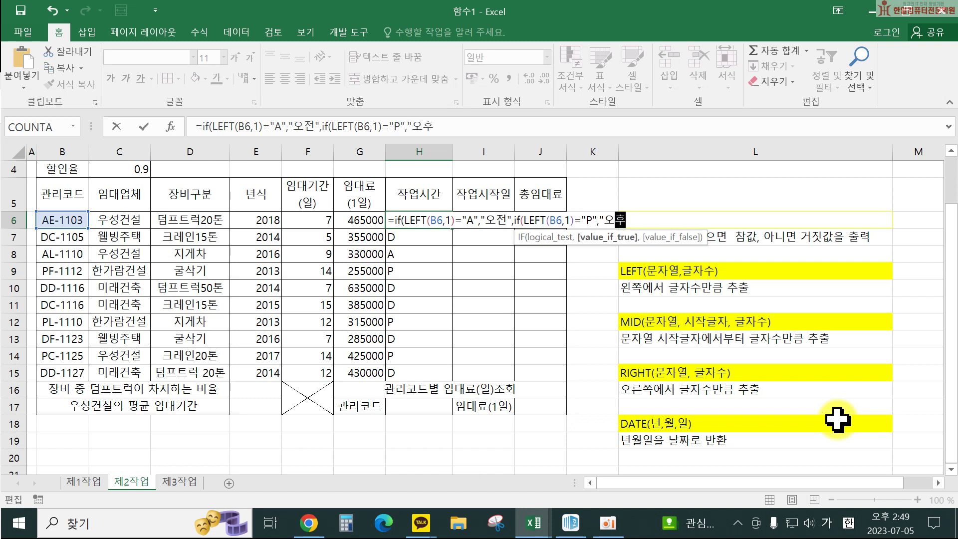
{"action": "type", "text": "\",\""}
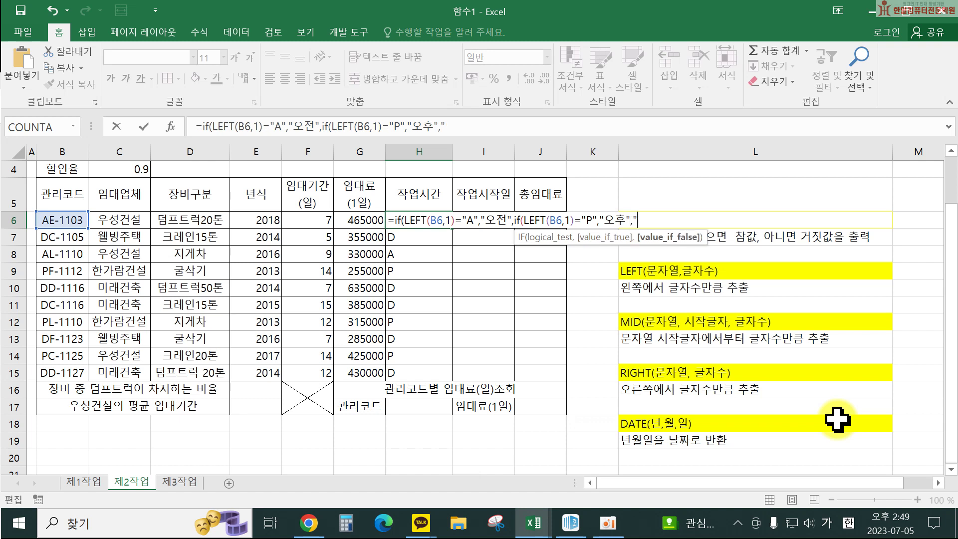
{"action": "type", "text": "종일"}
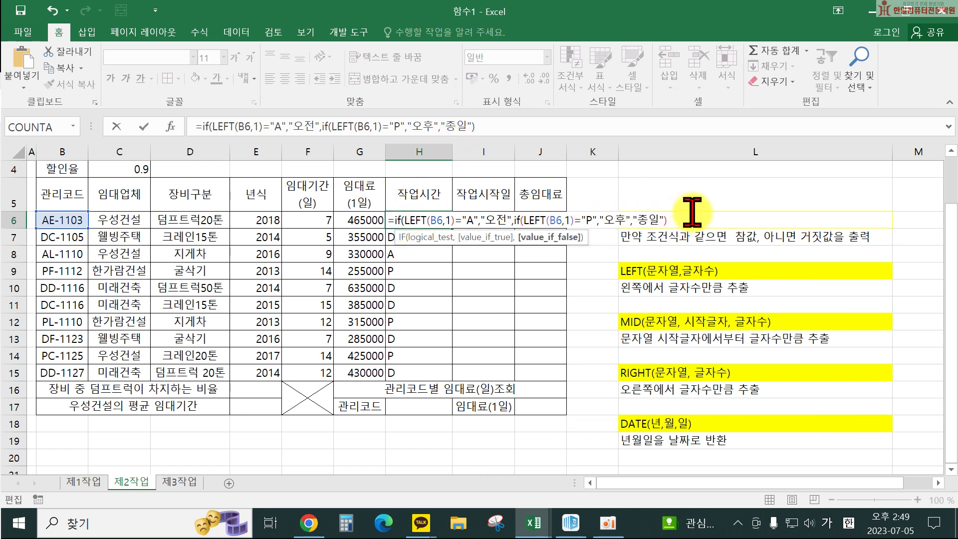
{"action": "key", "text": "Return"}
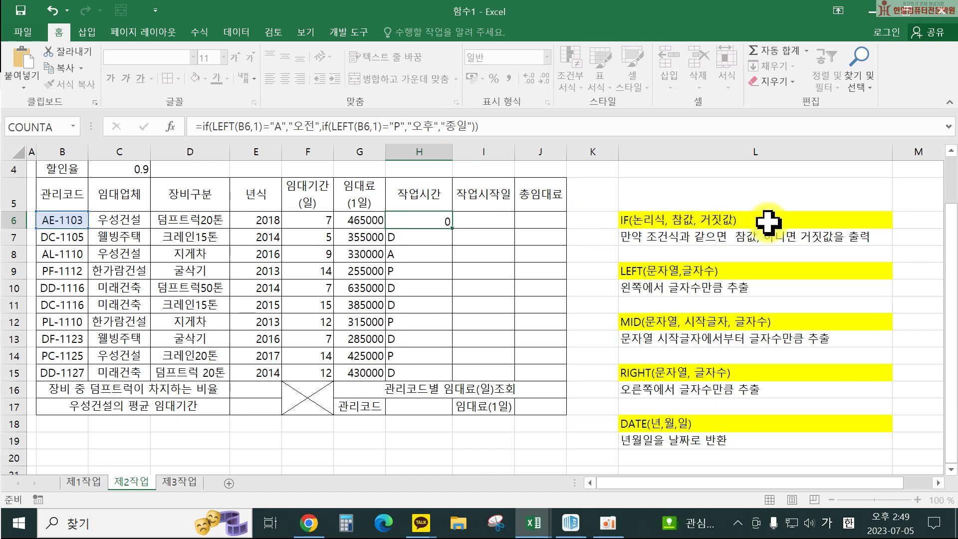
{"action": "left_click", "coordinate": [444, 221]}
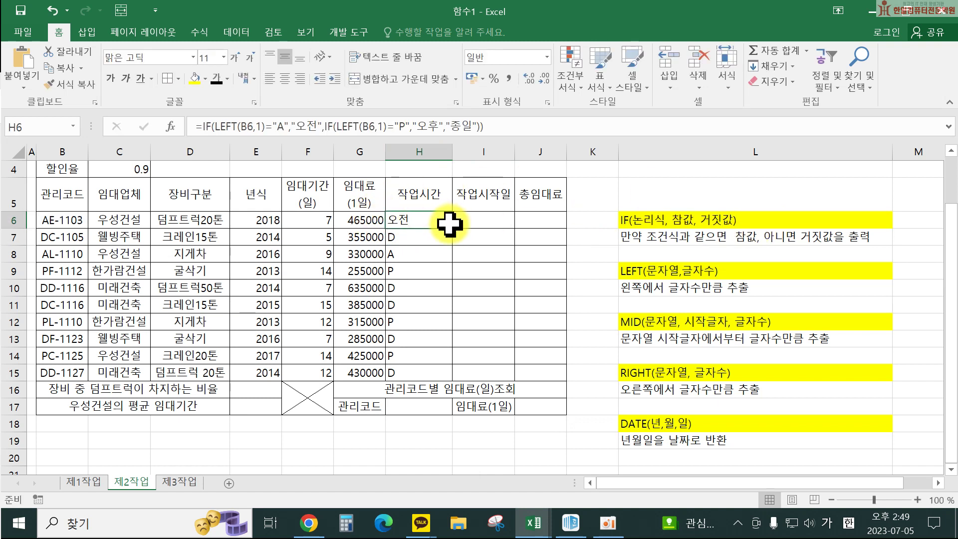
{"action": "left_click_drag", "start_coordinate": [452, 228], "coordinate": [444, 382]}
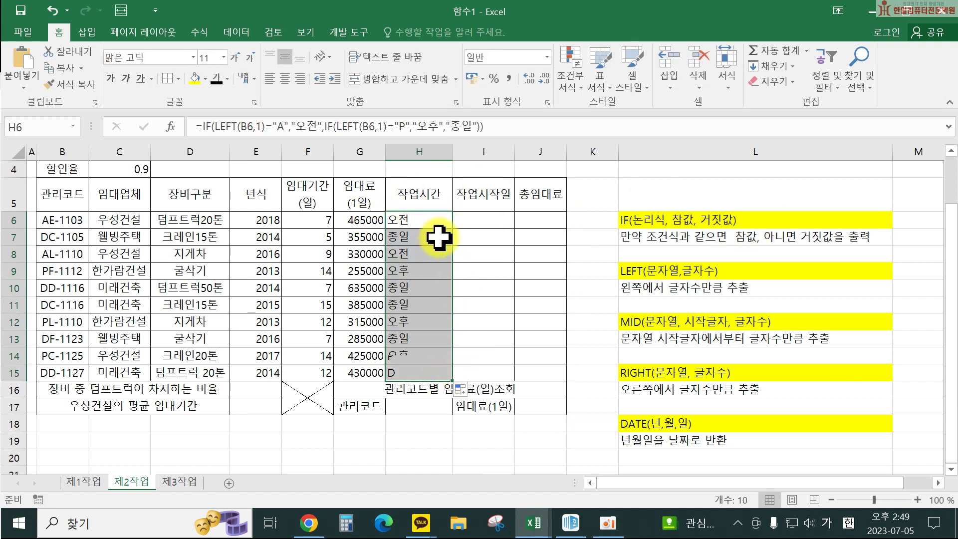
Step: Examine the condition, true value and false value of both IF functions in the H6 formula
{"action": "double_click", "coordinate": [427, 220]}
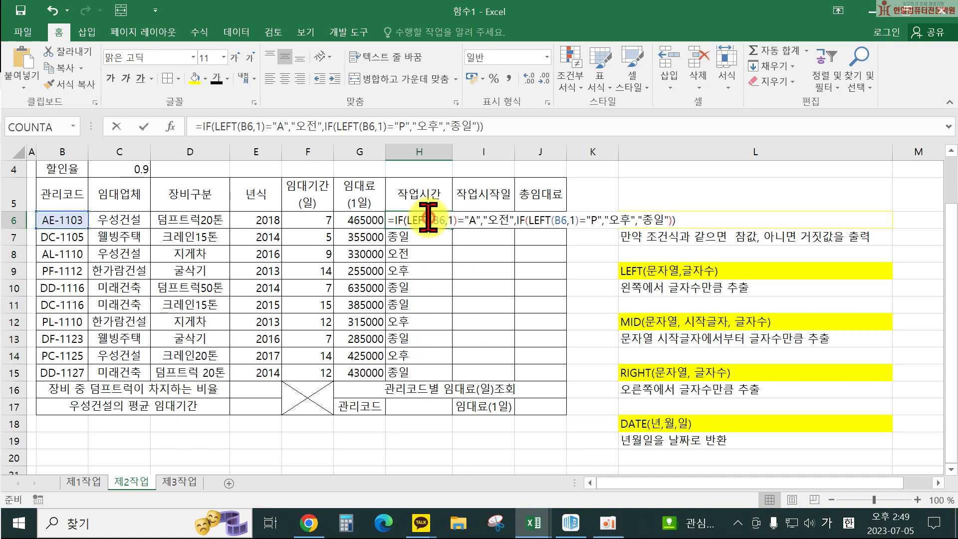
{"action": "left_click", "coordinate": [394, 220]}
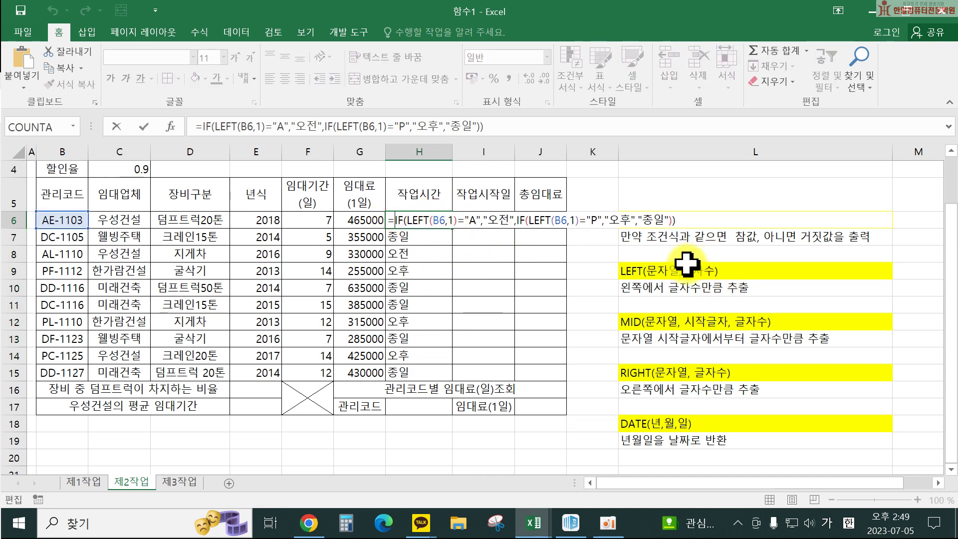
{"action": "key", "text": "Return"}
{"action": "left_click", "coordinate": [648, 221]}
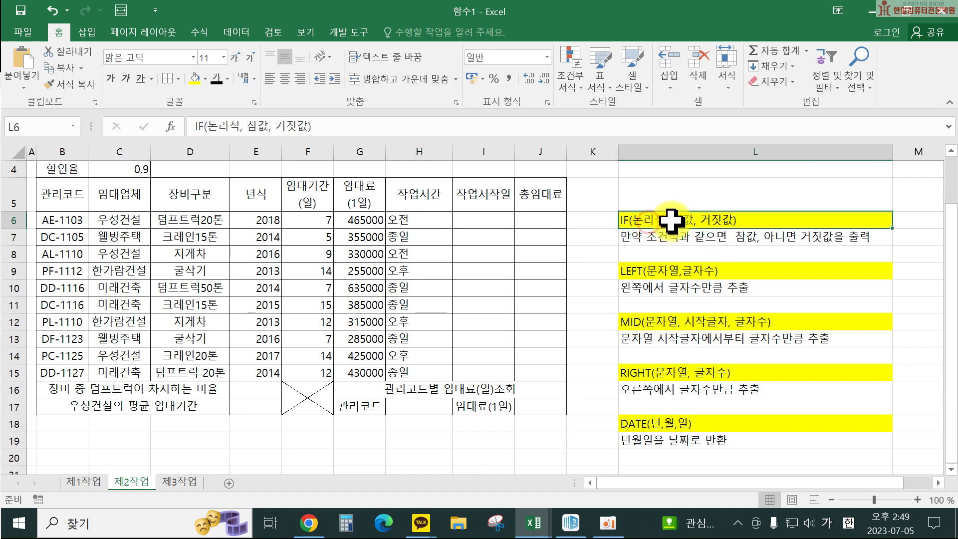
{"action": "double_click", "coordinate": [428, 220]}
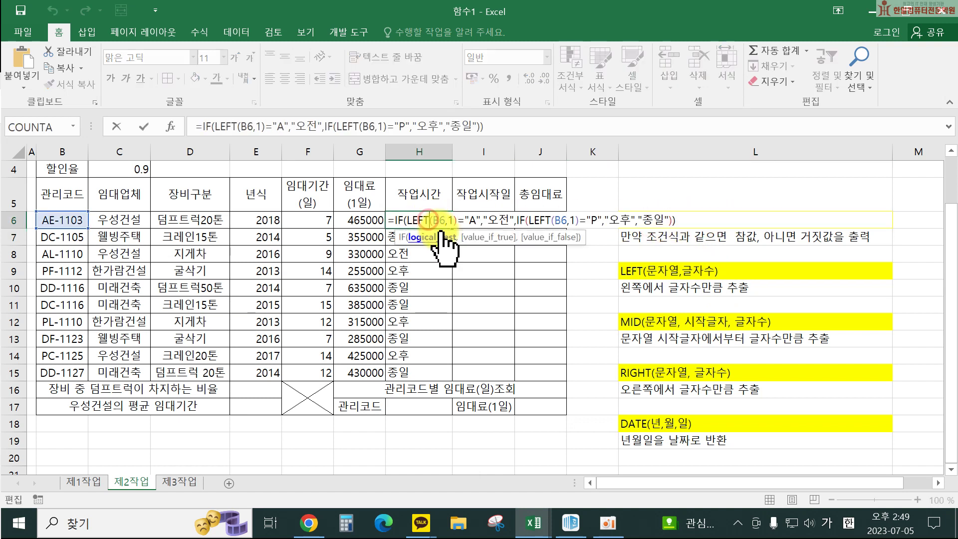
{"action": "left_click_drag", "start_coordinate": [445, 216], "coordinate": [481, 217]}
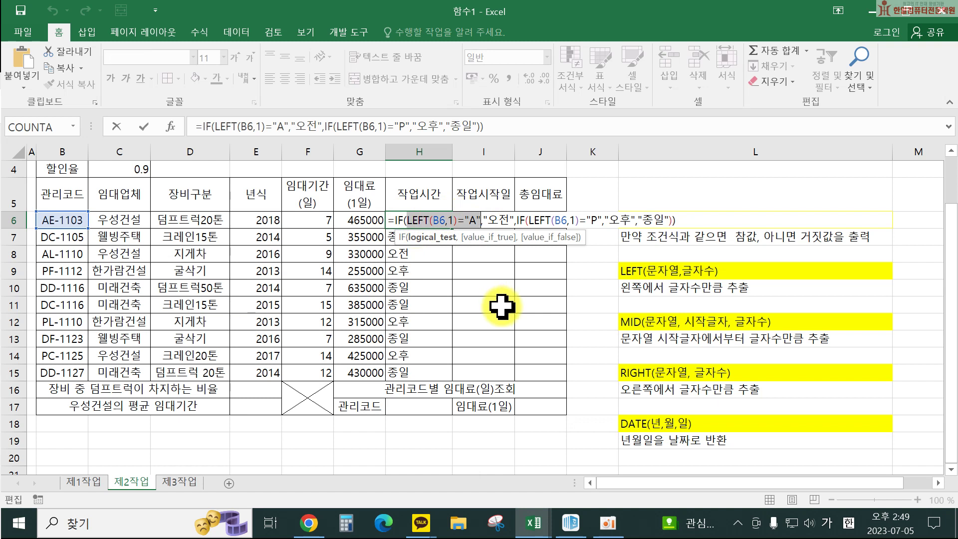
{"action": "left_click", "coordinate": [484, 219]}
{"action": "left_click_drag", "start_coordinate": [484, 218], "coordinate": [514, 219]}
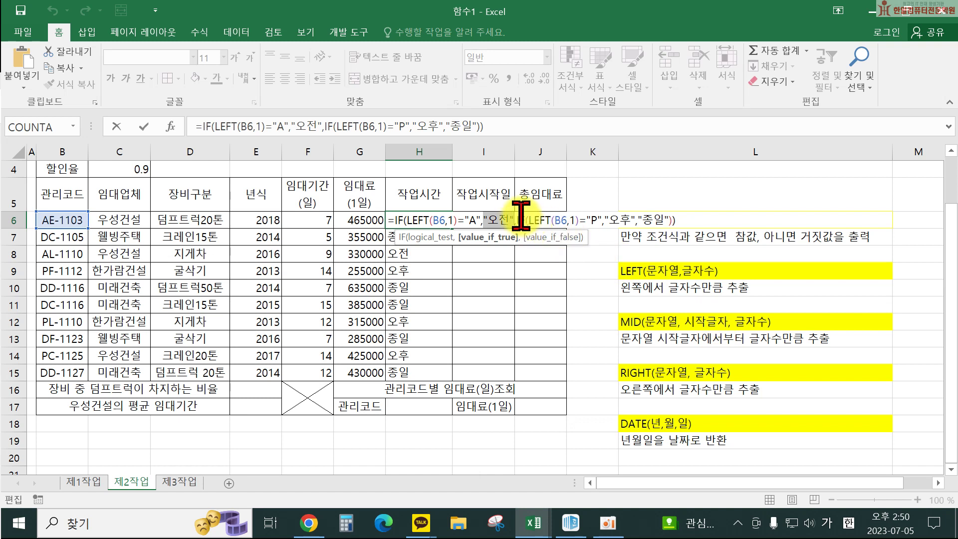
{"action": "left_click_drag", "start_coordinate": [517, 219], "coordinate": [565, 220]}
{"action": "left_click", "coordinate": [563, 220]}
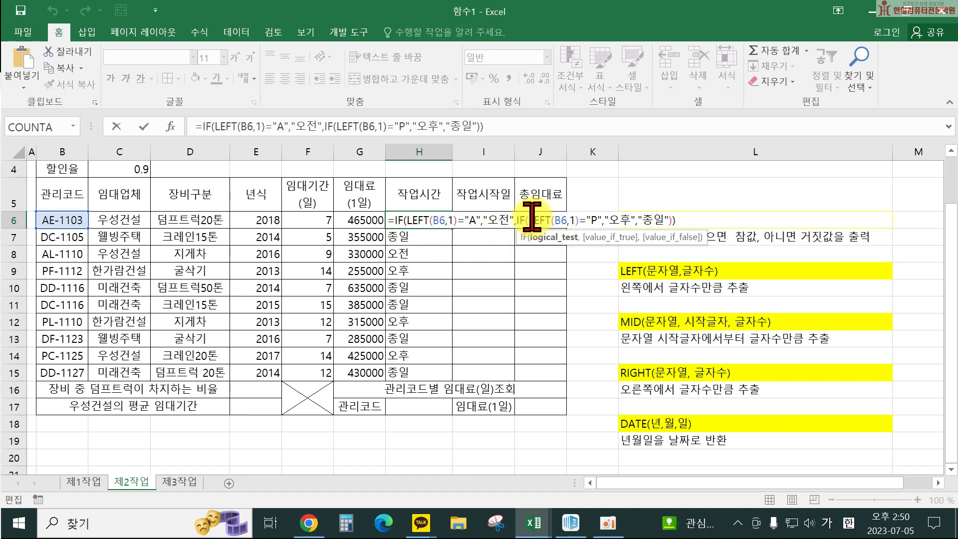
{"action": "left_click_drag", "start_coordinate": [529, 219], "coordinate": [597, 220]}
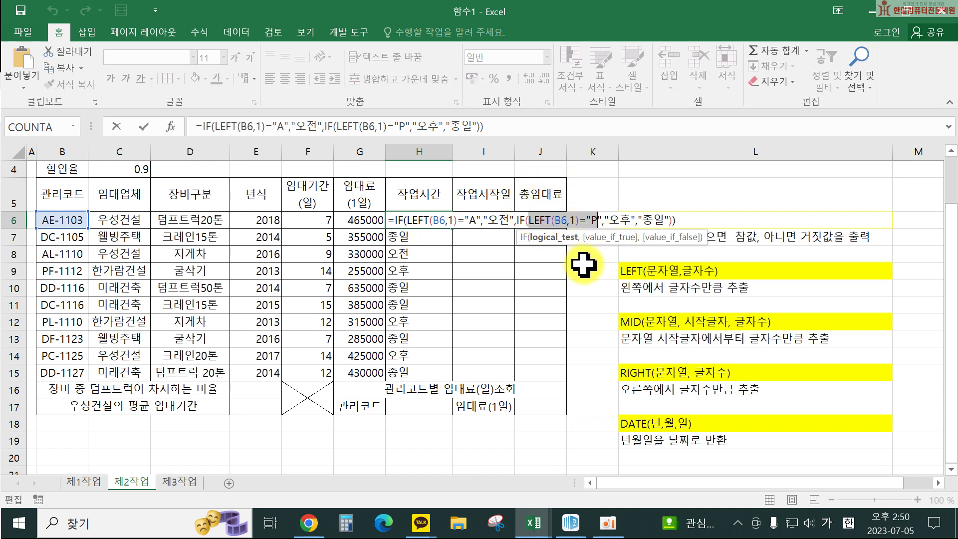
{"action": "left_click", "coordinate": [623, 220]}
{"action": "left_click_drag", "start_coordinate": [639, 220], "coordinate": [664, 221]}
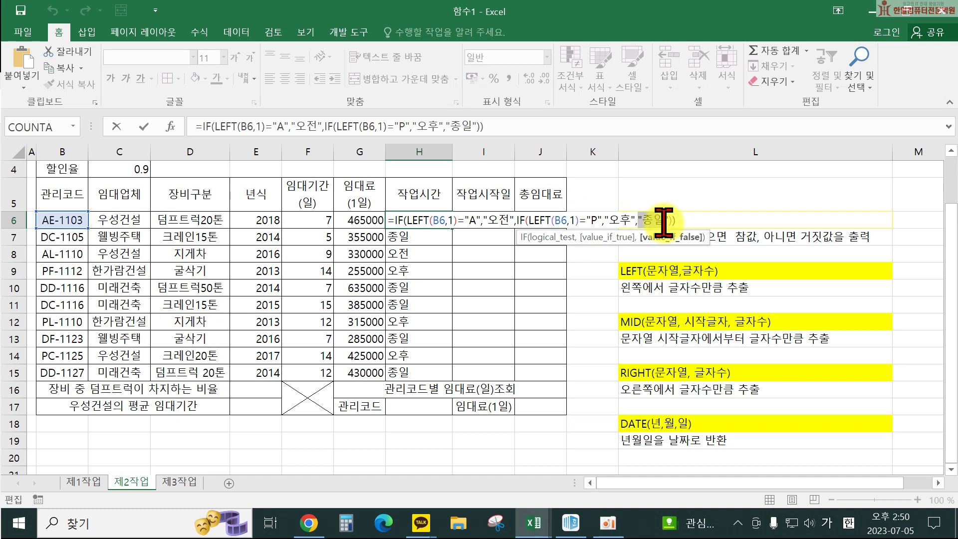
{"action": "key", "text": "Return"}
Step: Copy the complete formula text from H6 and paste it into cell C19 as plain text
{"action": "double_click", "coordinate": [392, 218]}
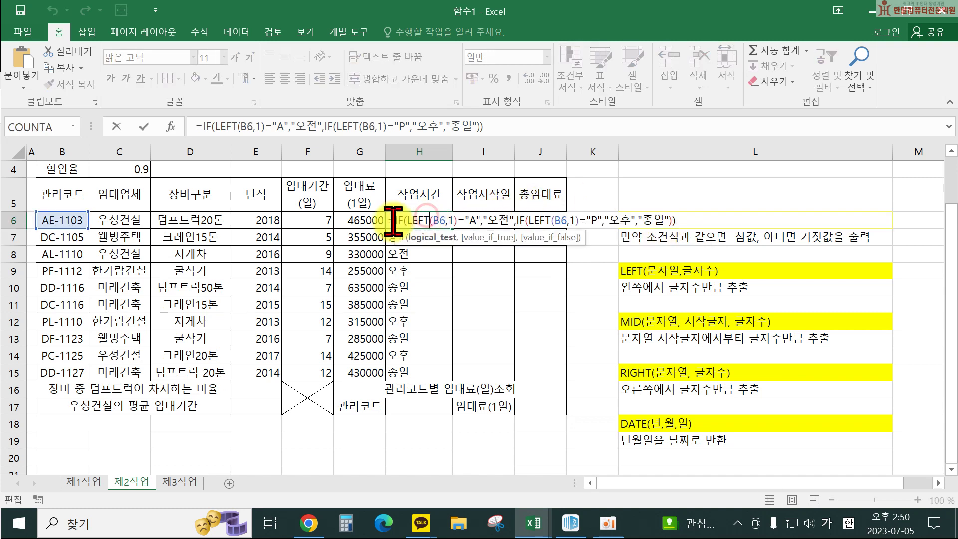
{"action": "left_click_drag", "start_coordinate": [388, 220], "coordinate": [765, 254]}
{"action": "key", "text": "ctrl+c"}
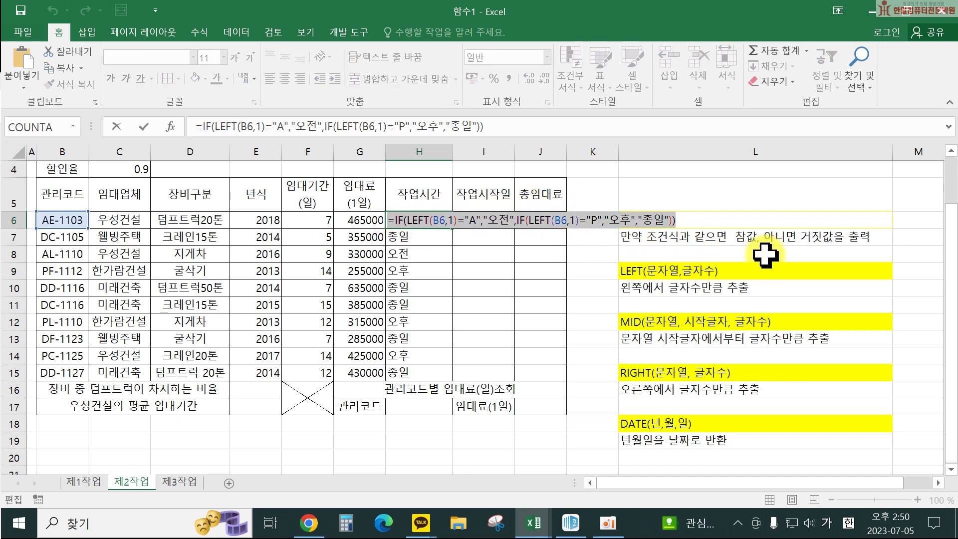
{"action": "key", "text": "Return"}
{"action": "left_click", "coordinate": [114, 439]}
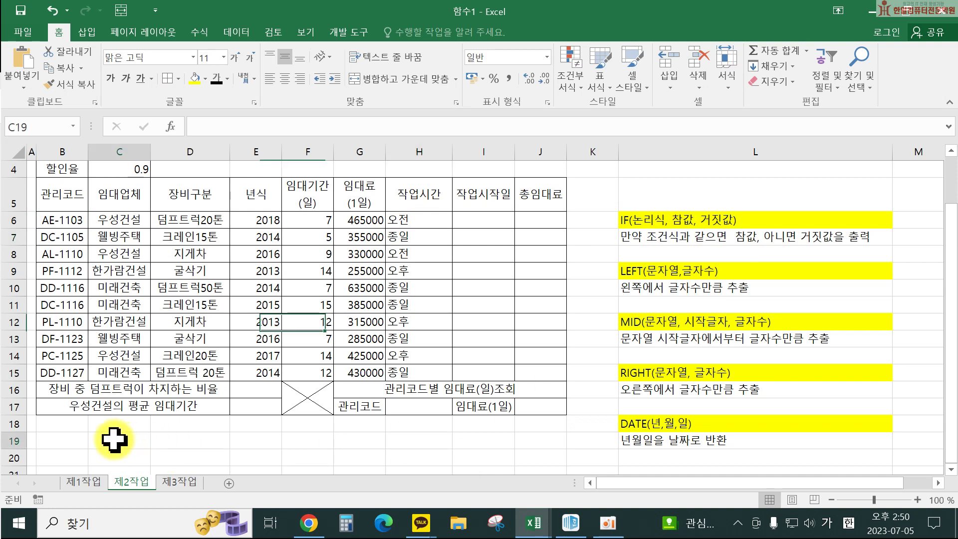
{"action": "key", "text": "ctrl+v"}
{"action": "key", "text": "Return"}
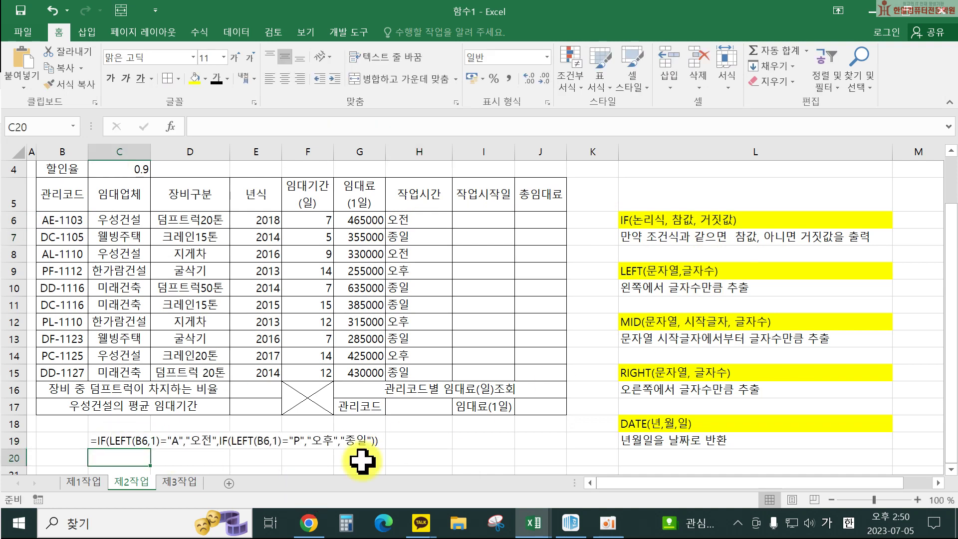
Step: Examine the nested IF and LEFT formula in cell H6 of the 작업시간 column
{"action": "left_click", "coordinate": [430, 220]}
{"action": "double_click", "coordinate": [430, 220]}
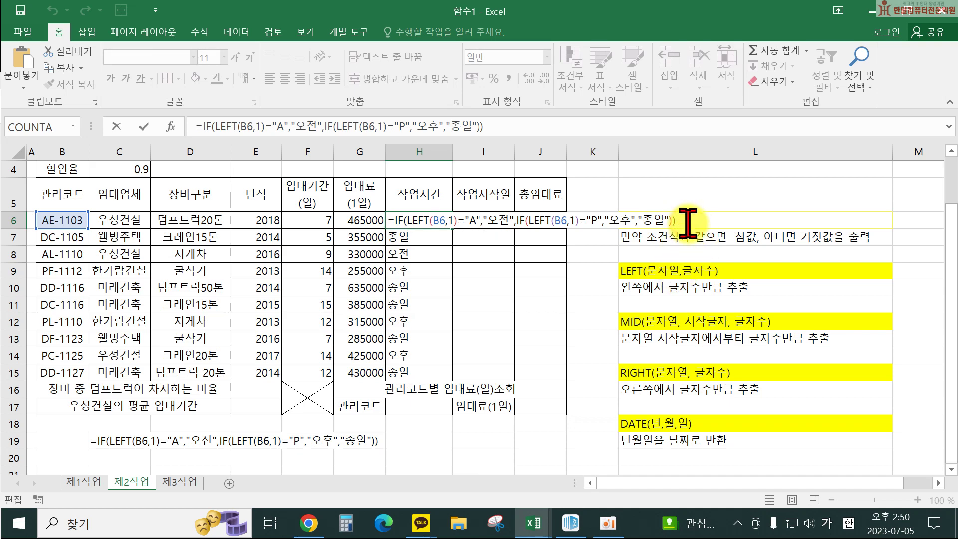
{"action": "key", "text": "Return"}
{"action": "scroll", "coordinate": [687, 222], "scroll_direction": "up", "scroll_amount": 2, "text": "ctrl"}
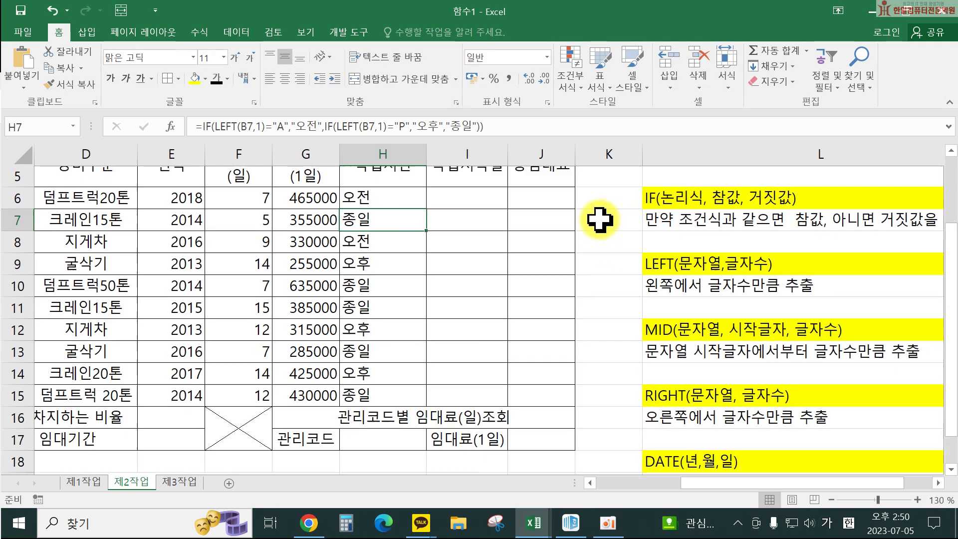
{"action": "scroll", "coordinate": [705, 466], "scroll_direction": "right", "scroll_amount": 1}
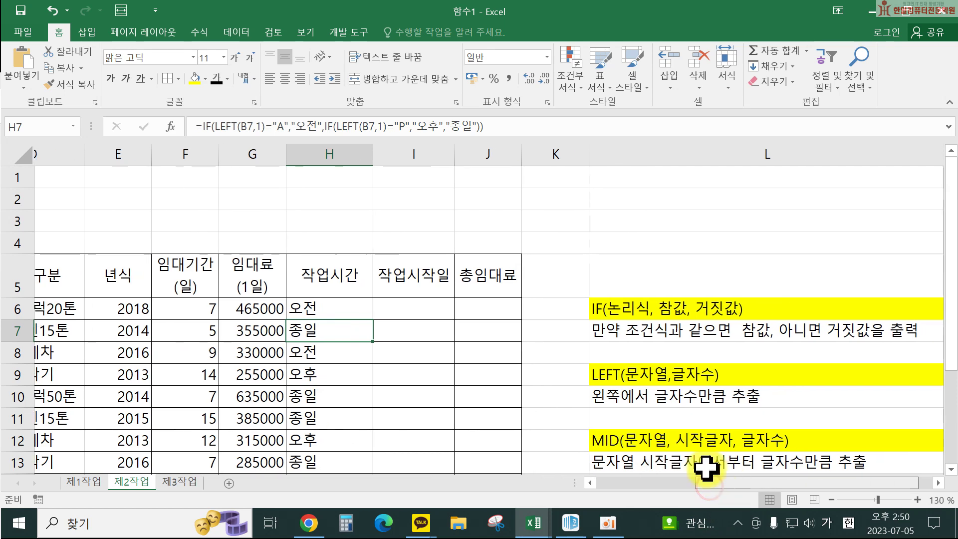
{"action": "scroll", "coordinate": [298, 281], "scroll_direction": "down", "scroll_amount": 1}
{"action": "double_click", "coordinate": [289, 244]}
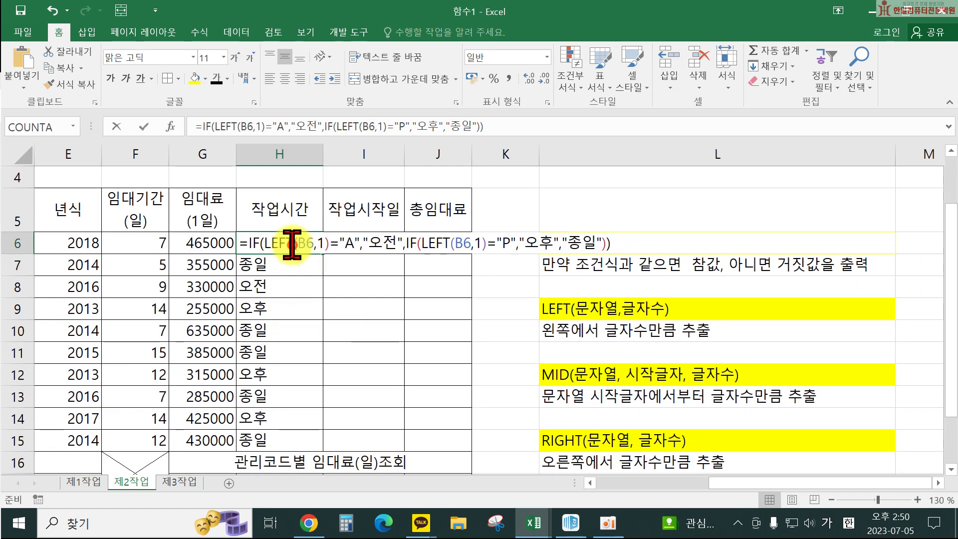
{"action": "left_click", "coordinate": [638, 242]}
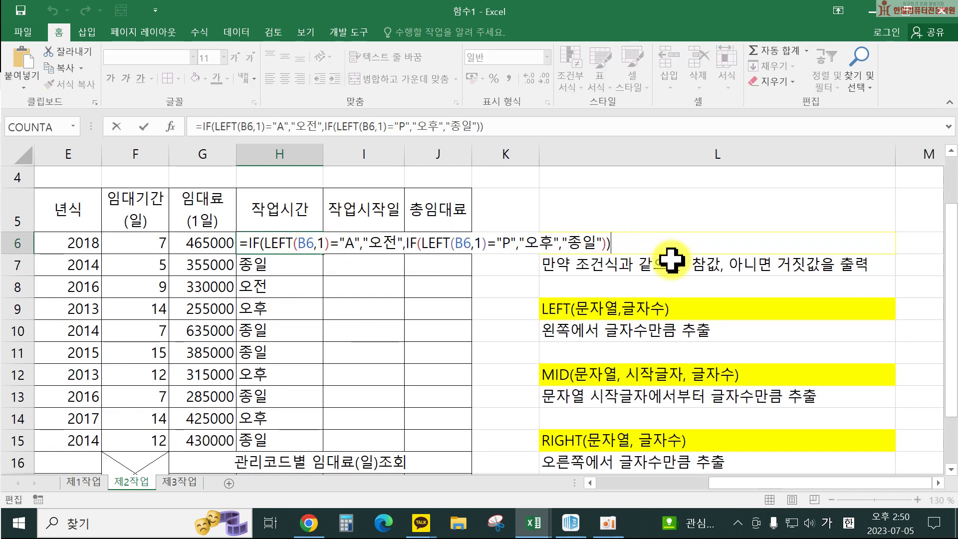
{"action": "key", "text": "Return"}
Step: Begin a DATE formula in I6 of the 작업시작일 column with 2019 as the year
{"action": "left_click", "coordinate": [344, 242]}
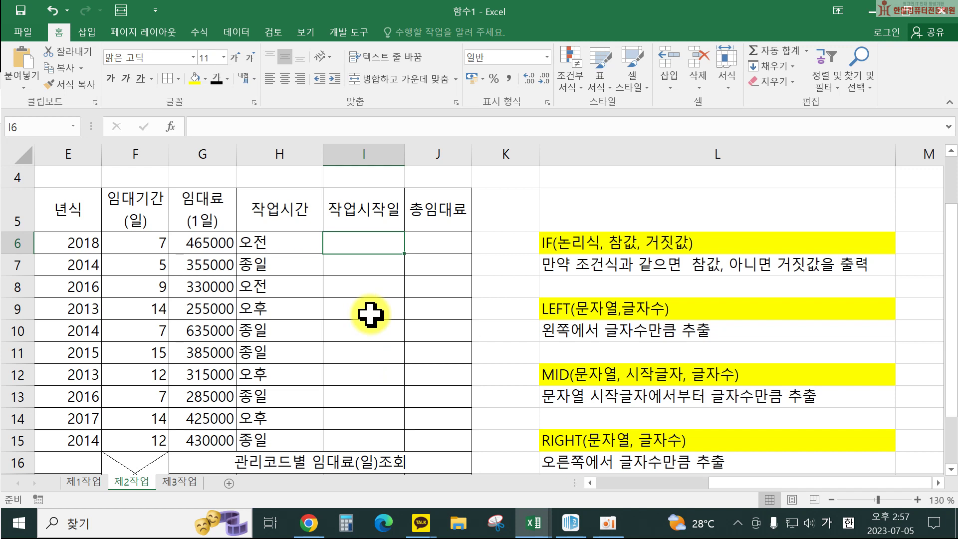
{"action": "type", "text": "=ㅇ"}
{"action": "key", "text": "BackSpace"}
{"action": "key", "text": "Hangul"}
{"action": "type", "text": "dat"}
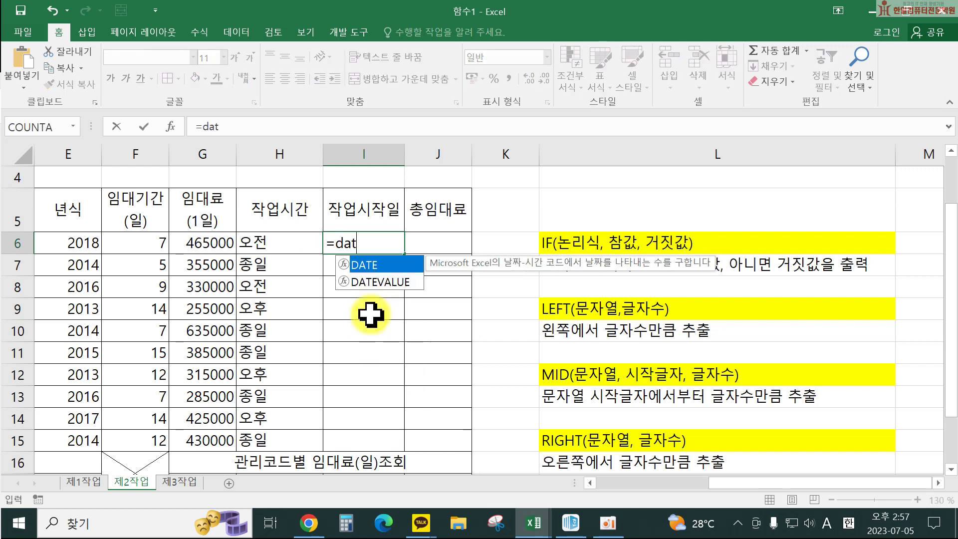
{"action": "type", "text": "e("}
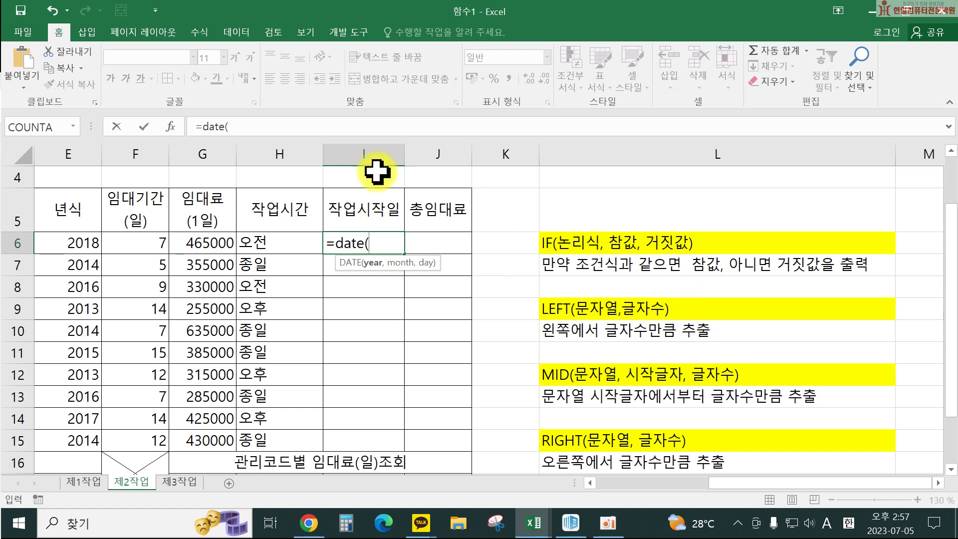
{"action": "type", "text": "201"}
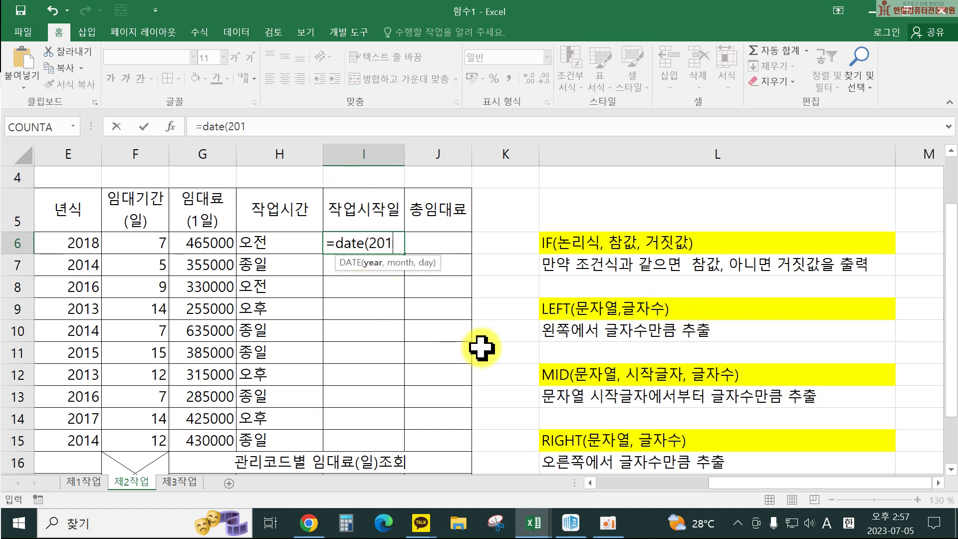
{"action": "type", "text": "9,"}
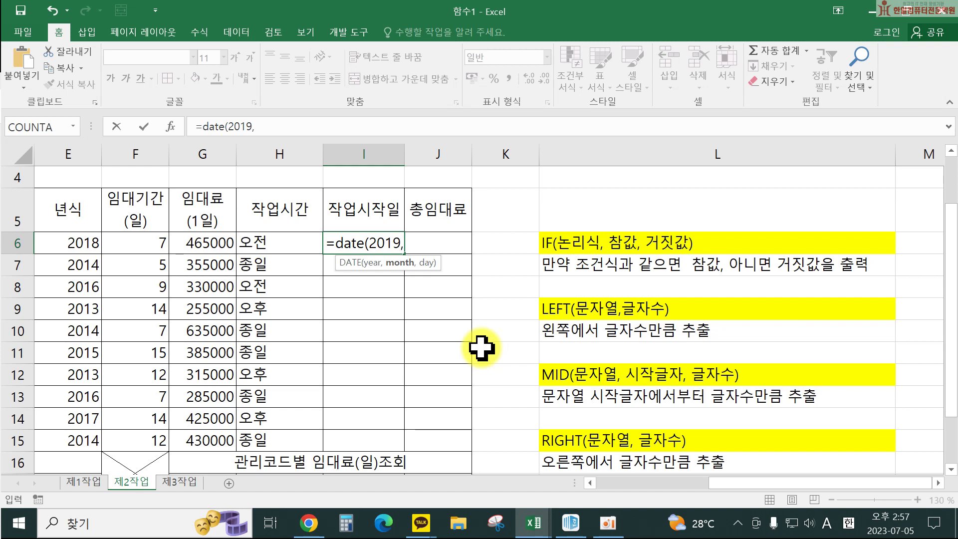
Step: Use MID(B6,4,2) as the month argument of the DATE formula in I6
{"action": "type", "text": "mid("}
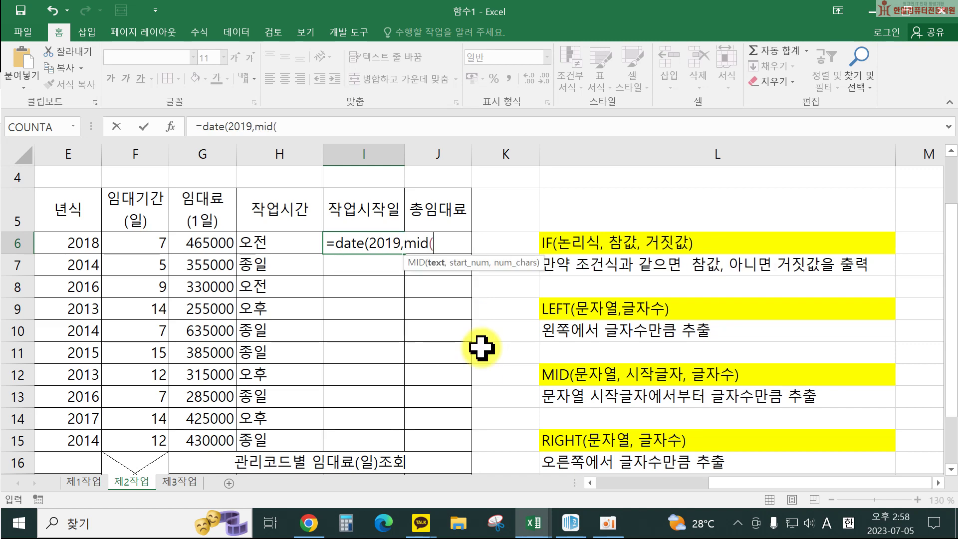
{"action": "scroll", "coordinate": [621, 483], "scroll_direction": "left", "scroll_amount": 4}
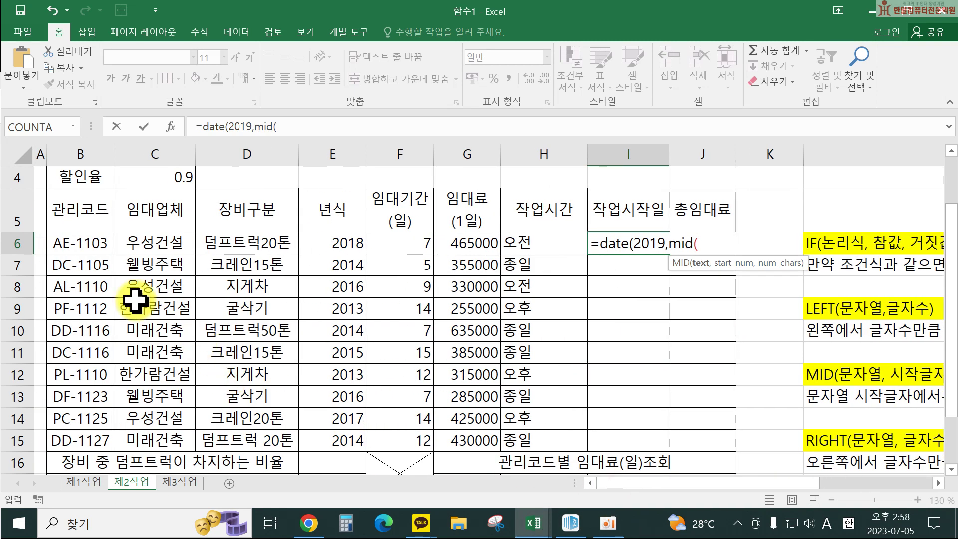
{"action": "left_click", "coordinate": [80, 243]}
{"action": "type", "text": ","}
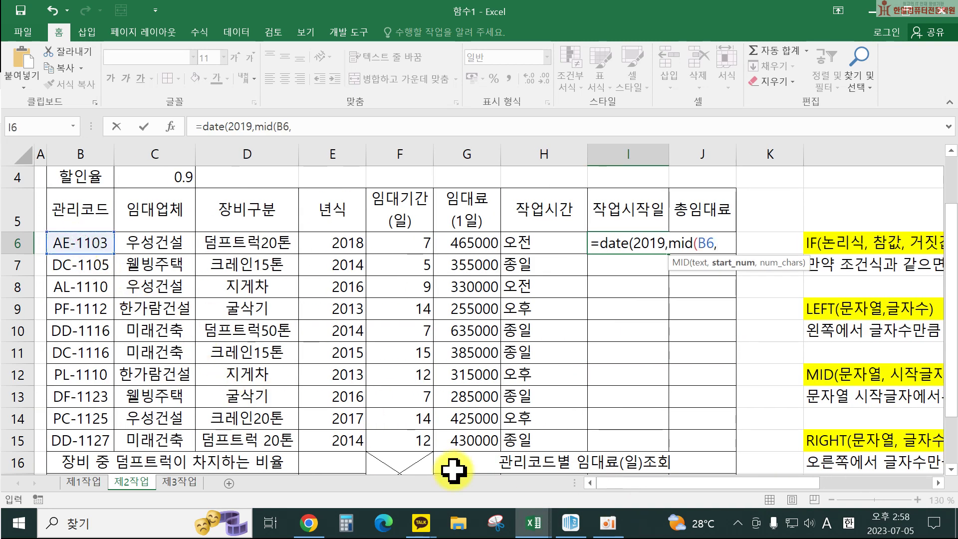
{"action": "type", "text": "4,2"}
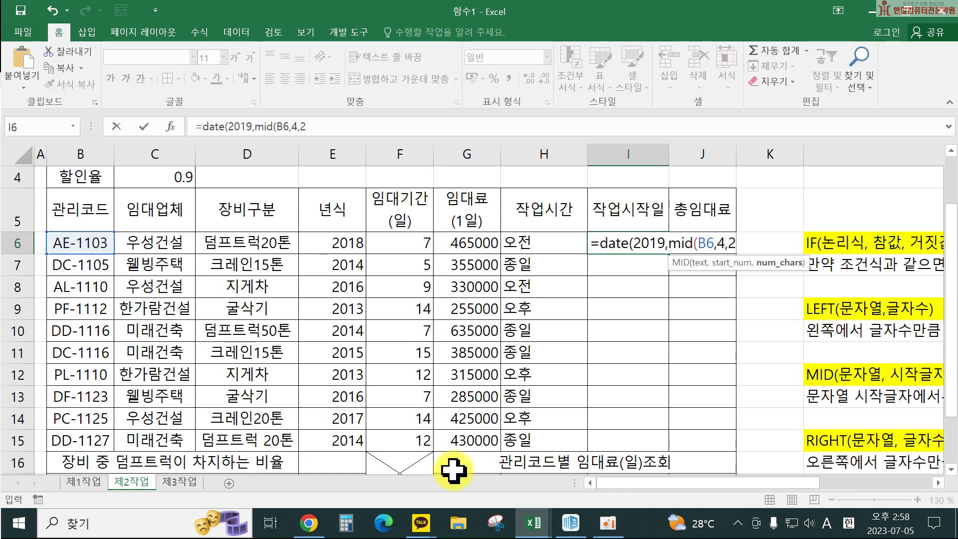
{"action": "key", "text": "shift+F10"}
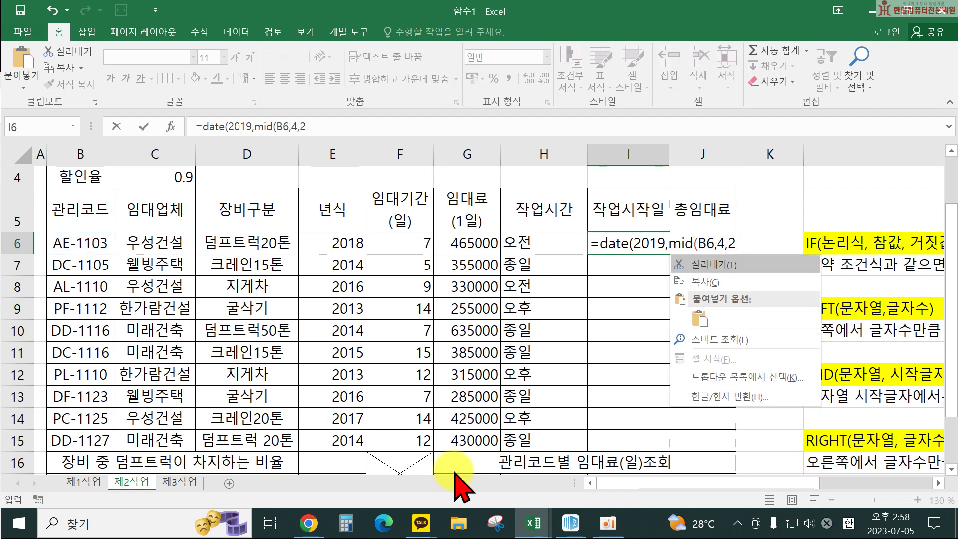
{"action": "key", "text": "Escape"}
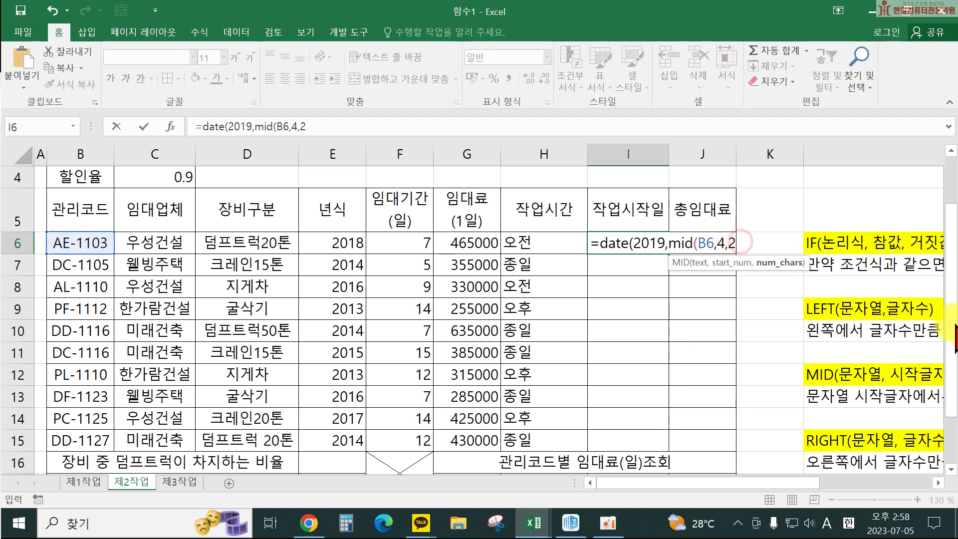
Step: Complete the I6 DATE formula with RIGHT(B6,2) as the day and fill it down to I15
{"action": "type", "text": "2),r"}
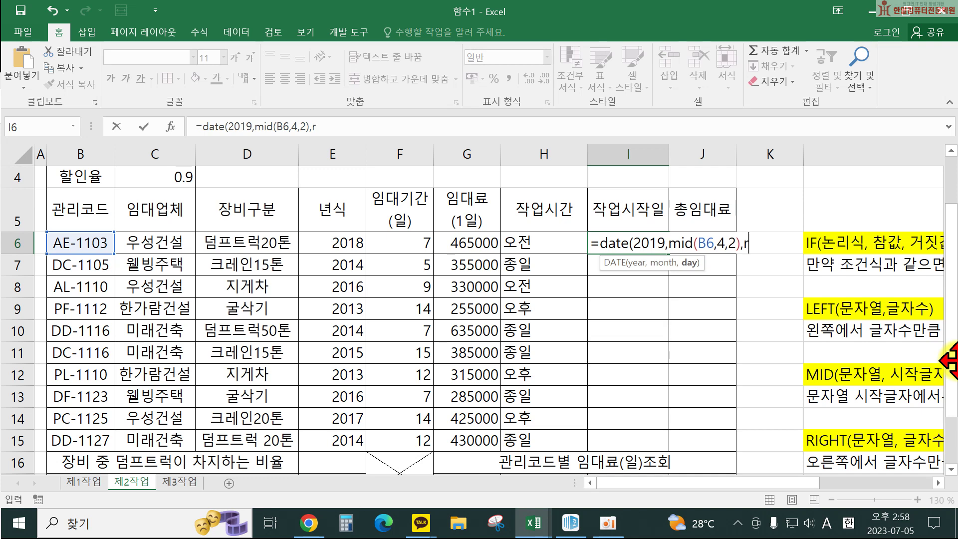
{"action": "type", "text": "i"}
{"action": "key", "text": "Tab"}
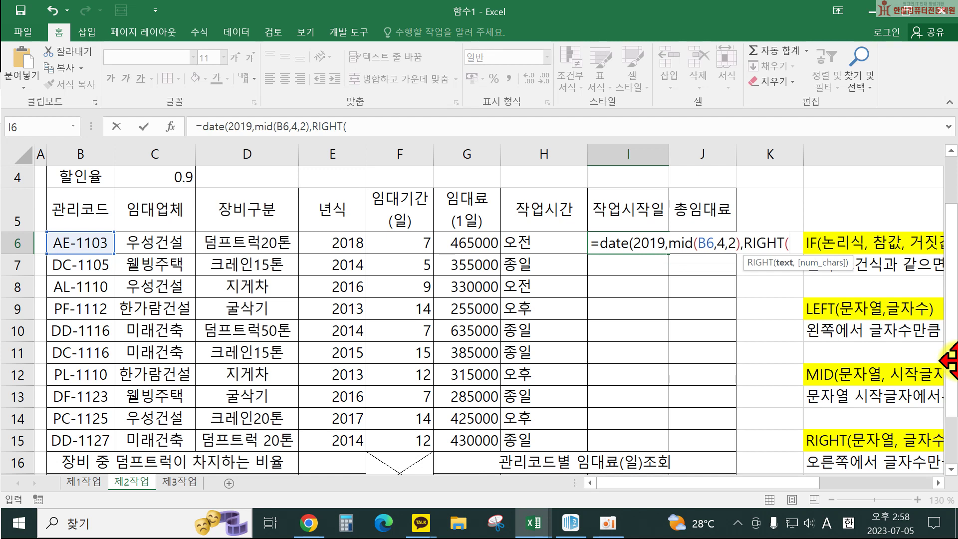
{"action": "left_click", "coordinate": [82, 243]}
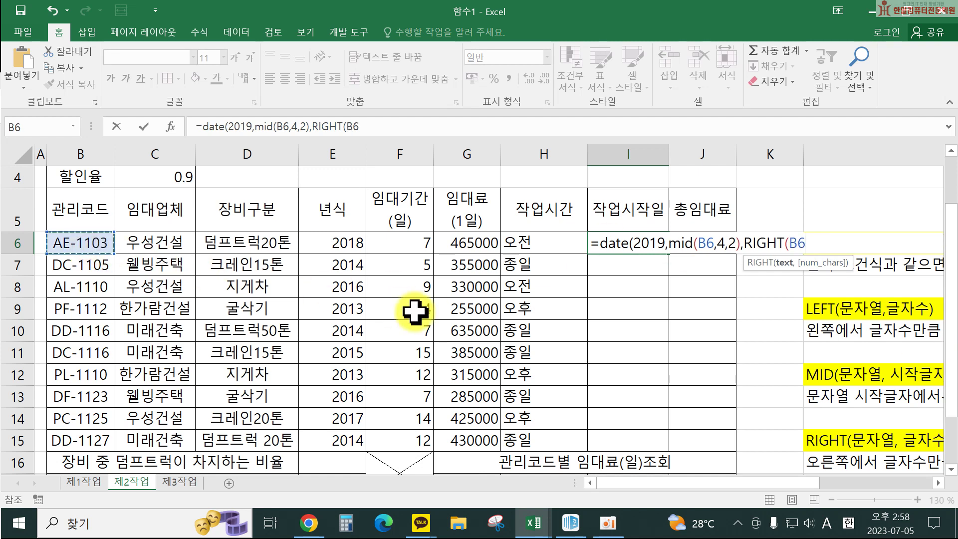
{"action": "type", "text": ","}
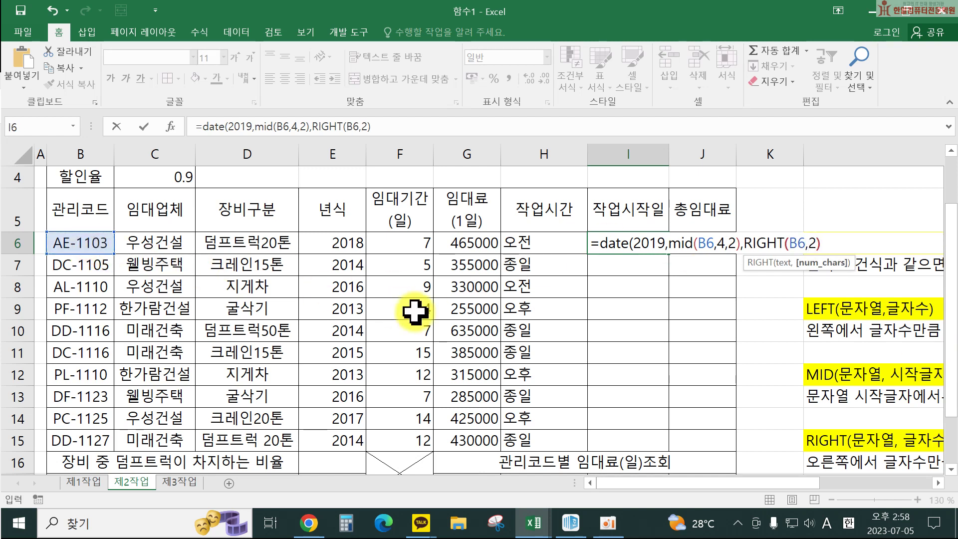
{"action": "type", "text": "2))"}
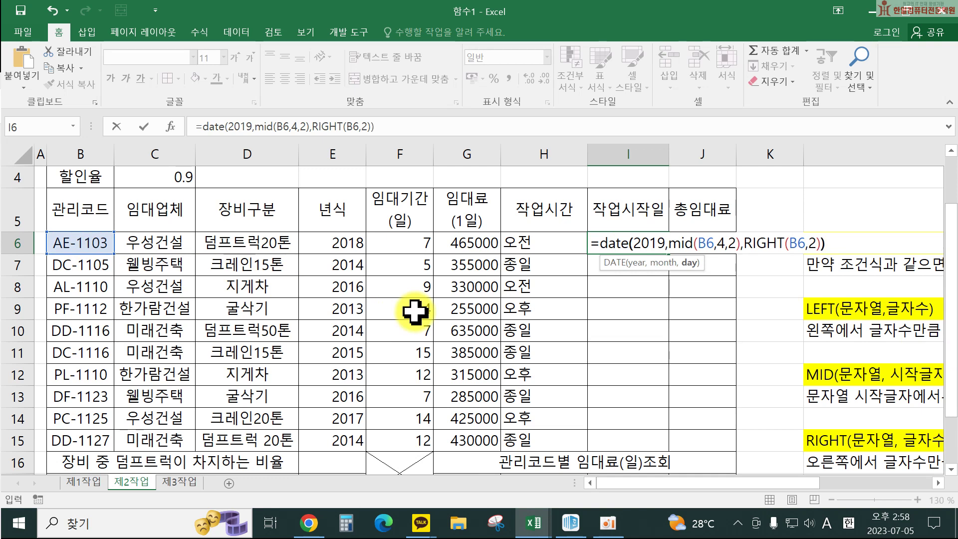
{"action": "key", "text": "Return"}
{"action": "left_click", "coordinate": [610, 244]}
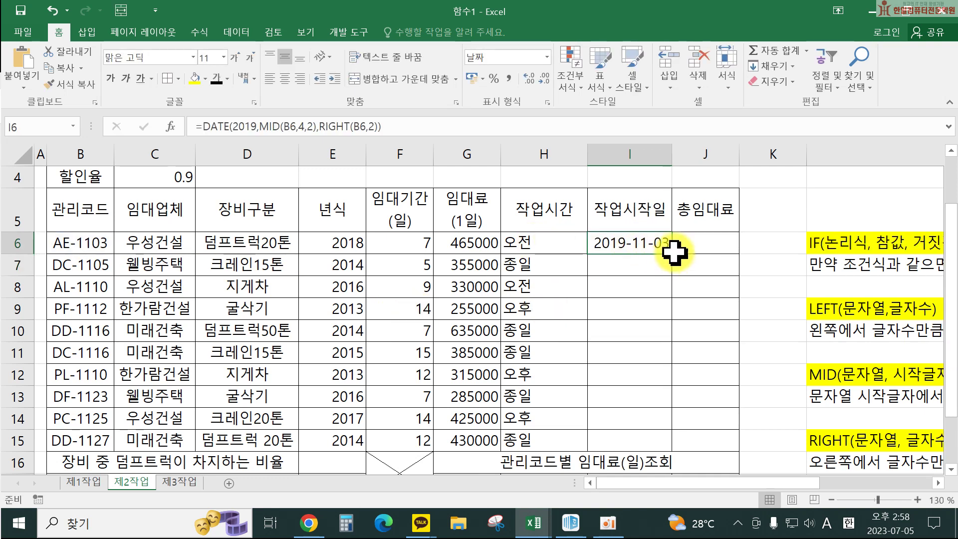
{"action": "left_click_drag", "start_coordinate": [671, 253], "coordinate": [614, 443]}
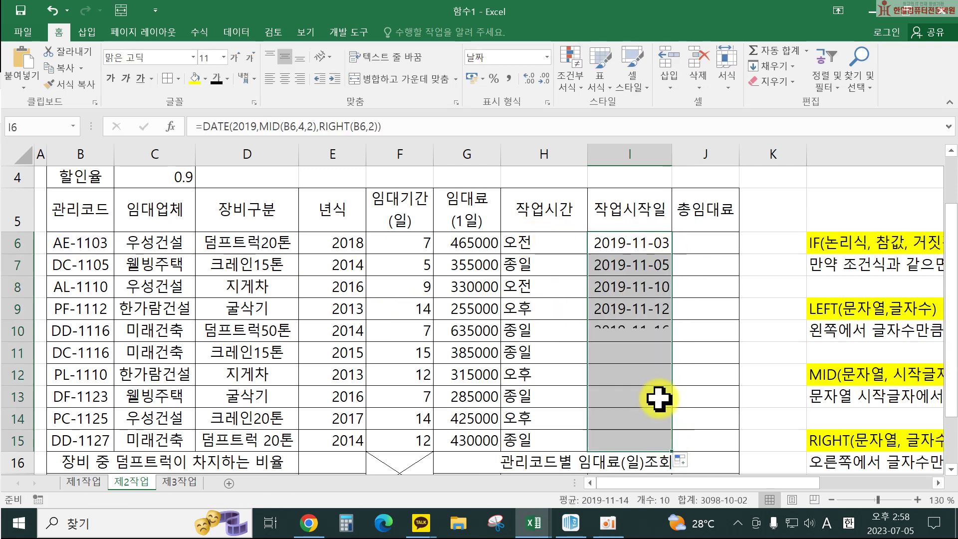
Step: Copy the complete DATE formula from I6 and paste it into cell C21 as plain text
{"action": "double_click", "coordinate": [613, 243]}
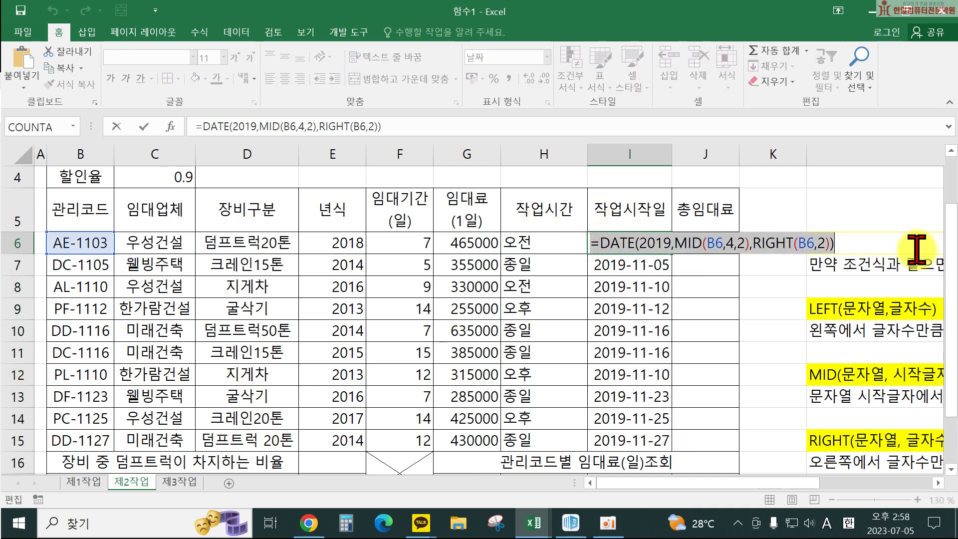
{"action": "key", "text": "Escape"}
{"action": "scroll", "coordinate": [915, 250], "scroll_direction": "down", "scroll_amount": 4}
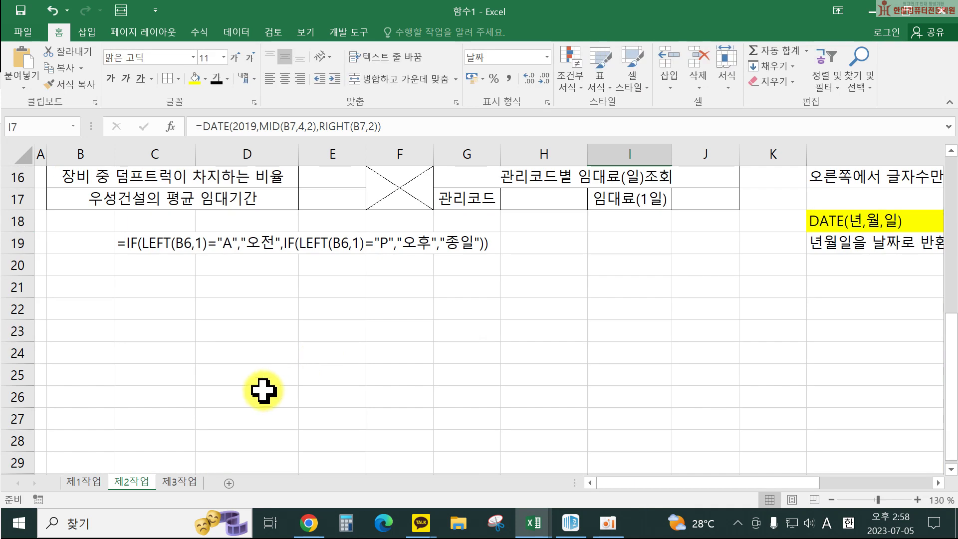
{"action": "left_click", "coordinate": [149, 277]}
{"action": "type", "text": "'"}
{"action": "type", "text": "=DATE(2019,MID(B6,4,2),RIGHT(B6,2))"}
{"action": "key", "text": "ctrl+Return"}
{"action": "scroll", "coordinate": [674, 229], "scroll_direction": "up", "scroll_amount": 5}
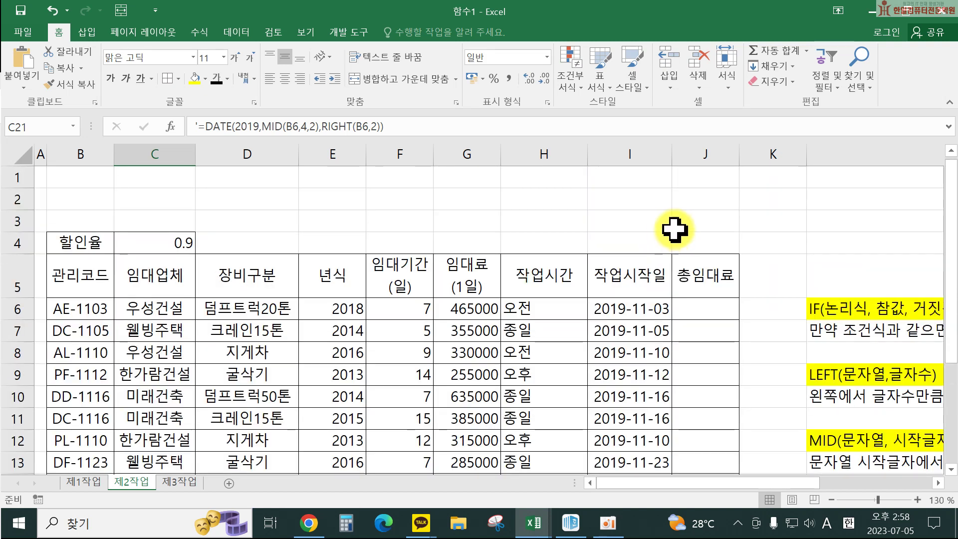
{"action": "double_click", "coordinate": [653, 308]}
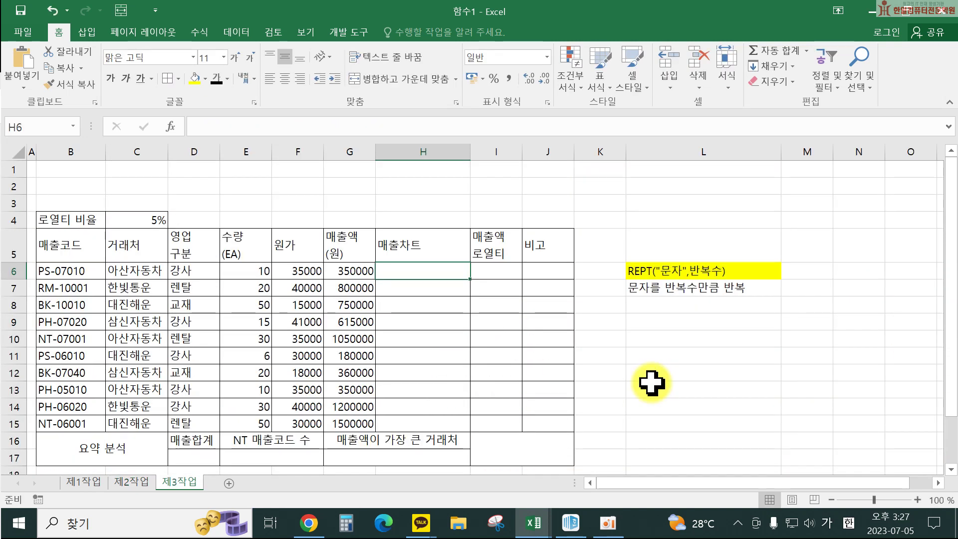
Step: Begin a REPT formula in H6 of the 매출차트 column on sheet 제3작업
{"action": "type", "text": "="}
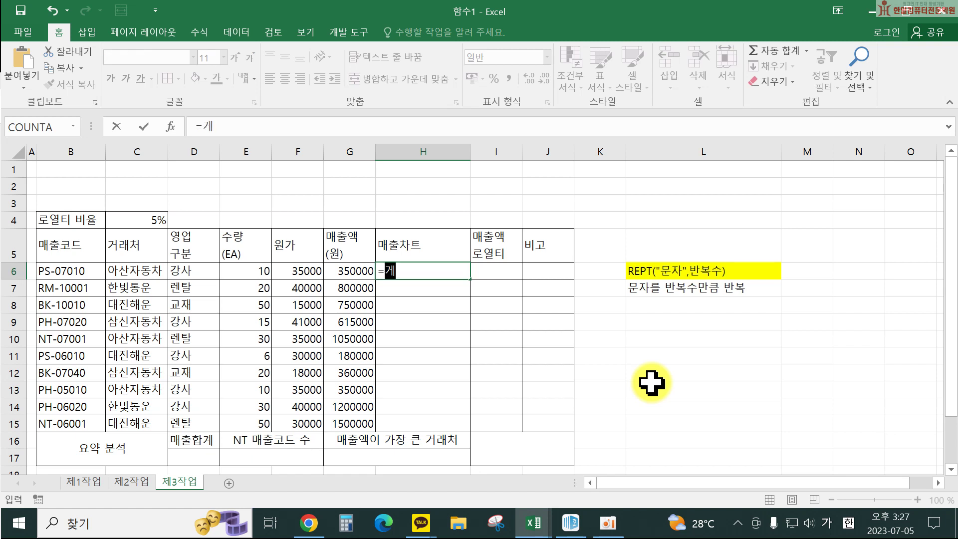
{"action": "type", "text": "ㄱ"}
{"action": "key", "text": "BackSpace"}
{"action": "key", "text": "Hangul"}
{"action": "type", "text": "rp"}
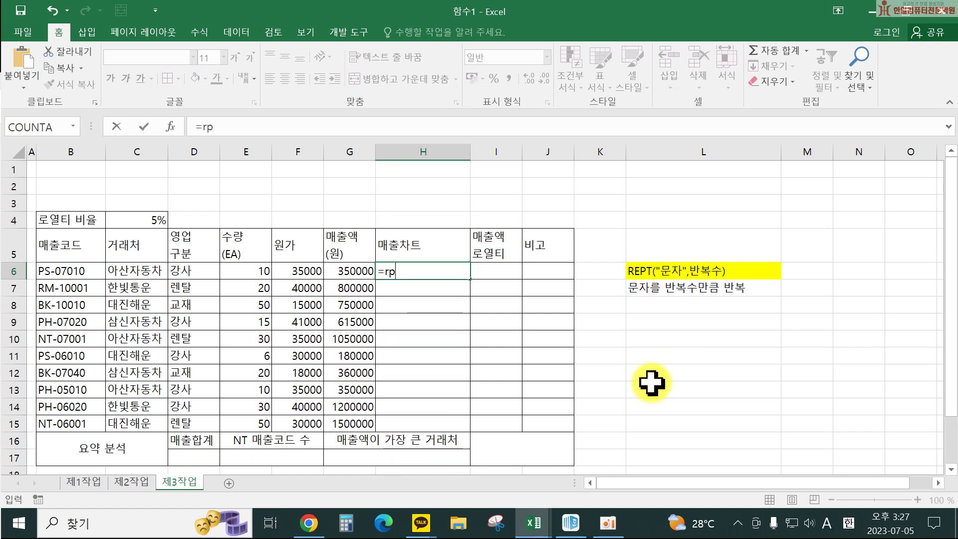
{"action": "key", "text": "BackSpace"}
{"action": "type", "text": "ep"}
{"action": "key", "text": "Down"}
{"action": "key", "text": "Down"}
{"action": "key", "text": "Tab"}
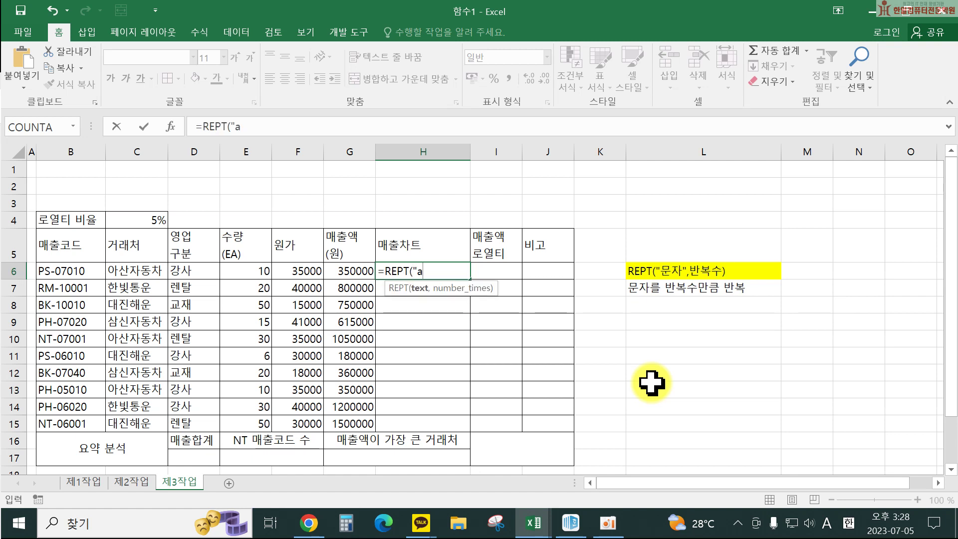
Step: Insert the special character ■ in quotes as the text the REPT formula in H6 repeats
{"action": "type", "text": "\""}
{"action": "key", "text": "Hangul"}
{"action": "type", "text": "ㅁ"}
{"action": "key", "text": "Hangul_Hanja"}
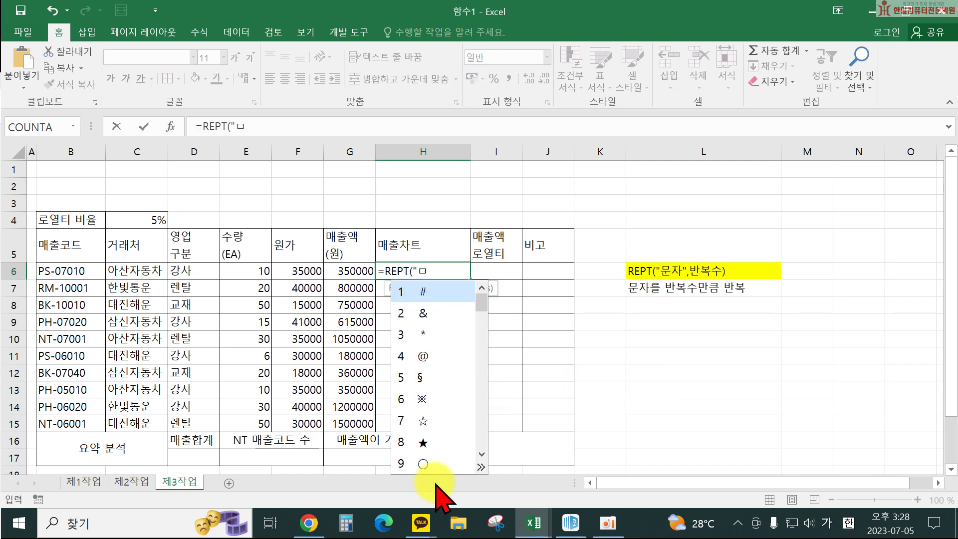
{"action": "left_click", "coordinate": [487, 461]}
{"action": "left_click", "coordinate": [471, 399]}
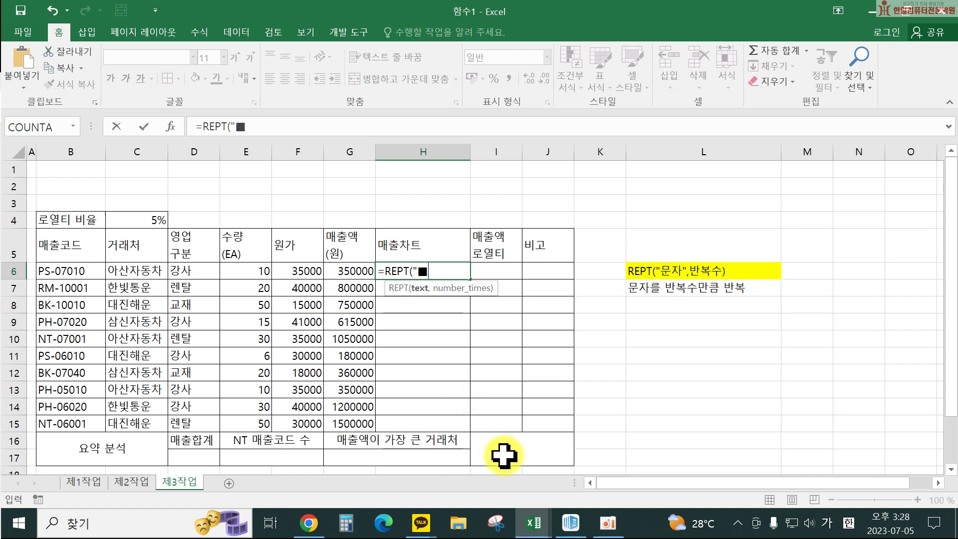
{"action": "type", "text": "\","}
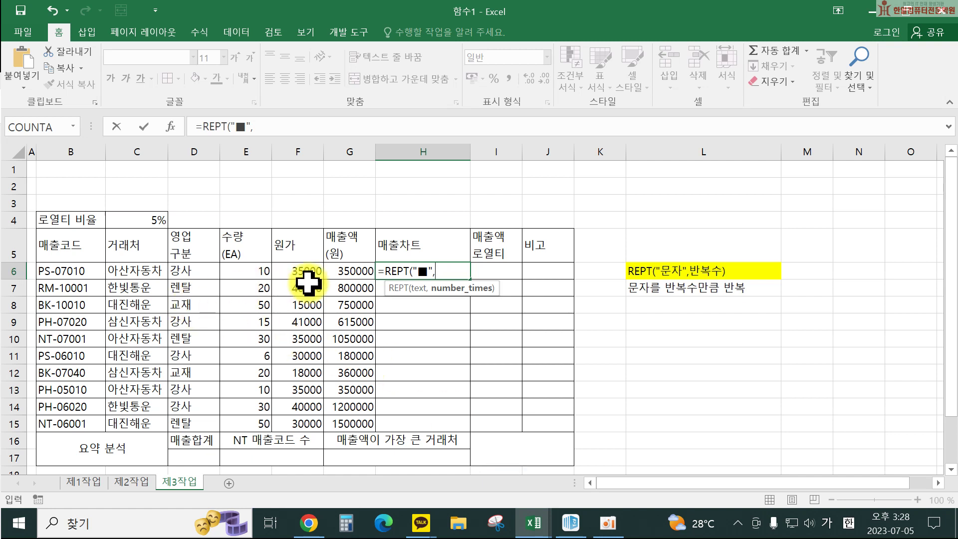
Step: Complete the REPT formula in H6 with G6/300000 as the repeat count and fill it down to H15
{"action": "left_click", "coordinate": [344, 271]}
{"action": "type", "text": "/"}
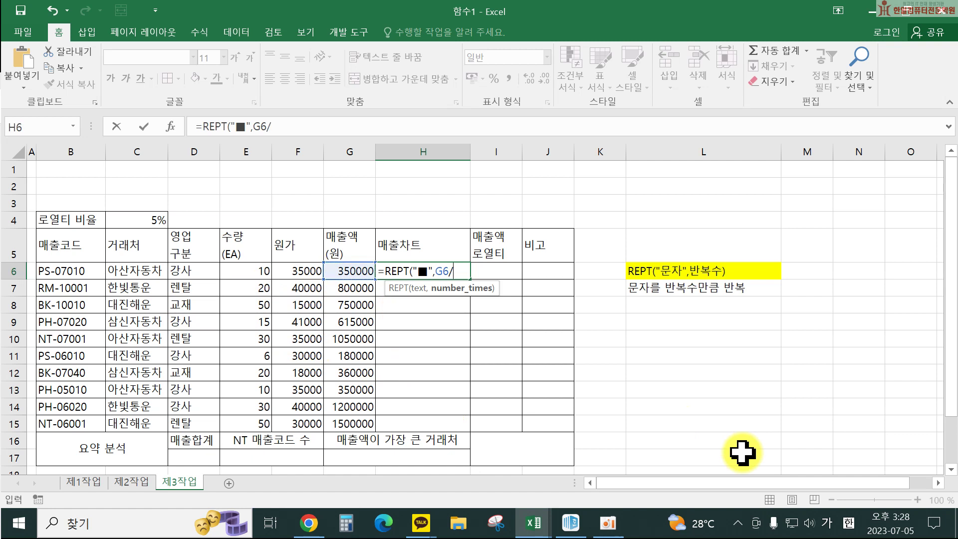
{"action": "type", "text": "300000"}
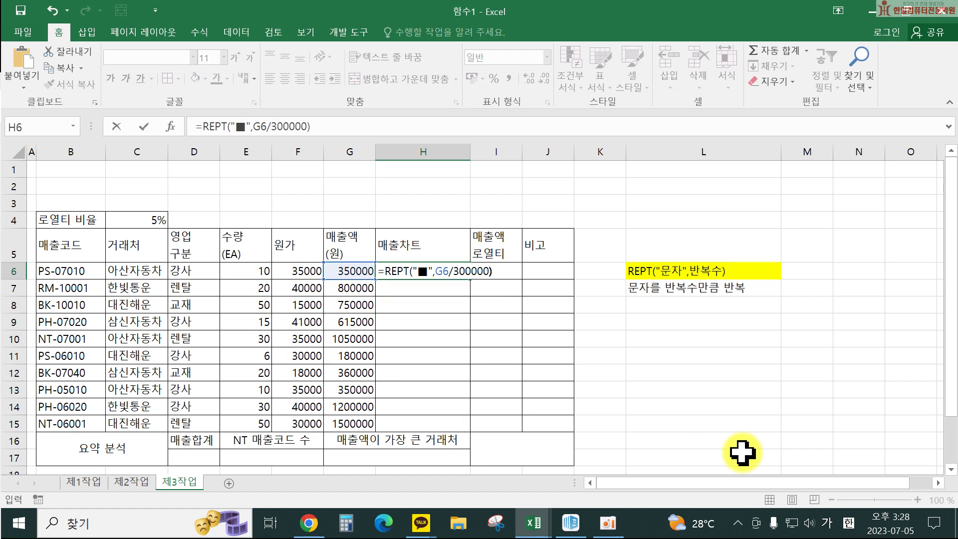
{"action": "key", "text": "Return"}
{"action": "left_click", "coordinate": [454, 268]}
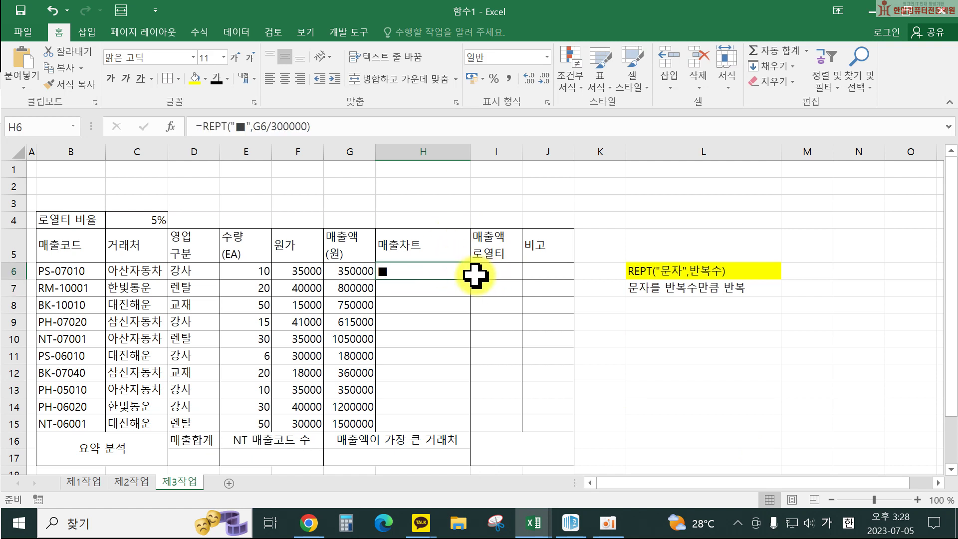
{"action": "left_click_drag", "start_coordinate": [470, 277], "coordinate": [463, 410]}
{"action": "left_click_drag", "start_coordinate": [459, 436], "coordinate": [459, 435]}
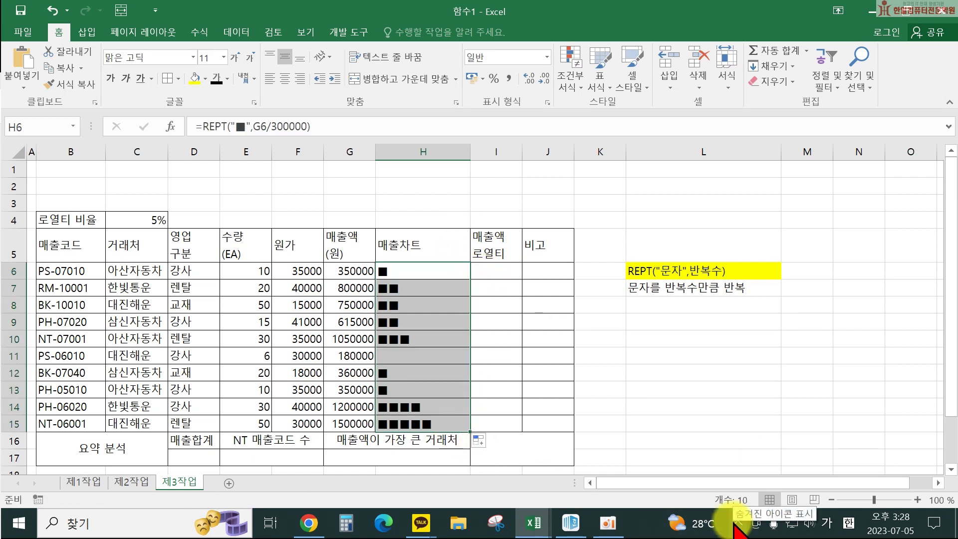
{"action": "double_click", "coordinate": [432, 268]}
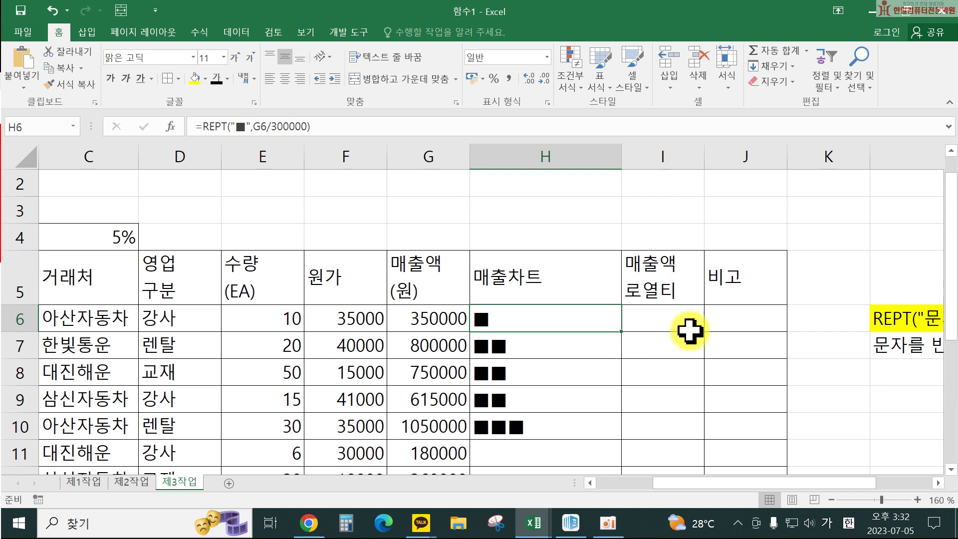
Step: Enter a LEFT formula in J6 of the 비고 column that extracts the first 2 characters of B6
{"action": "left_click", "coordinate": [746, 318]}
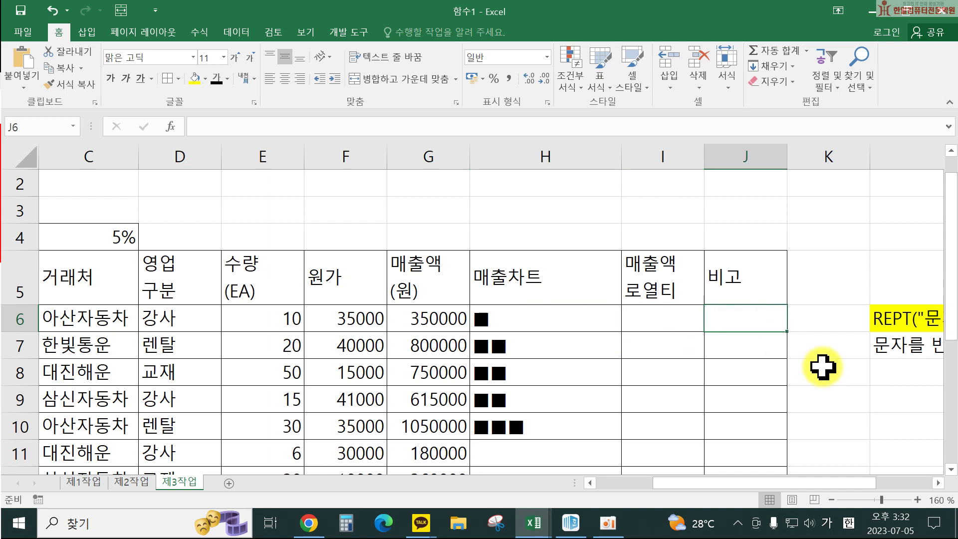
{"action": "type", "text": "=ㅣㄷ"}
{"action": "key", "text": "BackSpace"}
{"action": "key", "text": "BackSpace"}
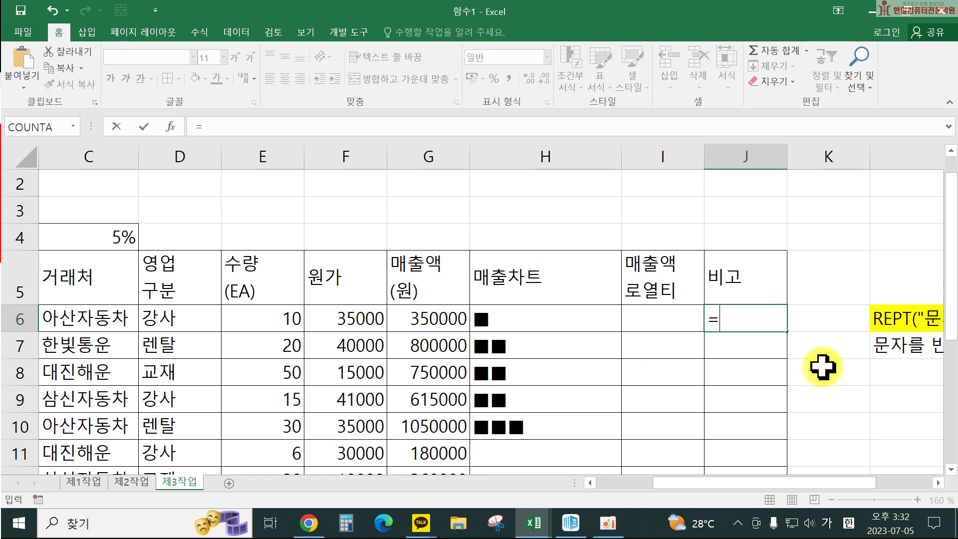
{"action": "key", "text": "Hangul"}
{"action": "type", "text": "le"}
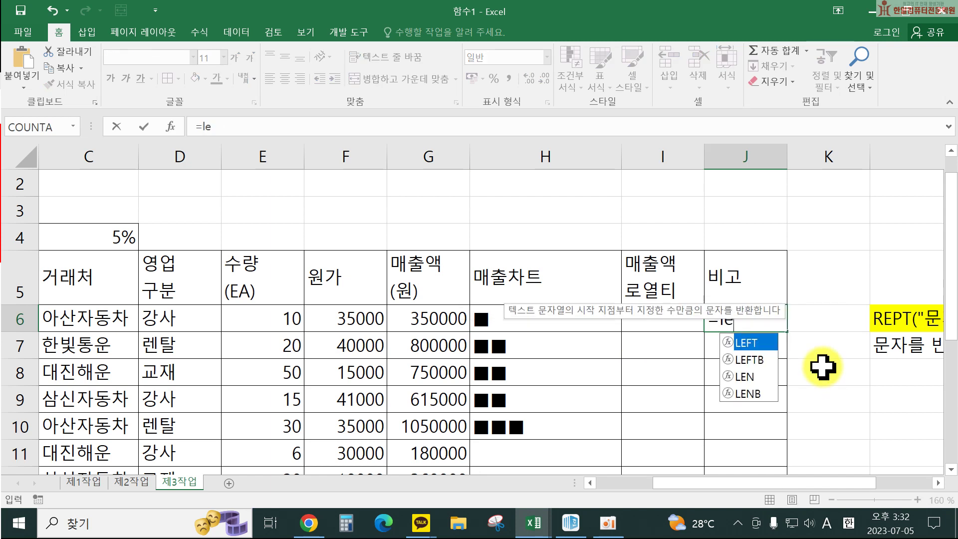
{"action": "left_click", "coordinate": [738, 343]}
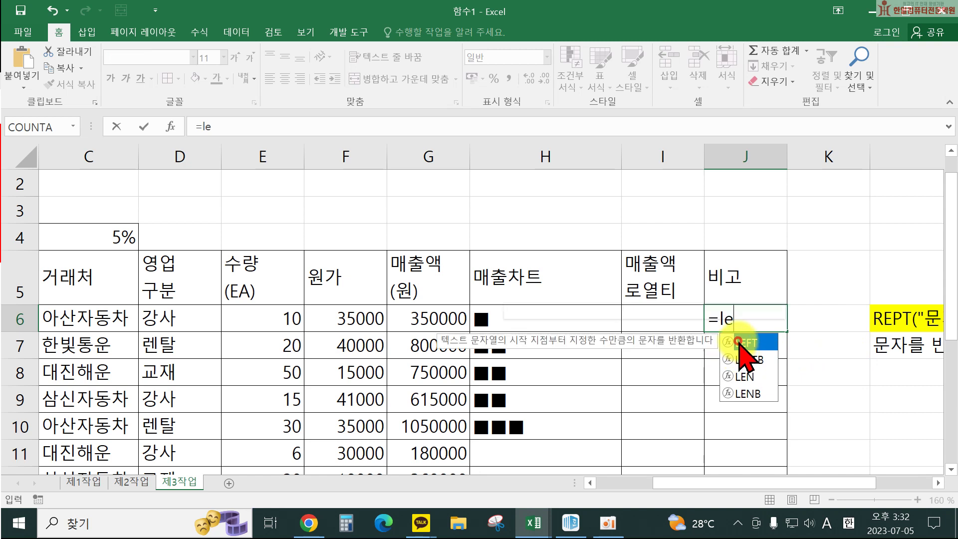
{"action": "double_click", "coordinate": [738, 343]}
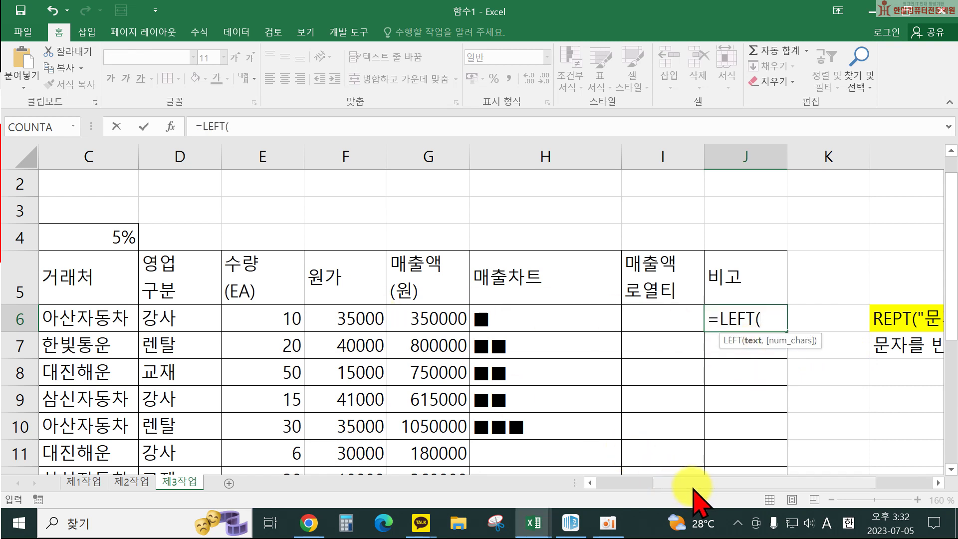
{"action": "left_click_drag", "start_coordinate": [690, 484], "coordinate": [620, 496]}
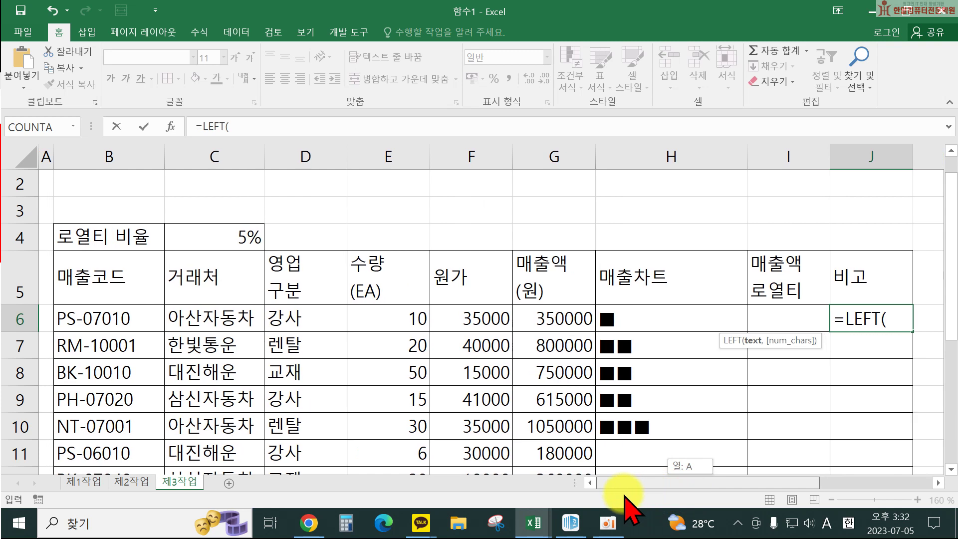
{"action": "left_click", "coordinate": [86, 314]}
{"action": "type", "text": ",2"}
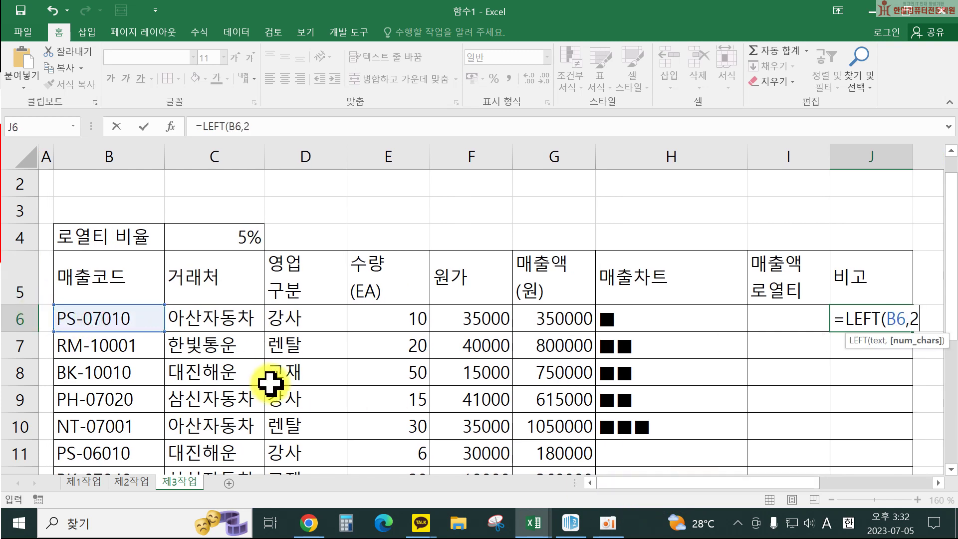
{"action": "key", "text": "Return"}
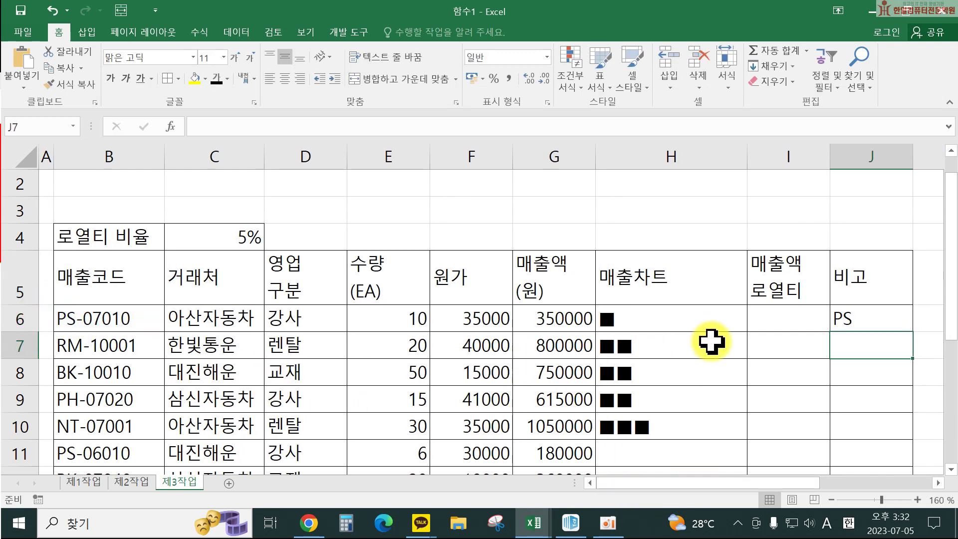
Step: Fill the LEFT formula from J6 down to J15
{"action": "left_click", "coordinate": [879, 324]}
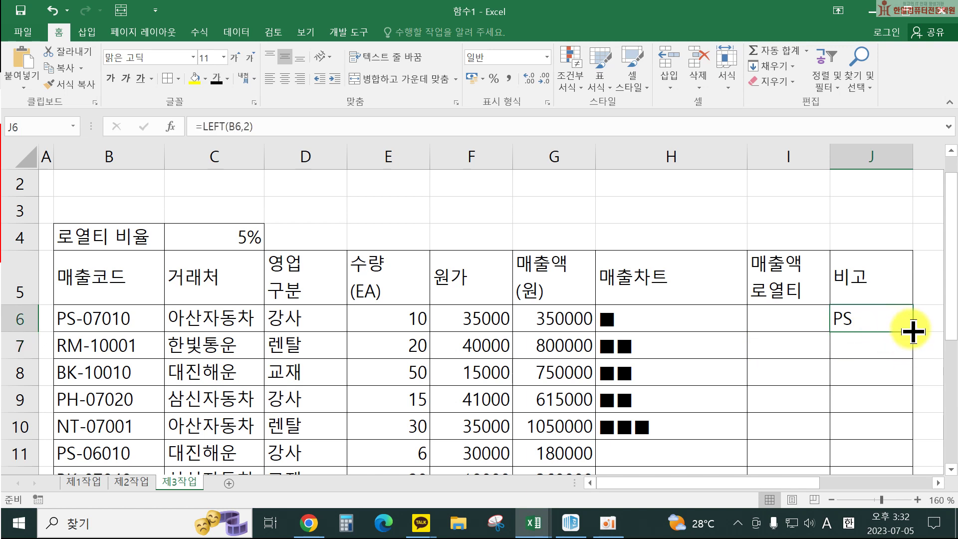
{"action": "left_click_drag", "start_coordinate": [912, 333], "coordinate": [906, 426]}
{"action": "scroll", "coordinate": [864, 379], "scroll_direction": "up", "scroll_amount": 2}
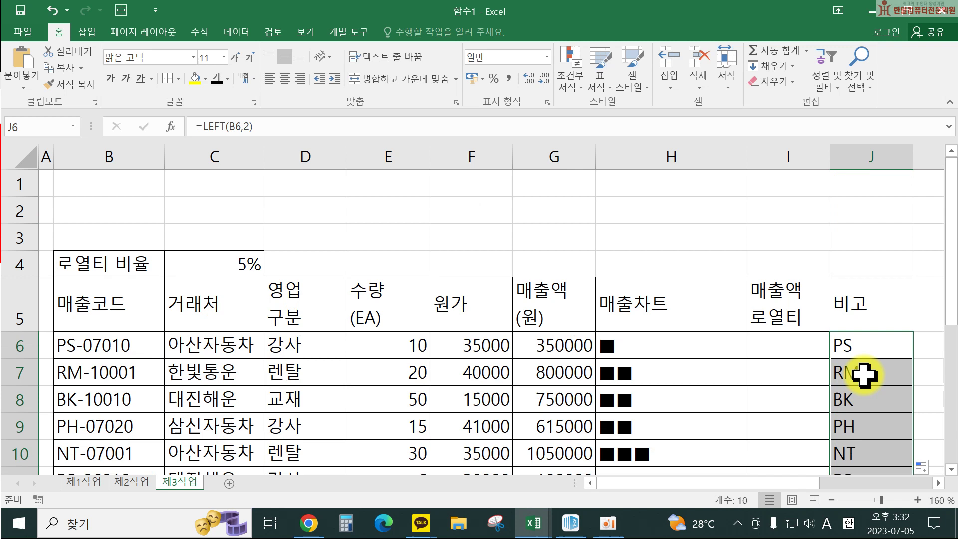
Step: Wrap the LEFT formula in J6 in an IF function that tests whether its result equals "PH"
{"action": "double_click", "coordinate": [854, 345]}
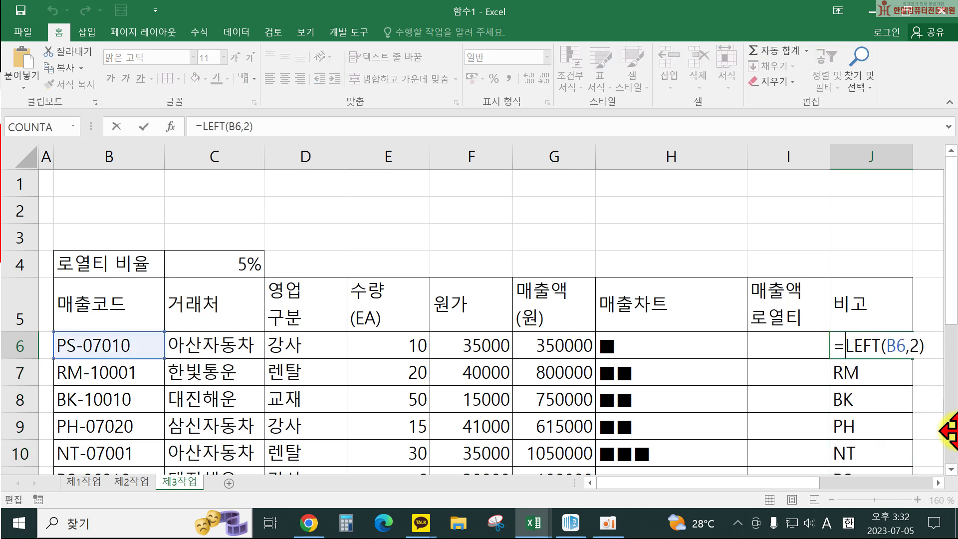
{"action": "type", "text": "if("}
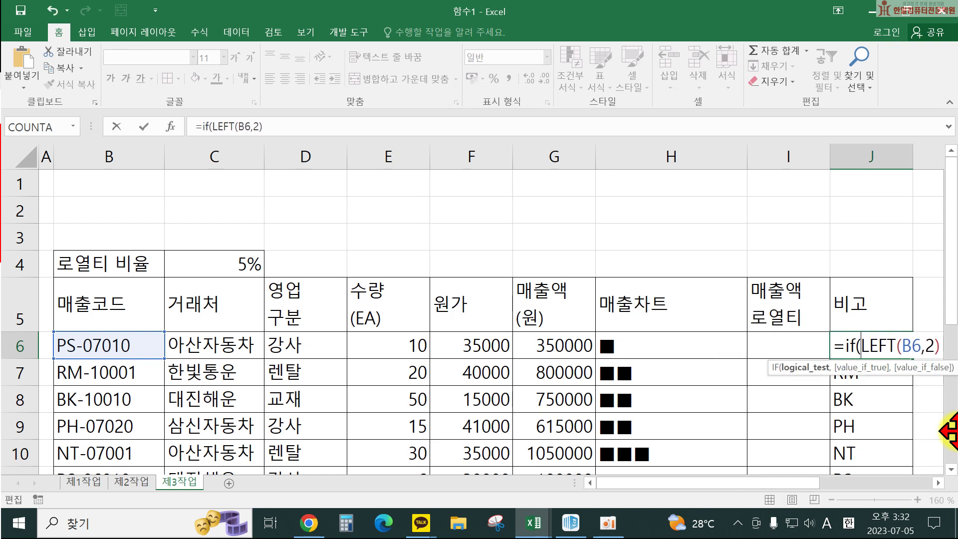
{"action": "scroll", "coordinate": [941, 489], "scroll_direction": "right", "scroll_amount": 3}
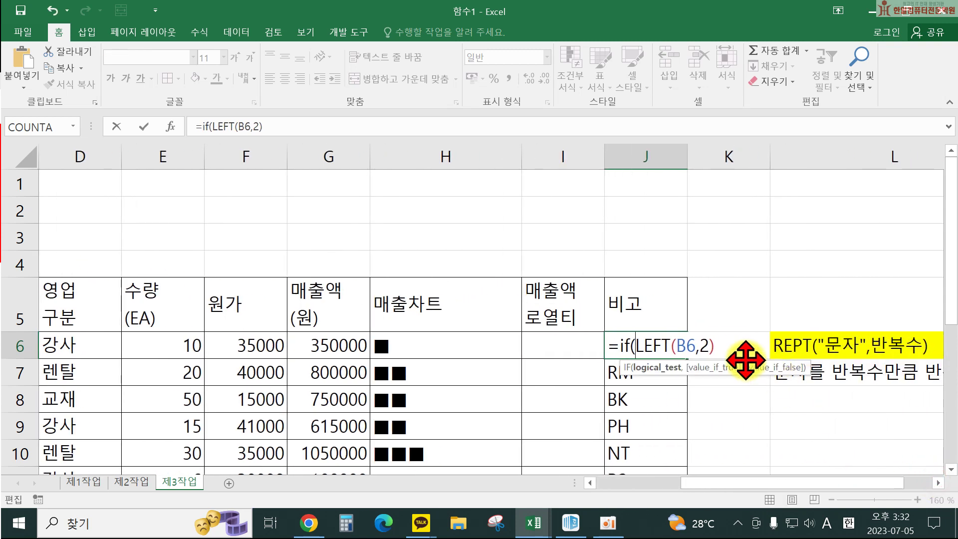
{"action": "left_click", "coordinate": [728, 345]}
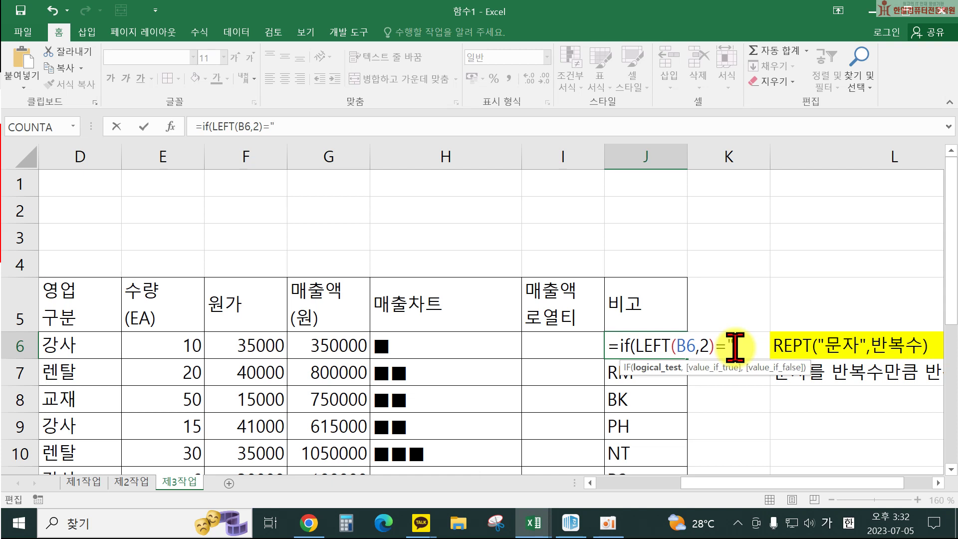
{"action": "type", "text": "=\"ㅔㅗ"}
{"action": "key", "text": "BackSpace"}
{"action": "key", "text": "BackSpace"}
{"action": "key", "text": "Hangul"}
{"action": "type", "text": "PH\",\""}
Step: Complete the IF formula in J6 so it returns "전임파견" when true and empty text ("") otherwise
{"action": "key", "text": "Hangul"}
{"action": "type", "text": "전"}
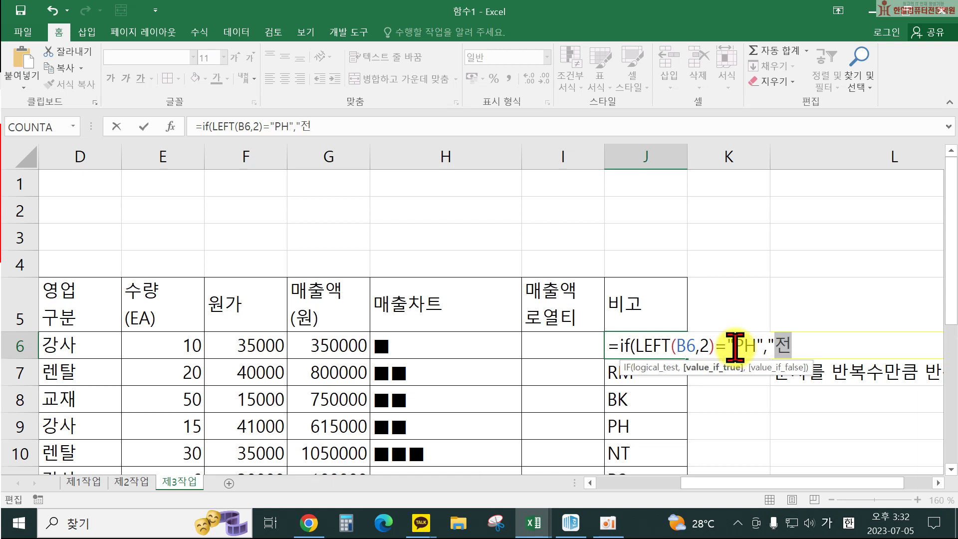
{"action": "type", "text": "임파견\""}
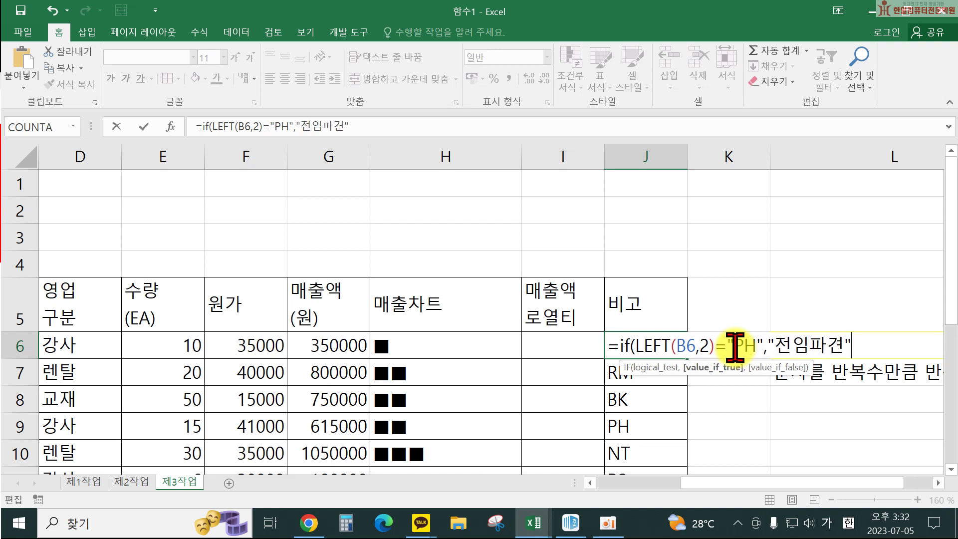
{"action": "type", "text": ","}
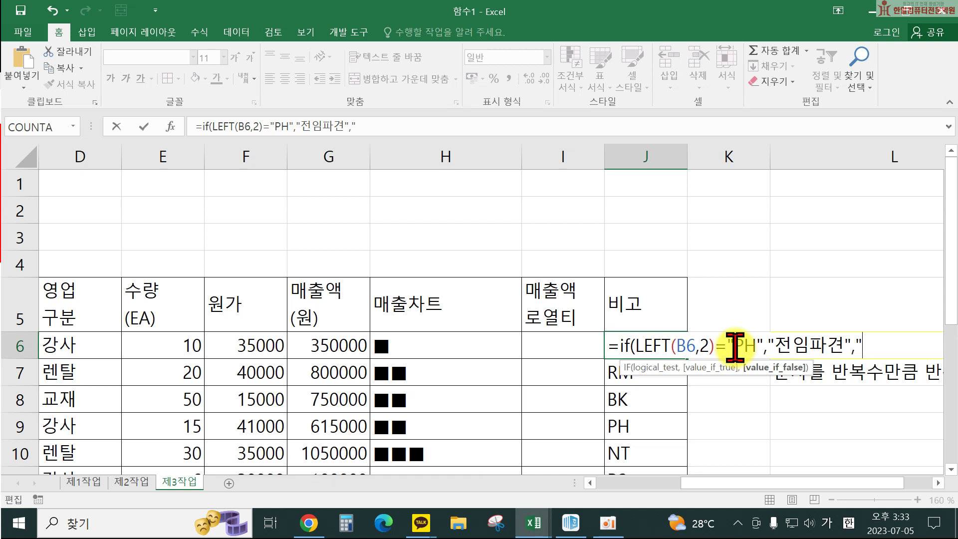
{"action": "type", "text": "\"\")"}
{"action": "key", "text": "Return"}
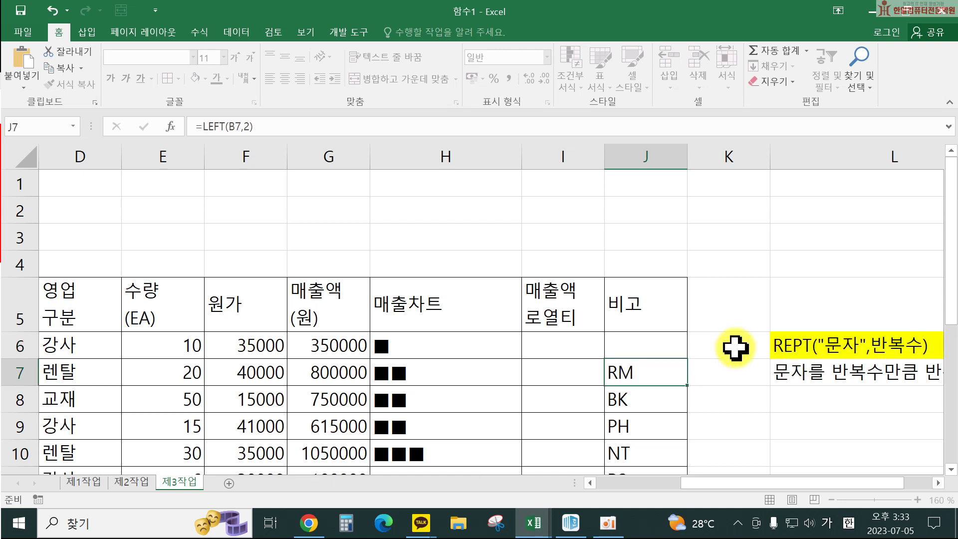
Step: Fill the IF formula from J6 down to J15 and open the J6 formula for review
{"action": "left_click", "coordinate": [635, 344]}
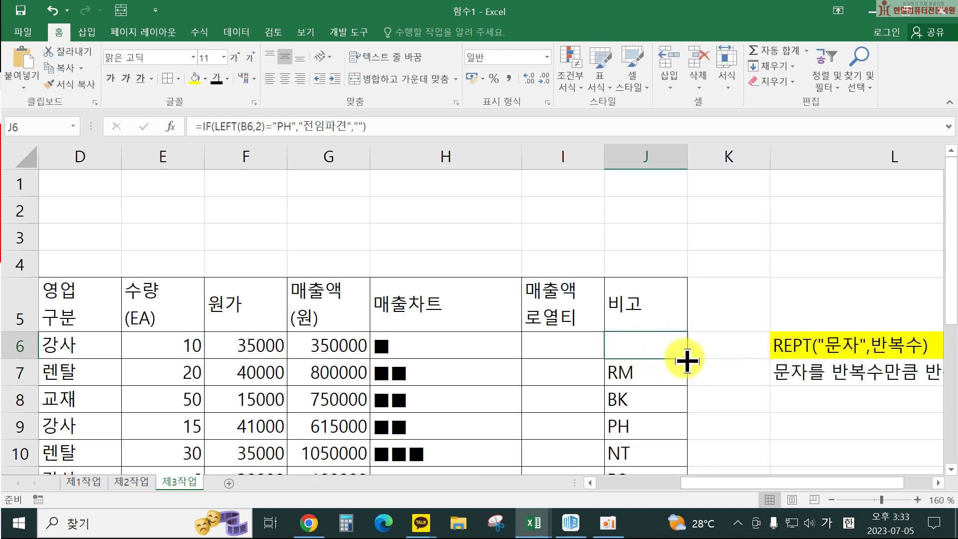
{"action": "left_click_drag", "start_coordinate": [685, 358], "coordinate": [680, 391]}
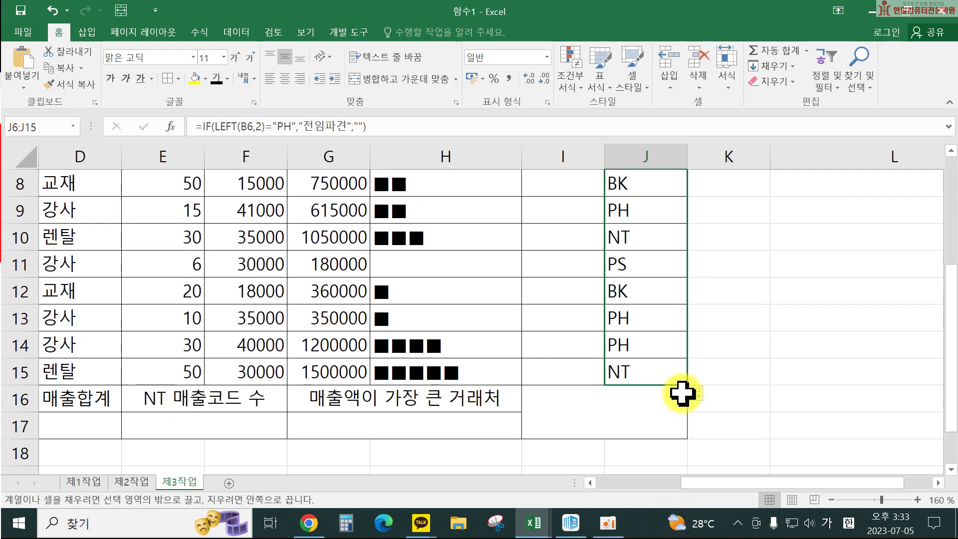
{"action": "scroll", "coordinate": [680, 391], "scroll_direction": "up", "scroll_amount": 3}
{"action": "double_click", "coordinate": [645, 343]}
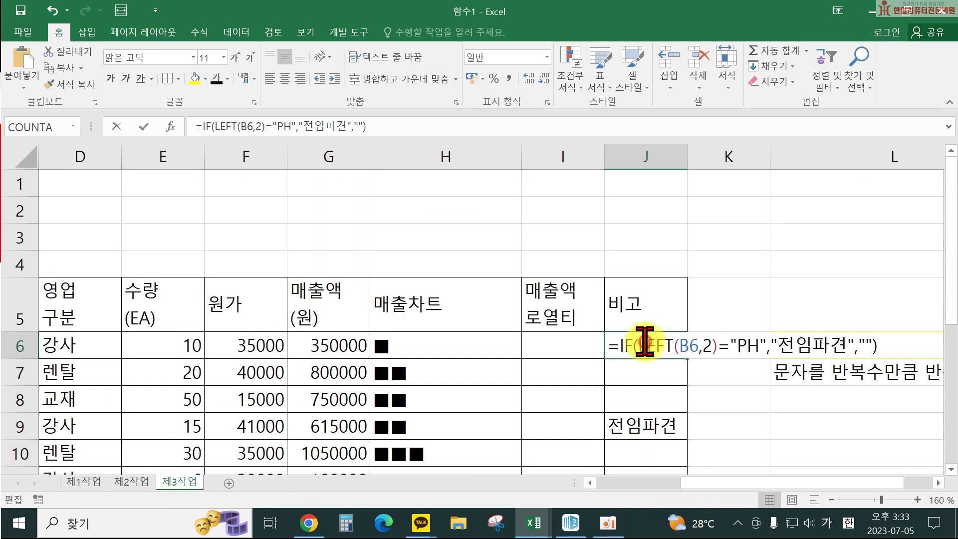
{"action": "left_click", "coordinate": [905, 346]}
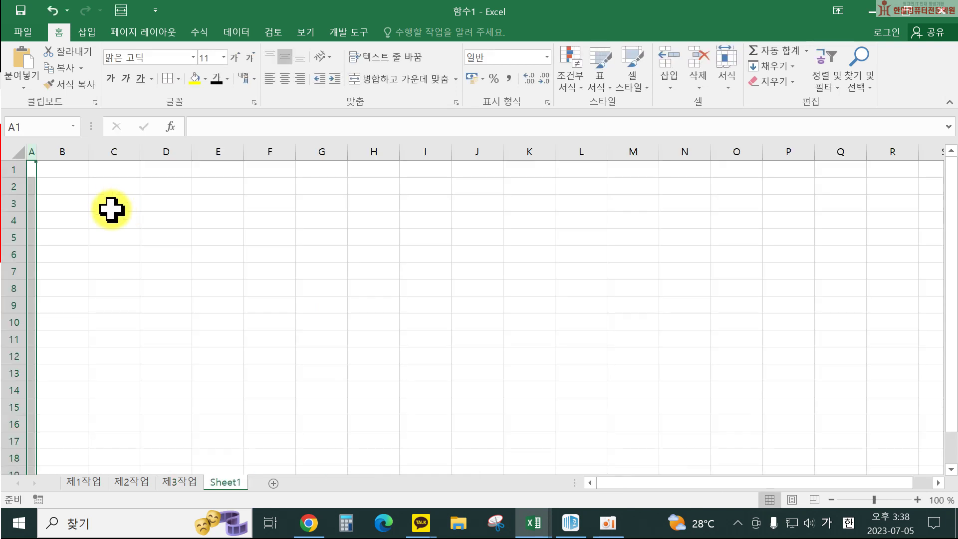
Step: Select cell B3 on the blank Sheet1
{"action": "left_click", "coordinate": [75, 203]}
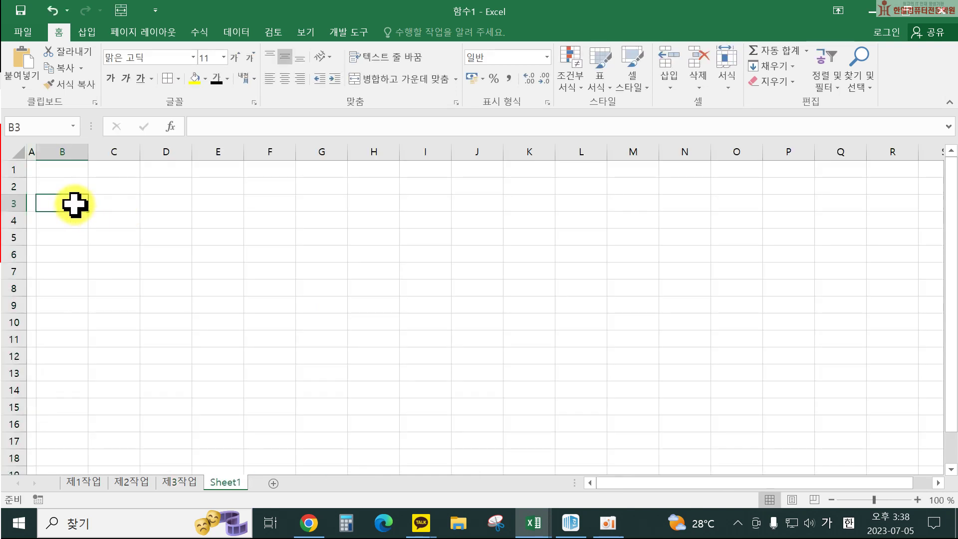